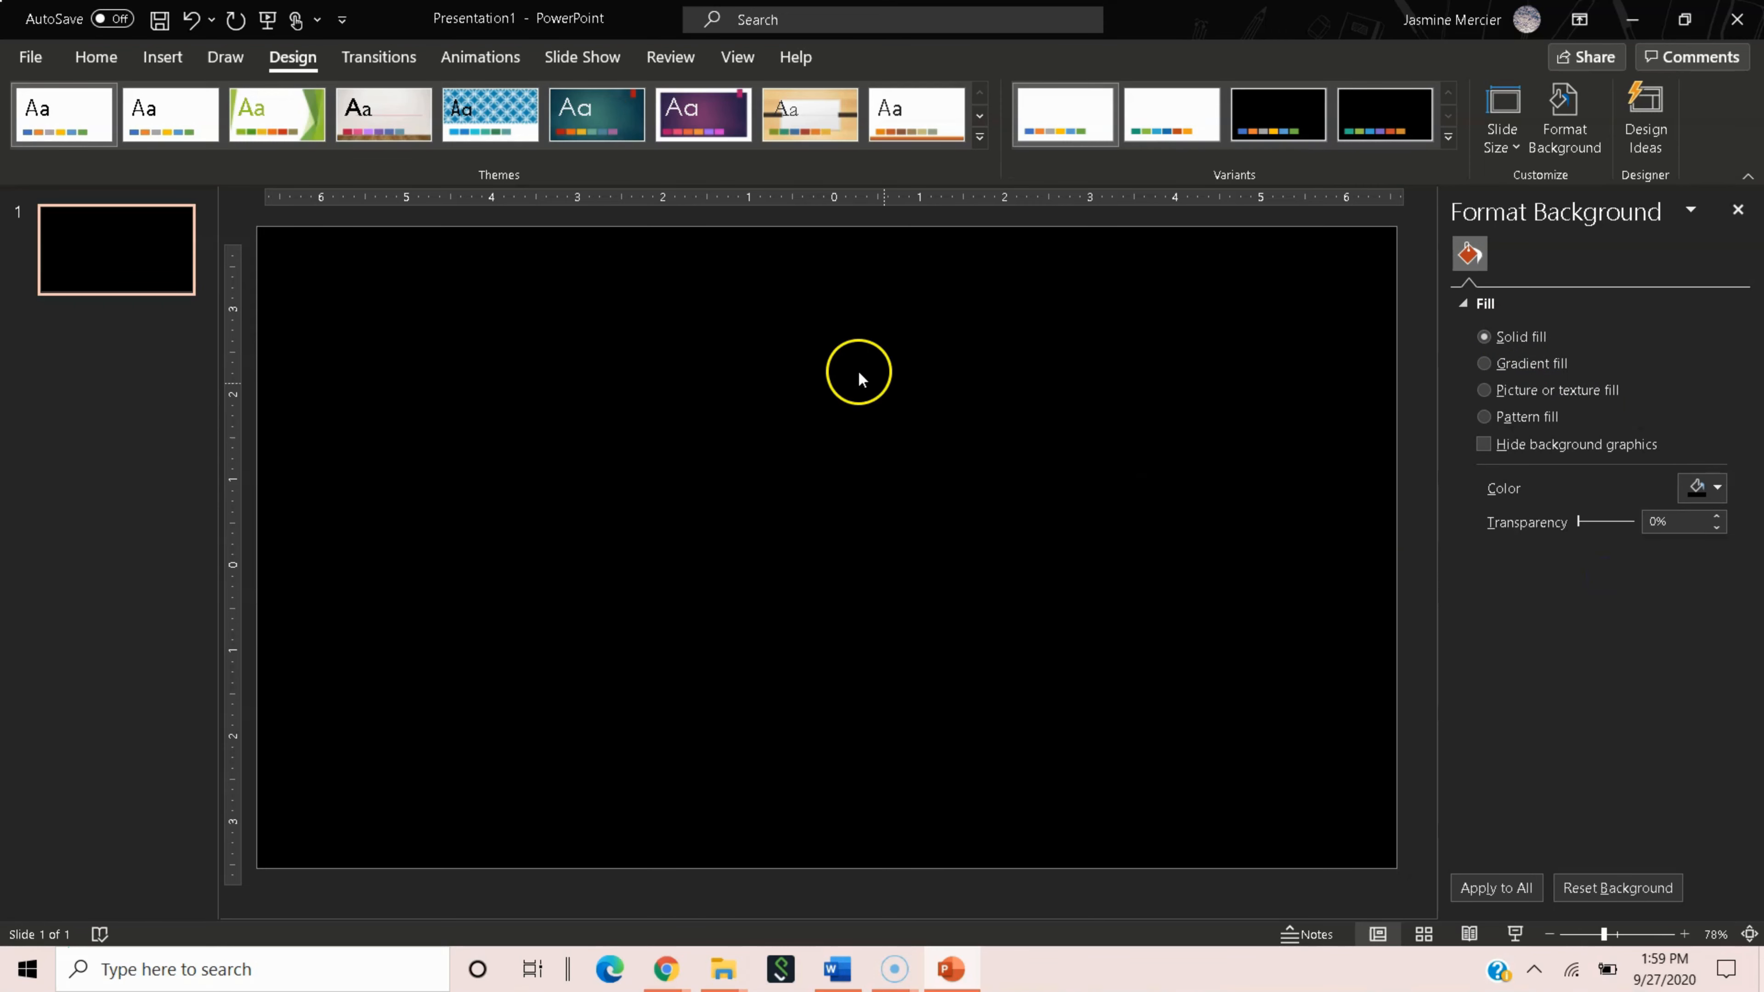
Draw a rectangle about 9 by 3.65 inches in the middle of the slide and fill it white.
left_click(173, 60)
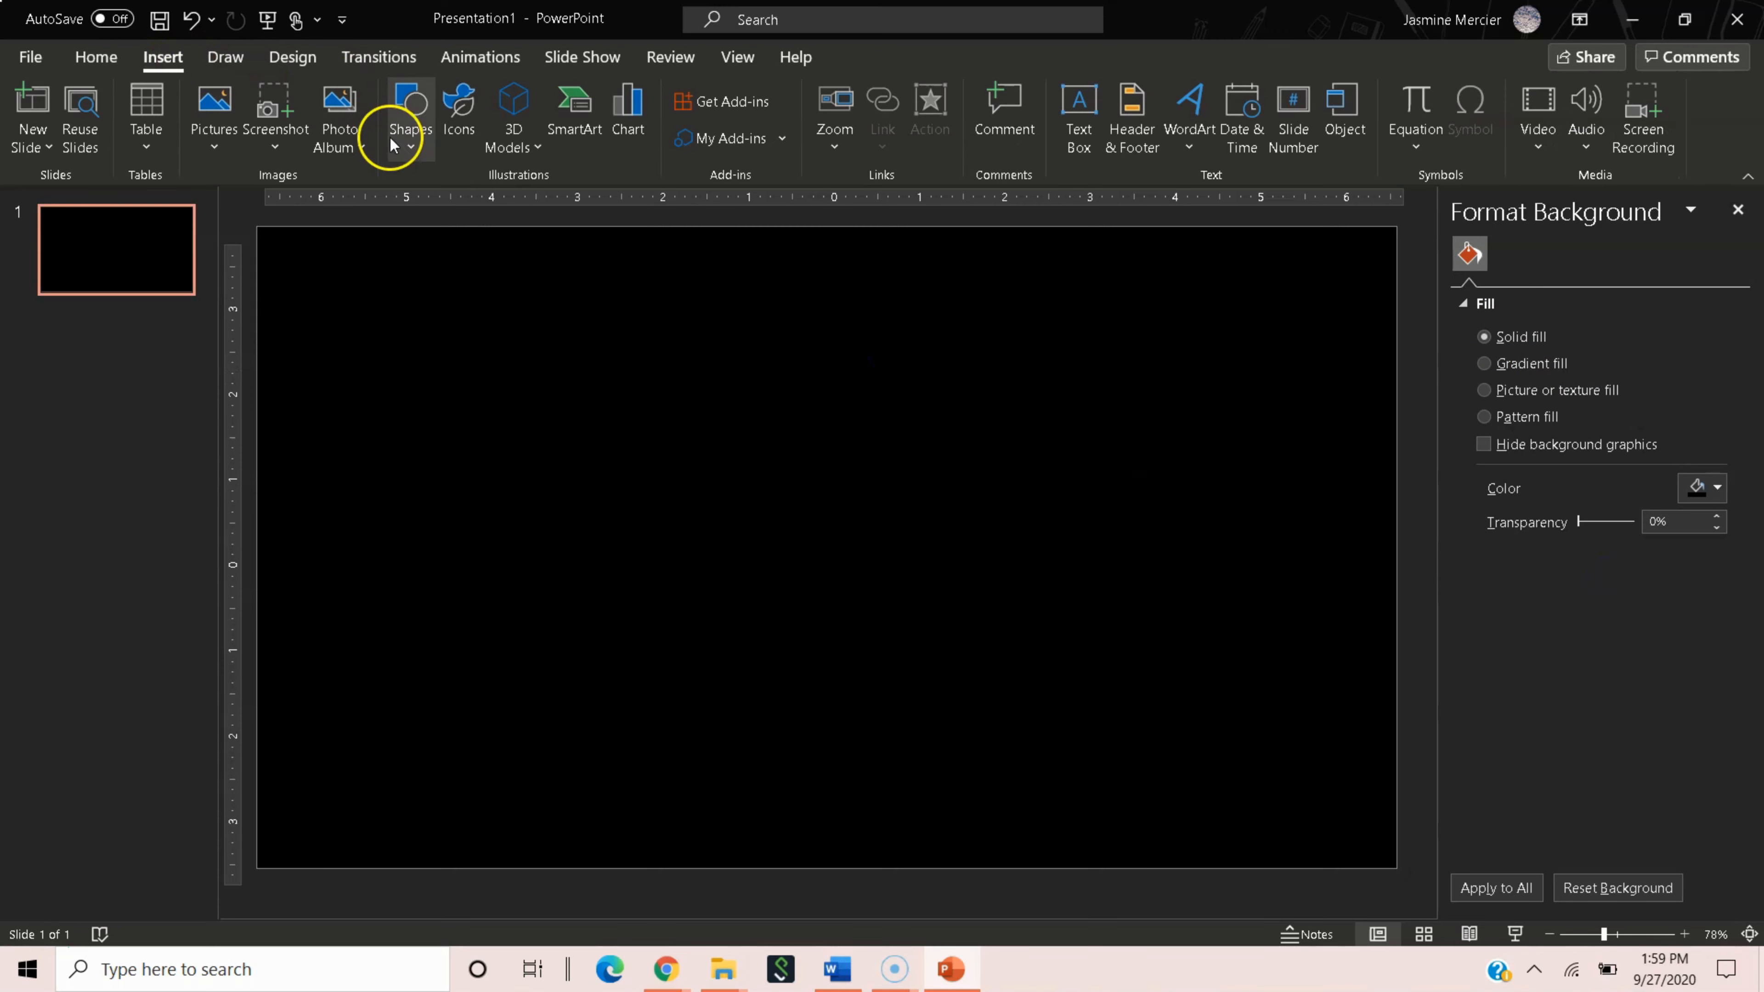
left_click(399, 127)
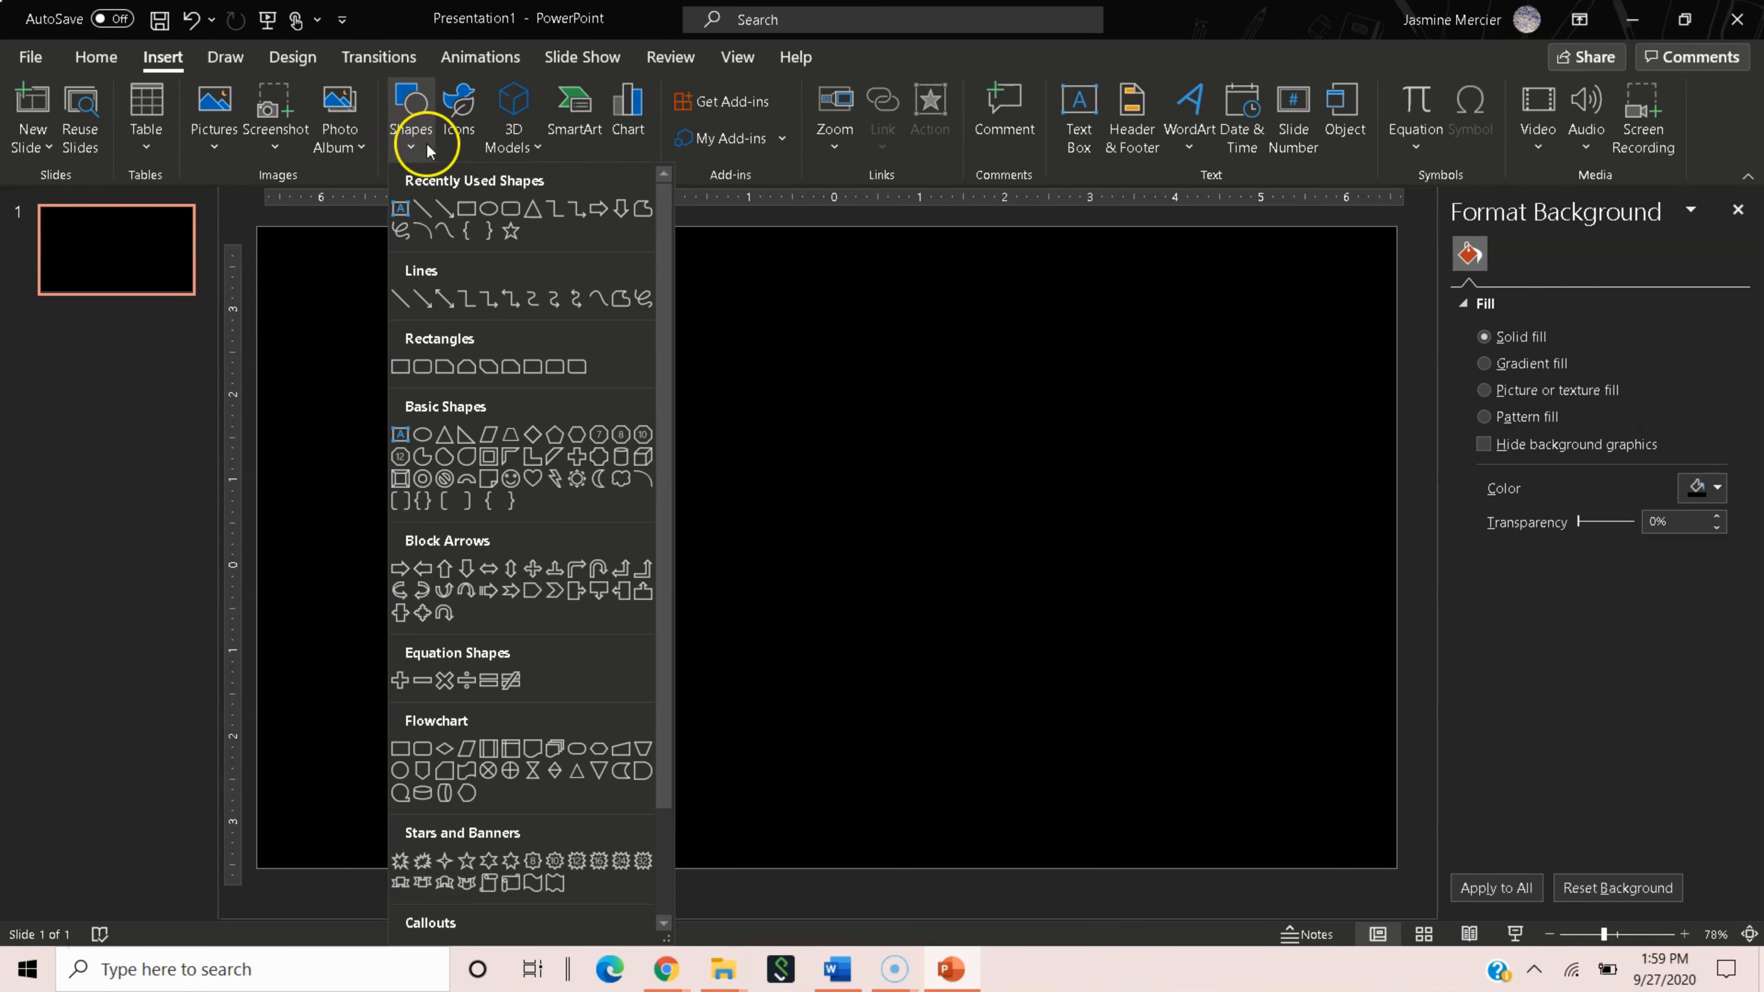
left_click(461, 206)
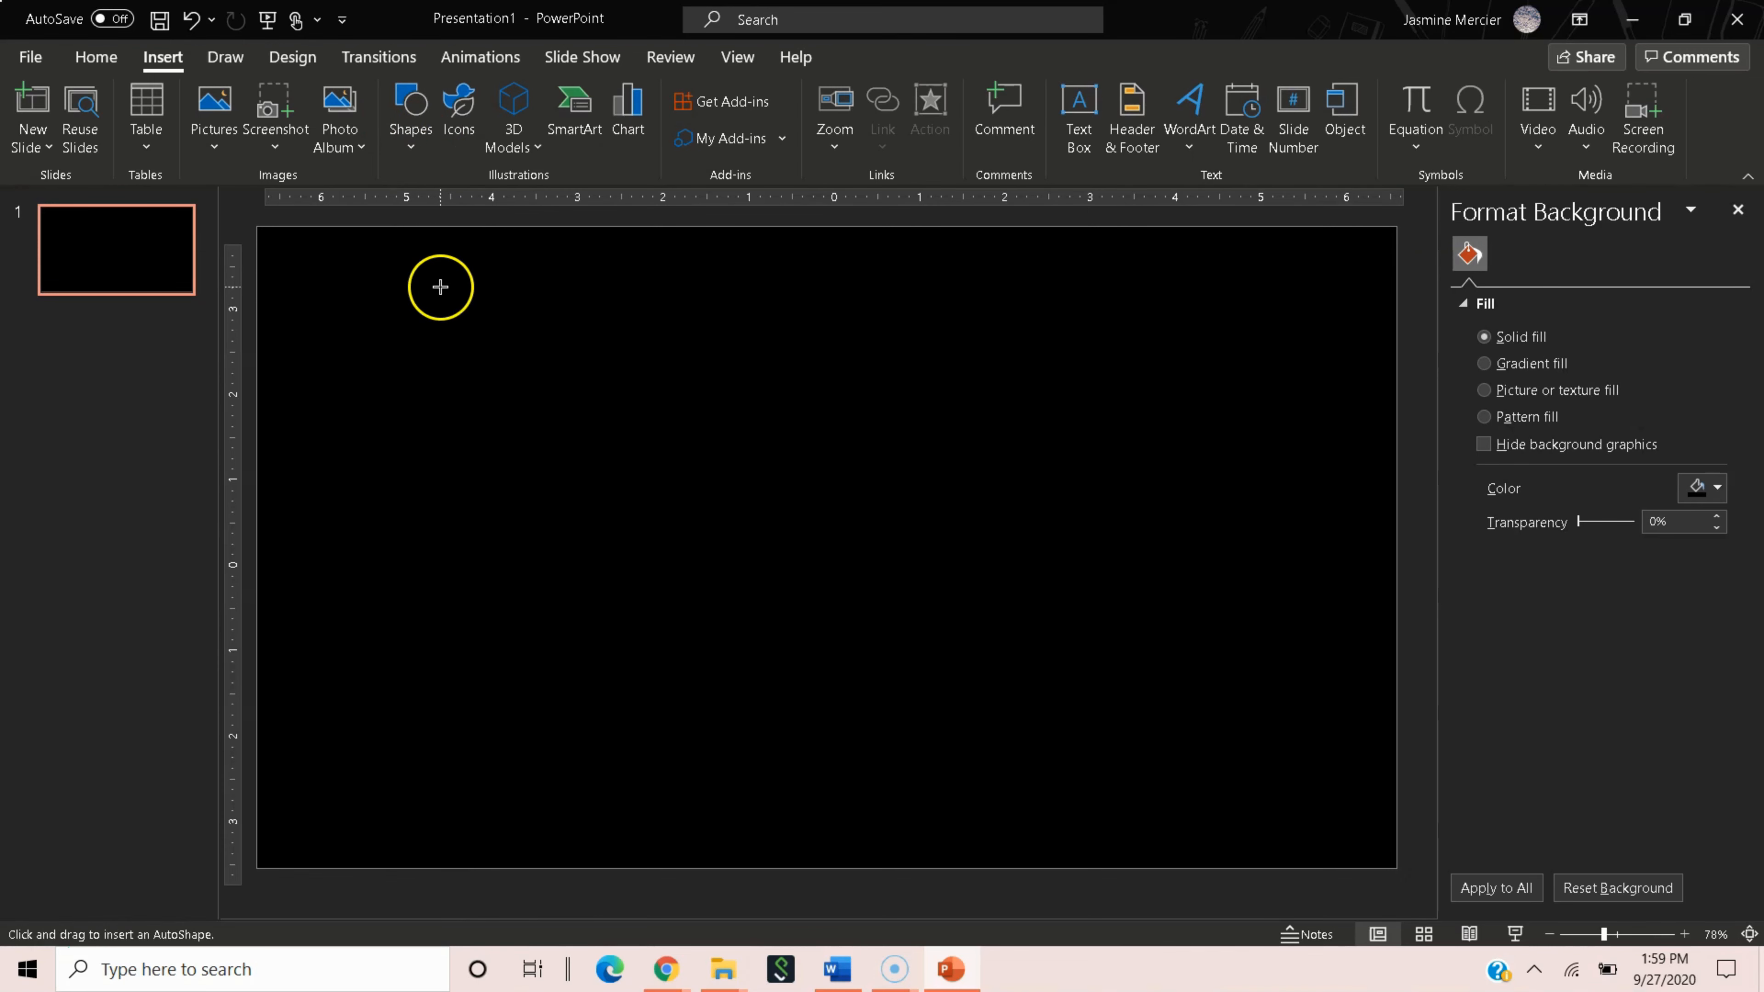
left_click_drag(437, 324, 1212, 652)
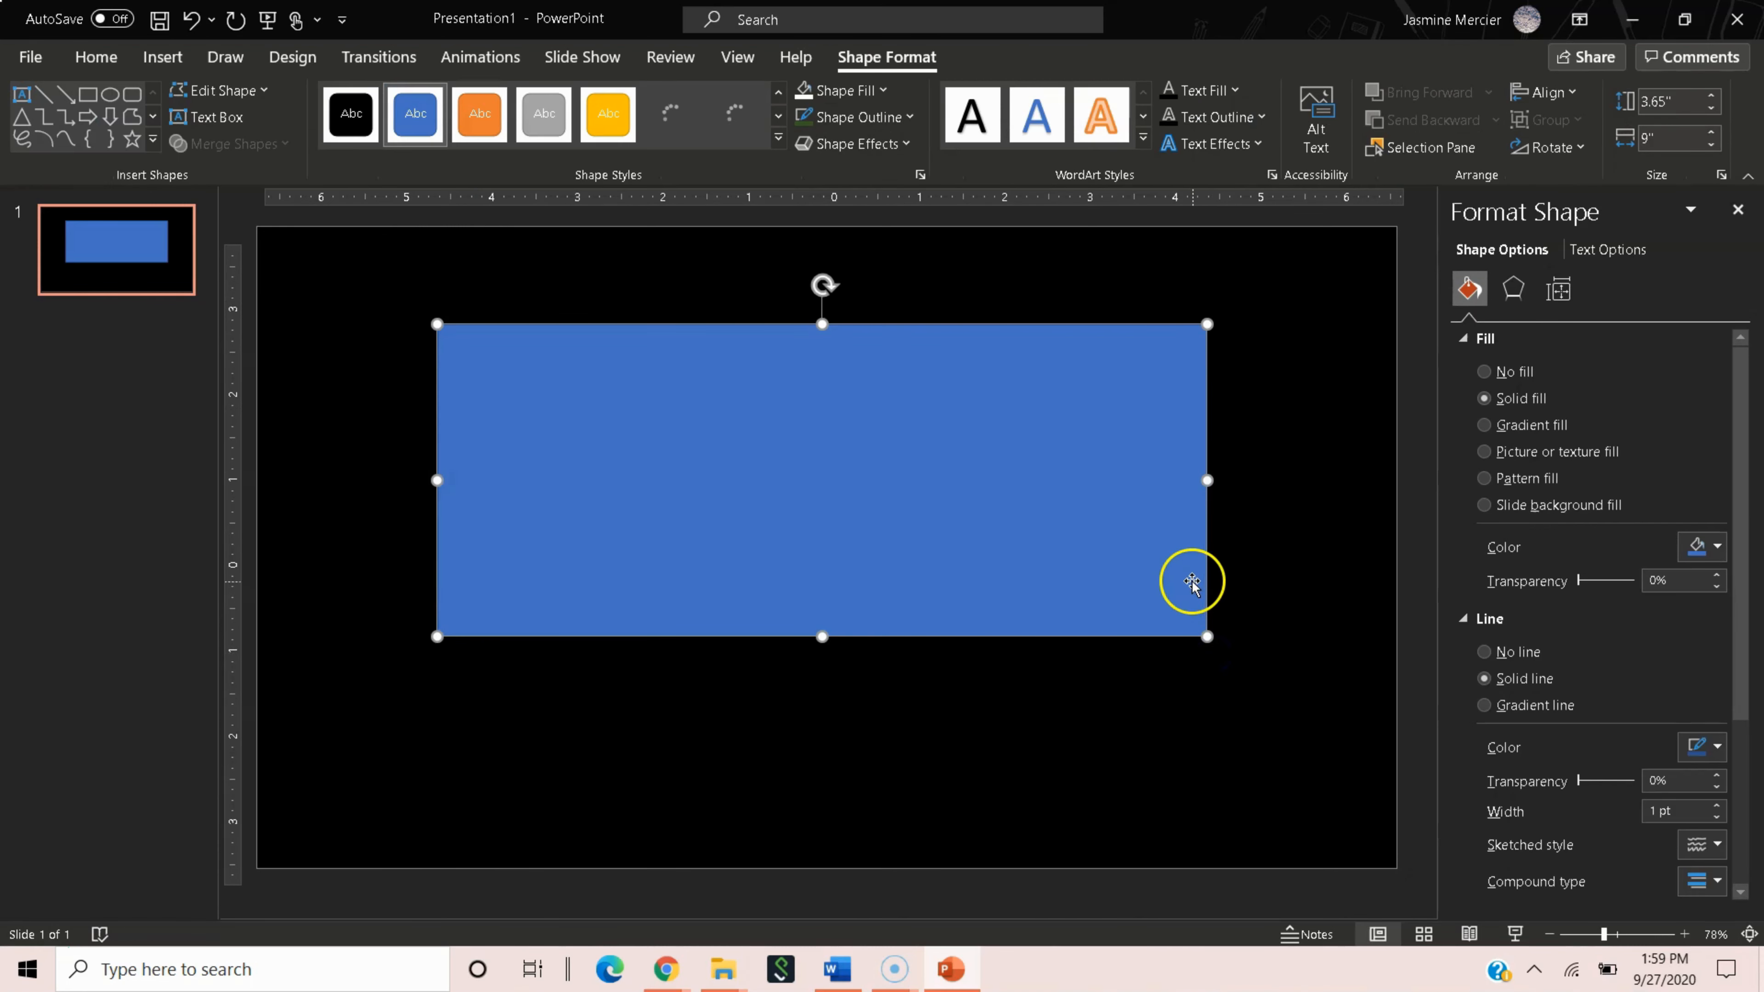
left_click(1715, 546)
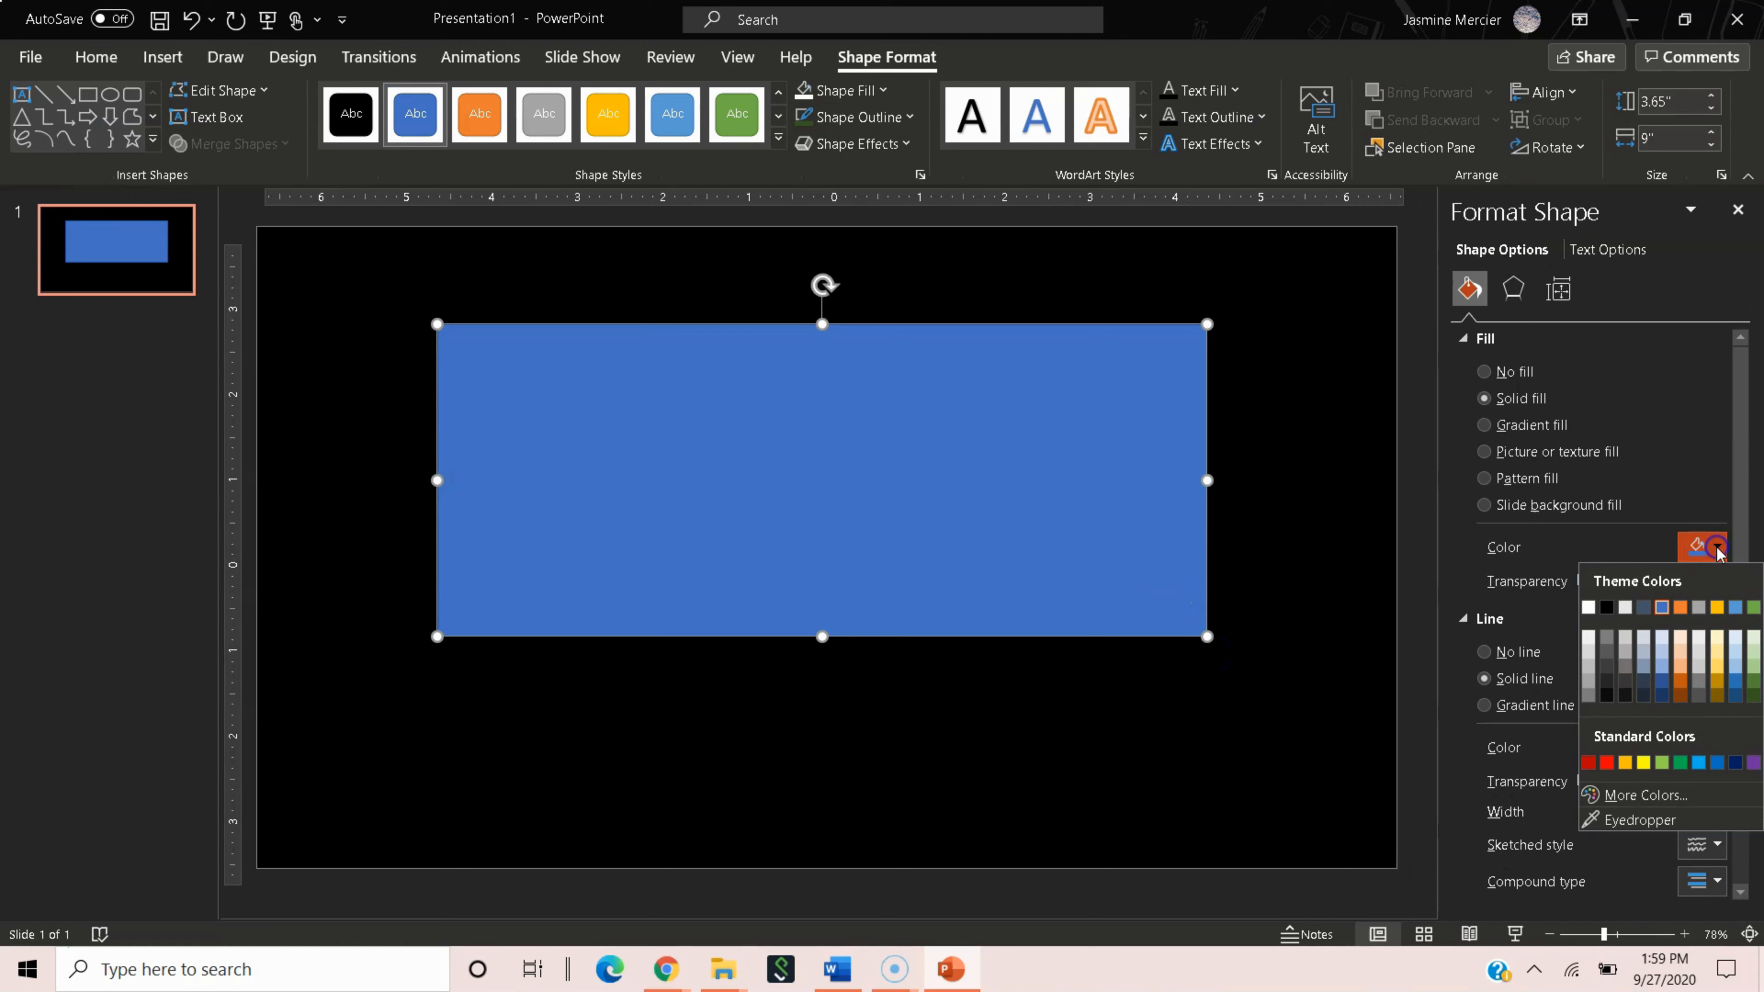
left_click(1588, 608)
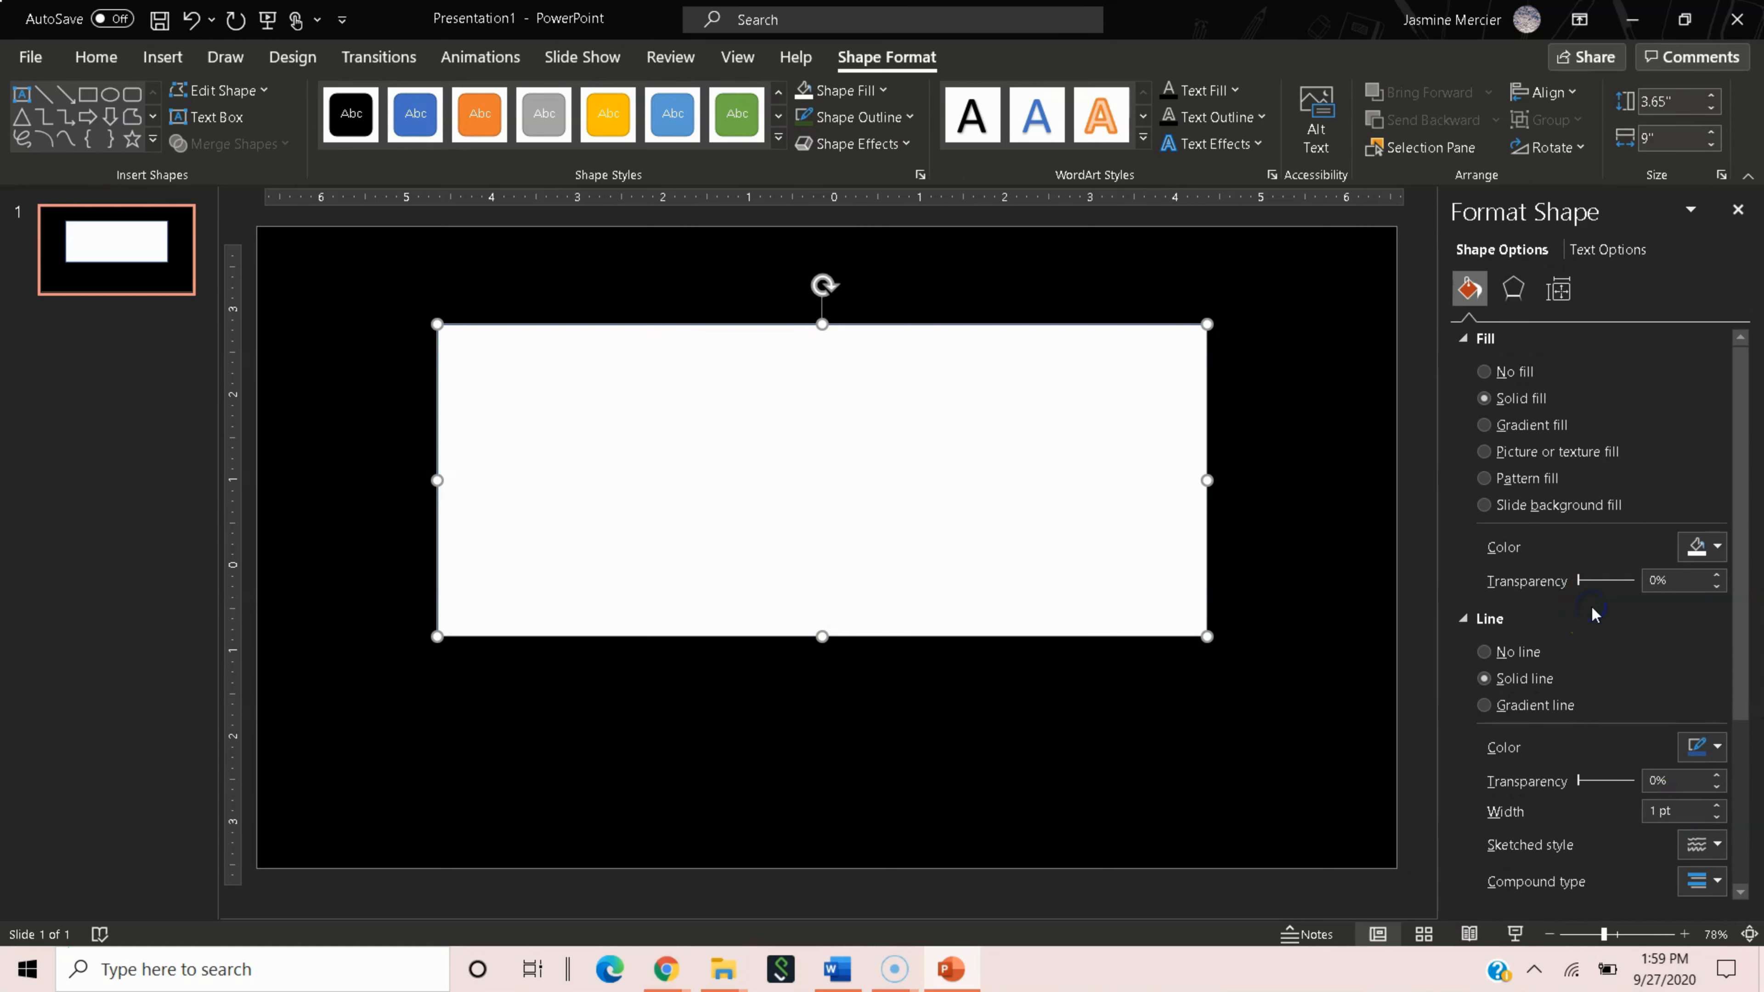
right_click(1007, 445)
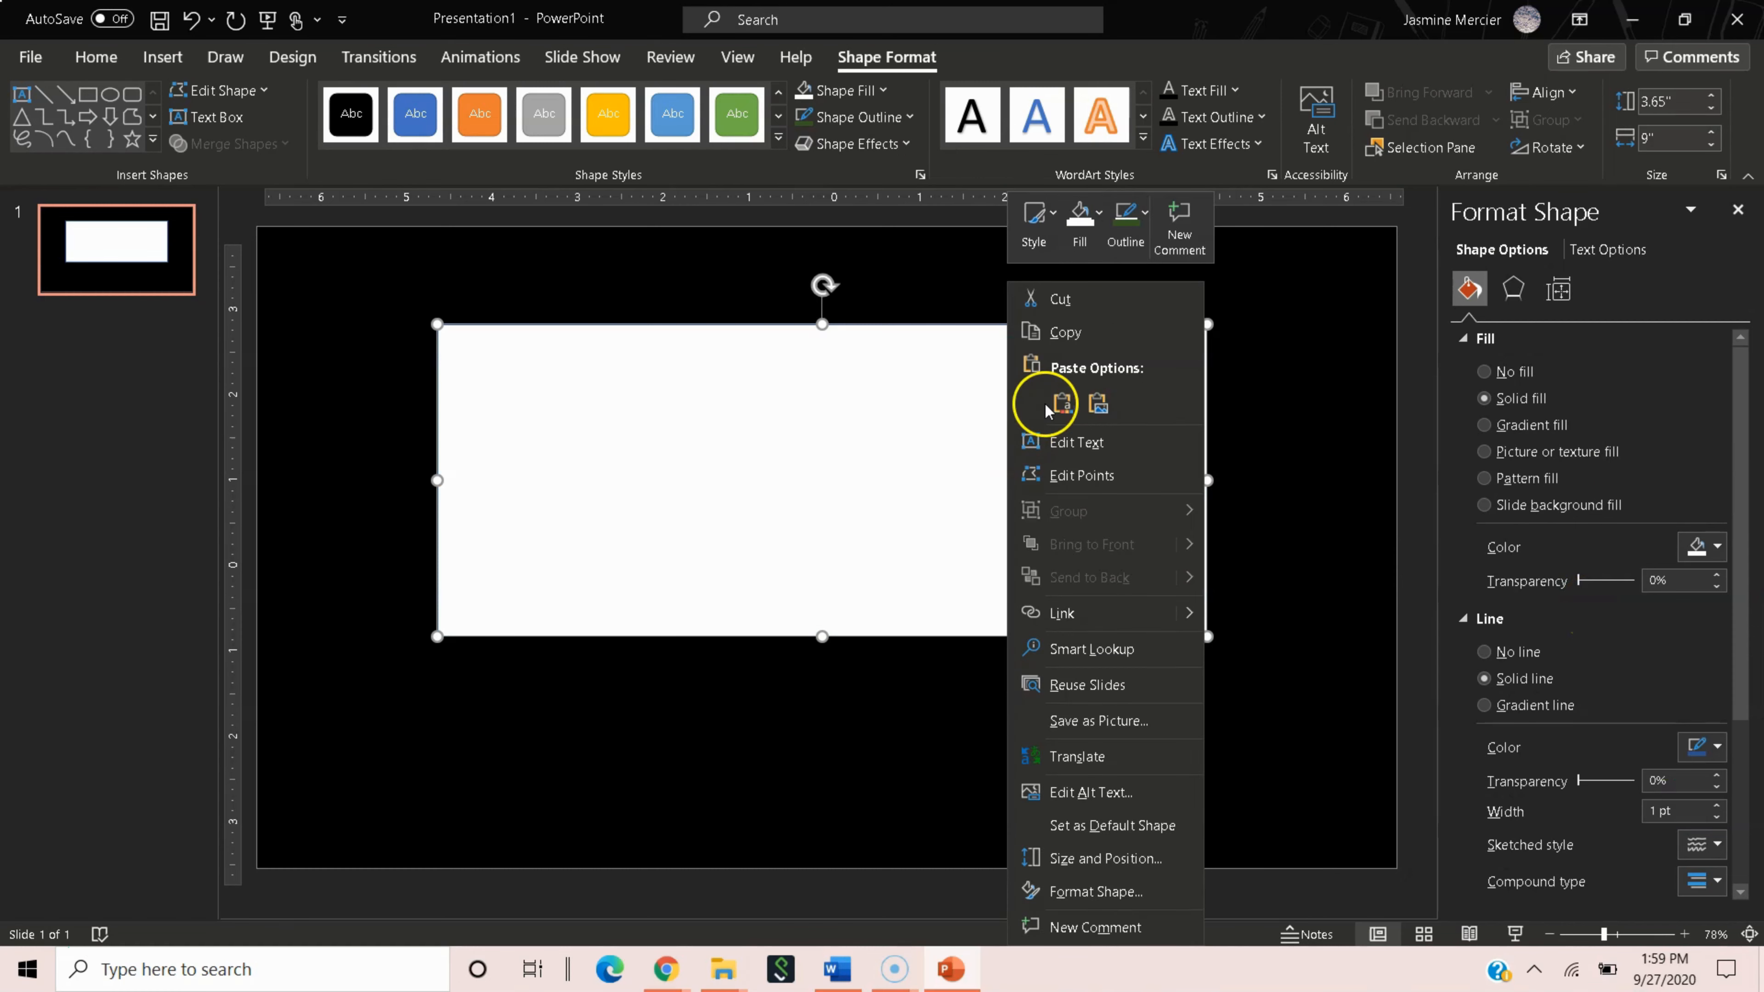
left_click(1083, 344)
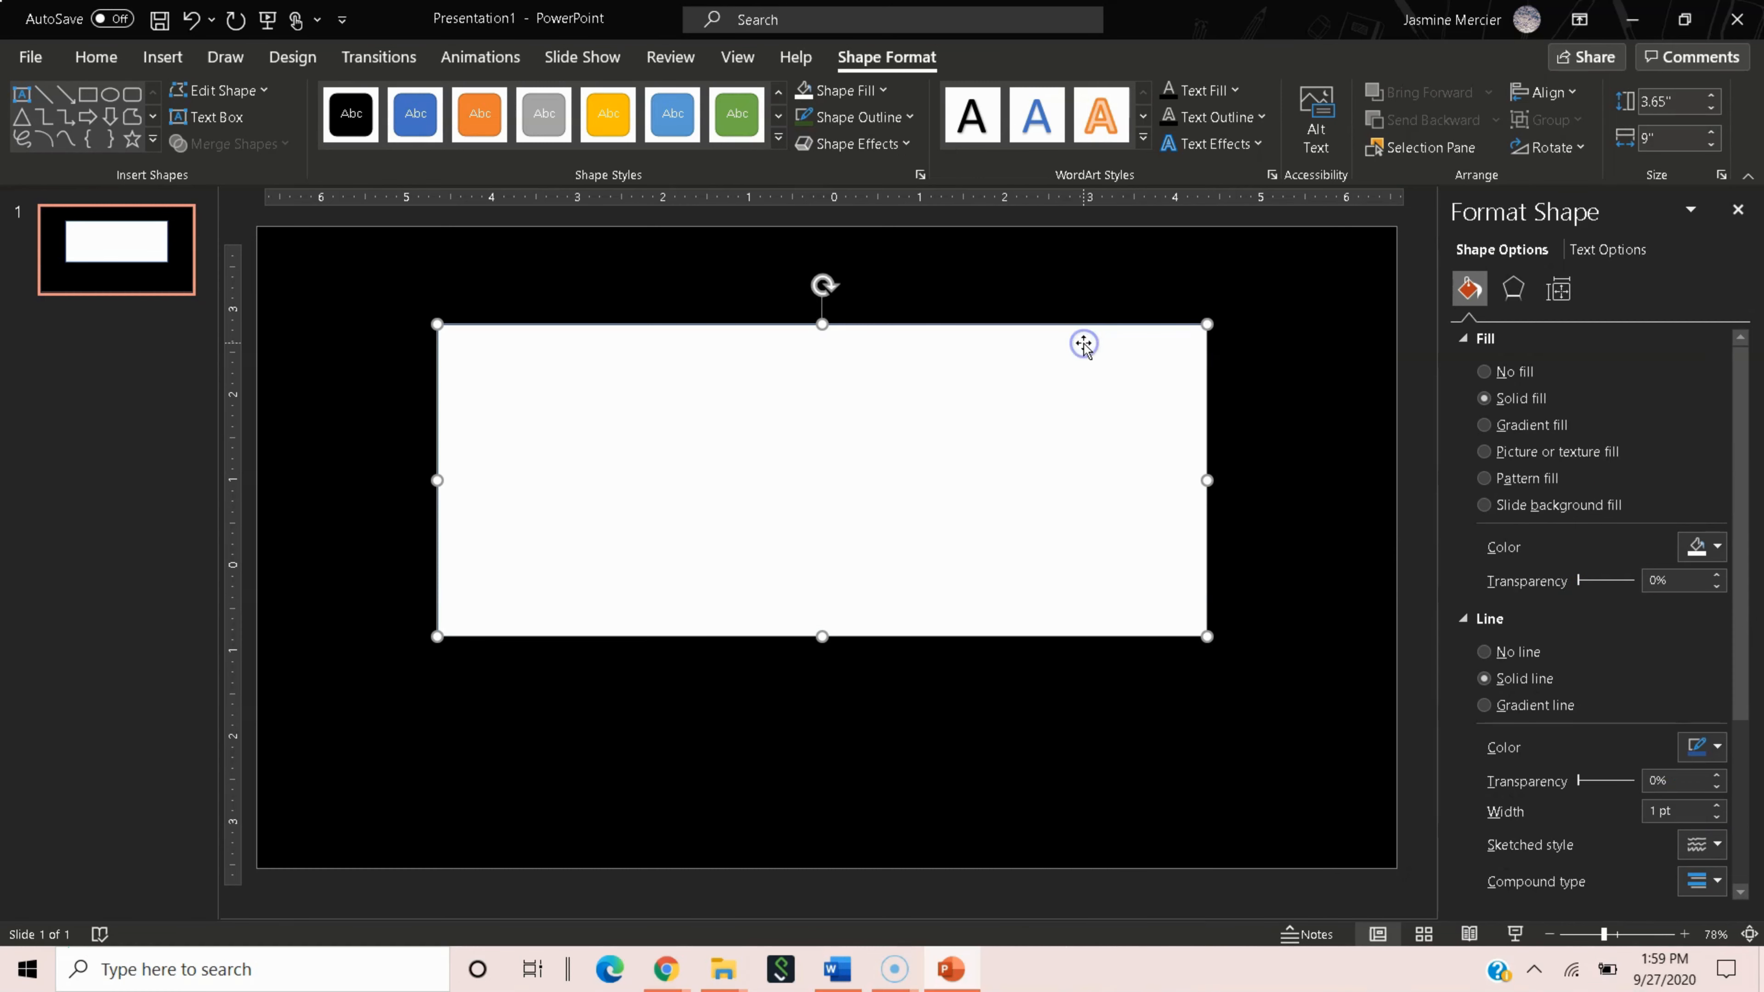
right_click(991, 474)
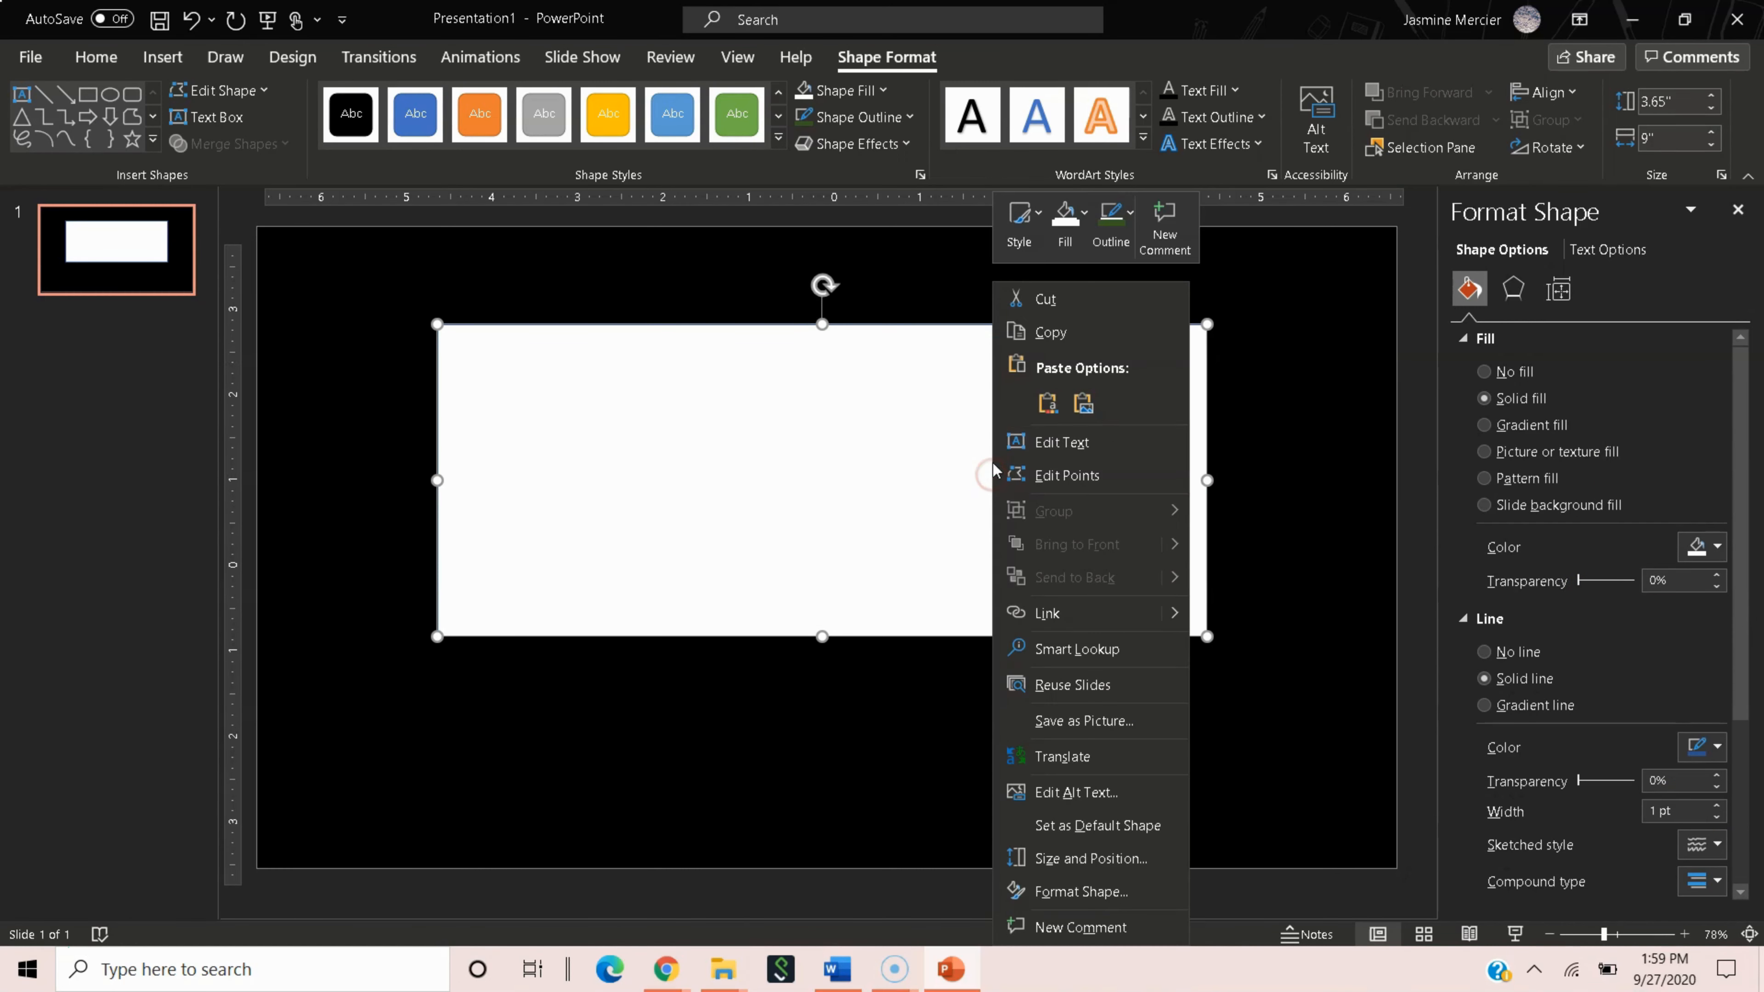
left_click(1046, 404)
key("ctrl+z")
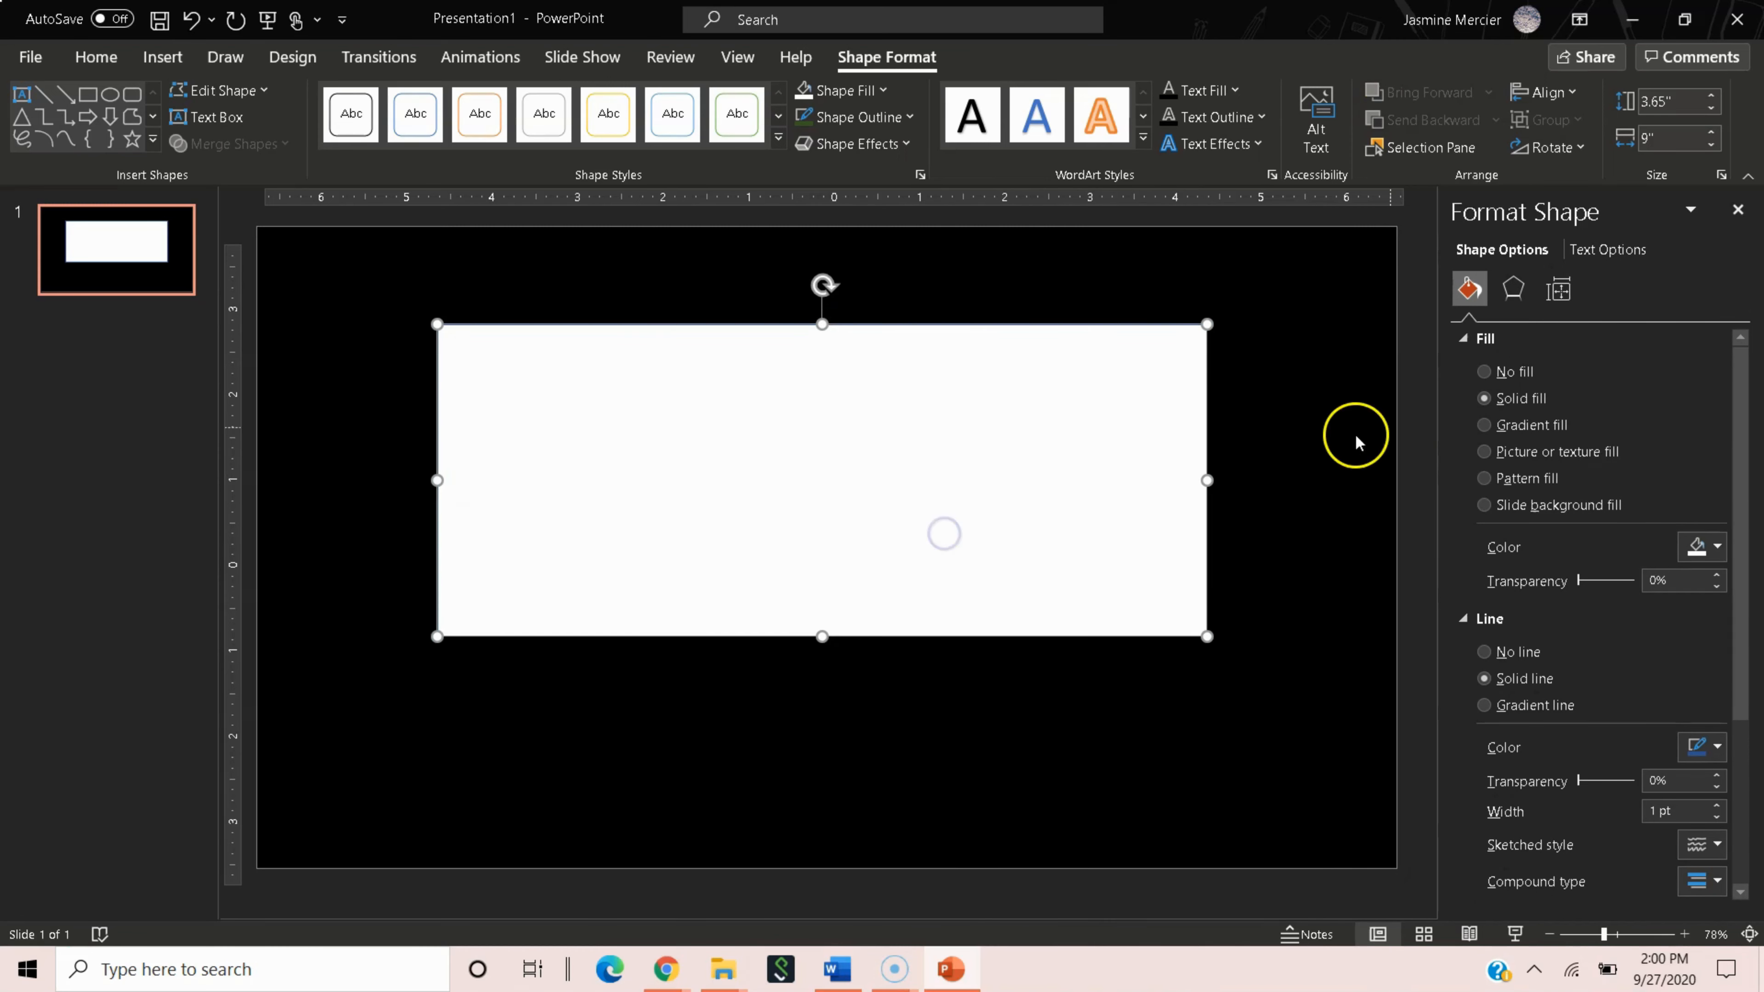
Duplicate the white rectangle in line with the original but lower on the slide, and fill the copy gold.
key("ctrl+d")
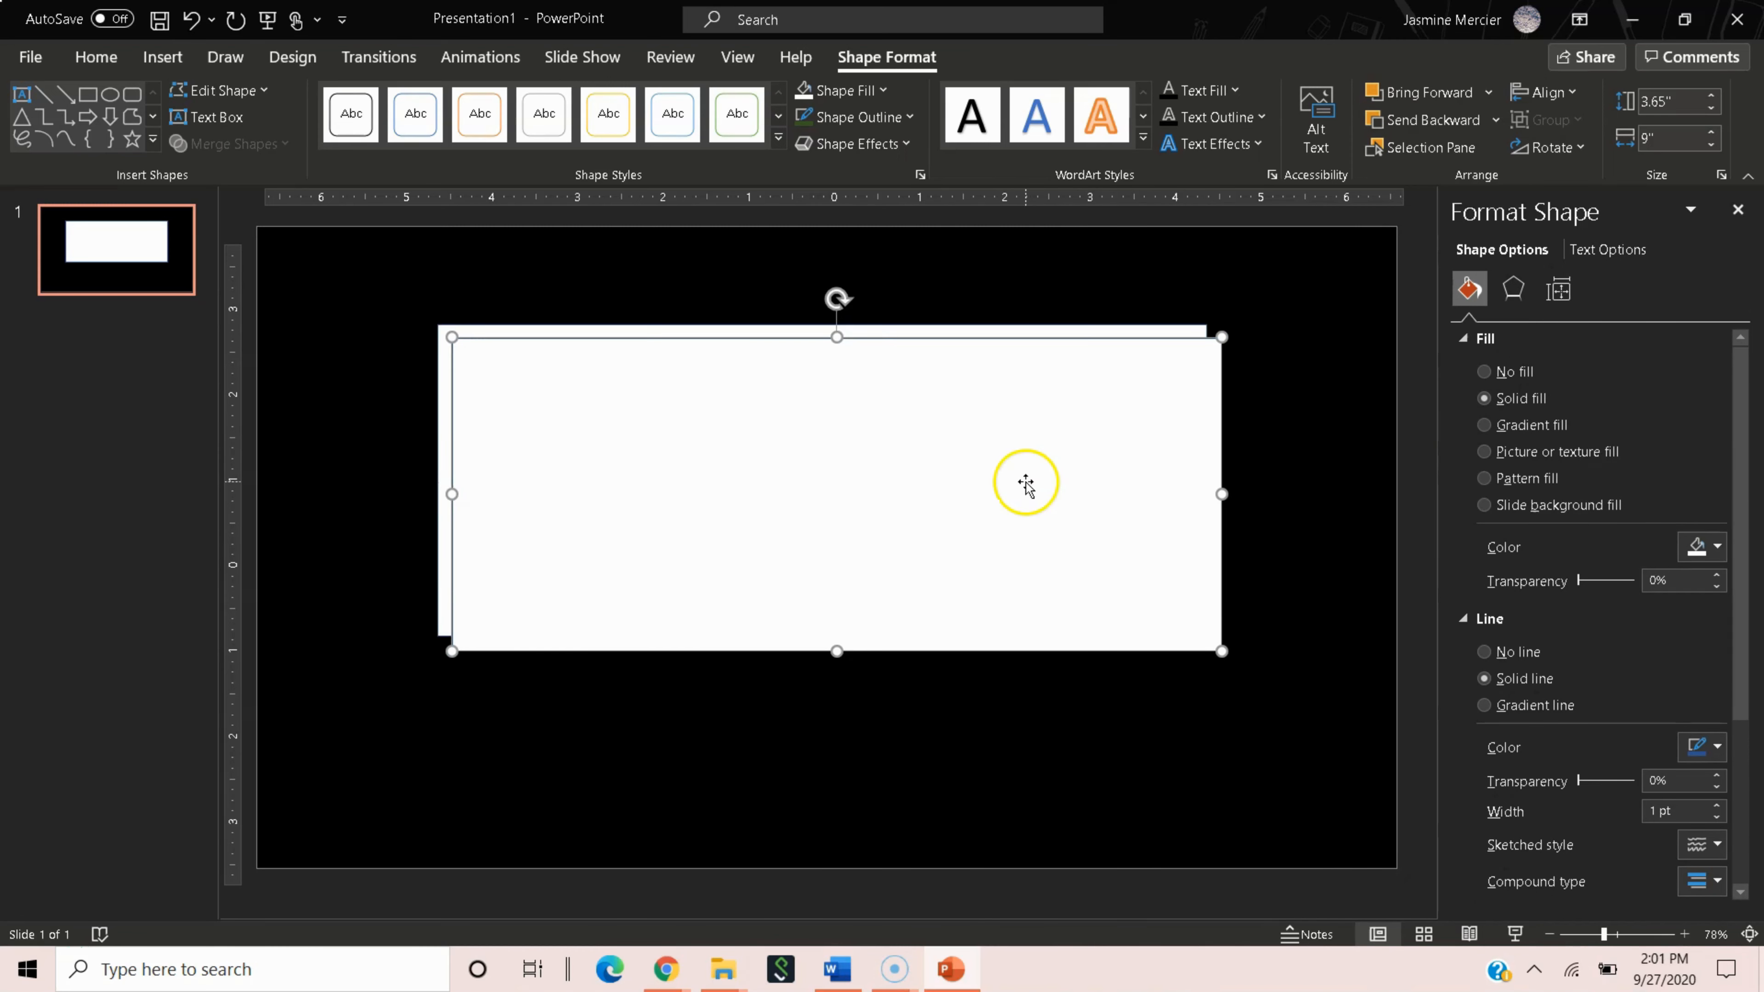
left_click_drag(979, 484, 973, 597)
left_click(1697, 549)
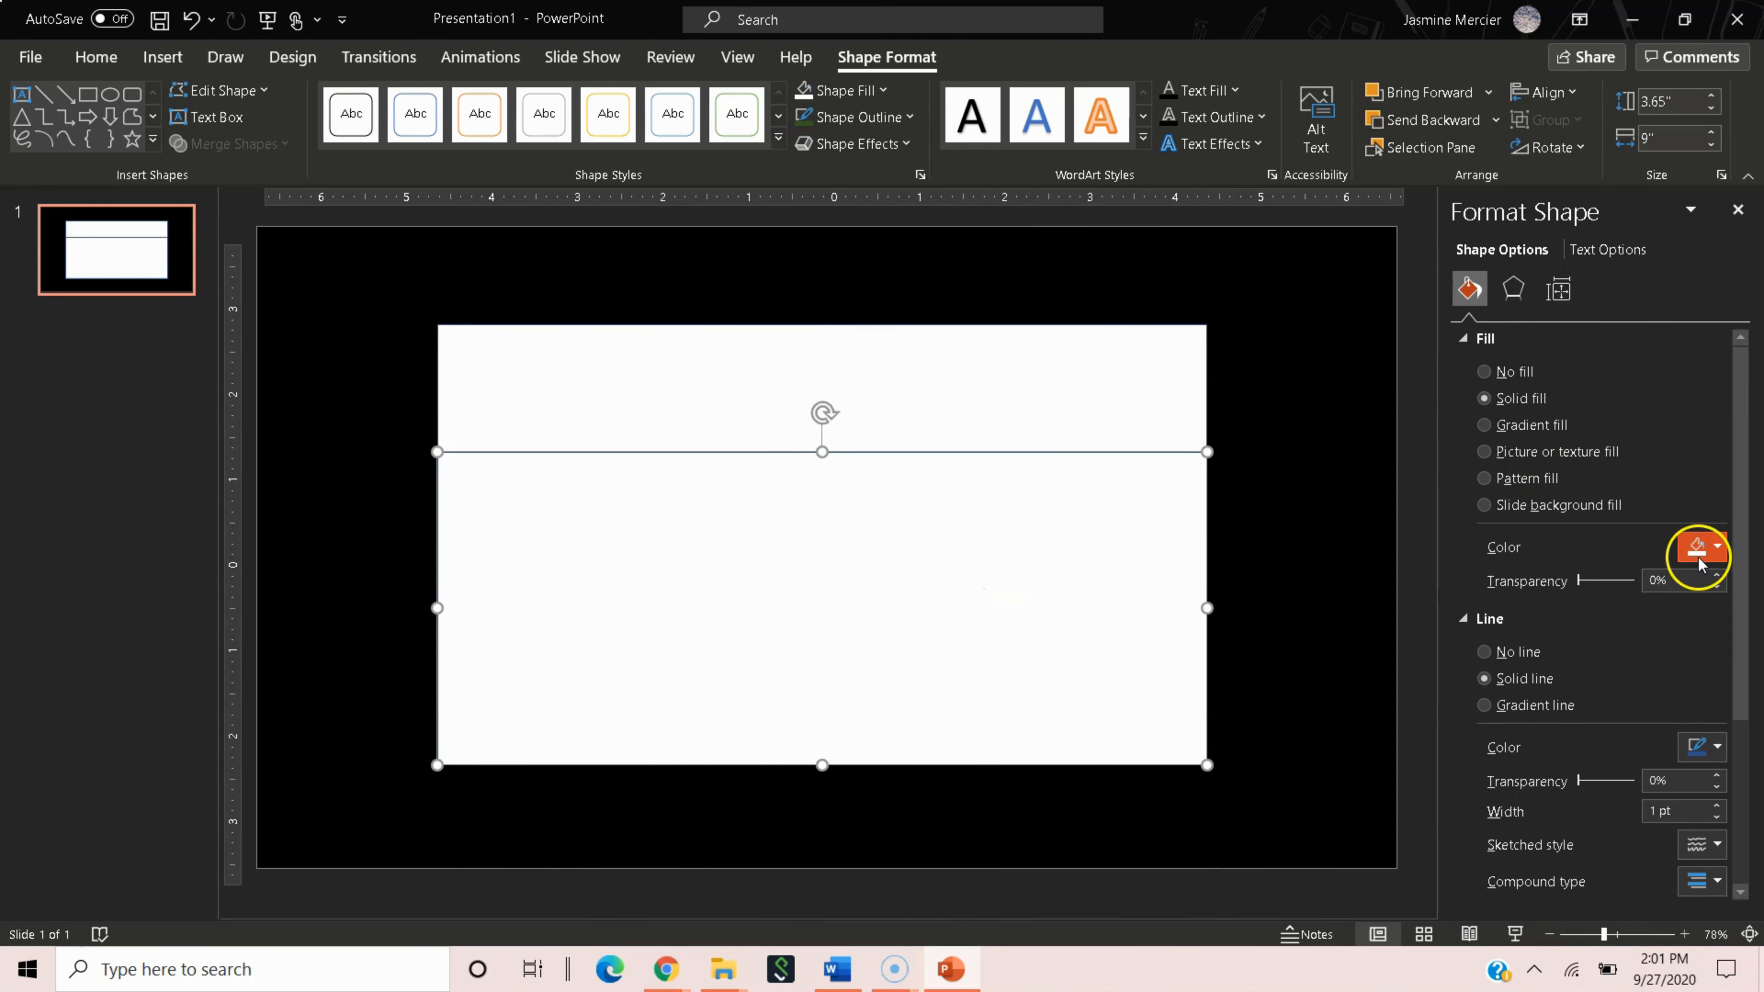
left_click(1625, 607)
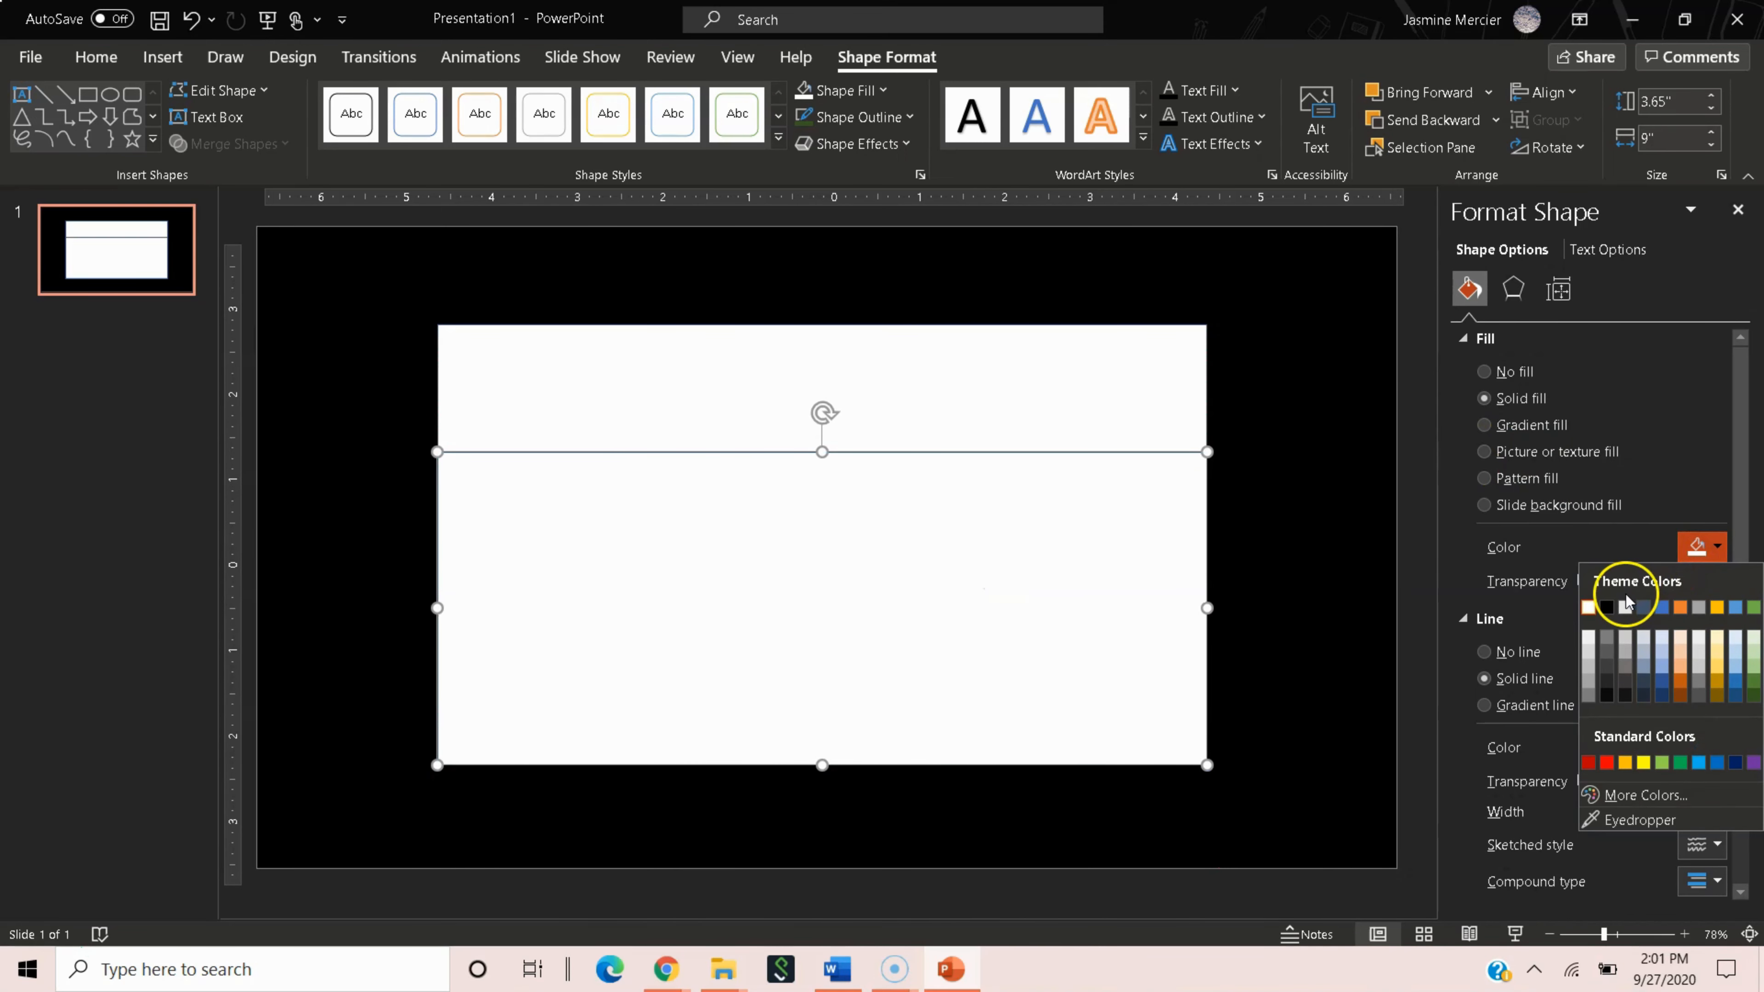
left_click(1716, 608)
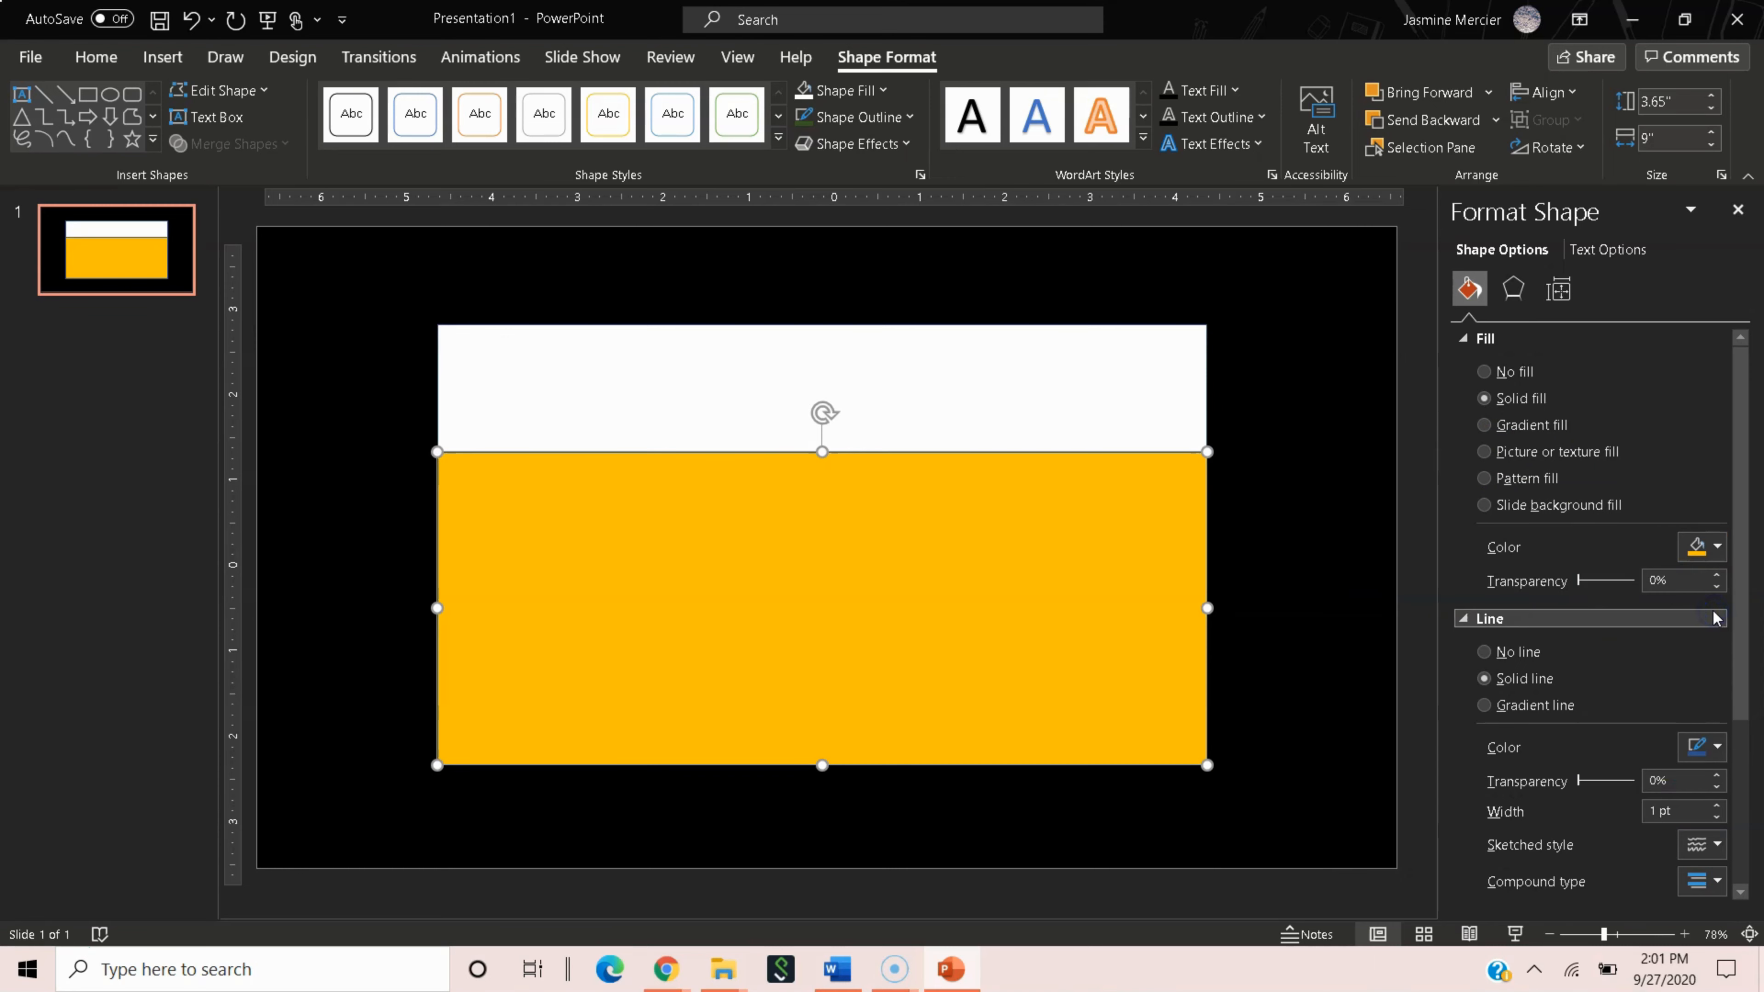
Shape the gold rectangle into a floor, moving its upper corner points to the slide's lower corners and stretching its top edge to the white wall.
right_click(935, 608)
left_click(563, 703)
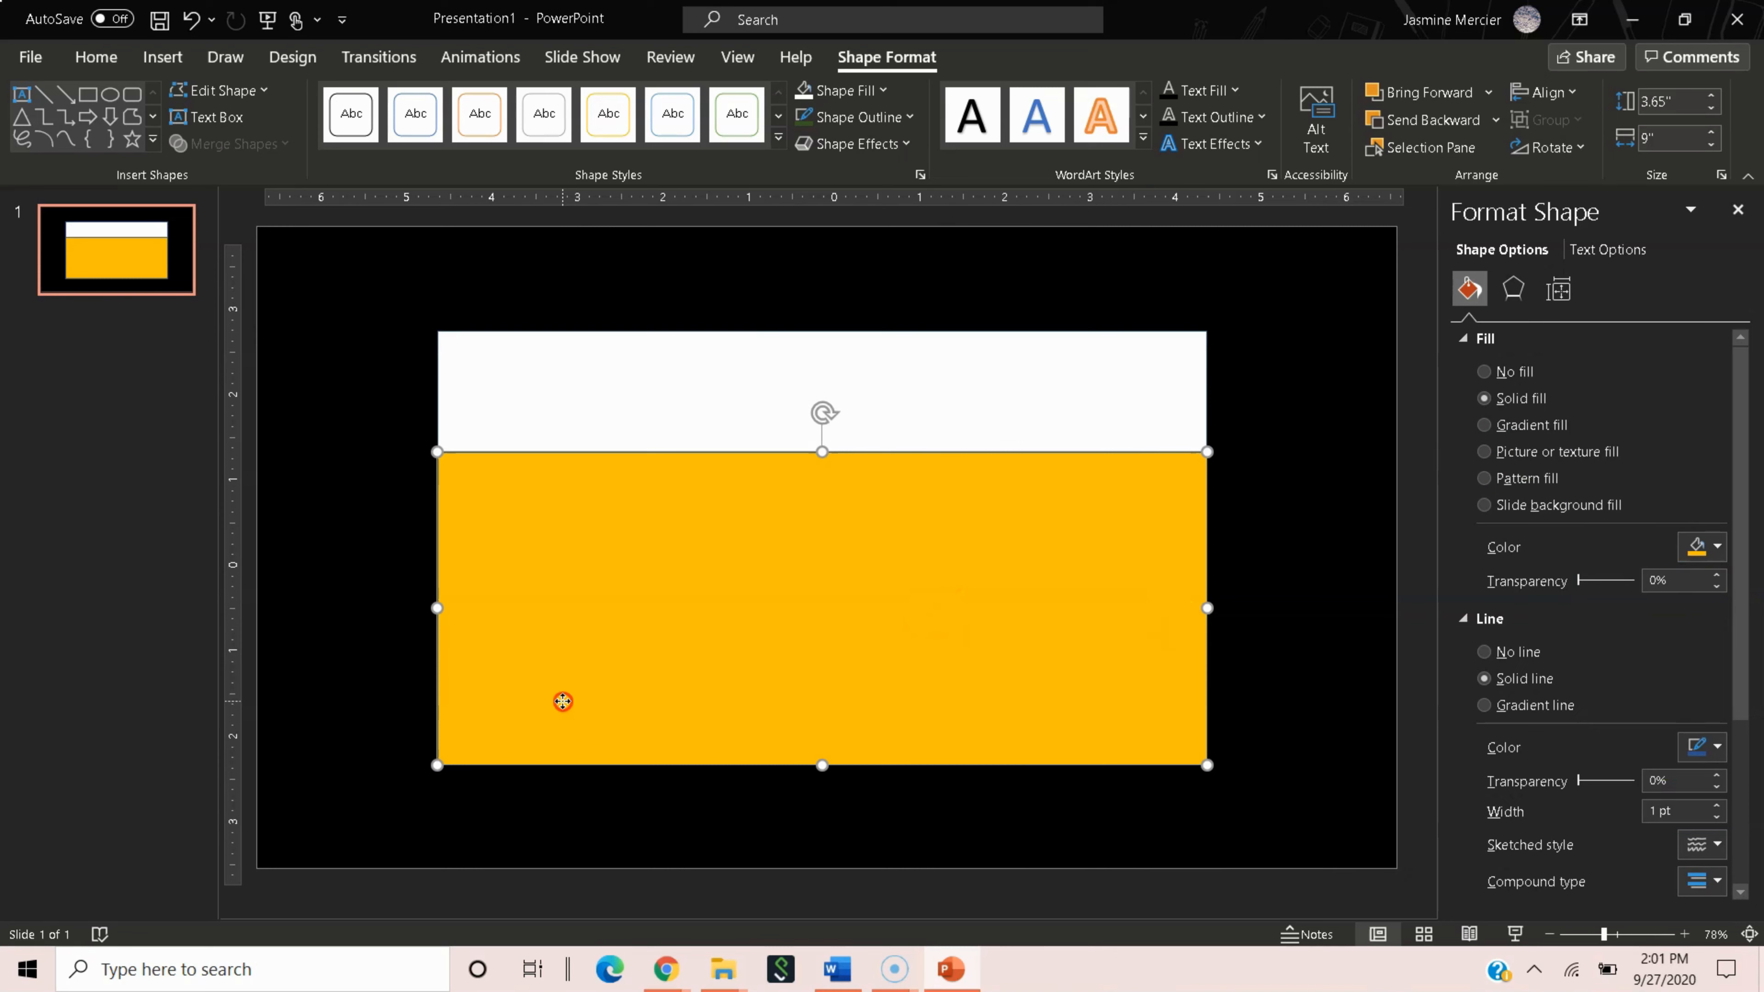
right_click(562, 701)
left_click(661, 307)
right_click(610, 611)
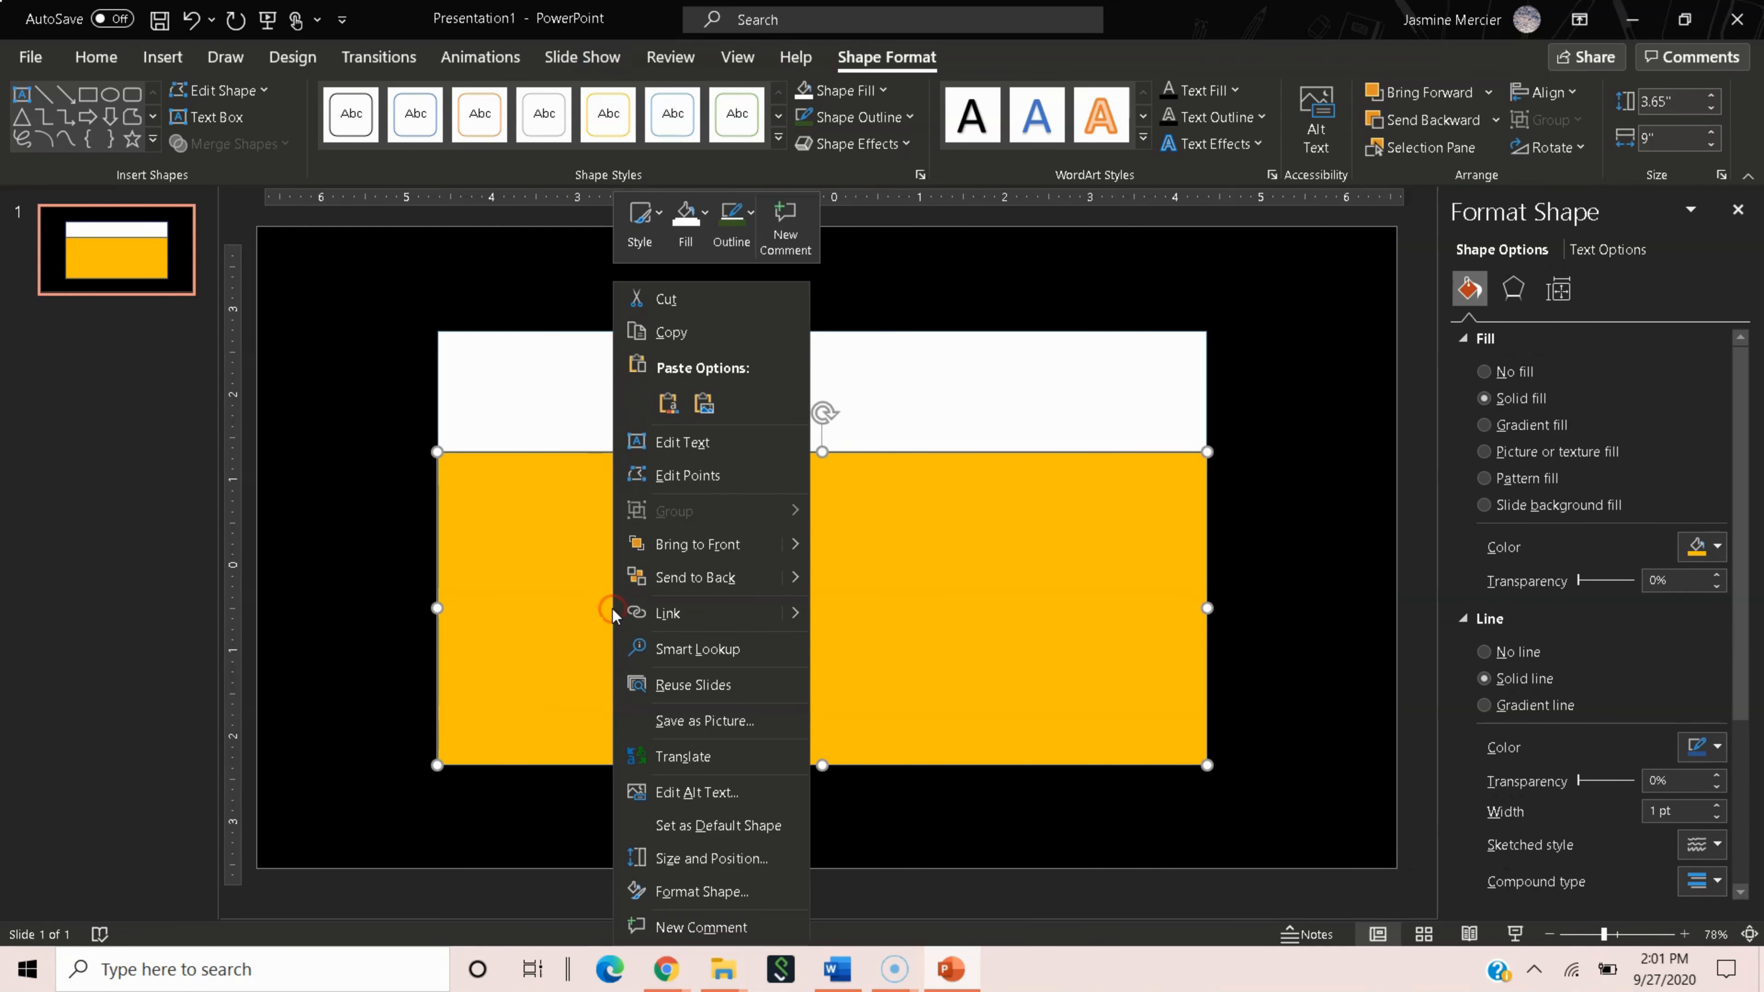
left_click(687, 475)
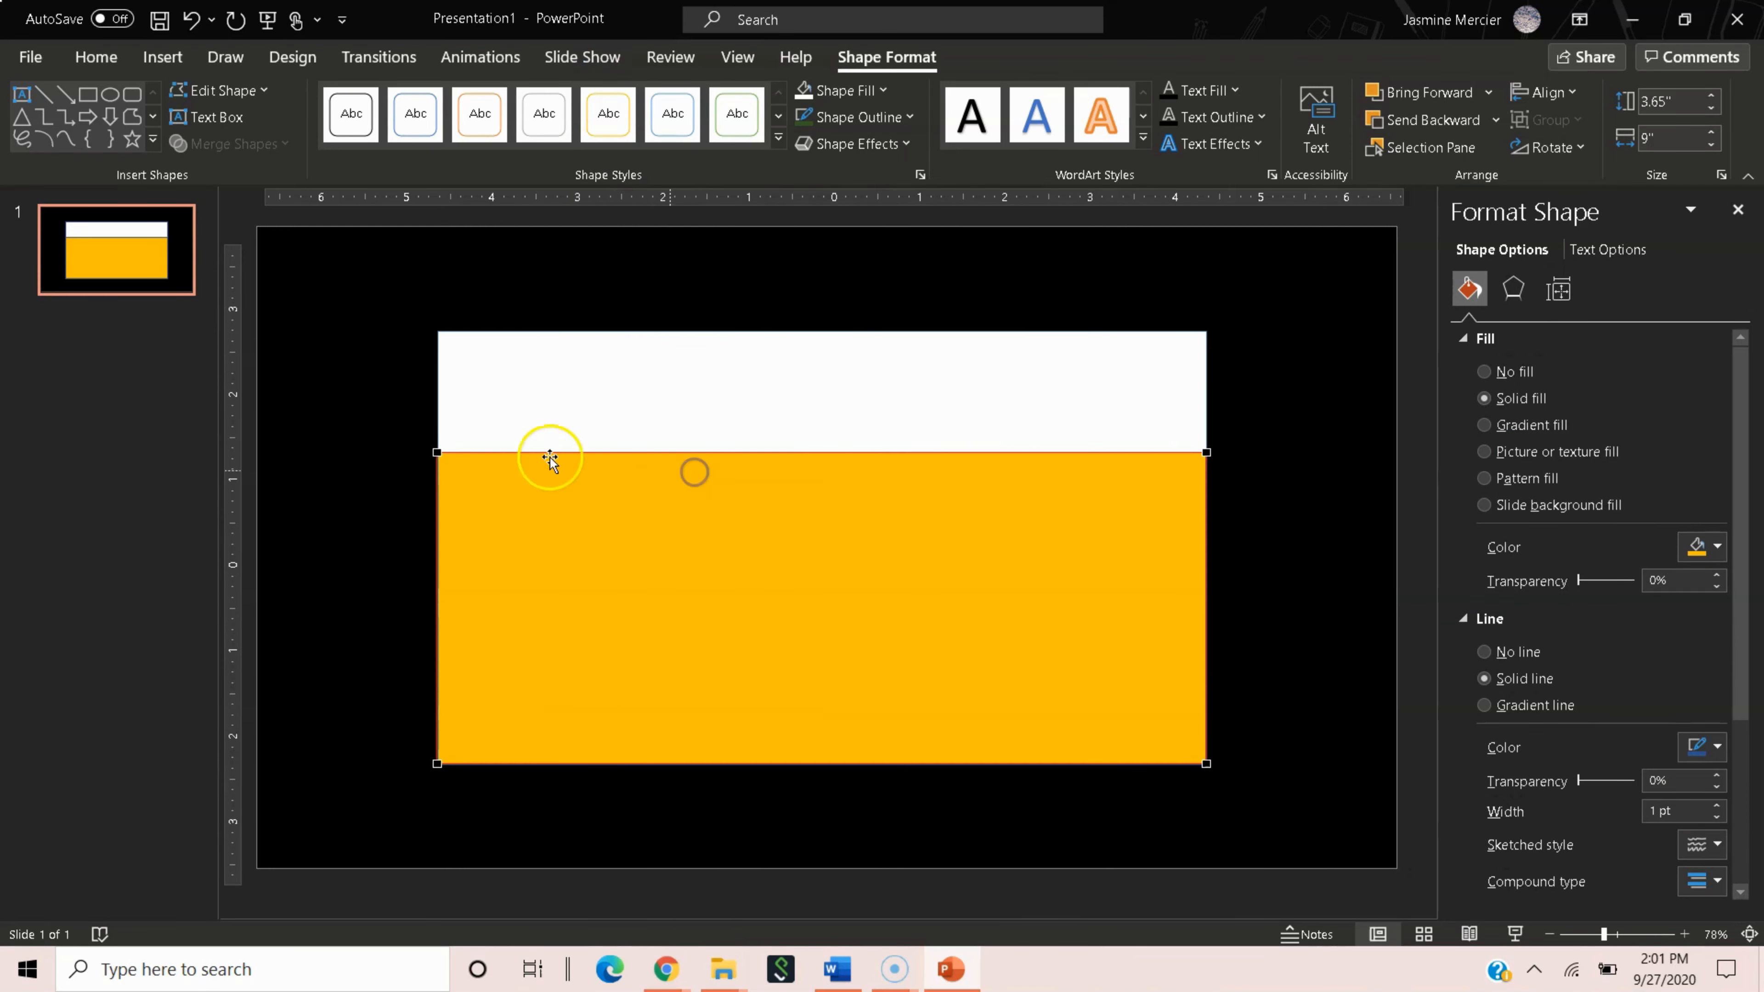
left_click(437, 451)
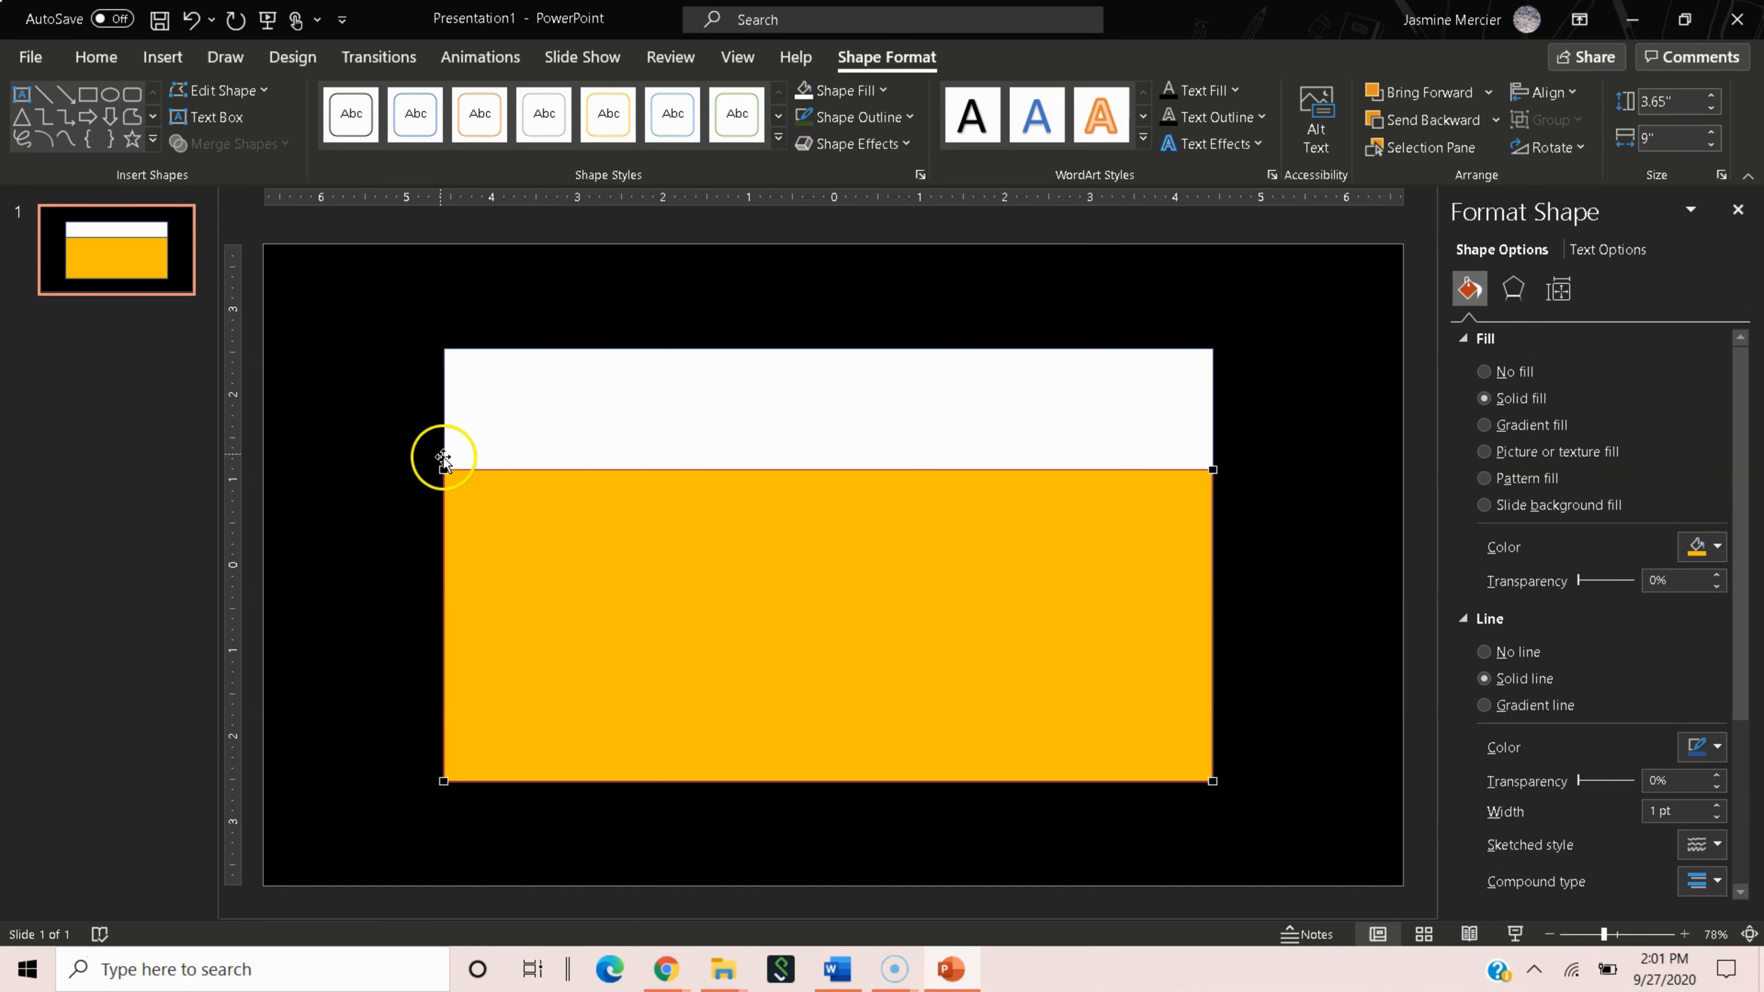
left_click_drag(444, 470, 267, 886)
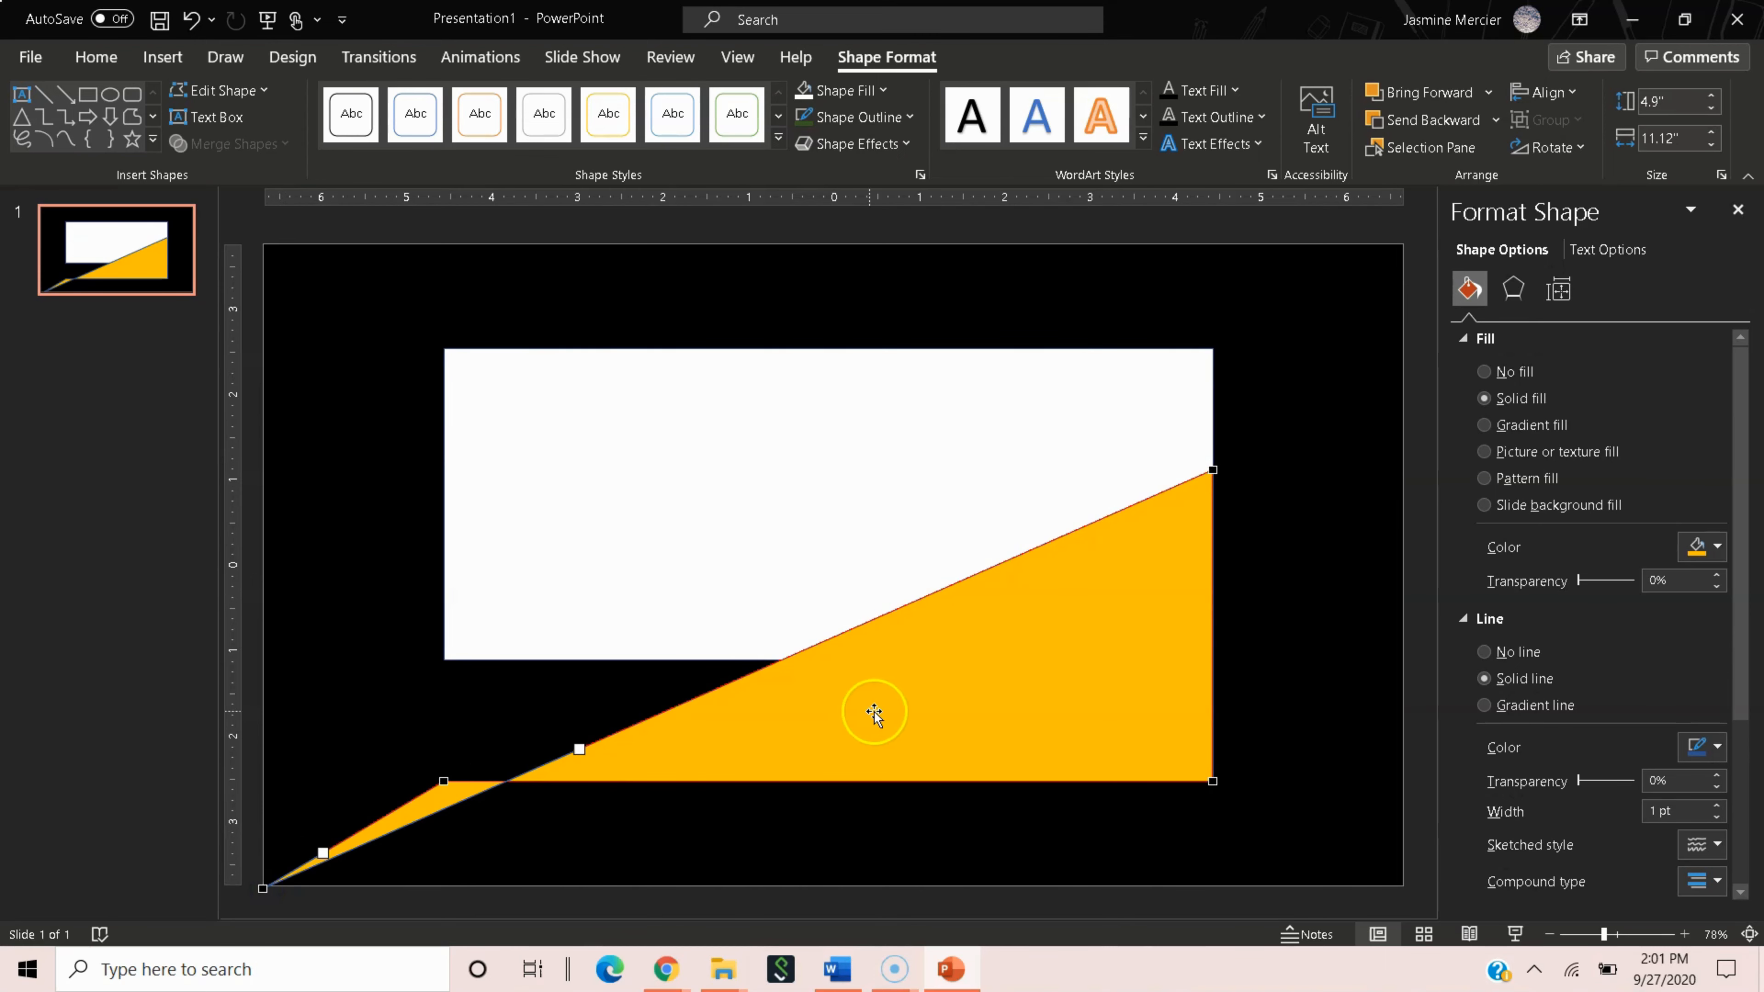
left_click_drag(1211, 470, 1400, 886)
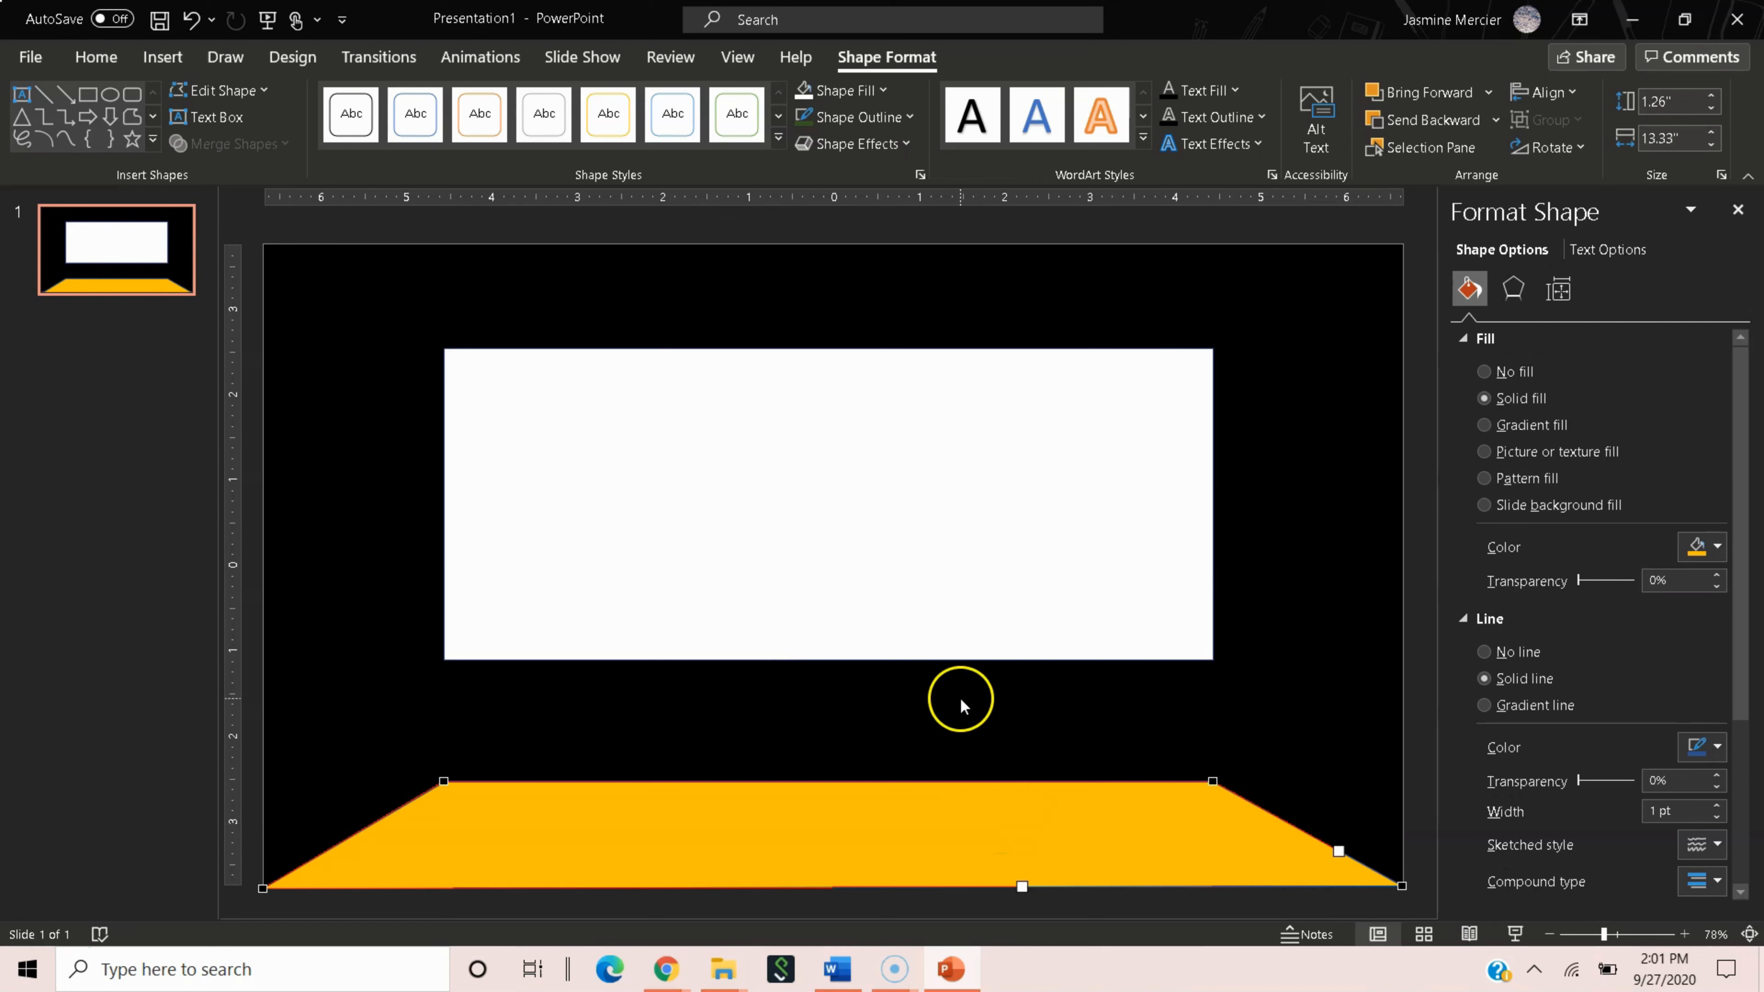
left_click(917, 828)
left_click_drag(836, 784, 833, 659)
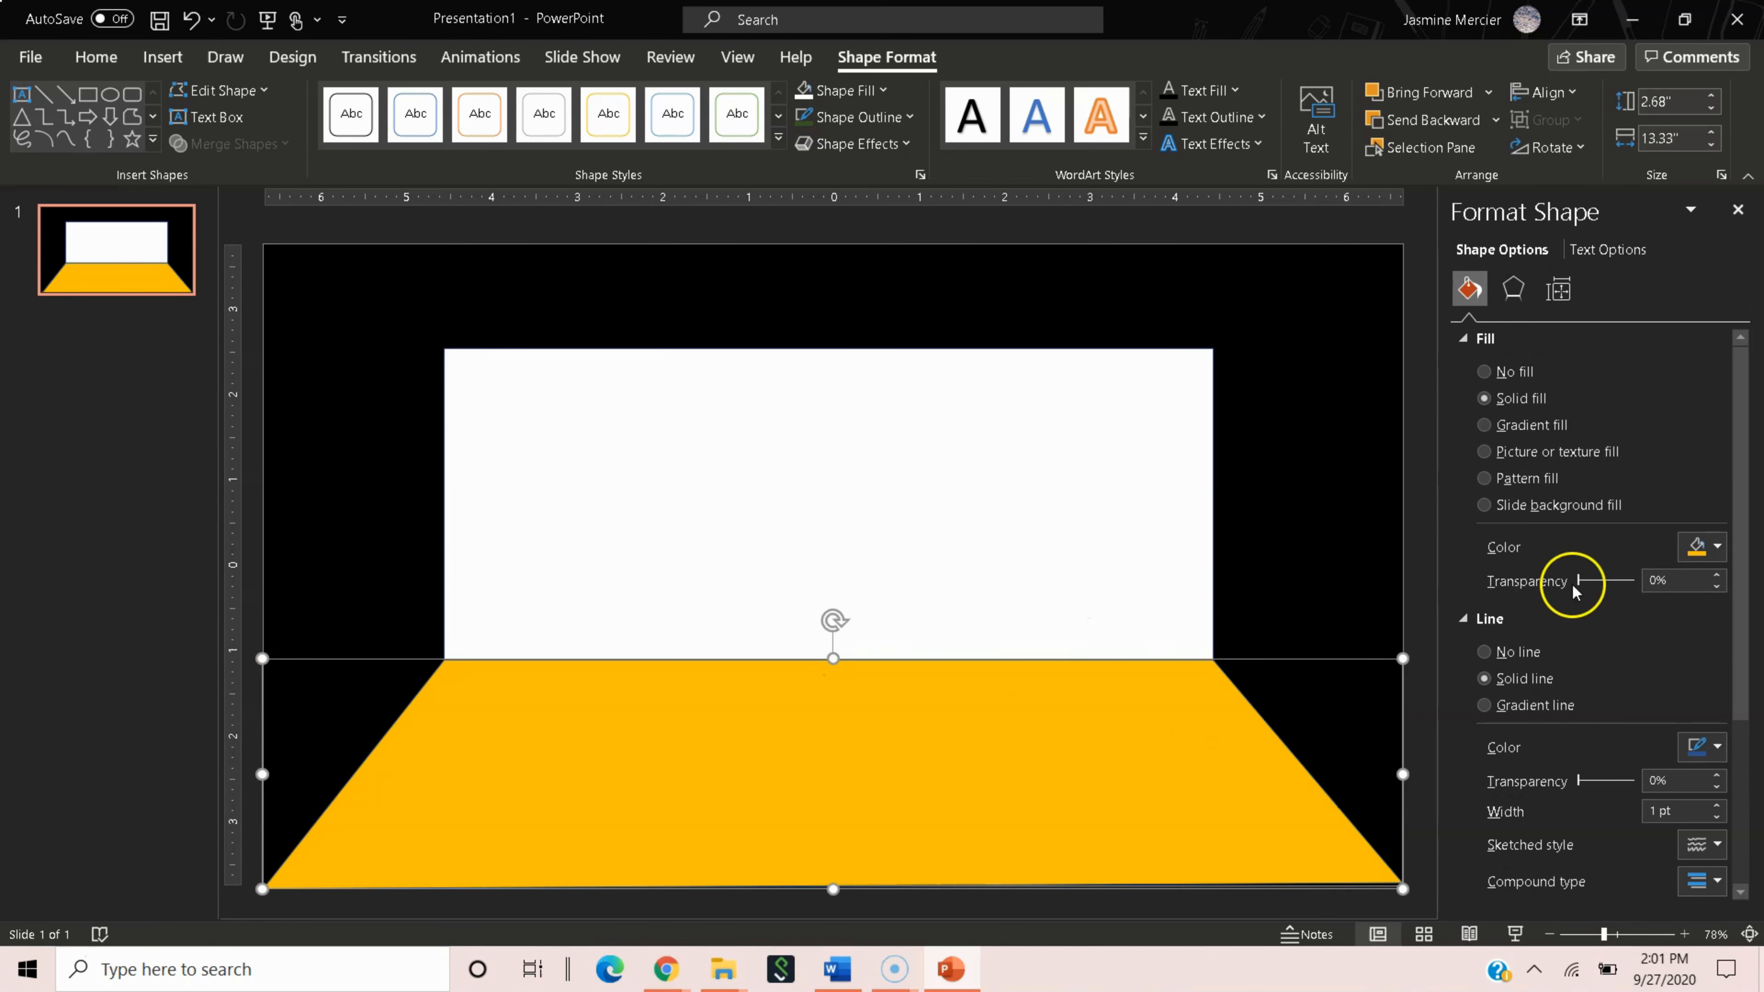
Duplicate the white back wall exactly over the original and fill the copy blue.
left_click(1200, 526)
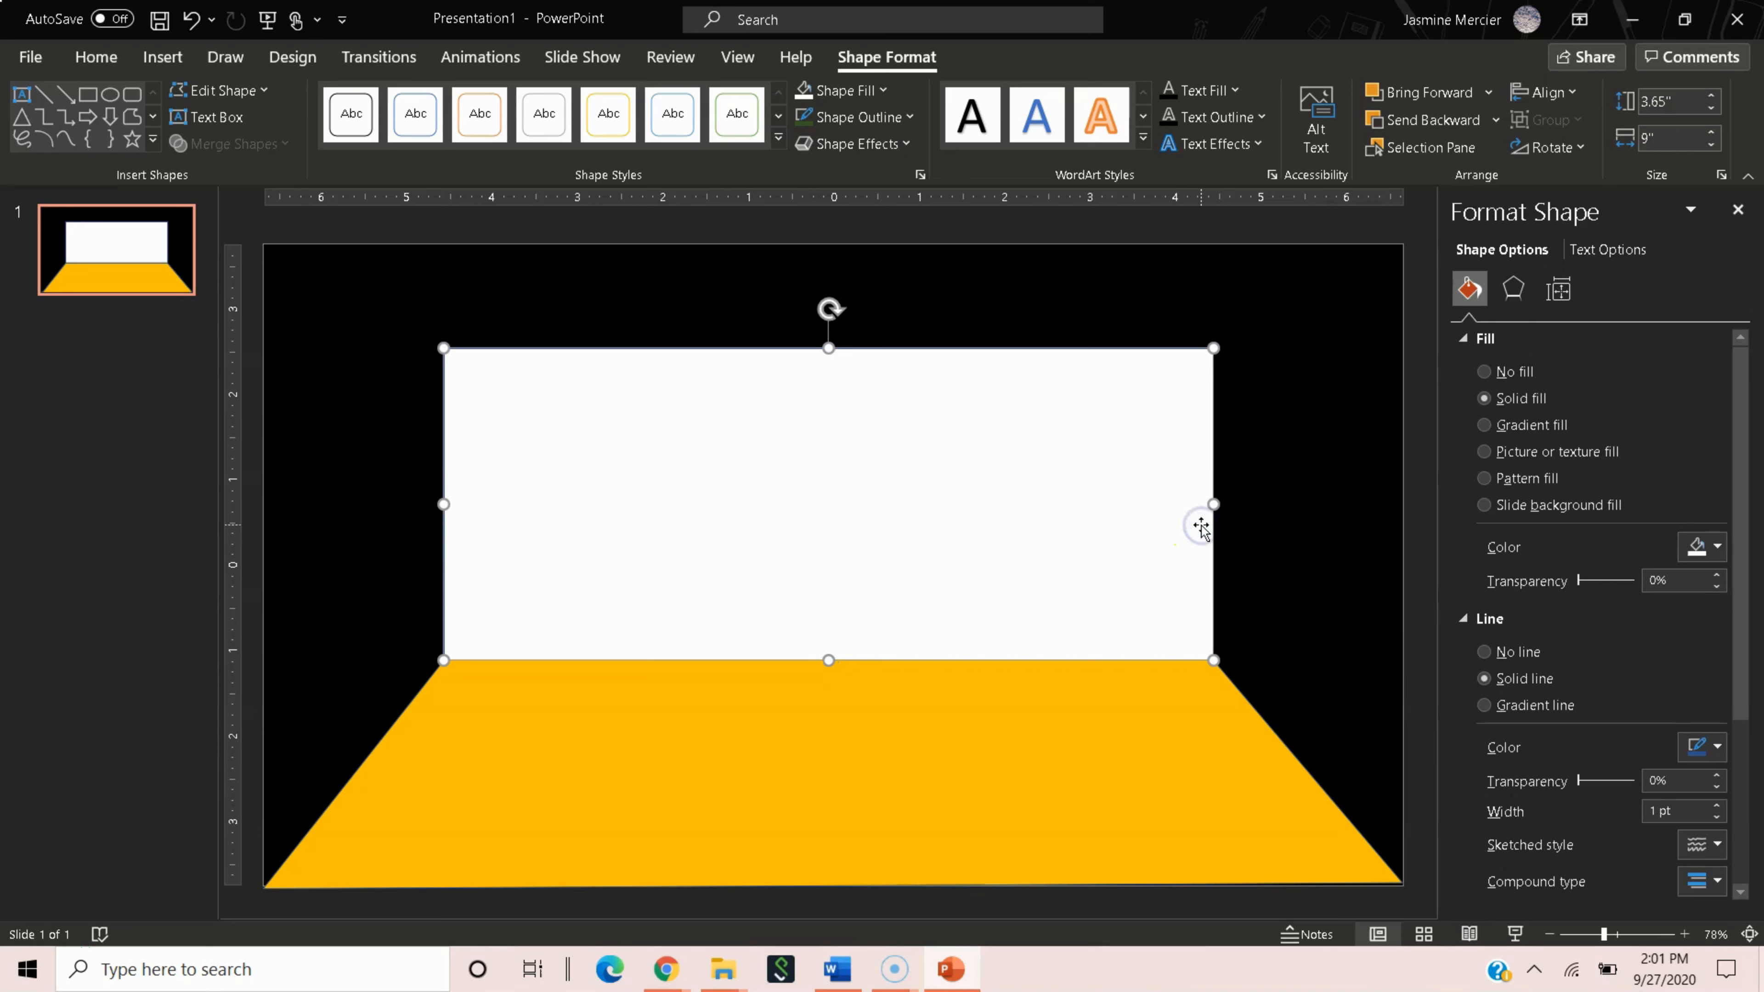
key("ctrl+d")
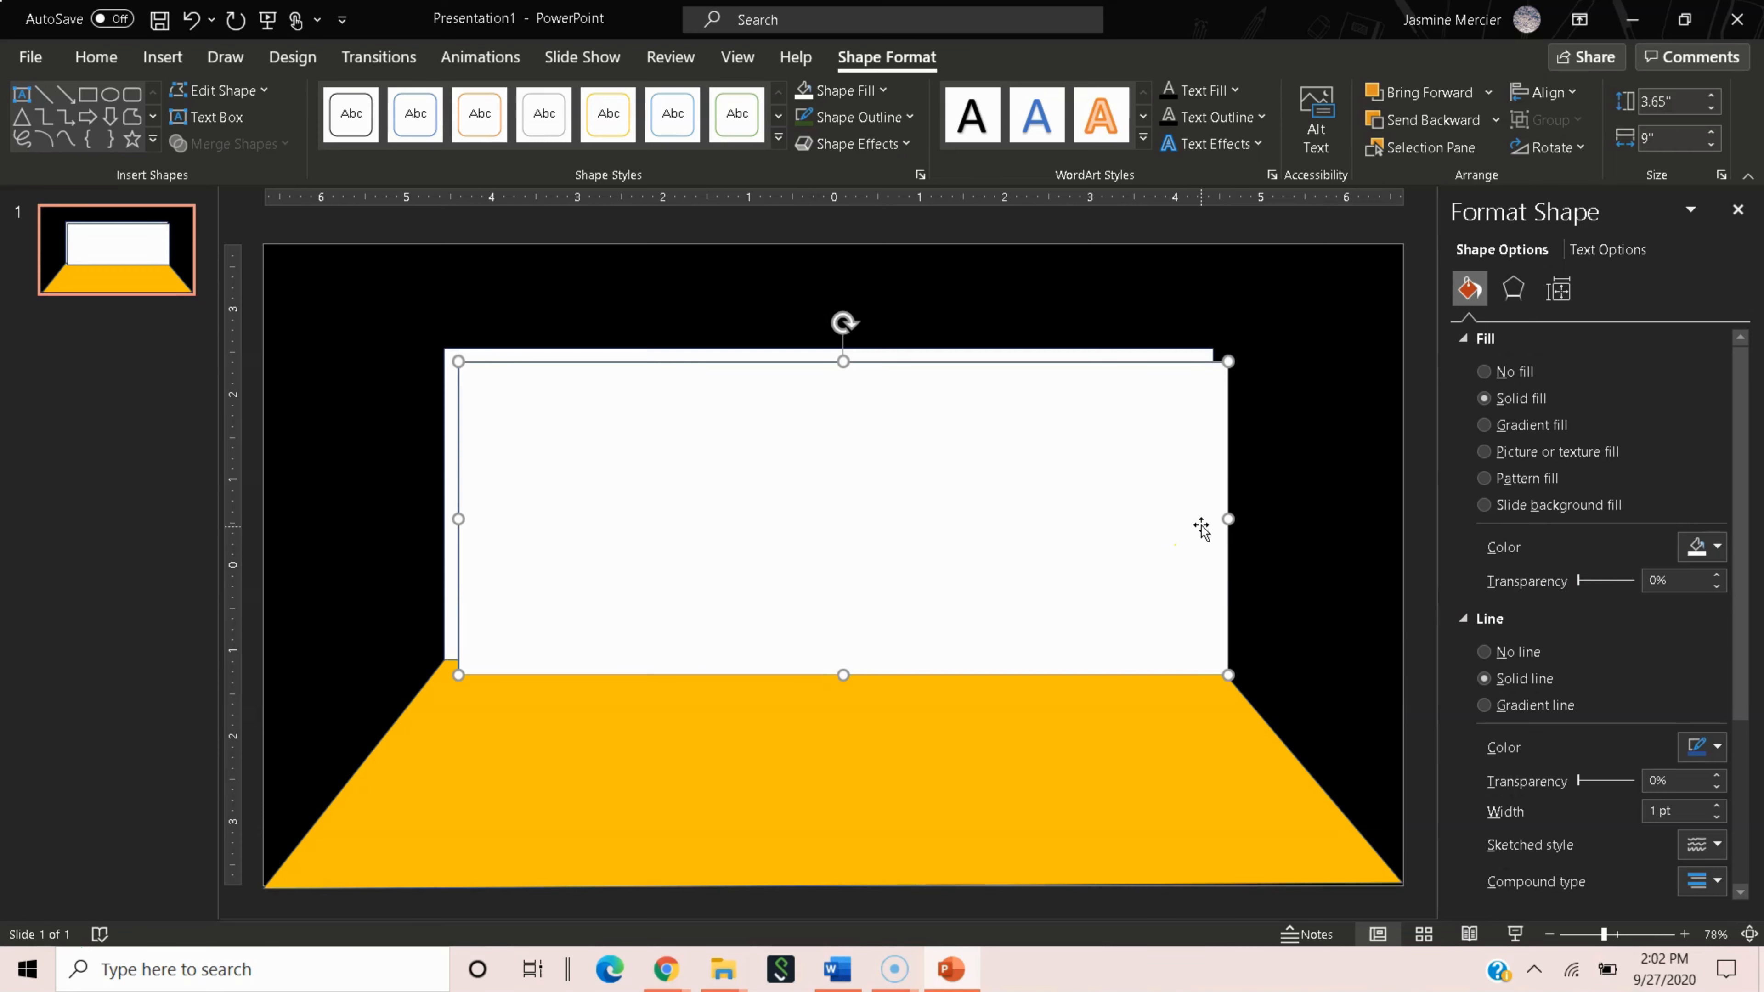
left_click_drag(1154, 522, 1150, 509)
right_click(1157, 511)
left_click(1247, 892)
left_click(1716, 547)
left_click(1734, 607)
left_click_drag(988, 499, 978, 498)
Edit the blue rectangle's points into a left side wall, moving its right corners to the slide's left edge and lower-left corner.
right_click(978, 499)
left_click(1212, 347)
right_click(681, 394)
left_click(743, 475)
left_click_drag(1213, 347, 268, 347)
left_click_drag(1212, 659, 263, 889)
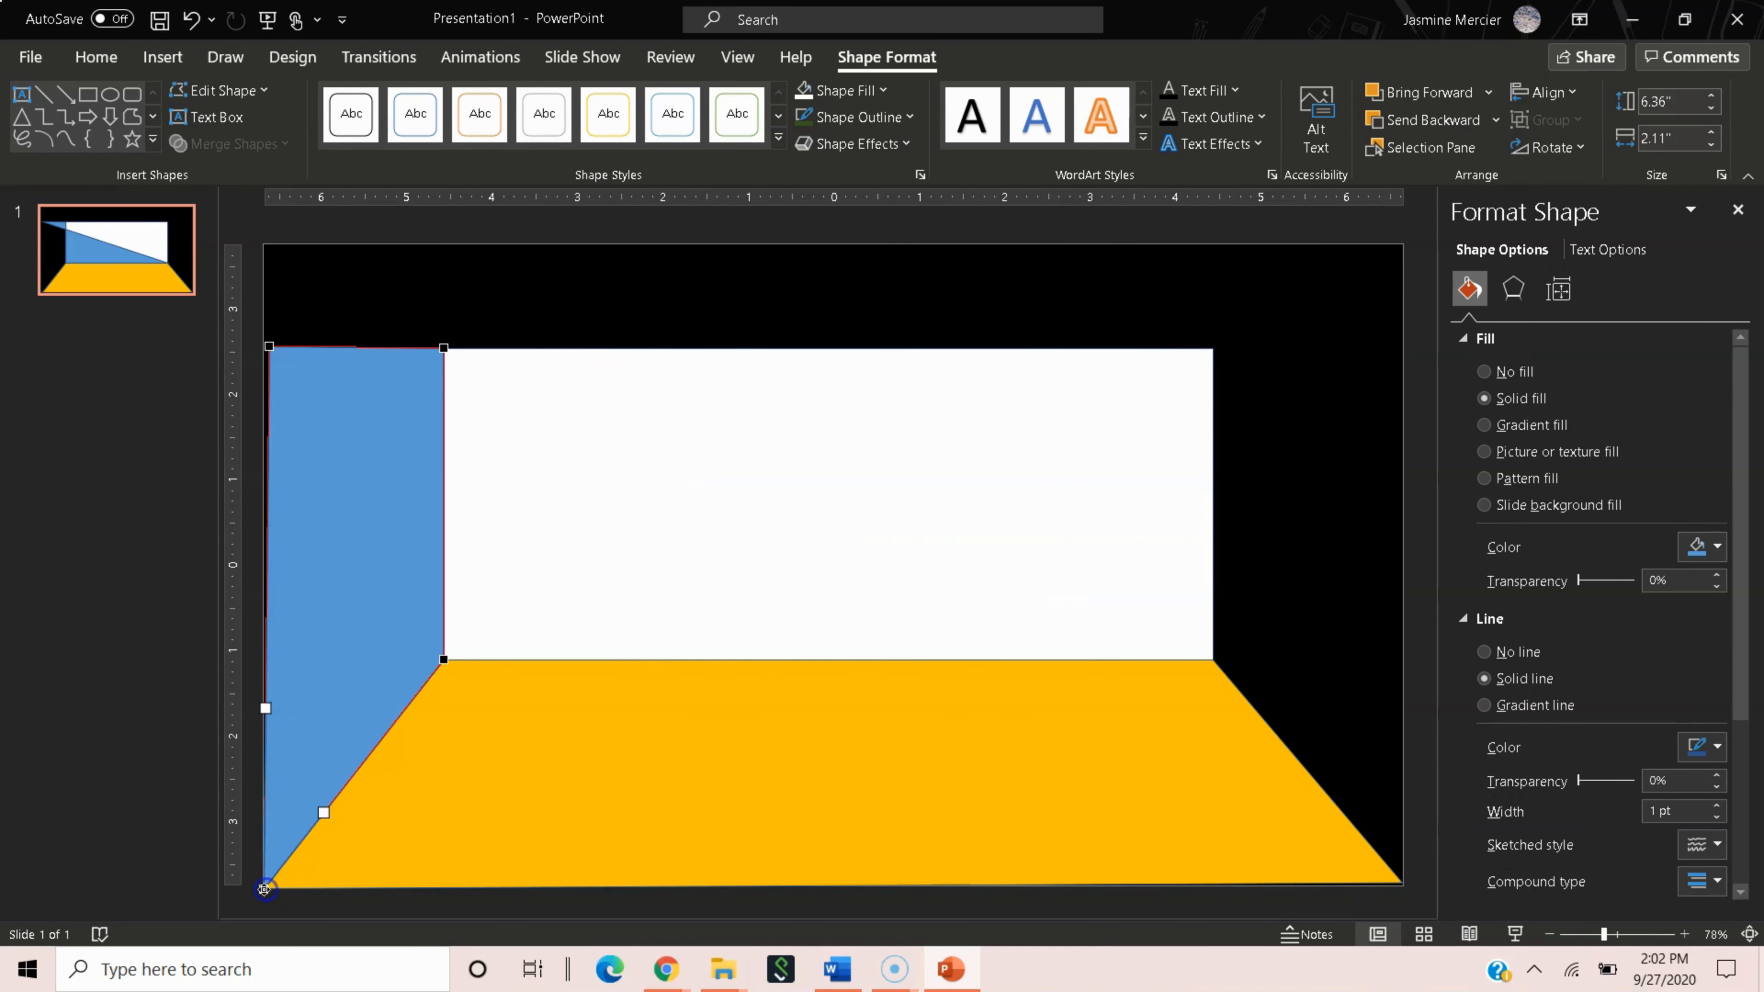
left_click(270, 346)
left_click_drag(270, 347, 266, 347)
left_click(583, 495)
Duplicate the blue left wall, place the copy against the back wall's right edge, and flip it horizontally.
left_click(432, 500)
key("ctrl+d")
left_click_drag(420, 501, 1272, 452)
left_click(1555, 147)
left_click(1583, 271)
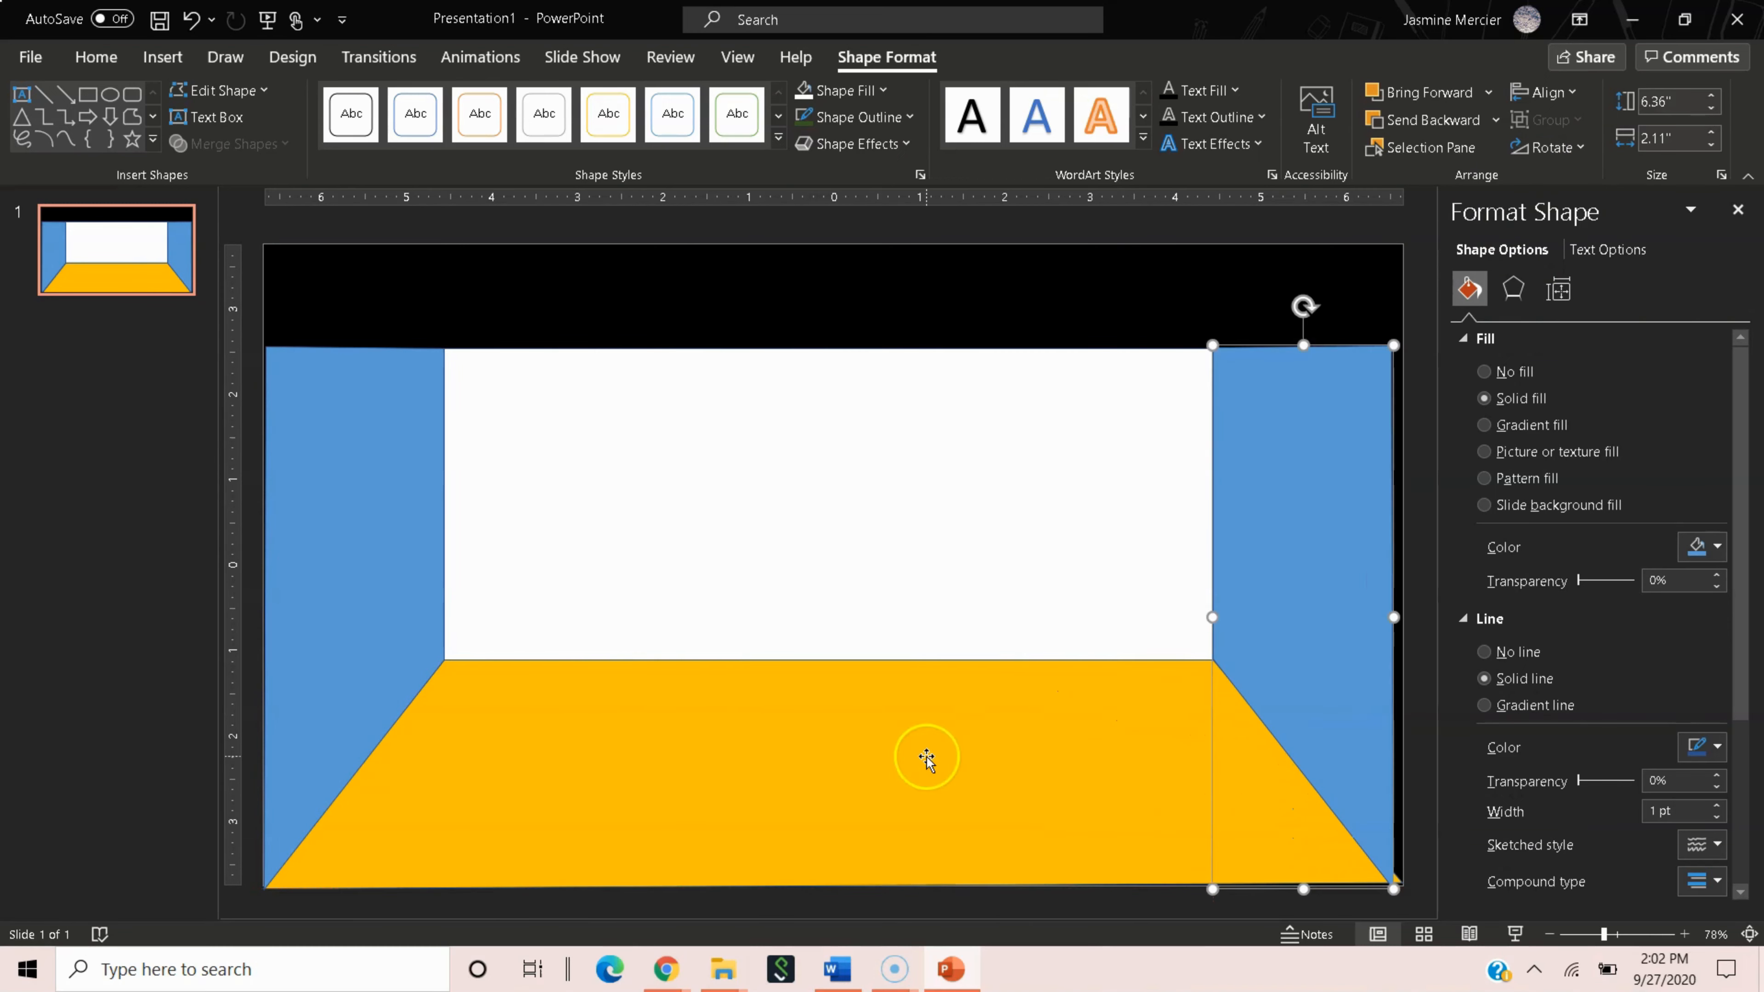
Duplicate the gold floor, move the copy up over the back wall, and flip it vertically.
right_click(920, 761)
key("Escape")
key("ctrl+d")
left_click_drag(859, 705, 846, 401)
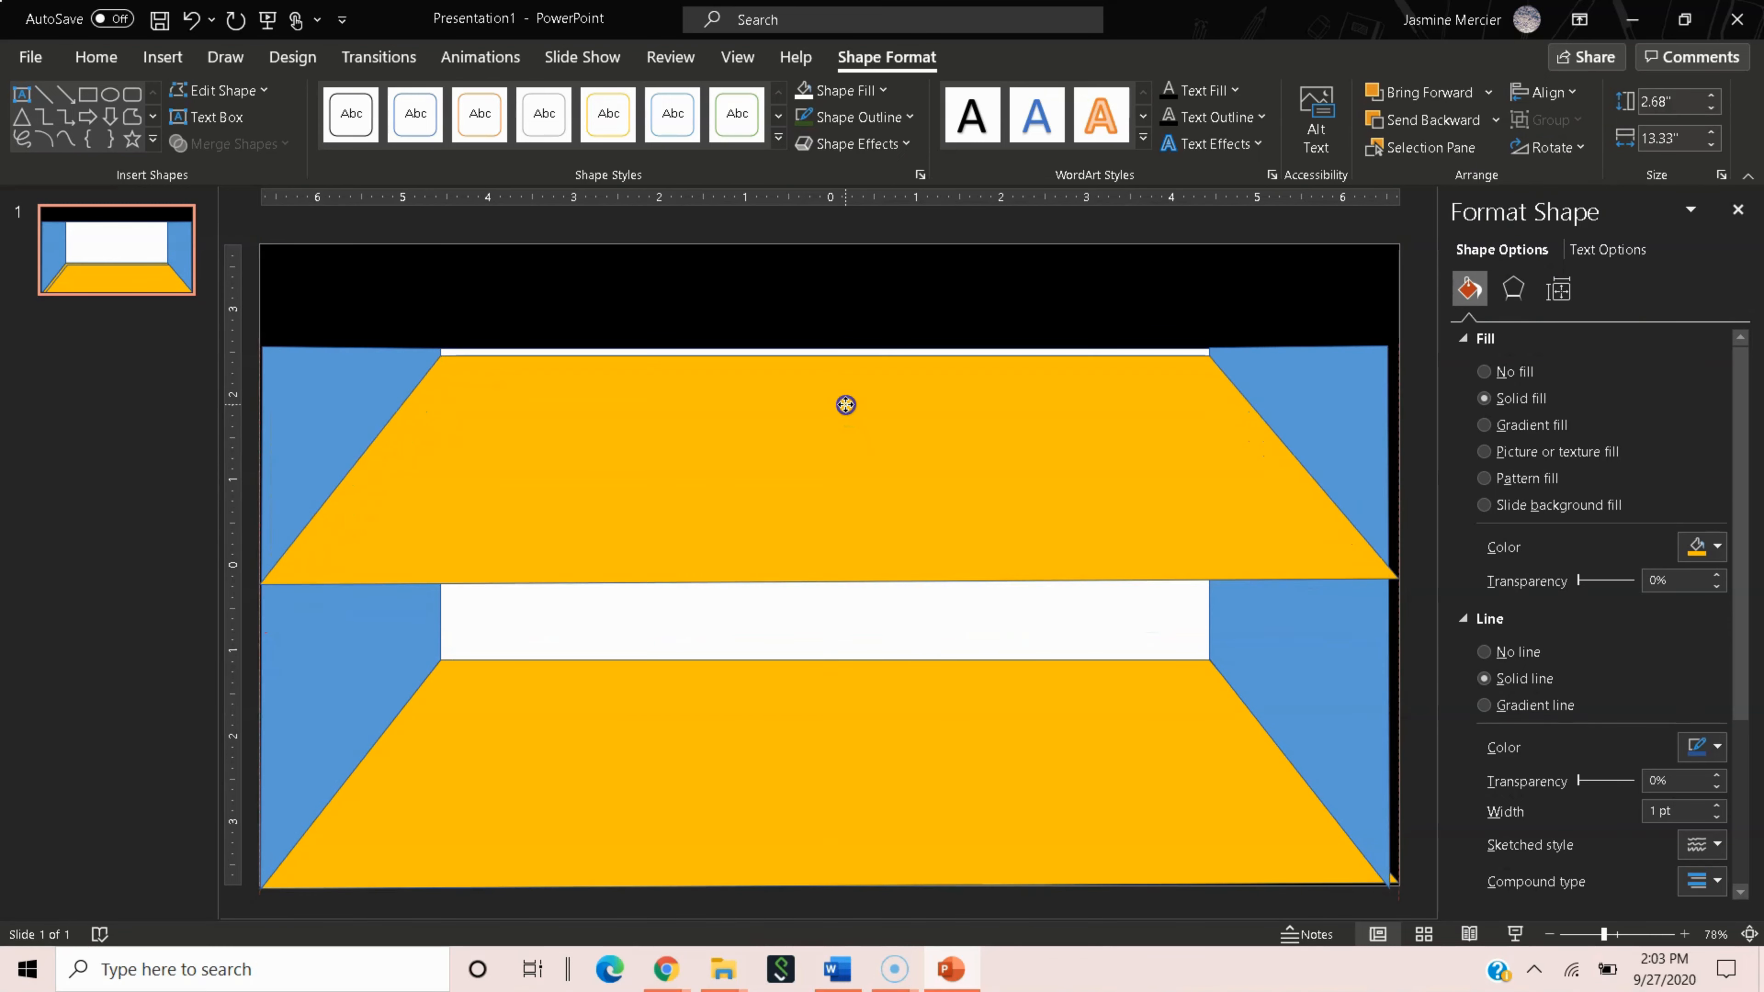
left_click(1532, 149)
left_click(1583, 242)
Fit the upper gold shape as a ceiling at the slide's top edge, flipped horizontally and reduced to about 1.21 inches high.
left_click_drag(989, 477, 1038, 371)
left_click(1542, 147)
left_click(1582, 270)
left_click_drag(833, 473, 833, 348)
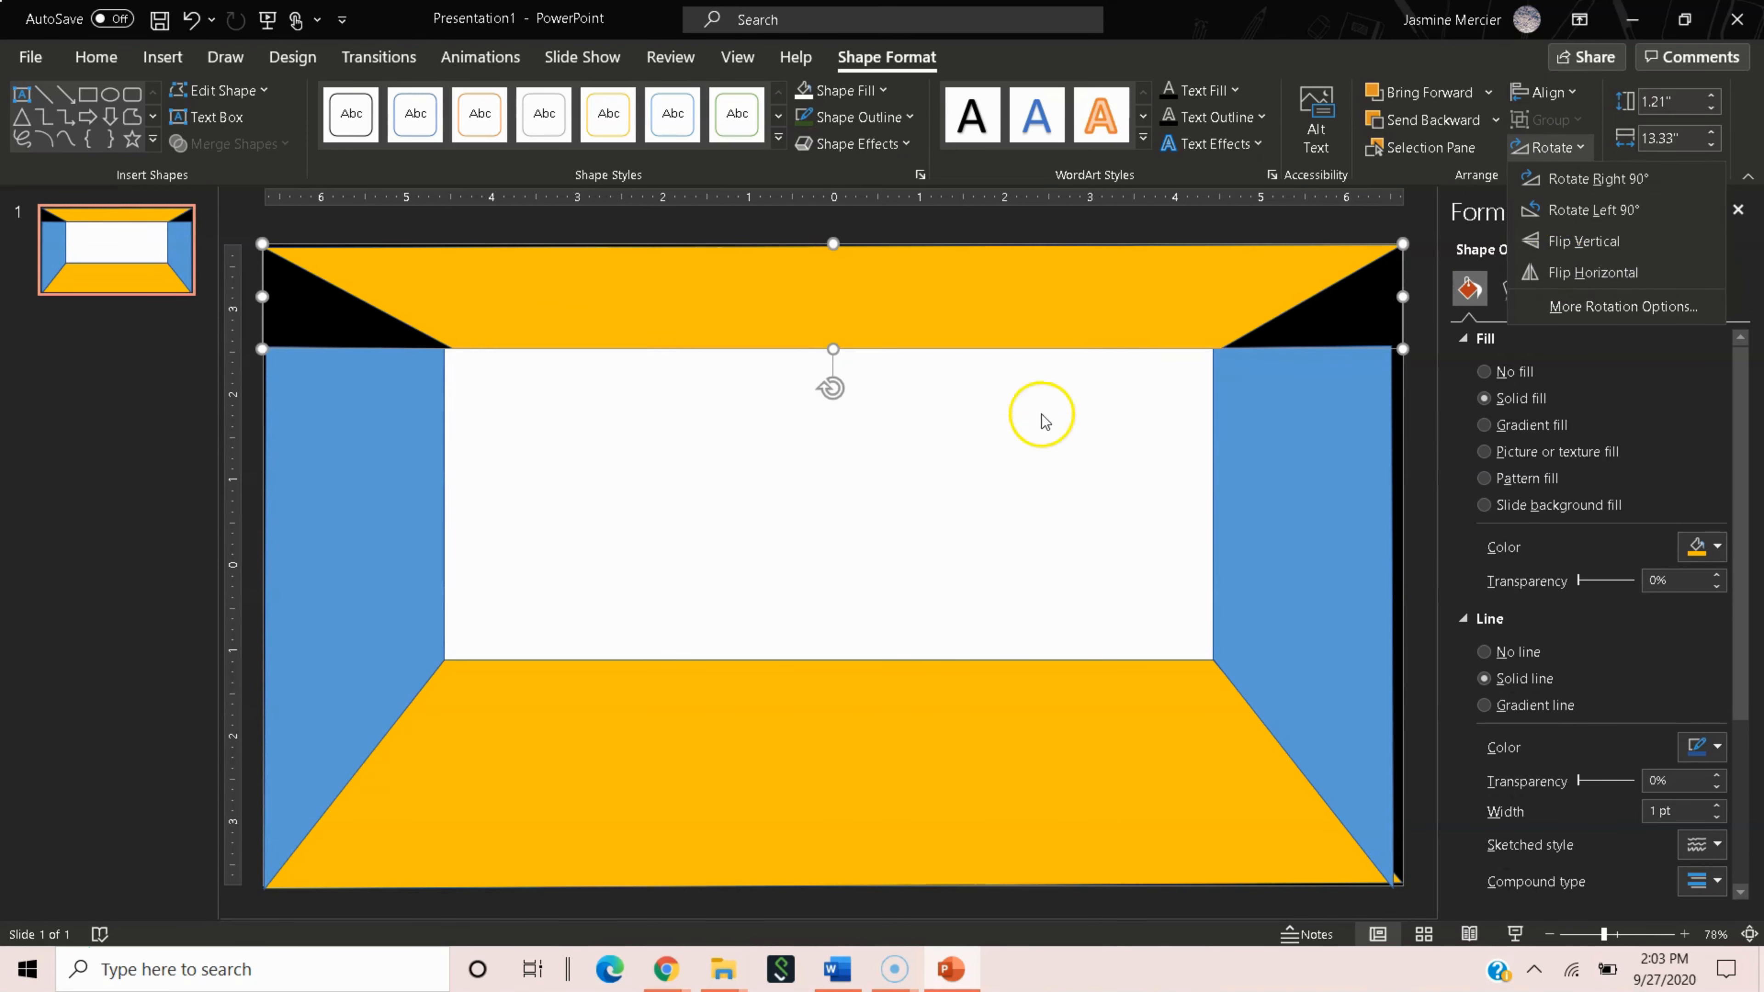
Edit the left wall's points so its outer top corner reaches the slide's upper-left corner and its inner top corner meets the back wall.
left_click(392, 387)
right_click(392, 387)
left_click(502, 580)
left_click_drag(263, 346, 263, 247)
left_click_drag(442, 349, 445, 346)
Edit the right wall's points so its outer top corner reaches the slide's upper-right corner.
left_click(1274, 476)
right_click(1274, 476)
left_click(1354, 587)
left_click_drag(1392, 345, 1404, 241)
left_click(1299, 417)
Send the white back wall behind the other room shapes.
left_click(1158, 759)
right_click(1185, 593)
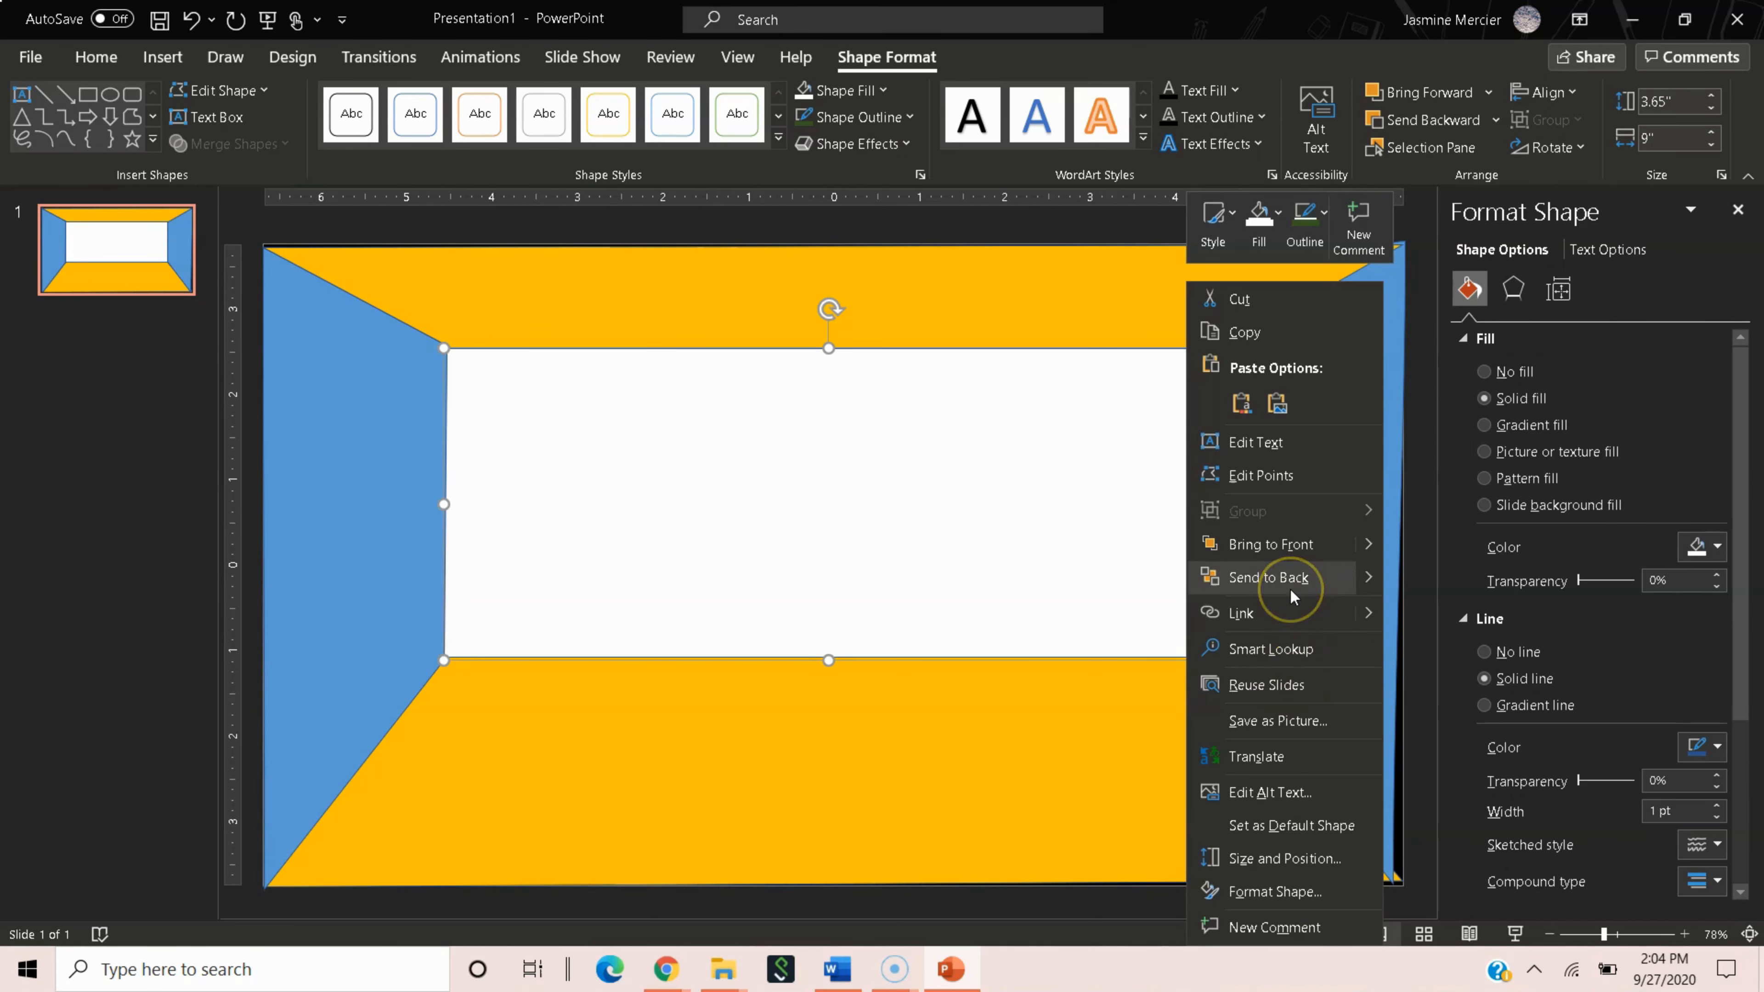
left_click(1289, 588)
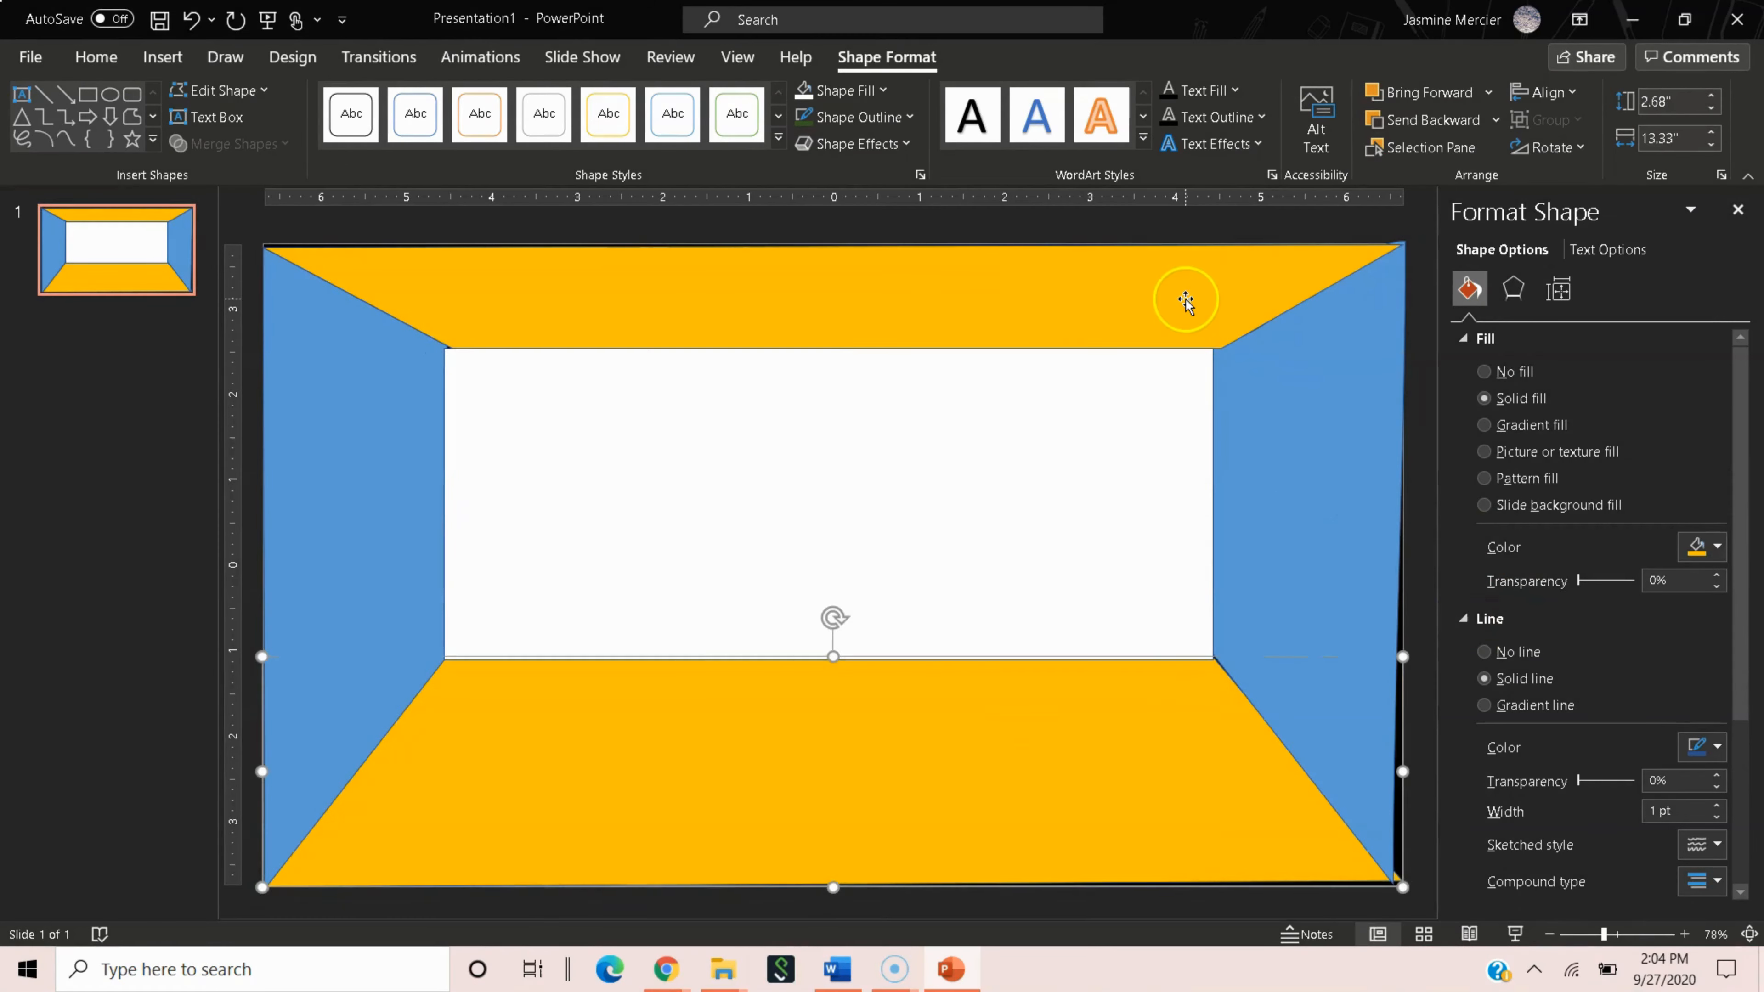
Fill the gold ceiling with light green from the theme colors.
left_click(1180, 299)
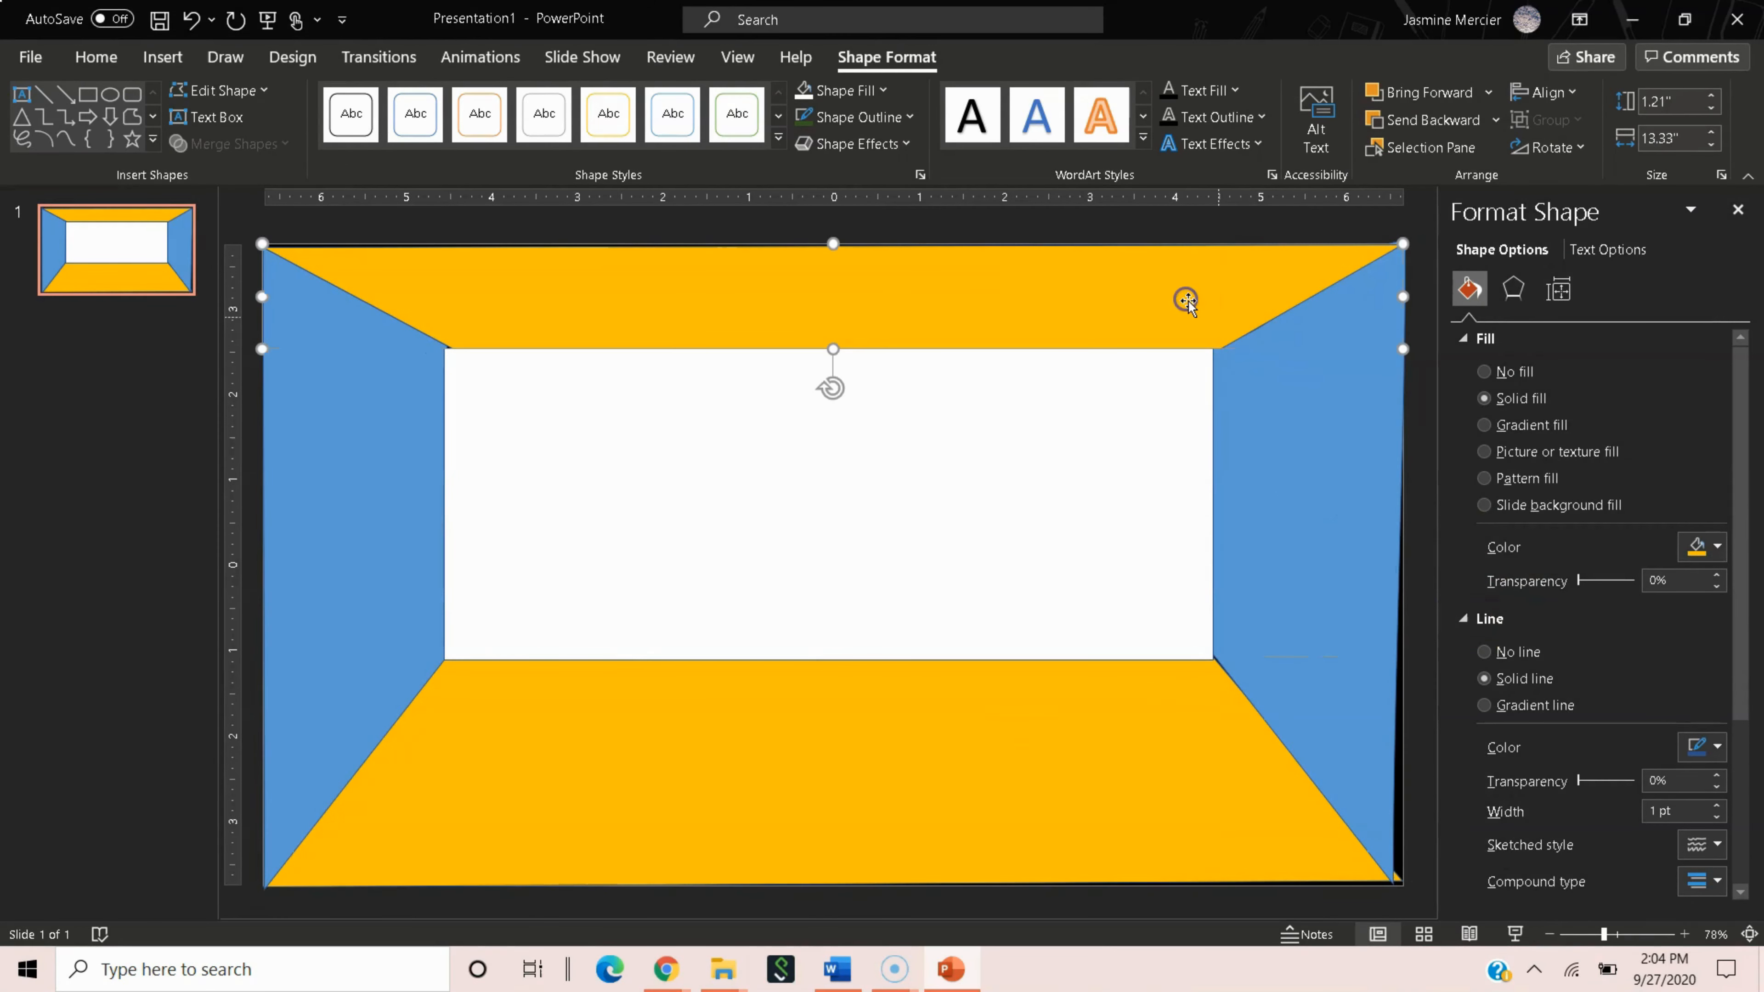
left_click(1711, 547)
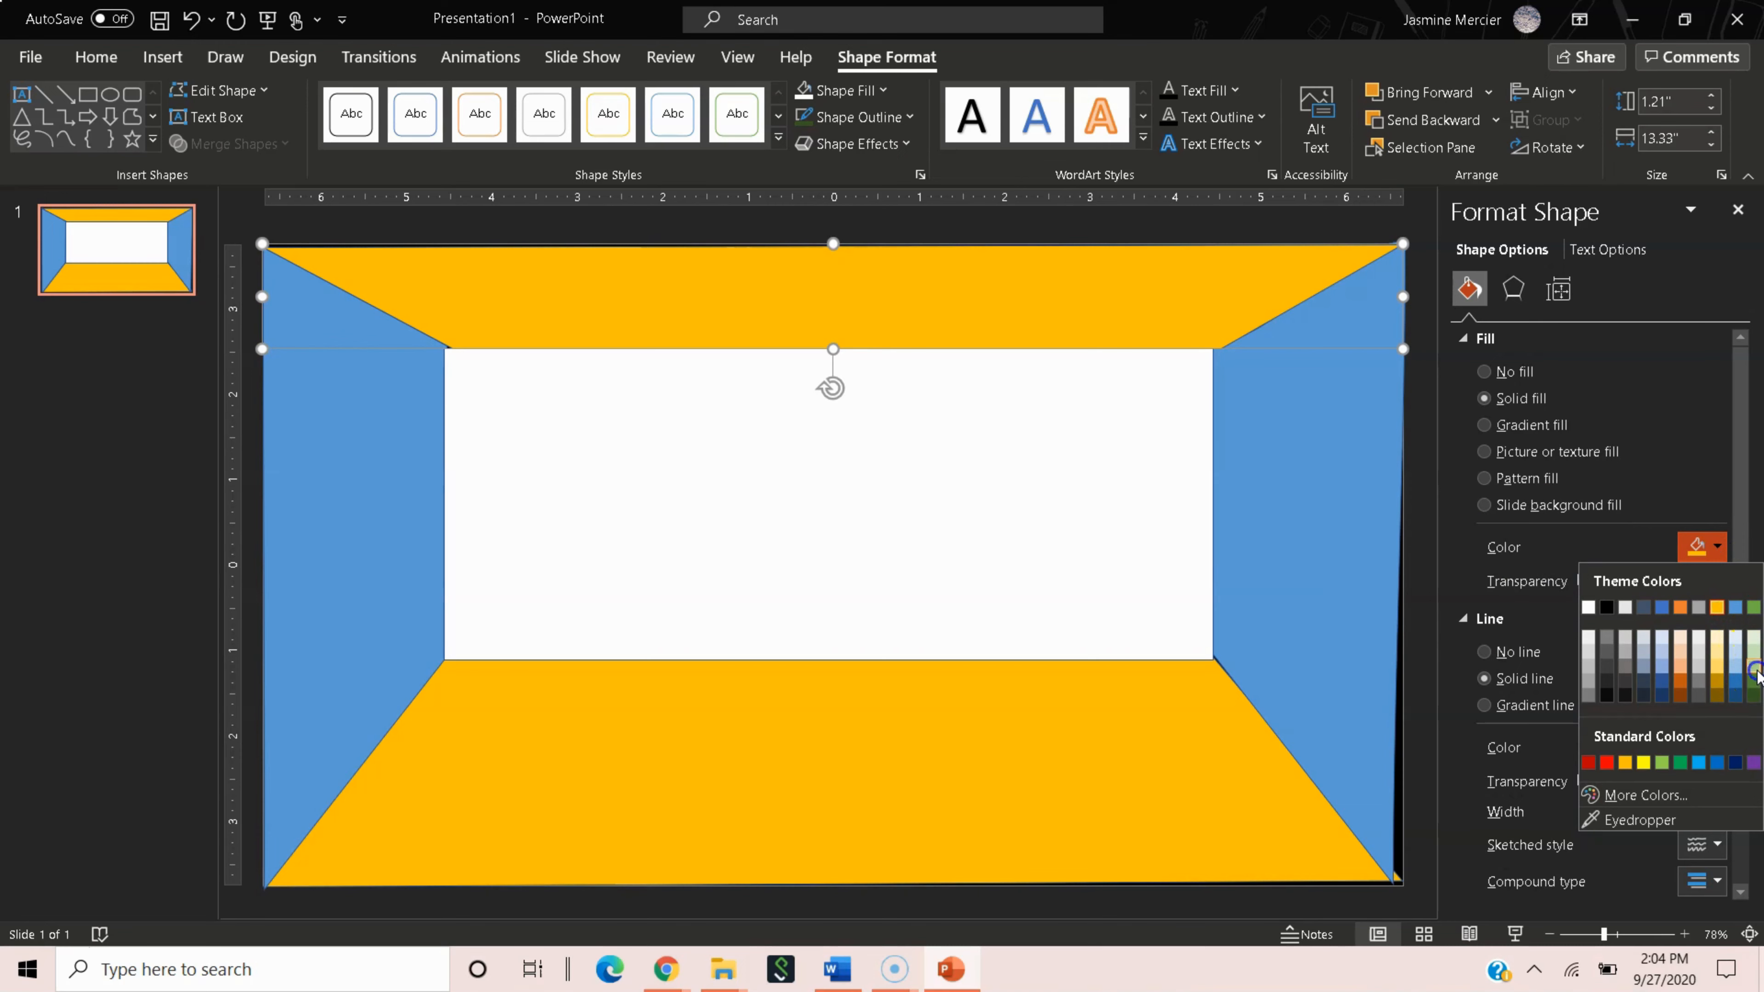
left_click(1753, 680)
Fill the white back wall with a very pale green from the theme colors, lighter than the ceiling.
left_click(1151, 782)
left_click(1100, 424)
left_click(1712, 546)
left_click(1742, 664)
left_click(1712, 546)
left_click(1744, 646)
left_click(1102, 505)
Apply the back wall's pale green fill to both blue side walls.
left_click(1291, 504)
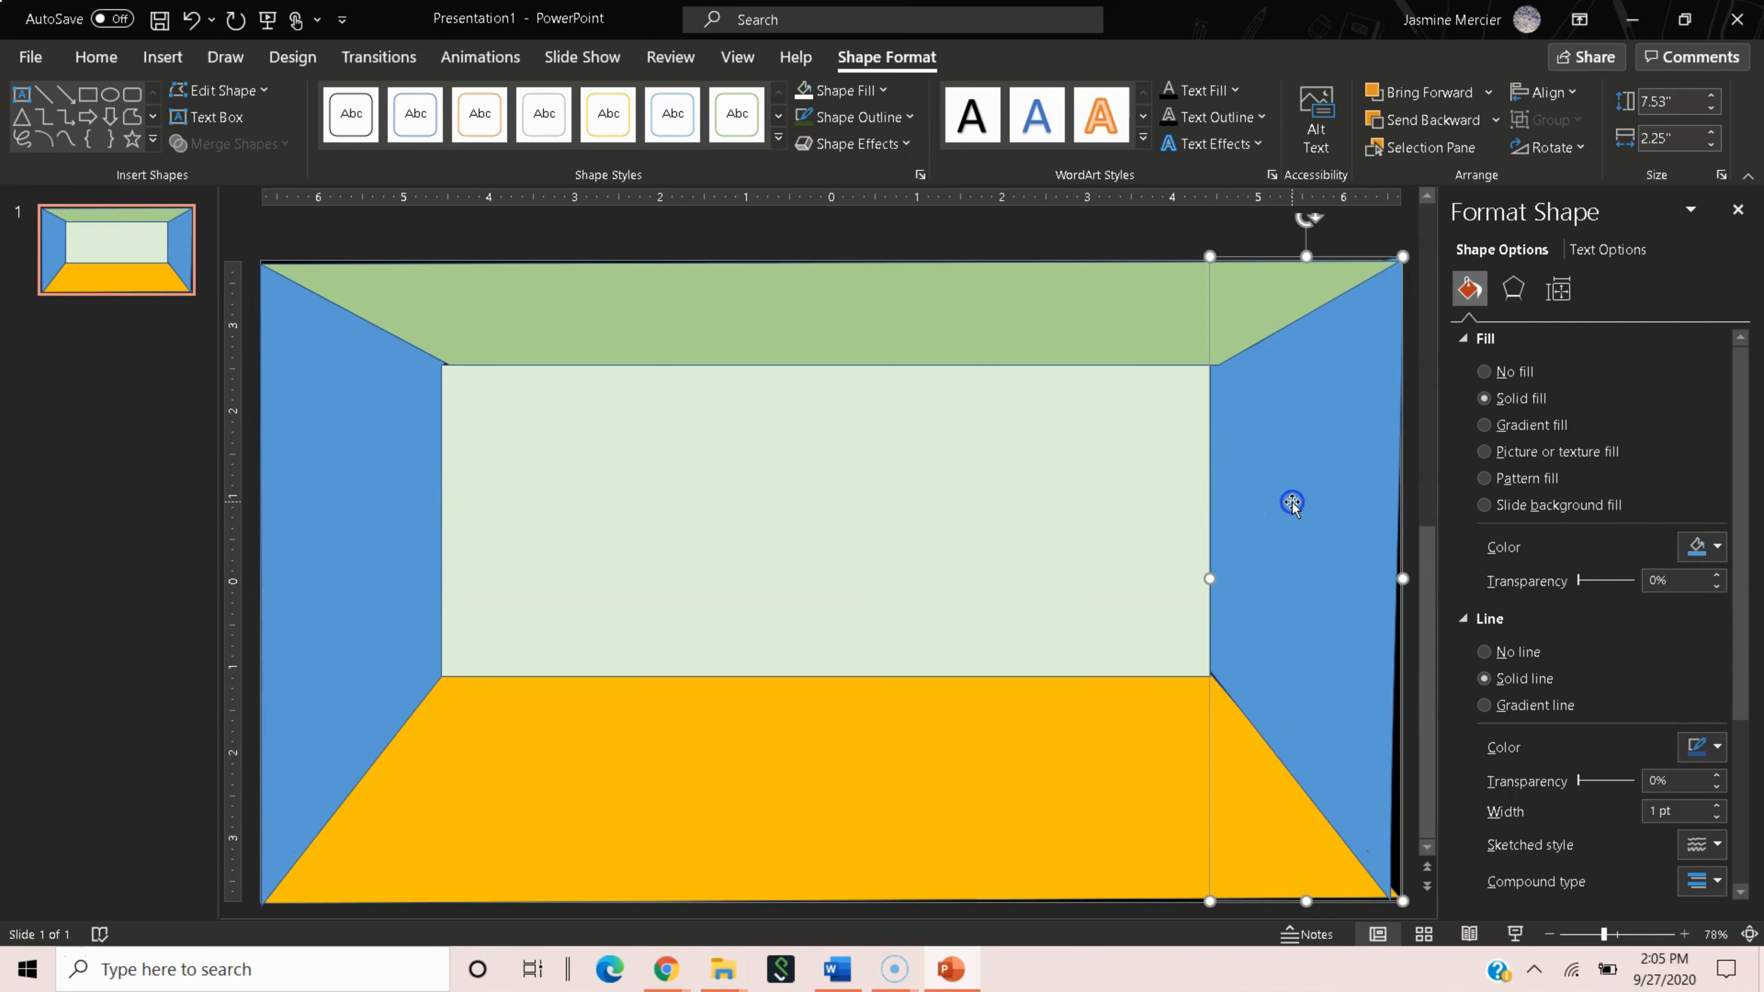
key("ctrl+y")
left_click(424, 592, "ctrl")
key("ctrl+y")
Give the back wall a pattern fill, choosing light horizontal stripes in its pale green.
left_click(1083, 554)
left_click(1477, 371)
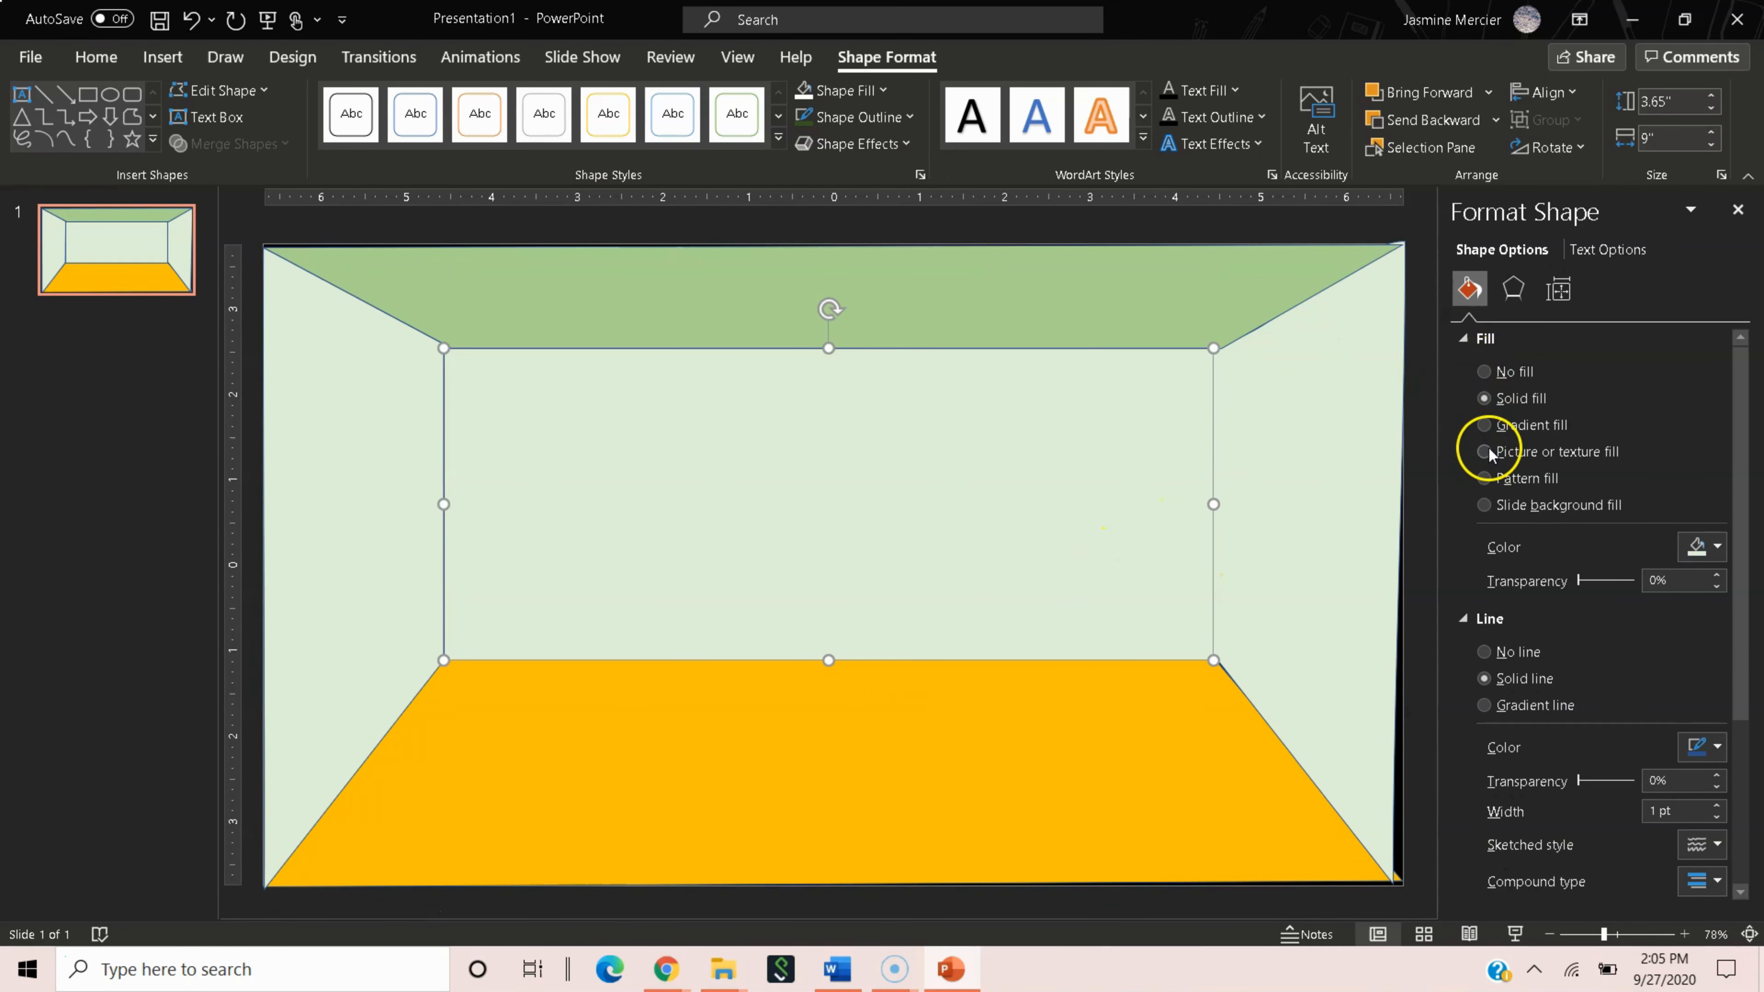
left_click(1485, 477)
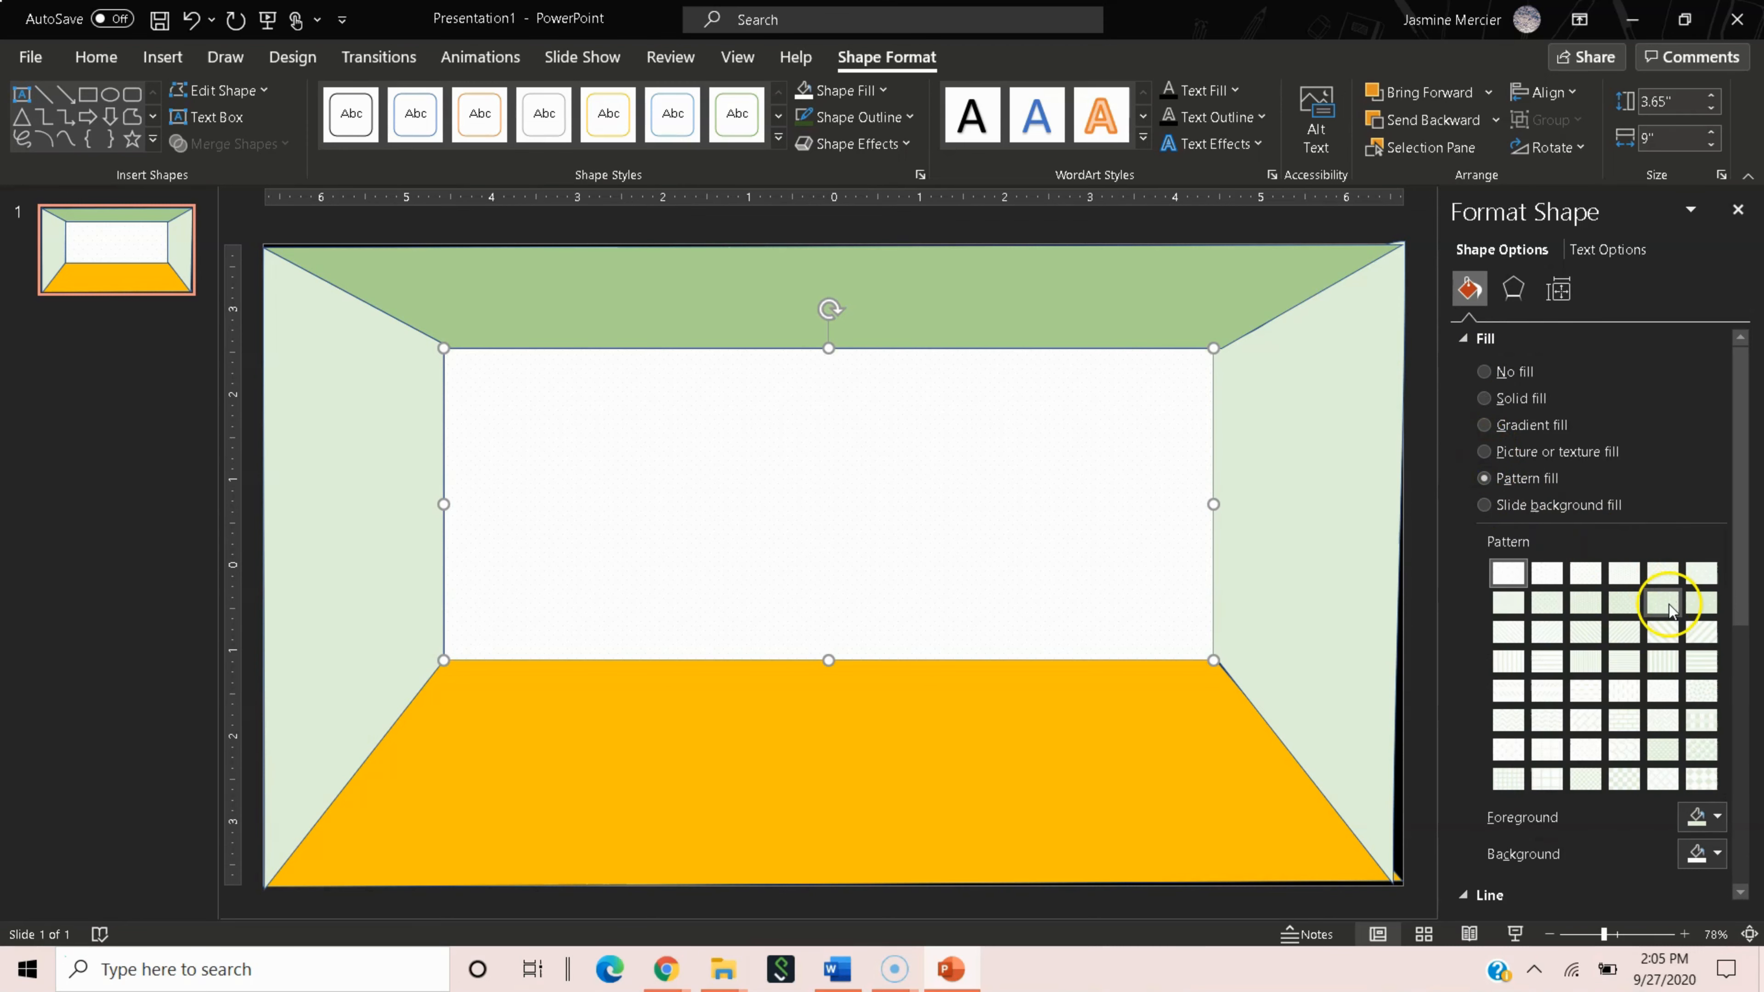
left_click(1559, 780)
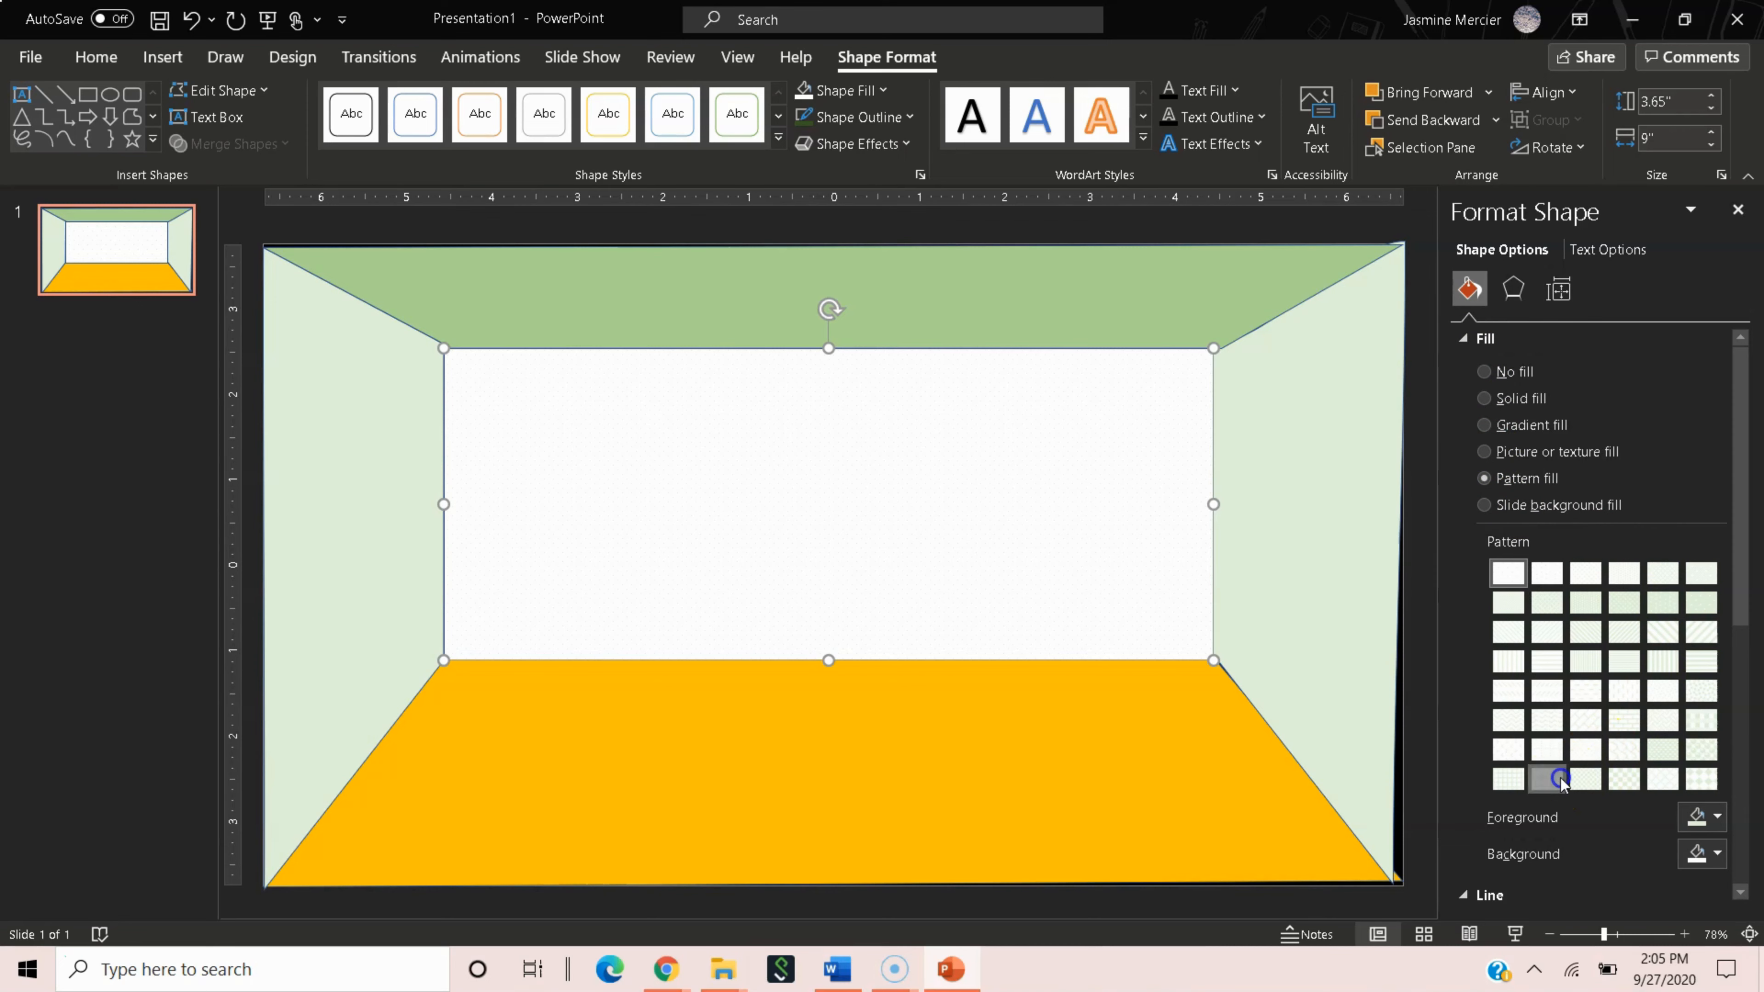
left_click(1513, 752)
left_click(1542, 665)
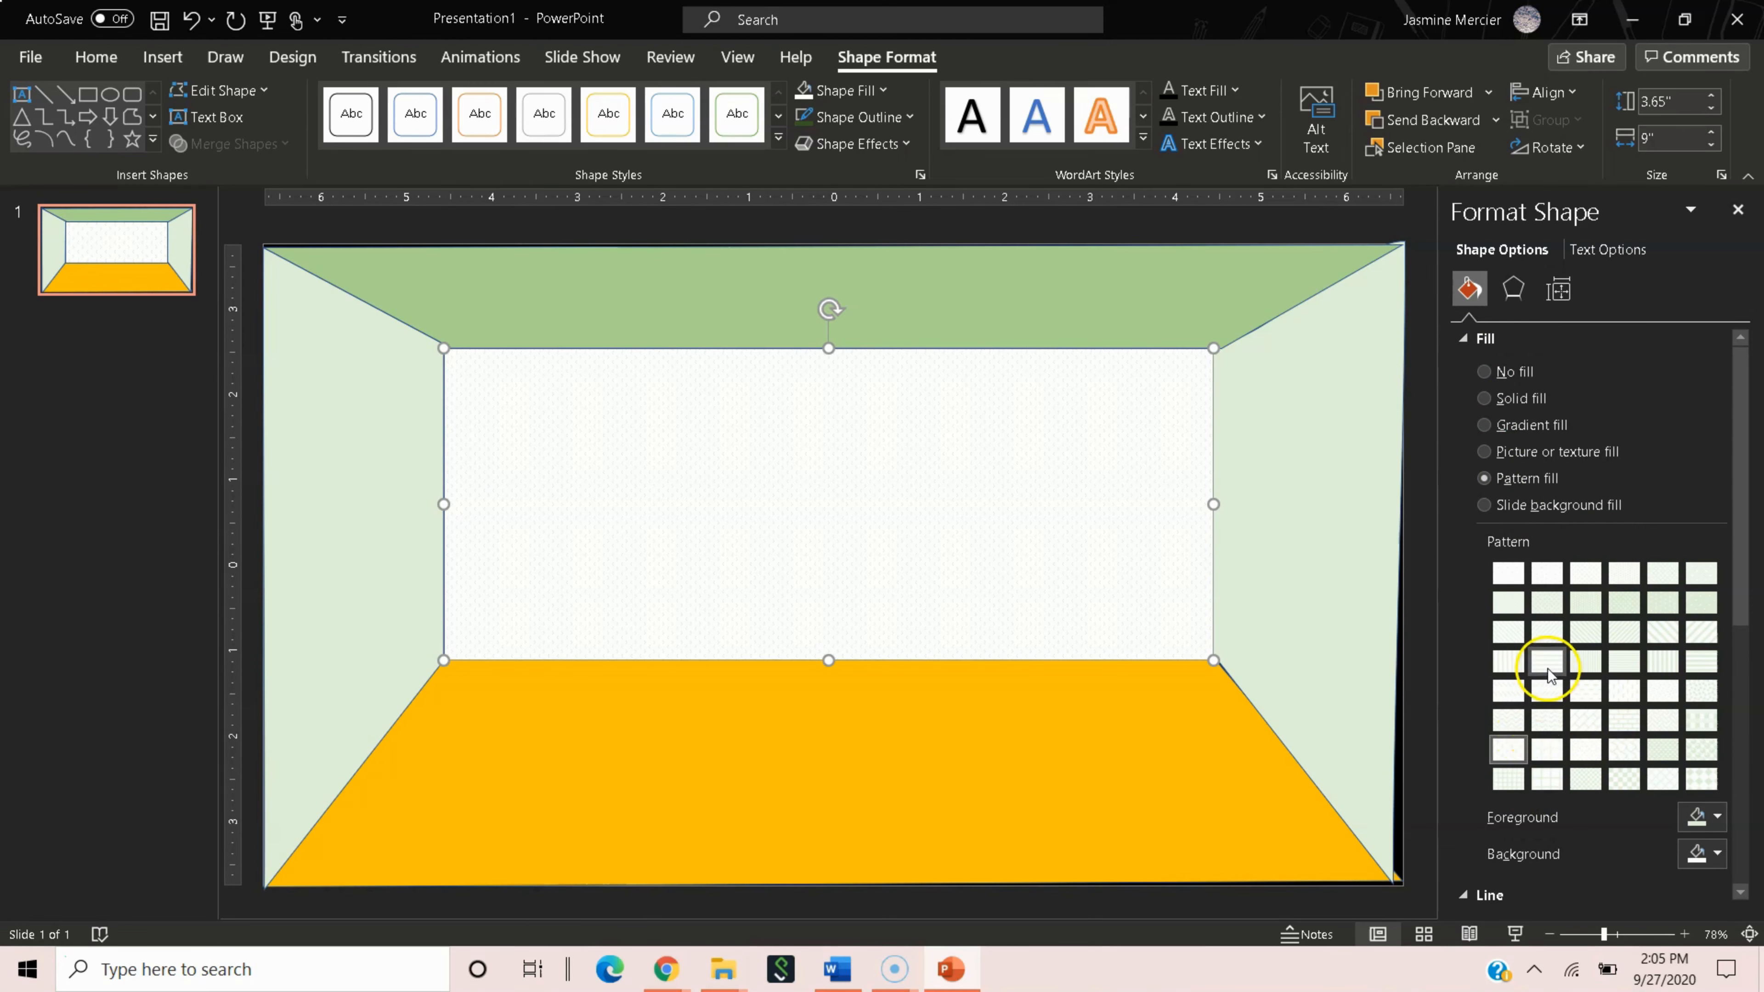
Apply the same light horizontal-stripe pattern fill to the right and left side walls.
left_click(1307, 489)
left_click(1553, 477)
left_click(1538, 662)
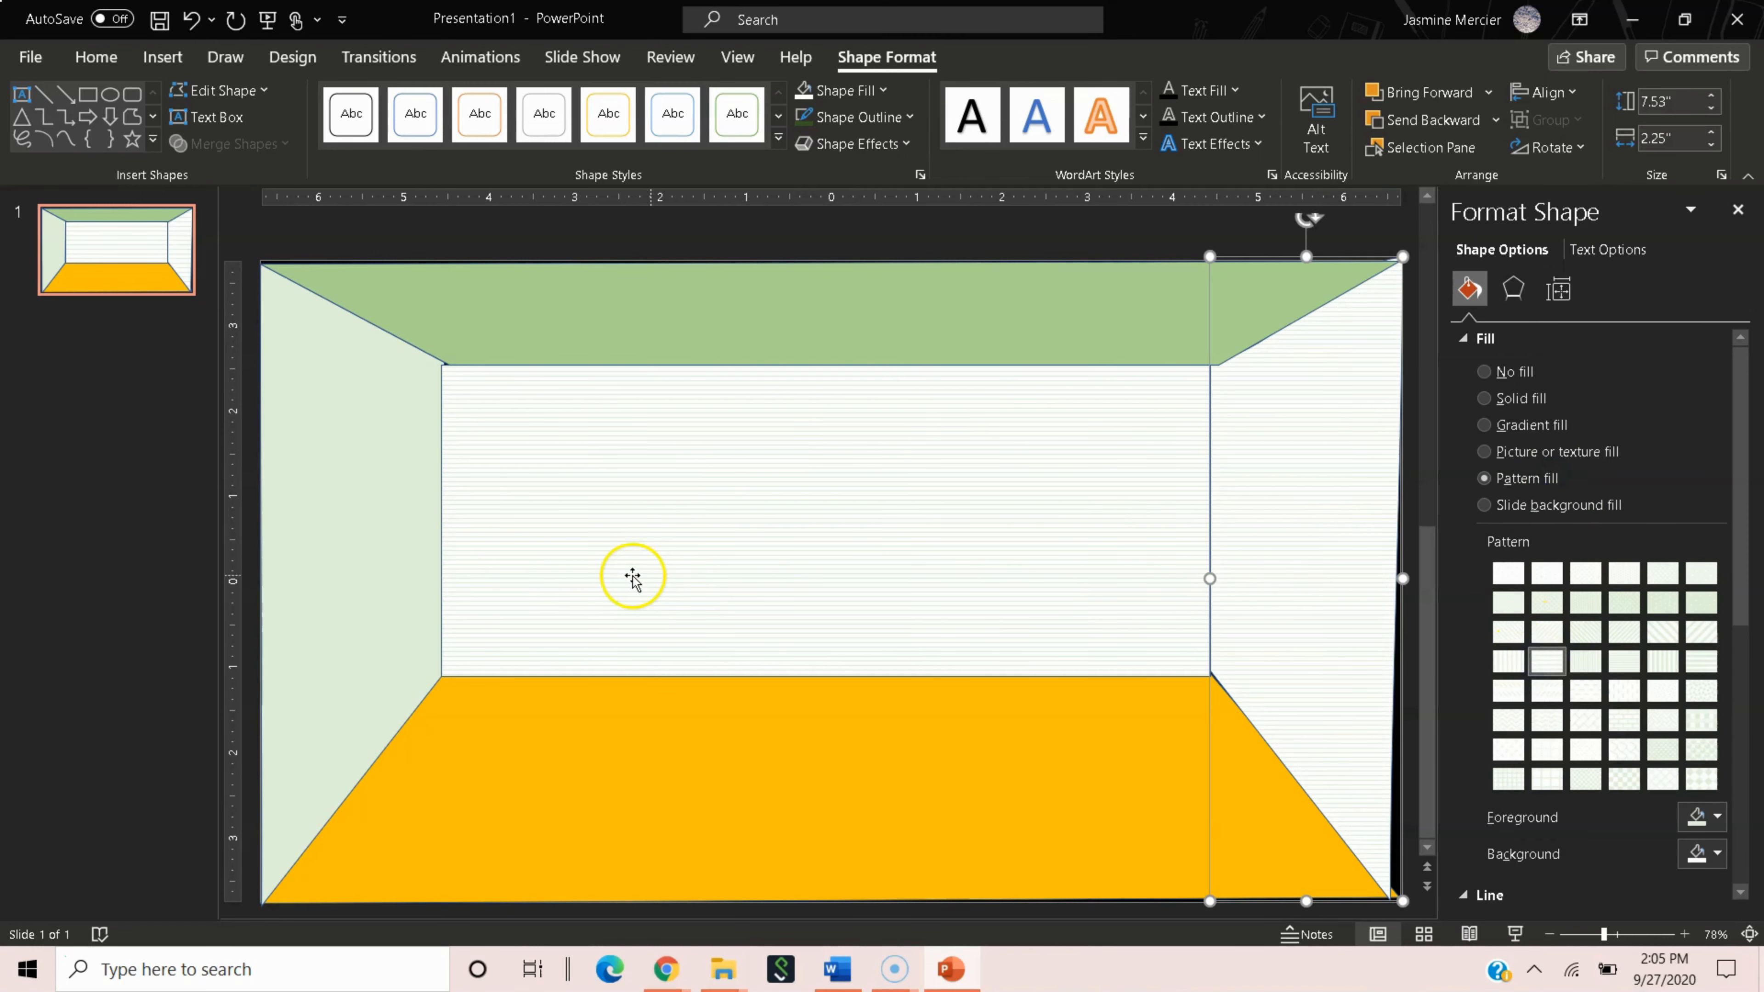
left_click(379, 555)
left_click(1503, 480)
left_click(1550, 660)
Replace the floor's gold fill with a picture or texture fill in dark wood.
left_click(868, 714)
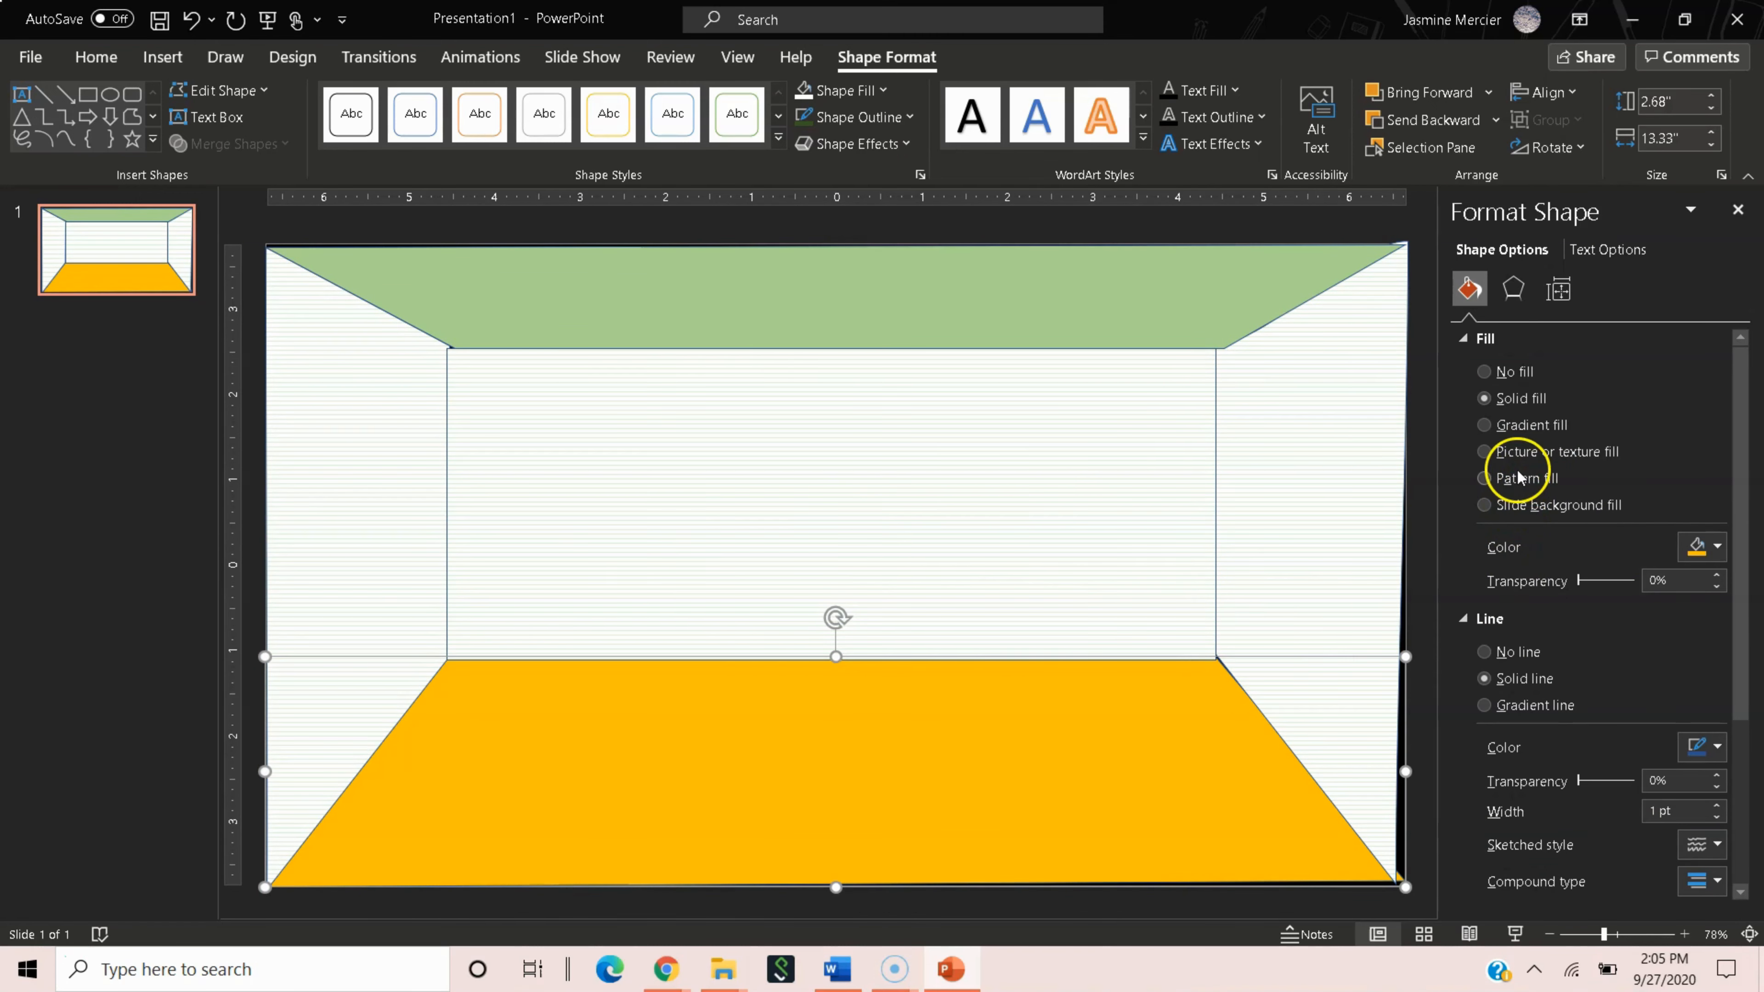
left_click(1484, 452)
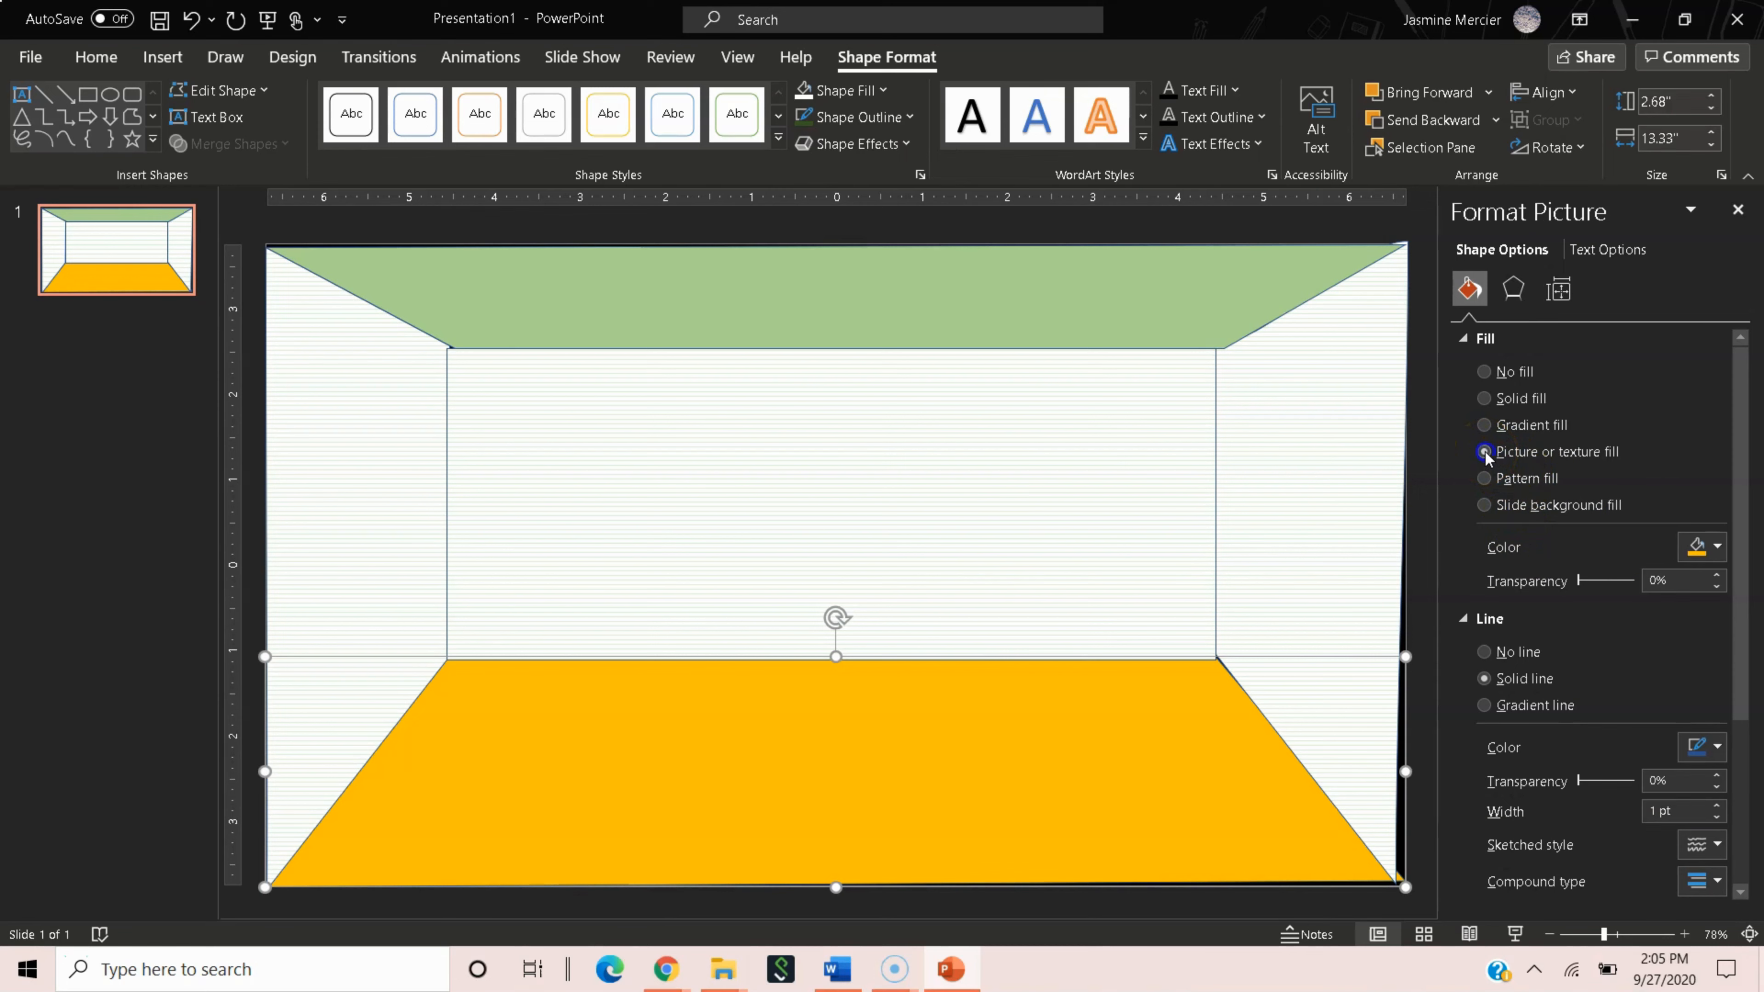
left_click(1573, 504)
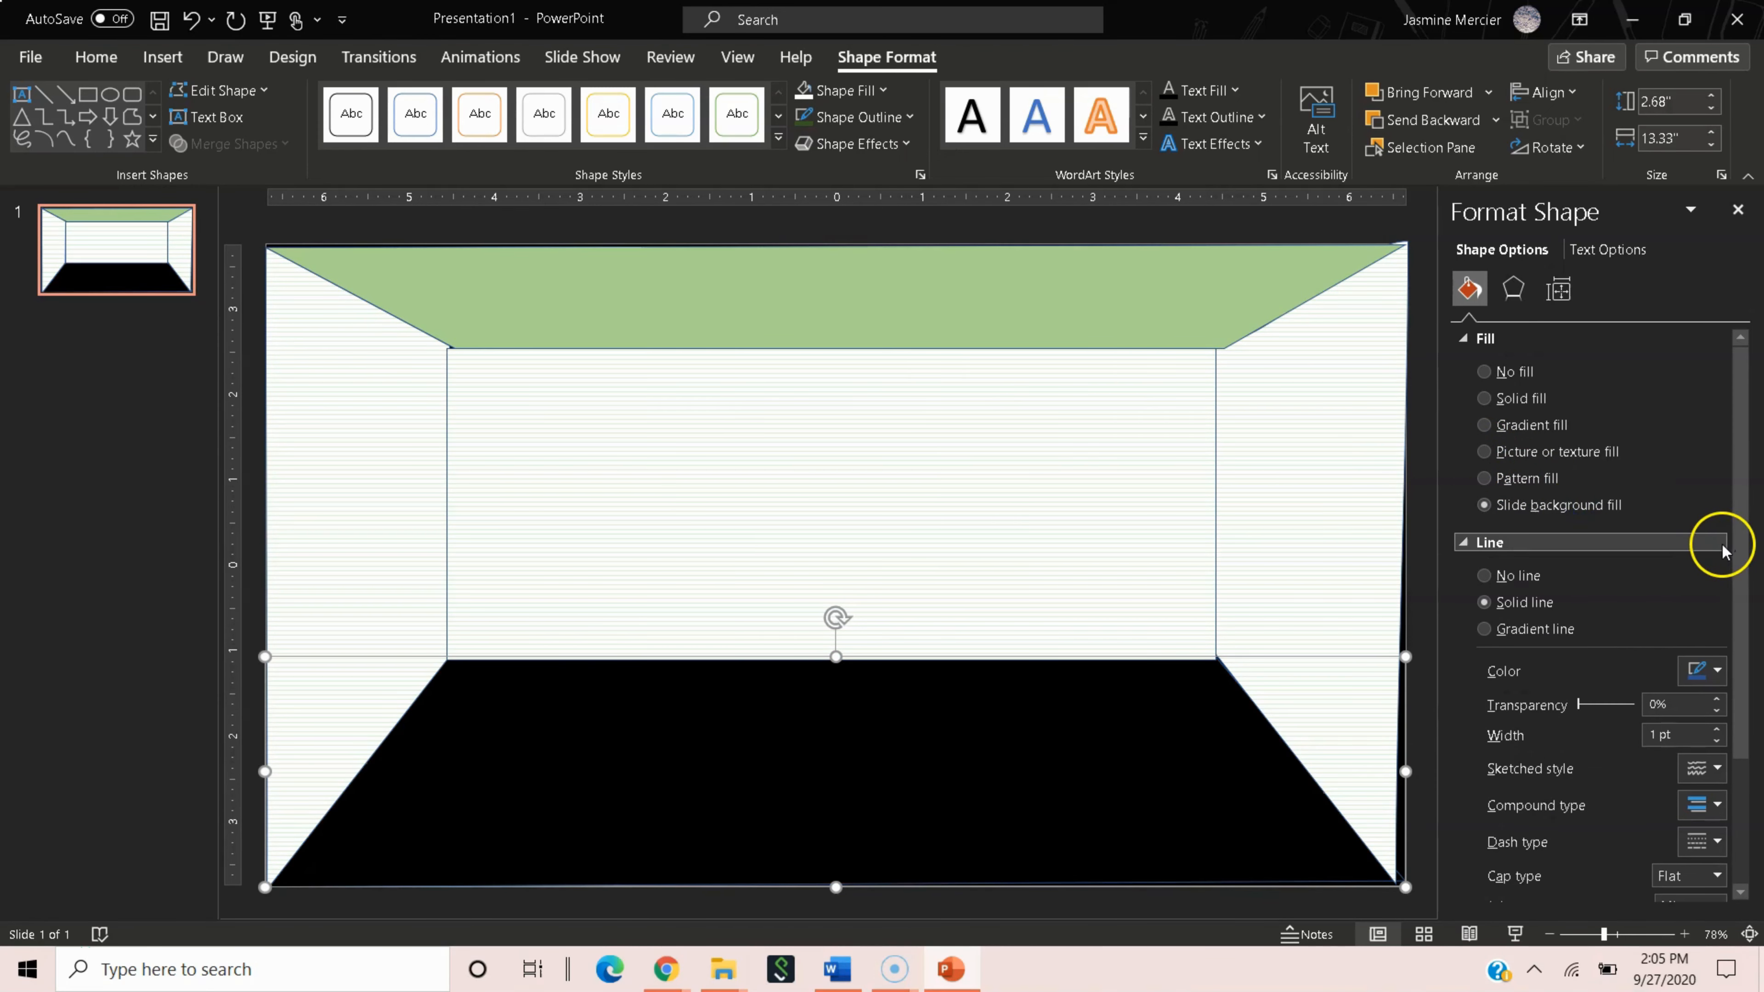
left_click(1721, 545)
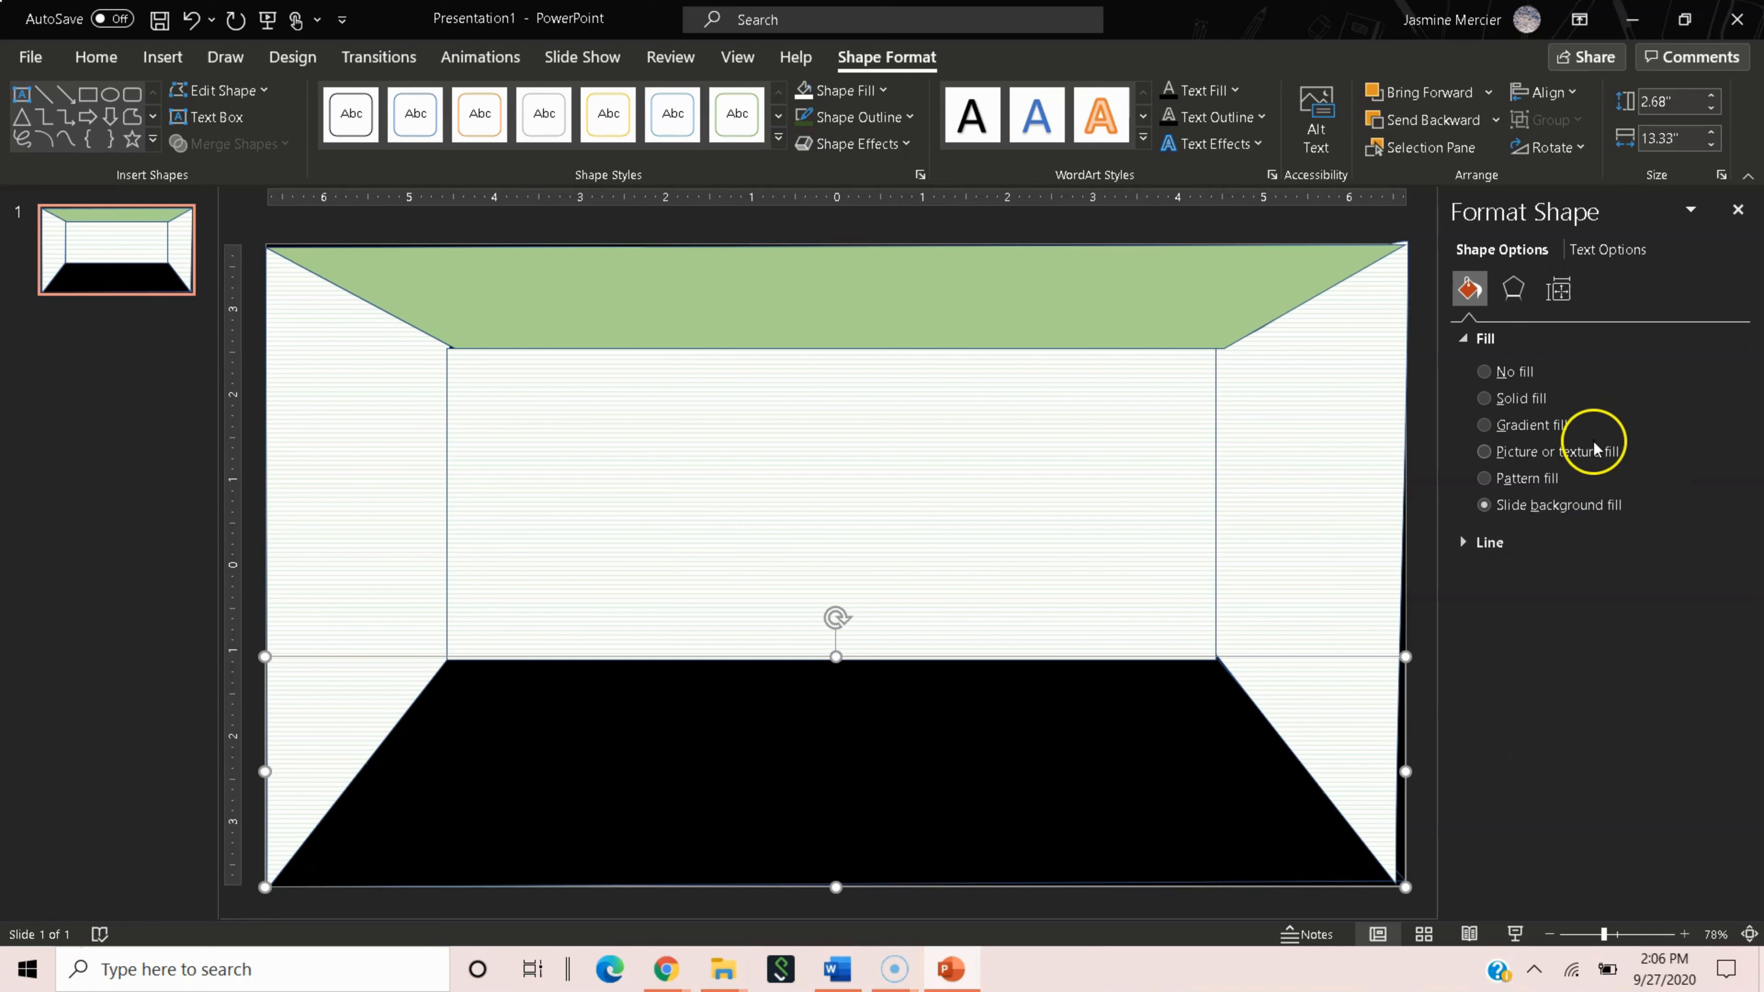
left_click(1569, 450)
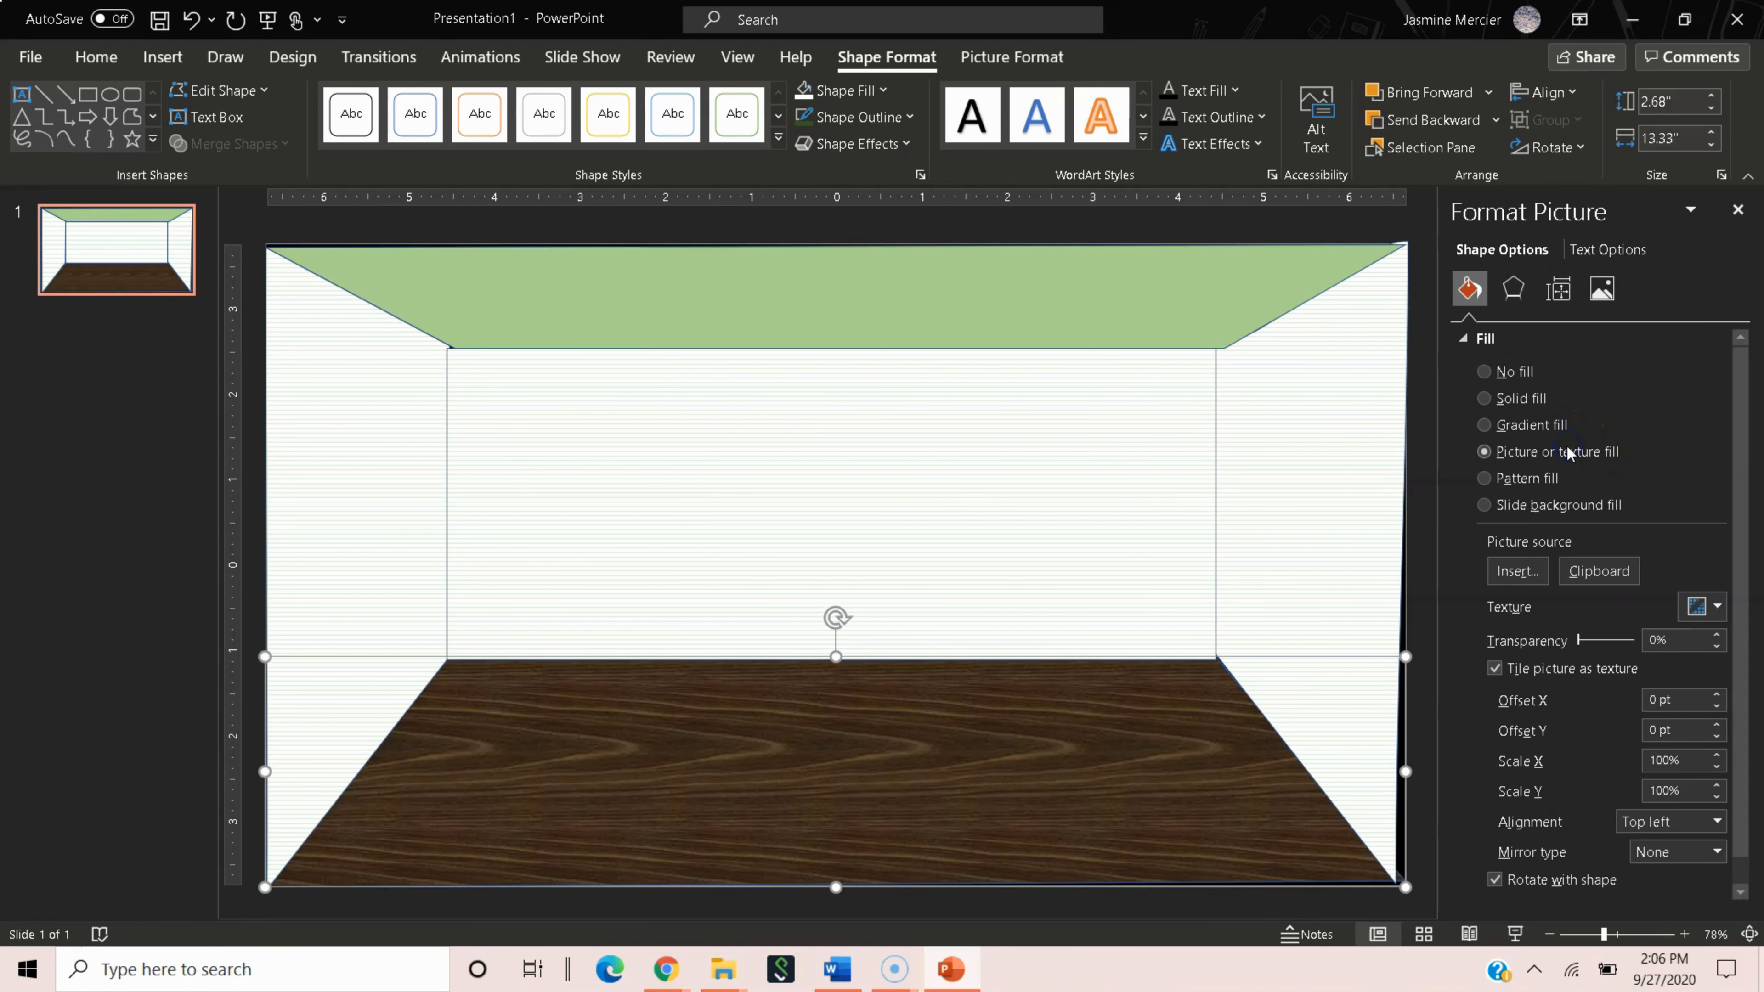
Try the medium wood, sand and green marble textures on the floor and return it to dark wood.
left_click_drag(1742, 527, 1742, 600)
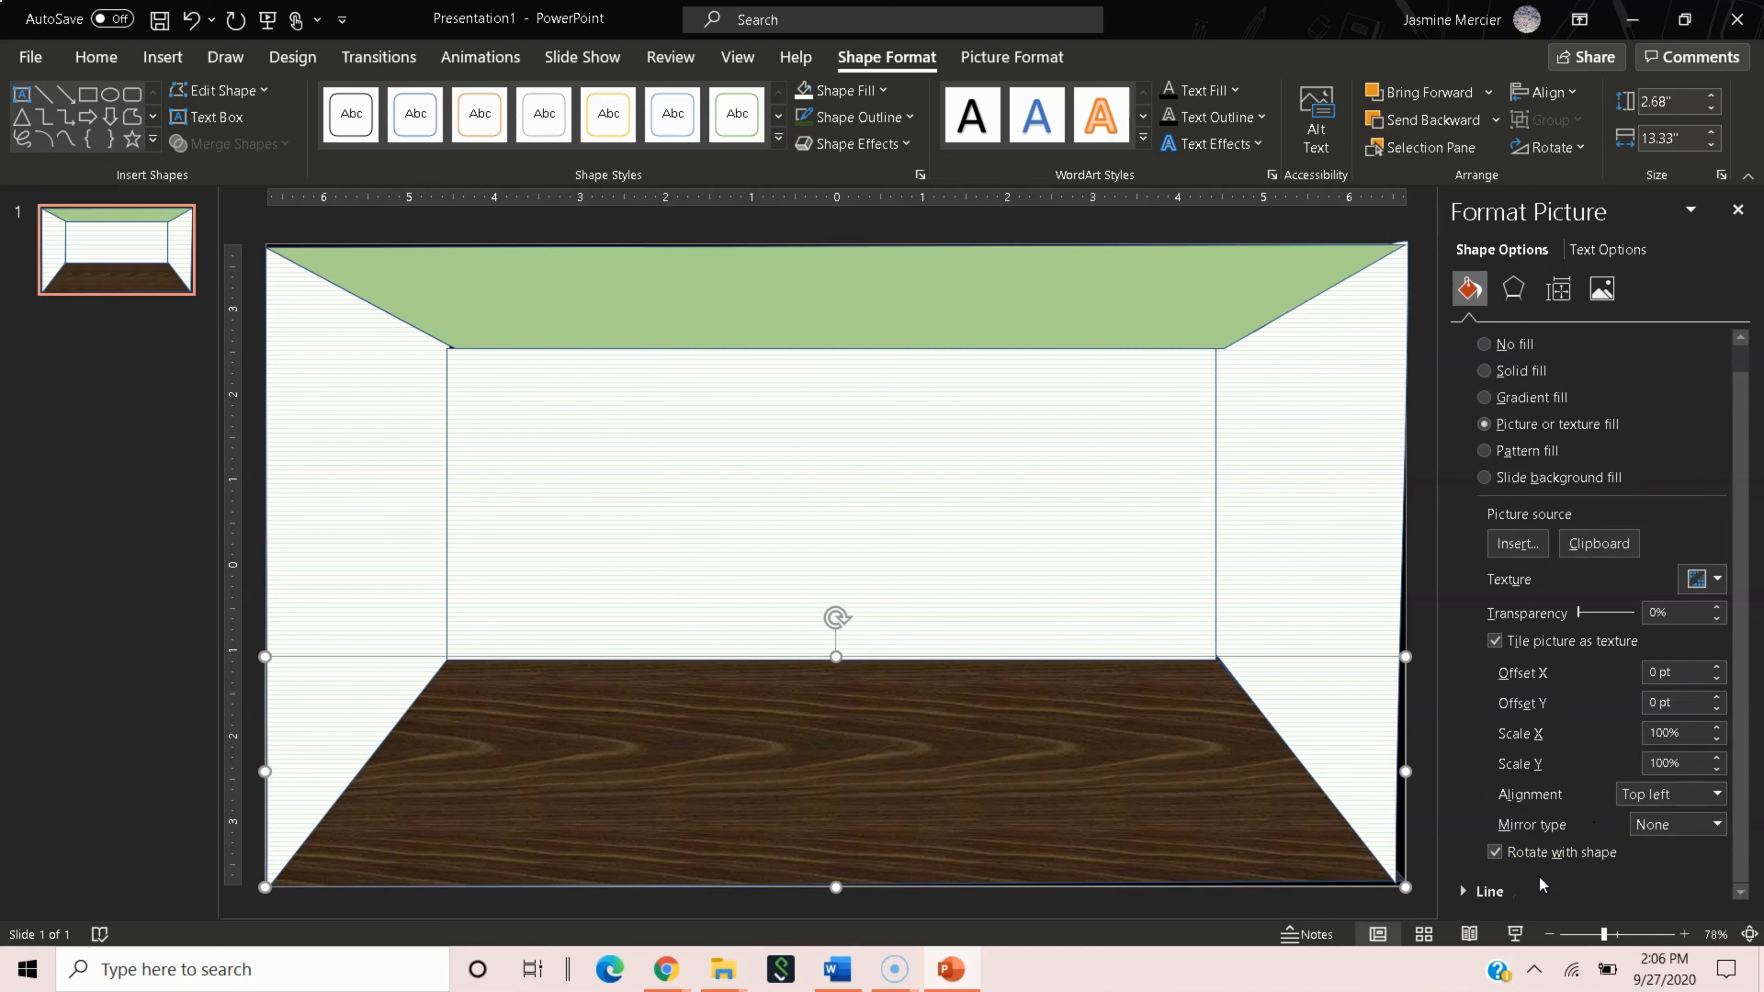
left_click(1694, 580)
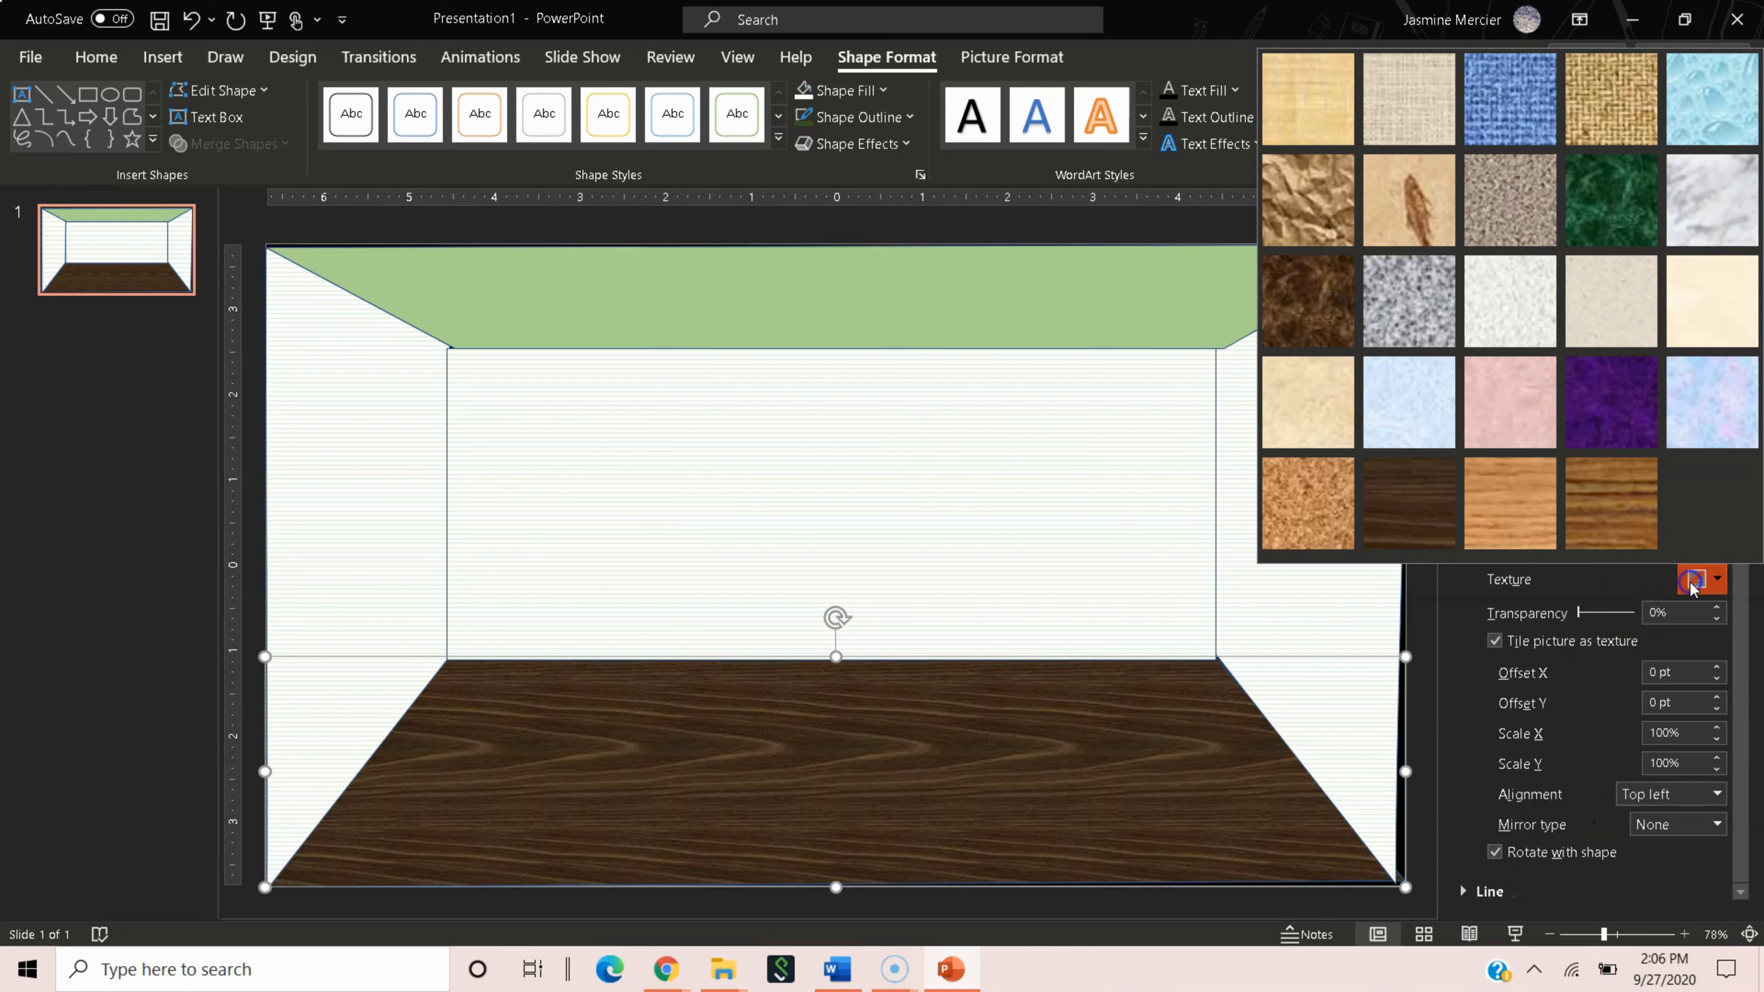
left_click(1626, 522)
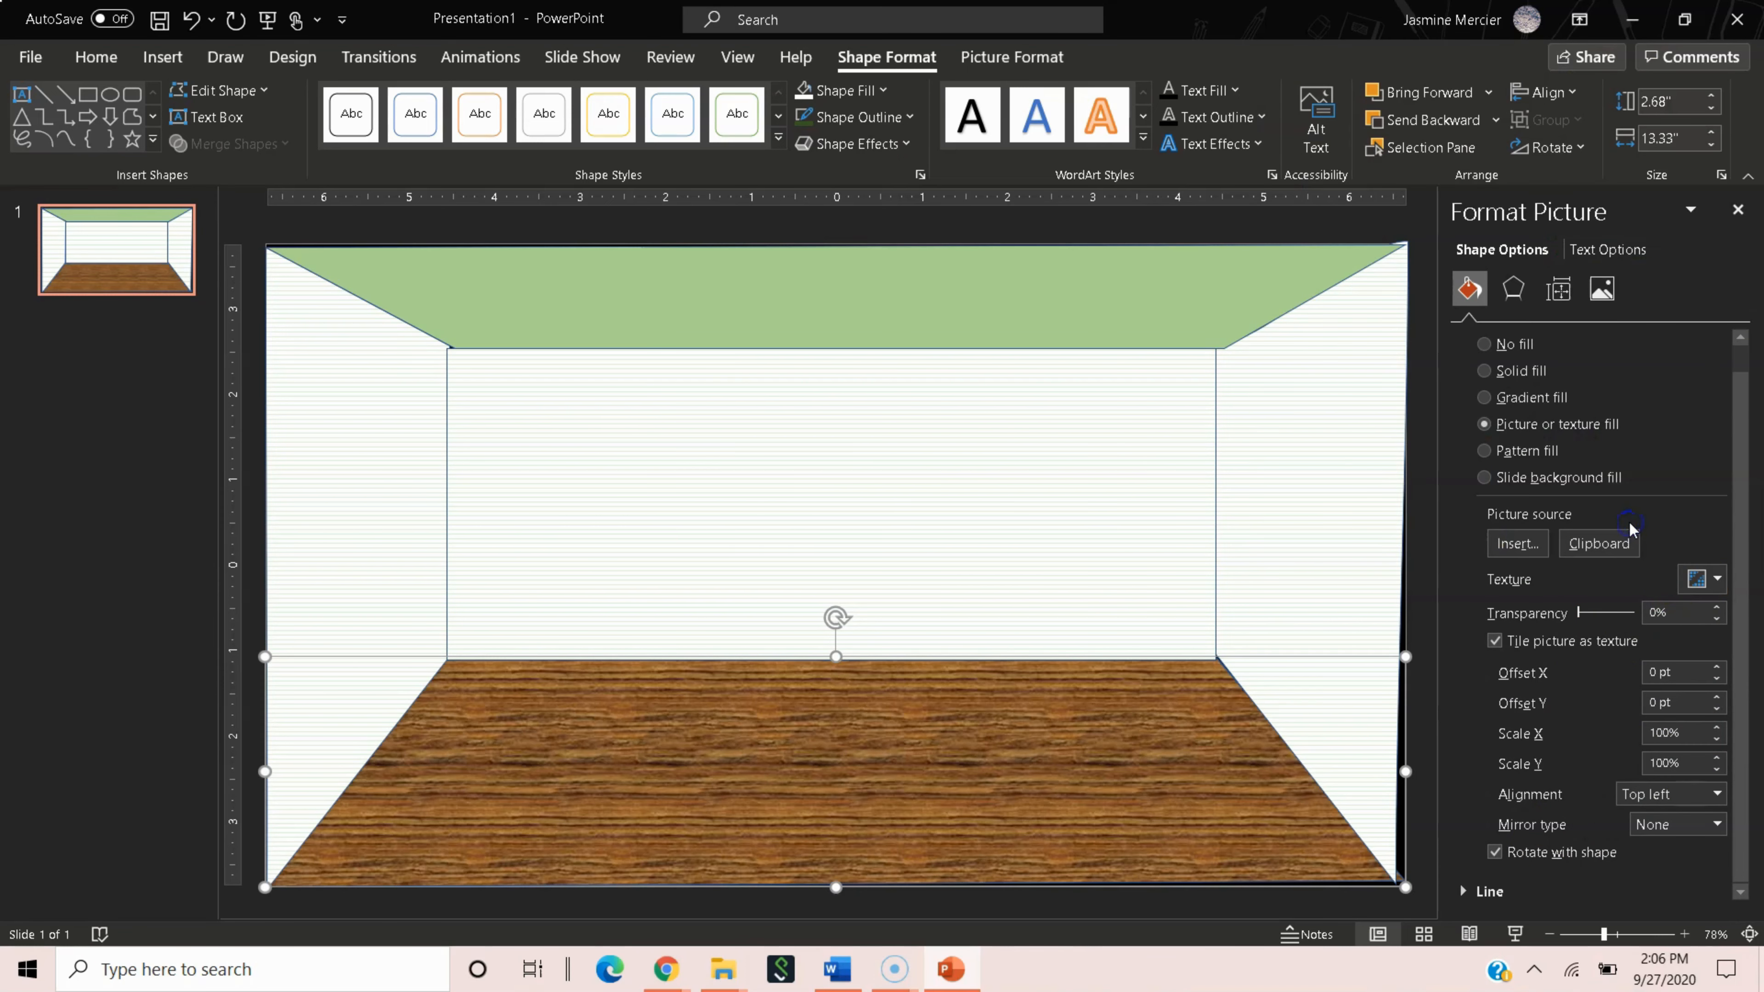
left_click(1700, 578)
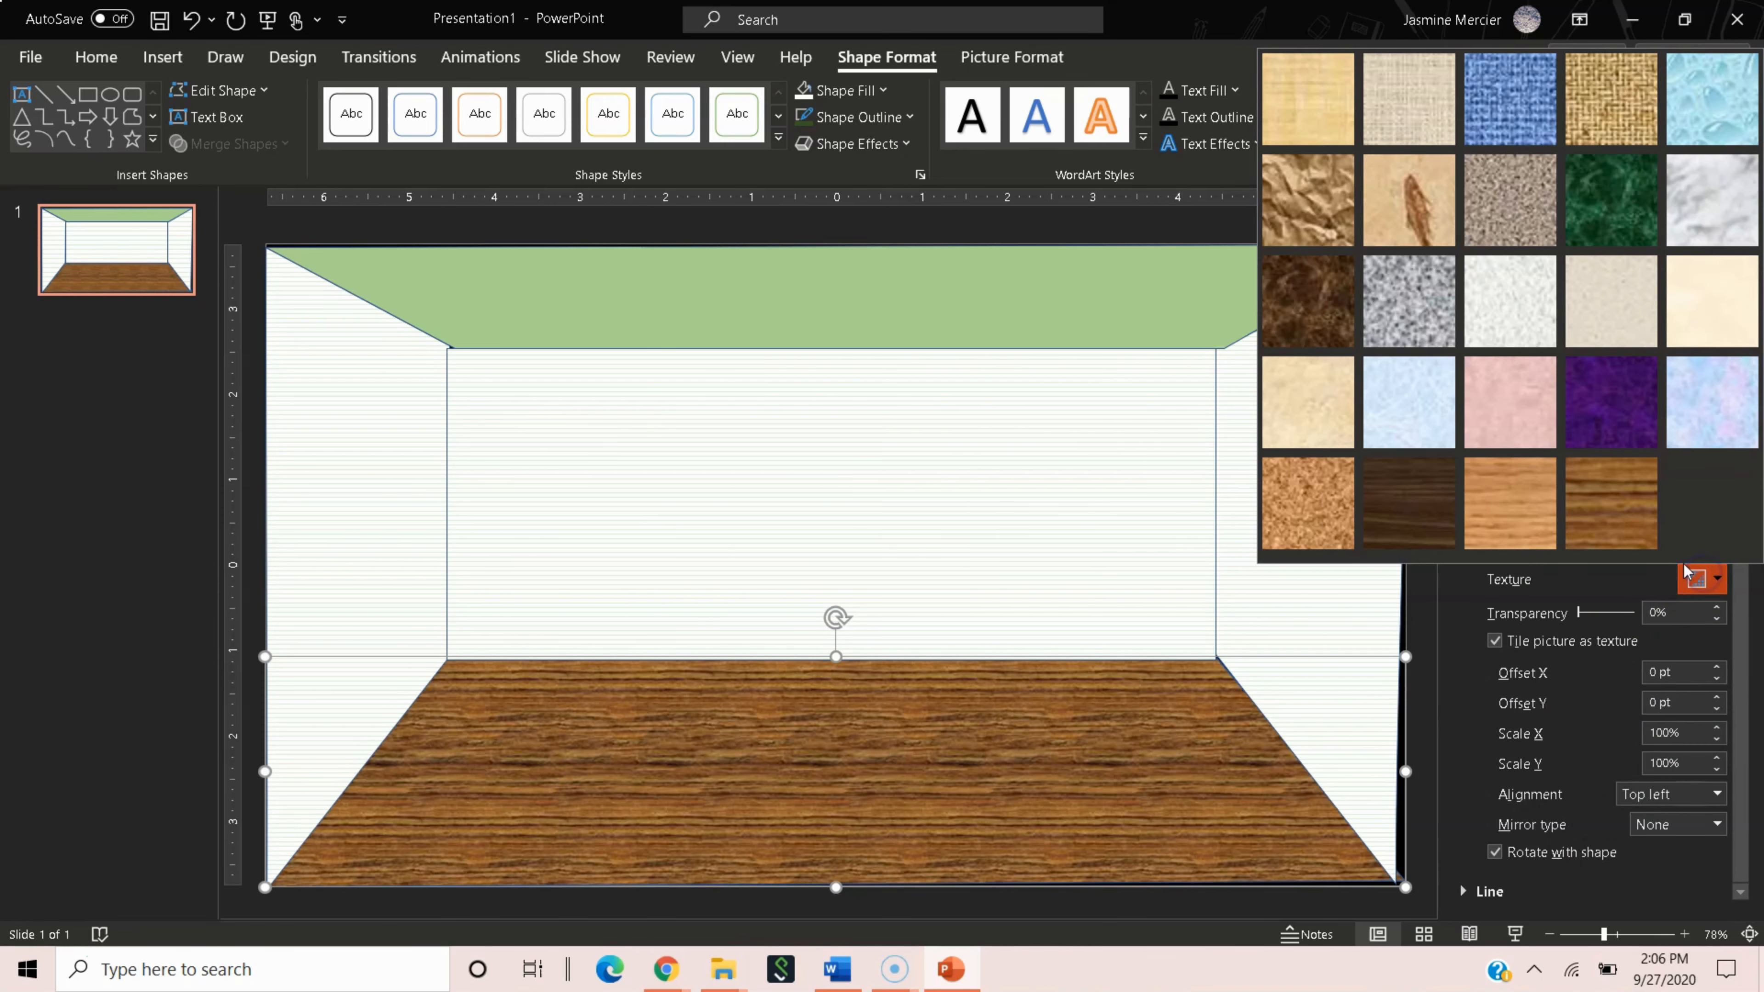
left_click(1509, 202)
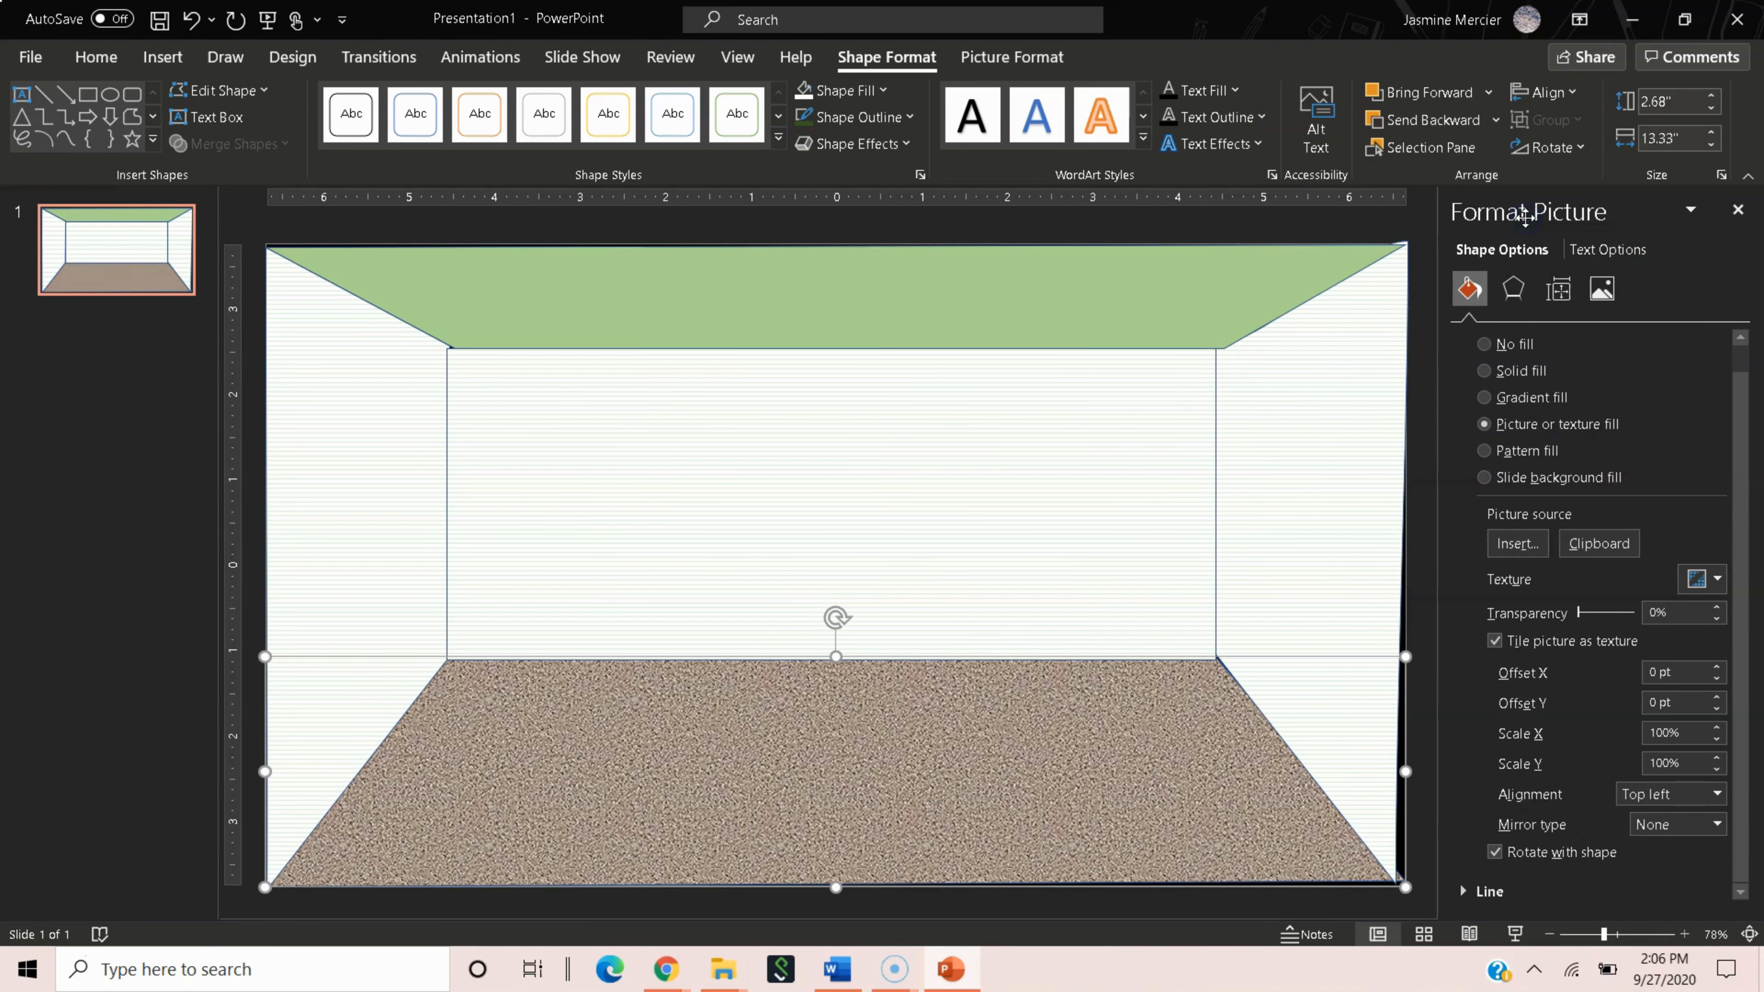
left_click(1715, 580)
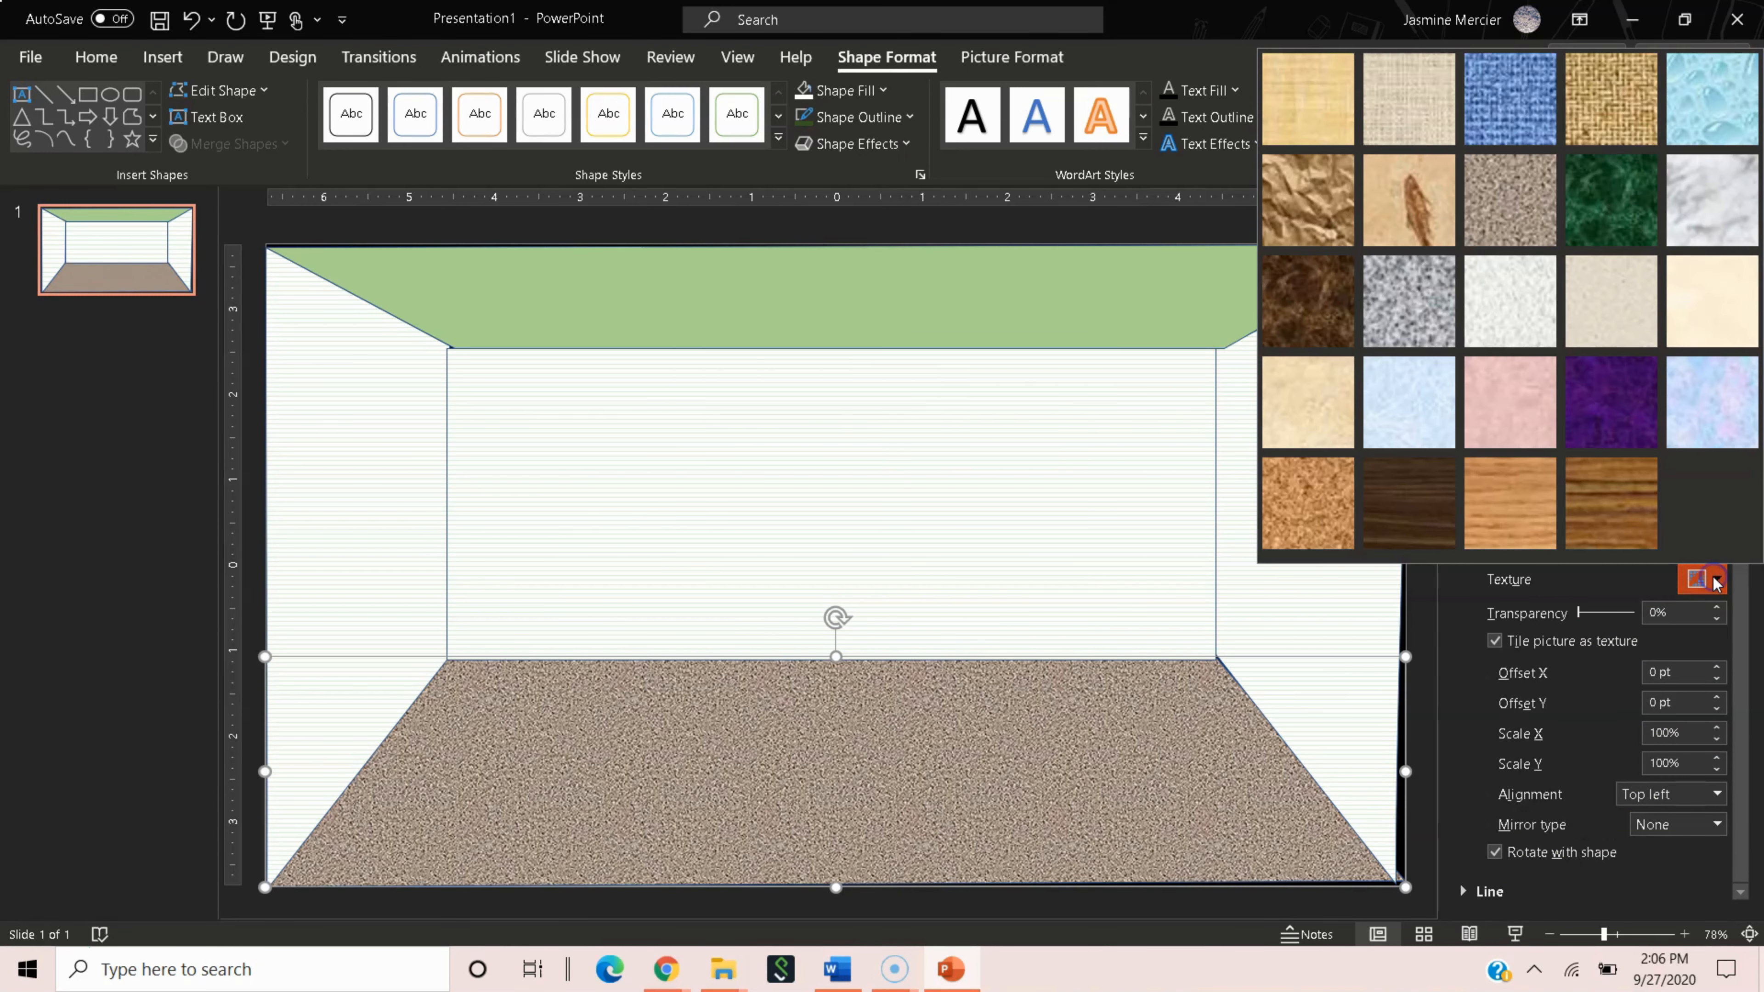
left_click(1596, 198)
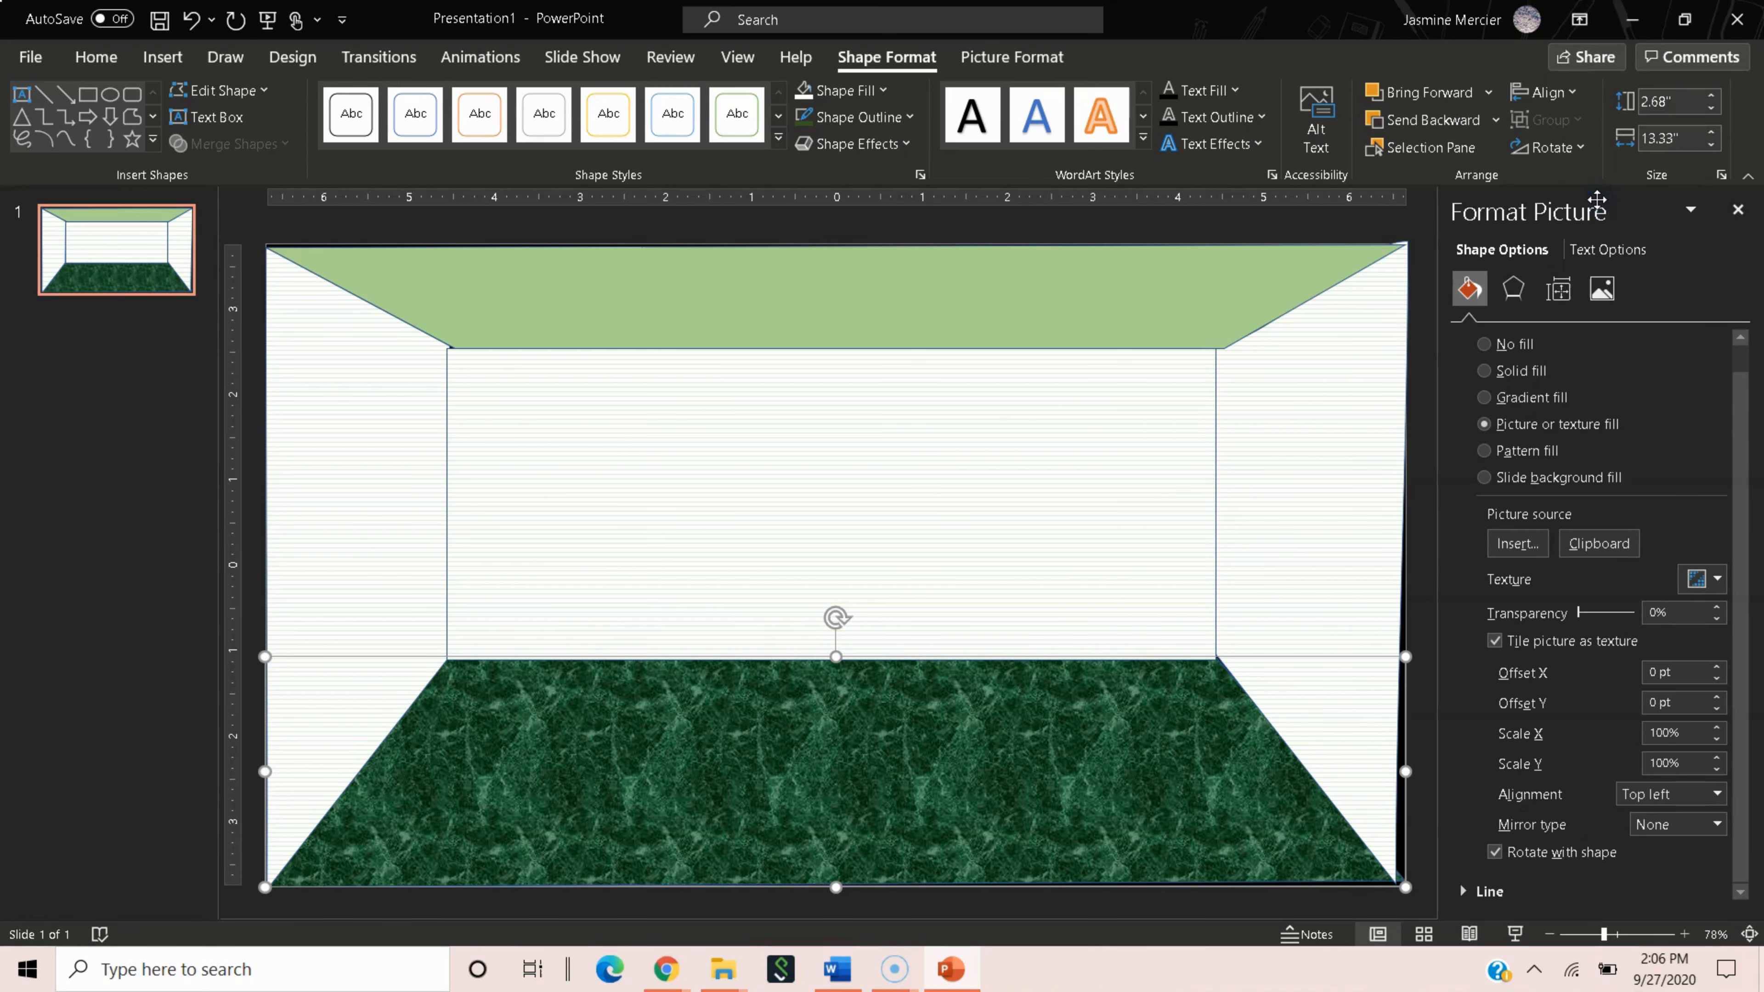
left_click(1702, 583)
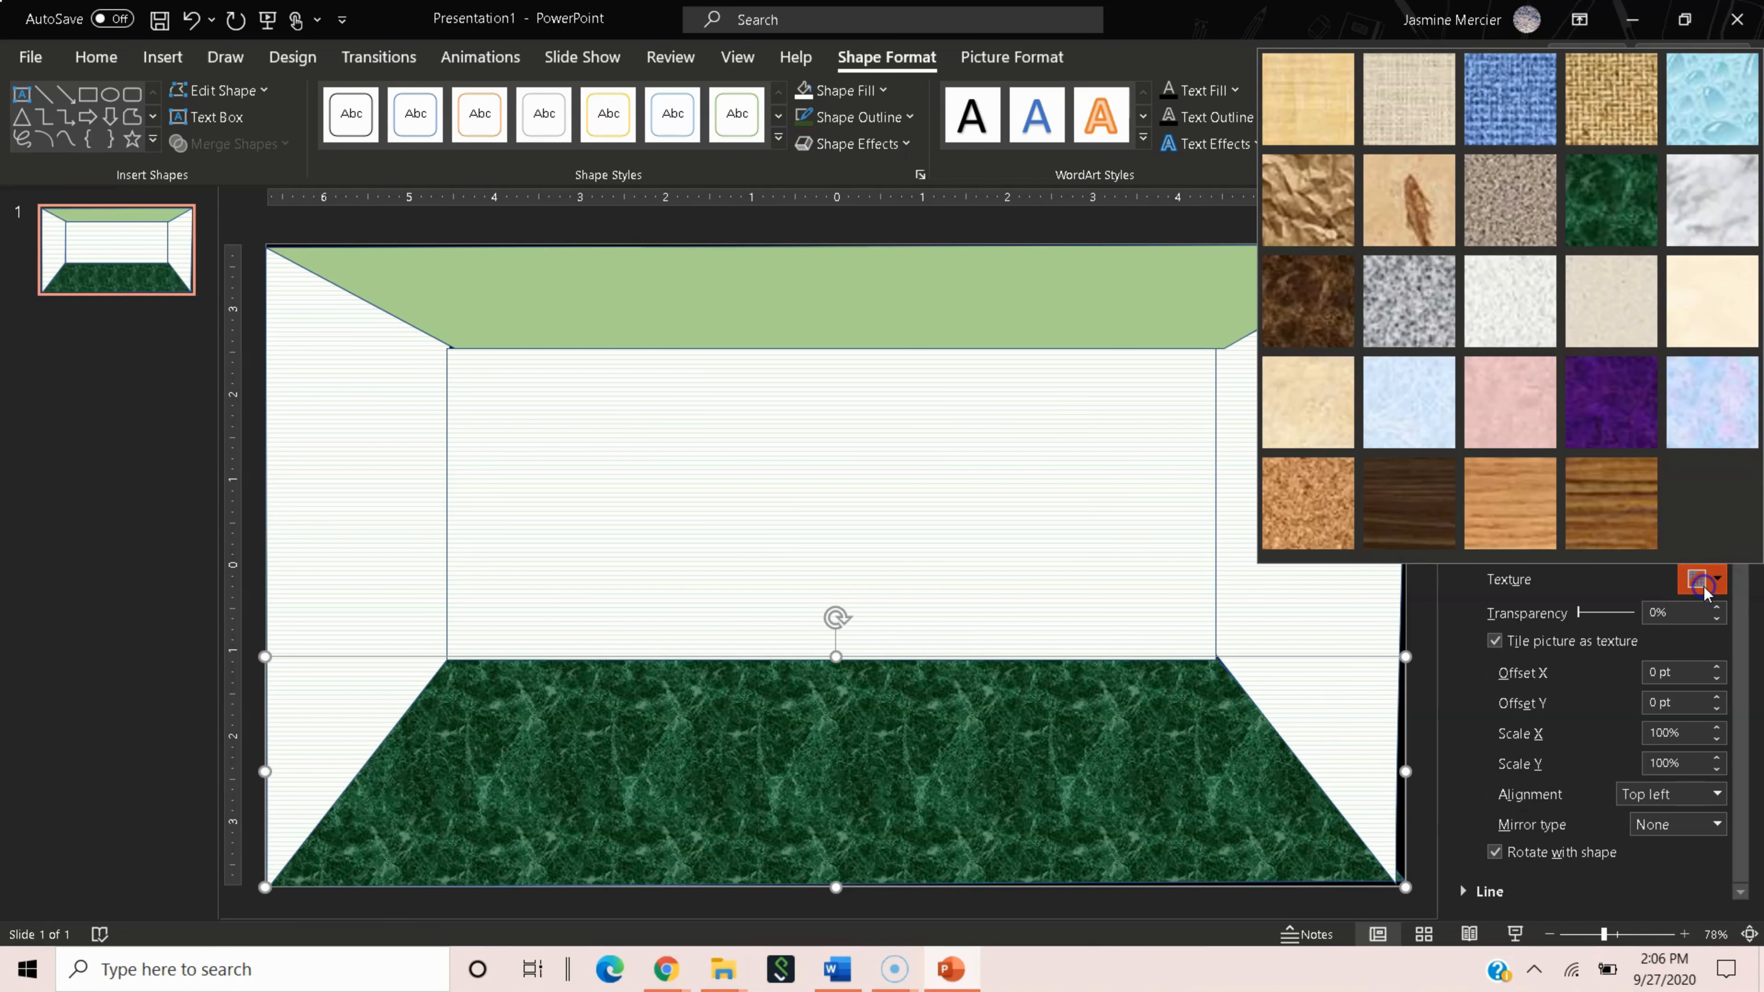
left_click(1435, 511)
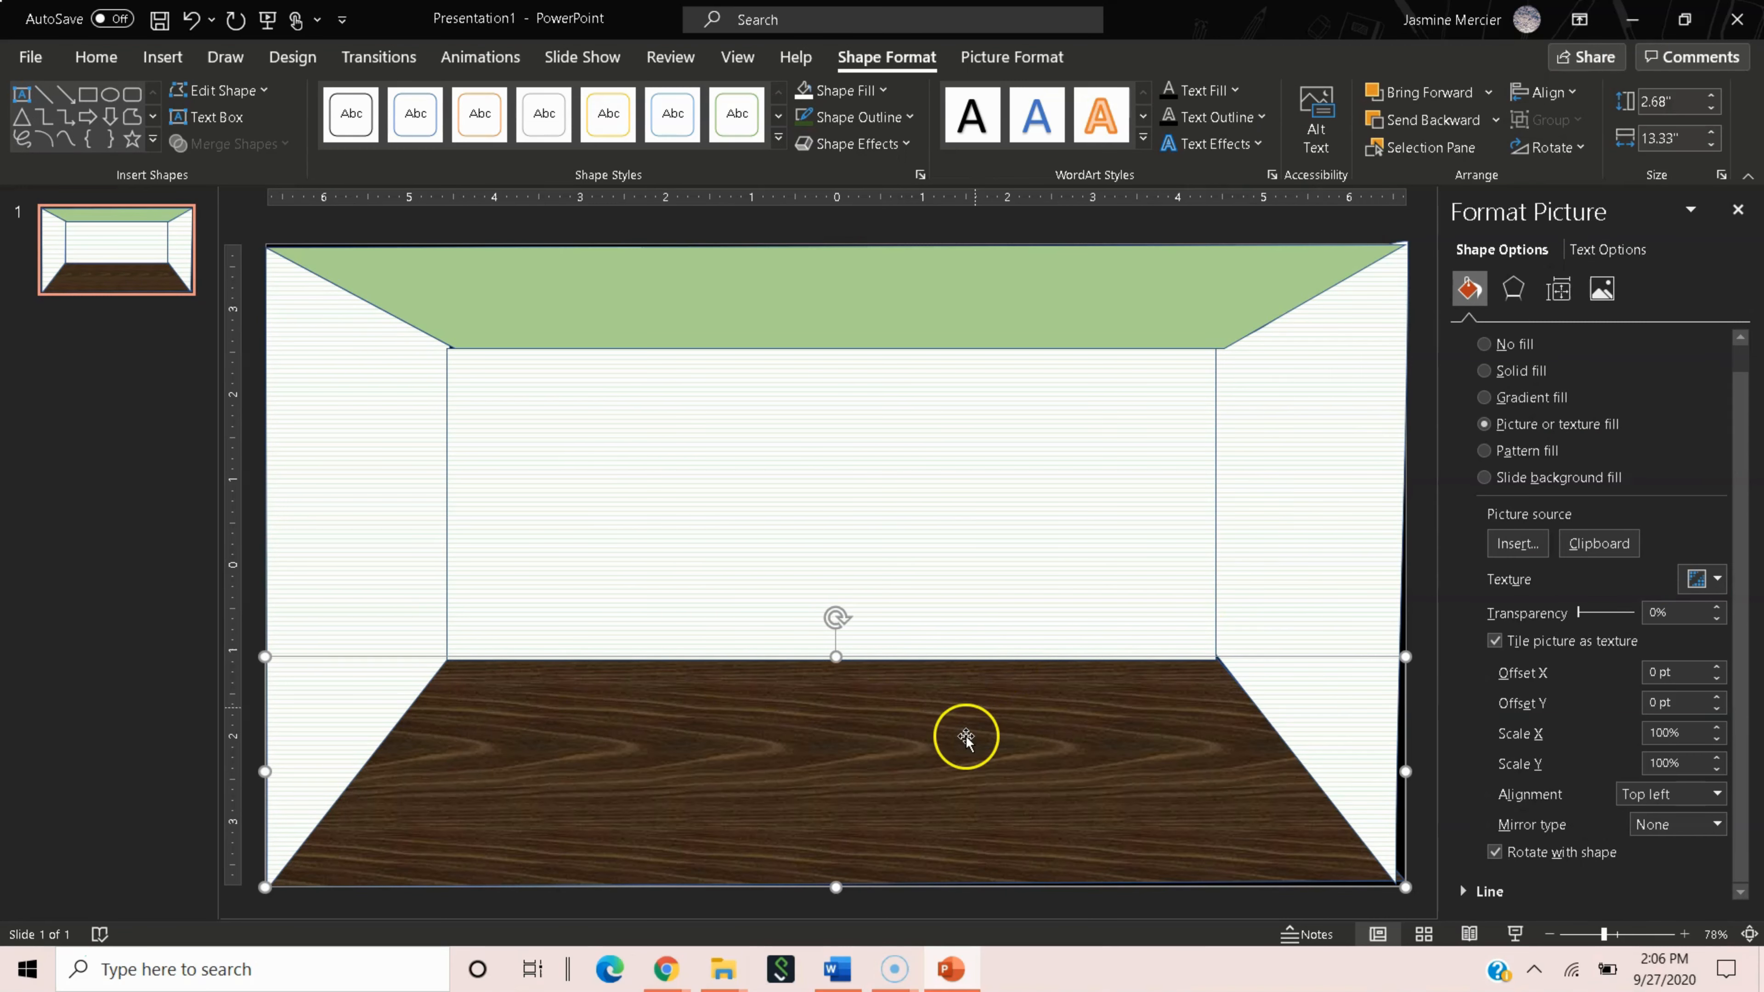
Set the foreground color of the back wall's stripe pattern to a darker theme green, keeping the wall in its original position.
left_click(948, 517)
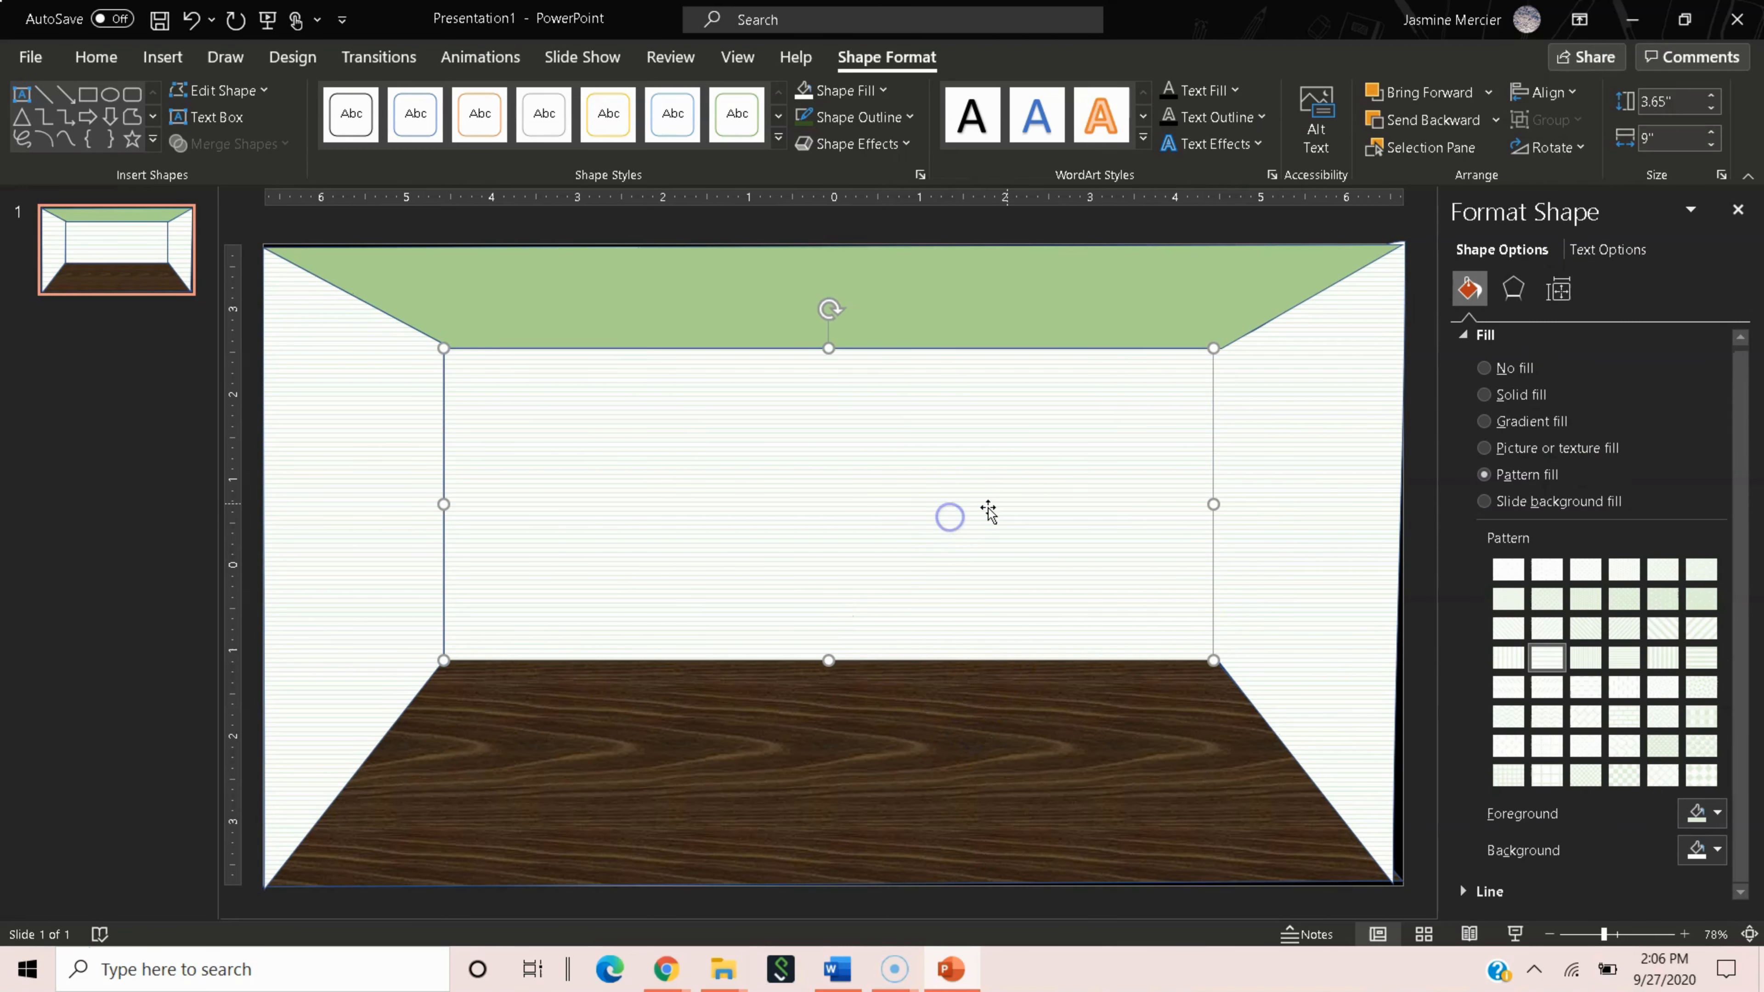
left_click_drag(721, 539, 722, 432)
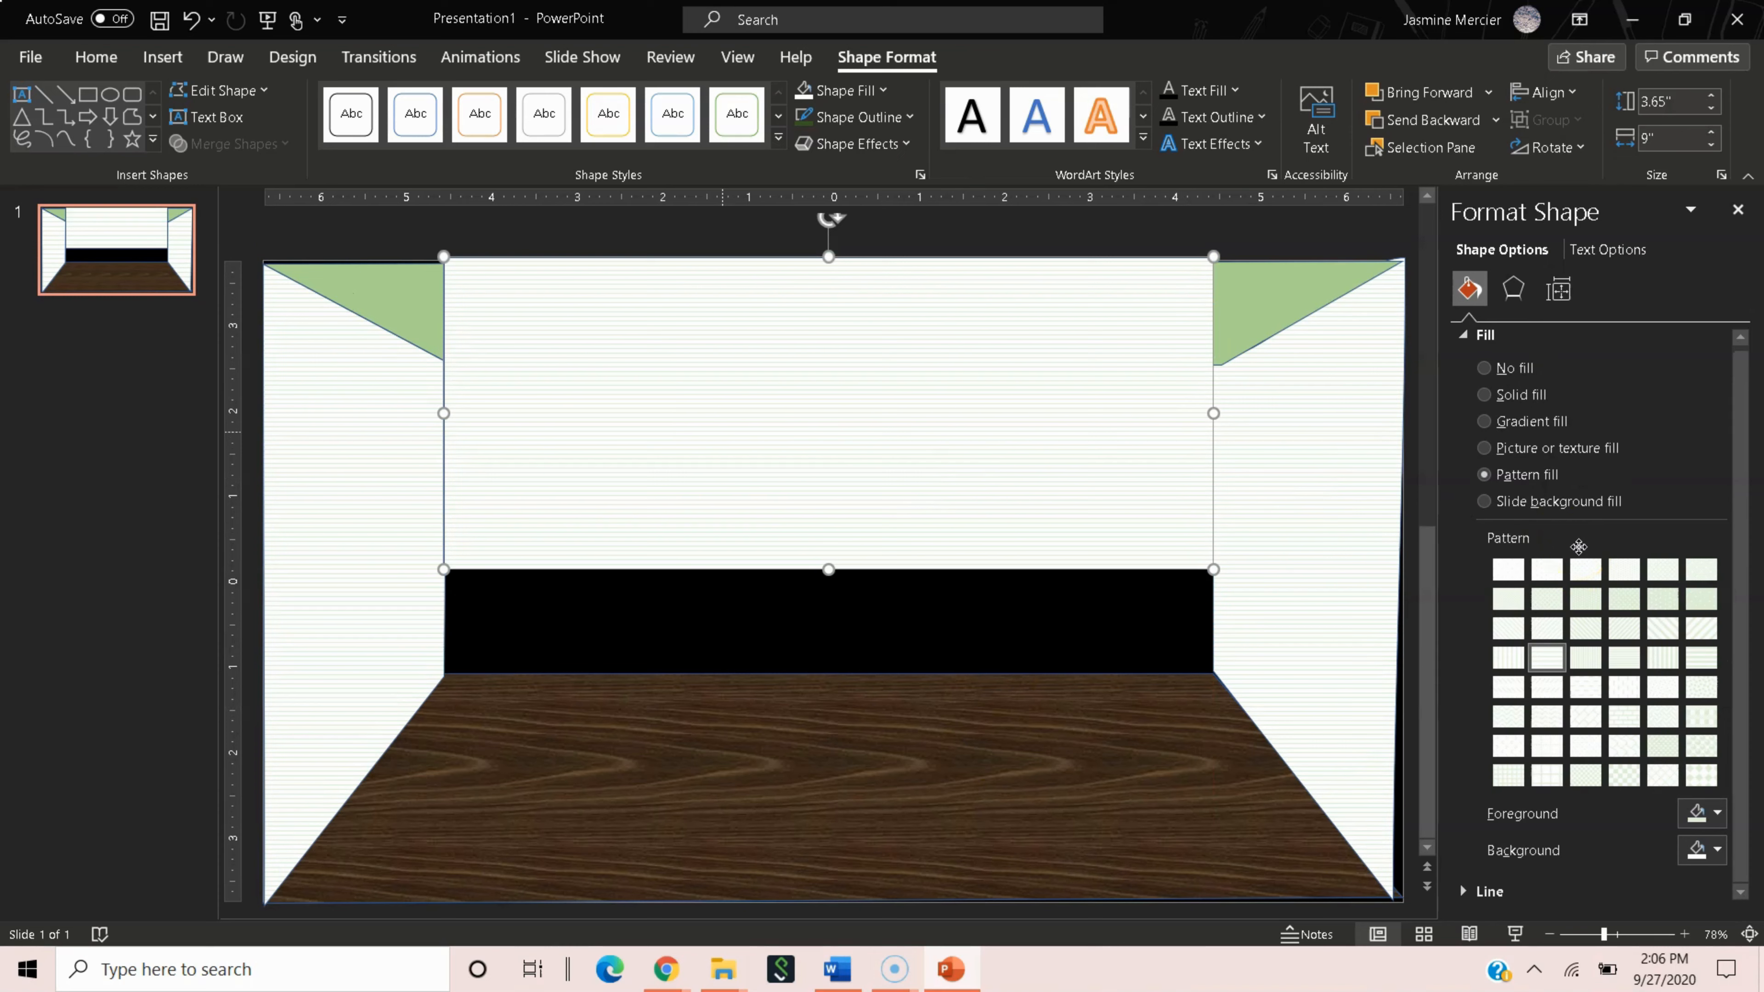
key("ctrl+z")
left_click(1696, 851)
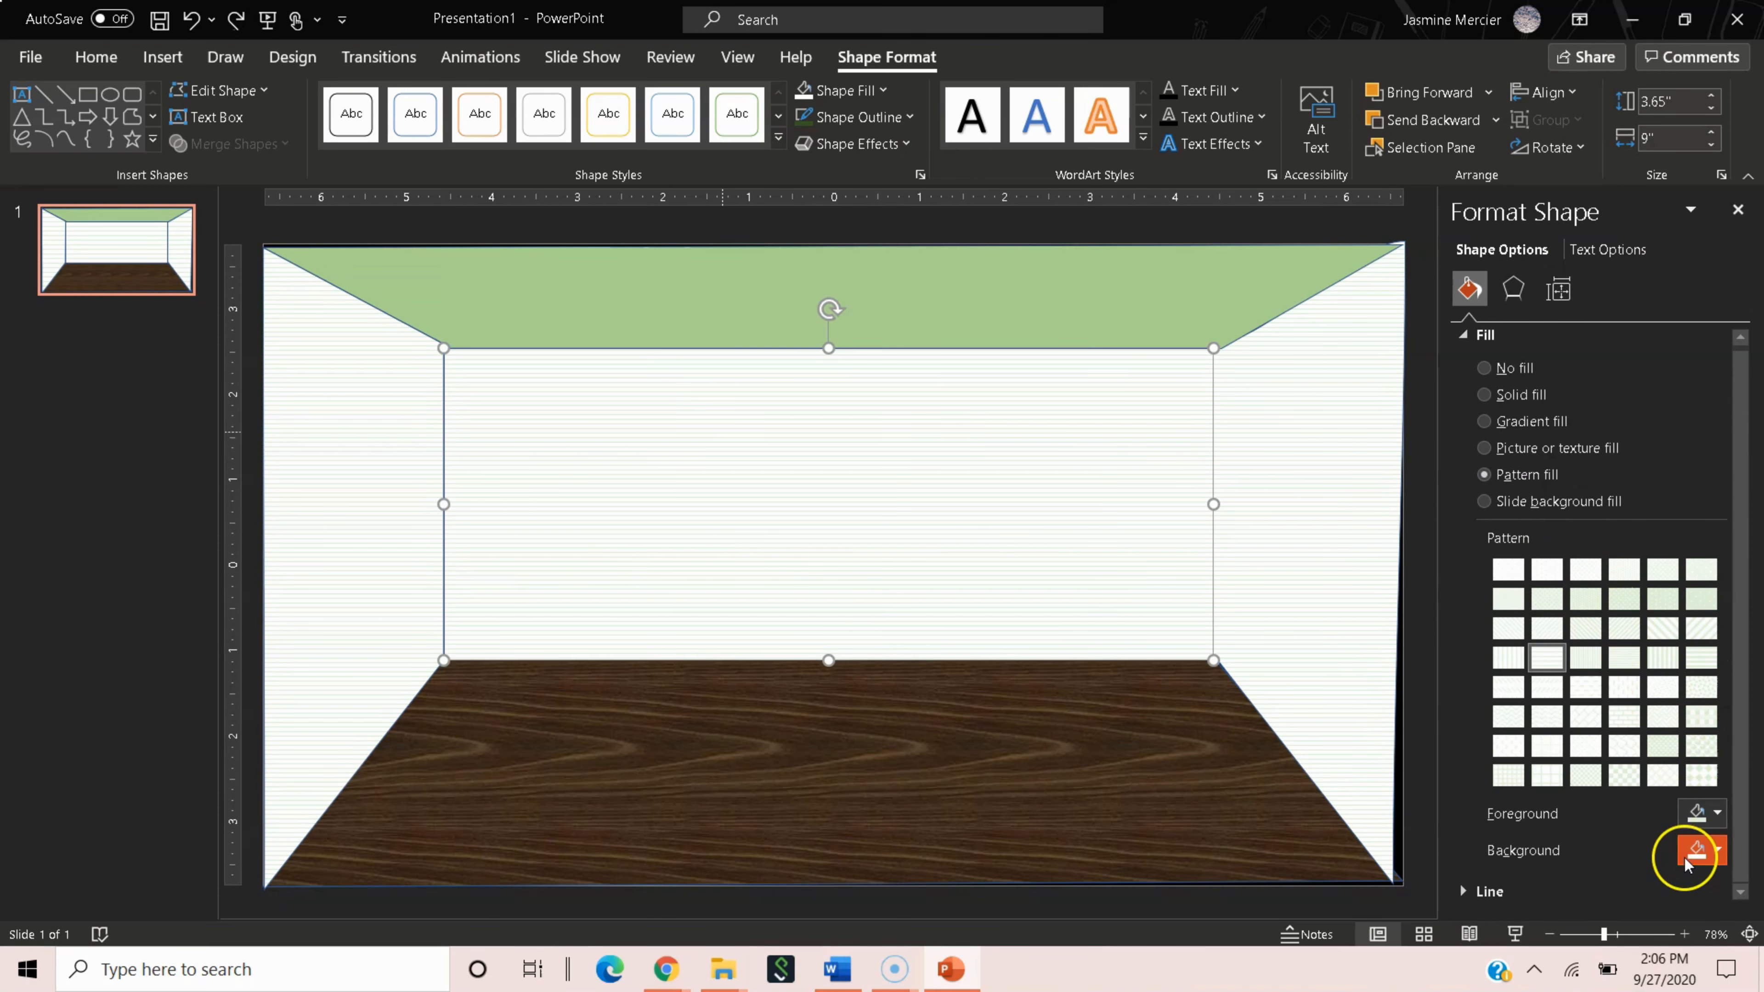
left_click(1696, 815)
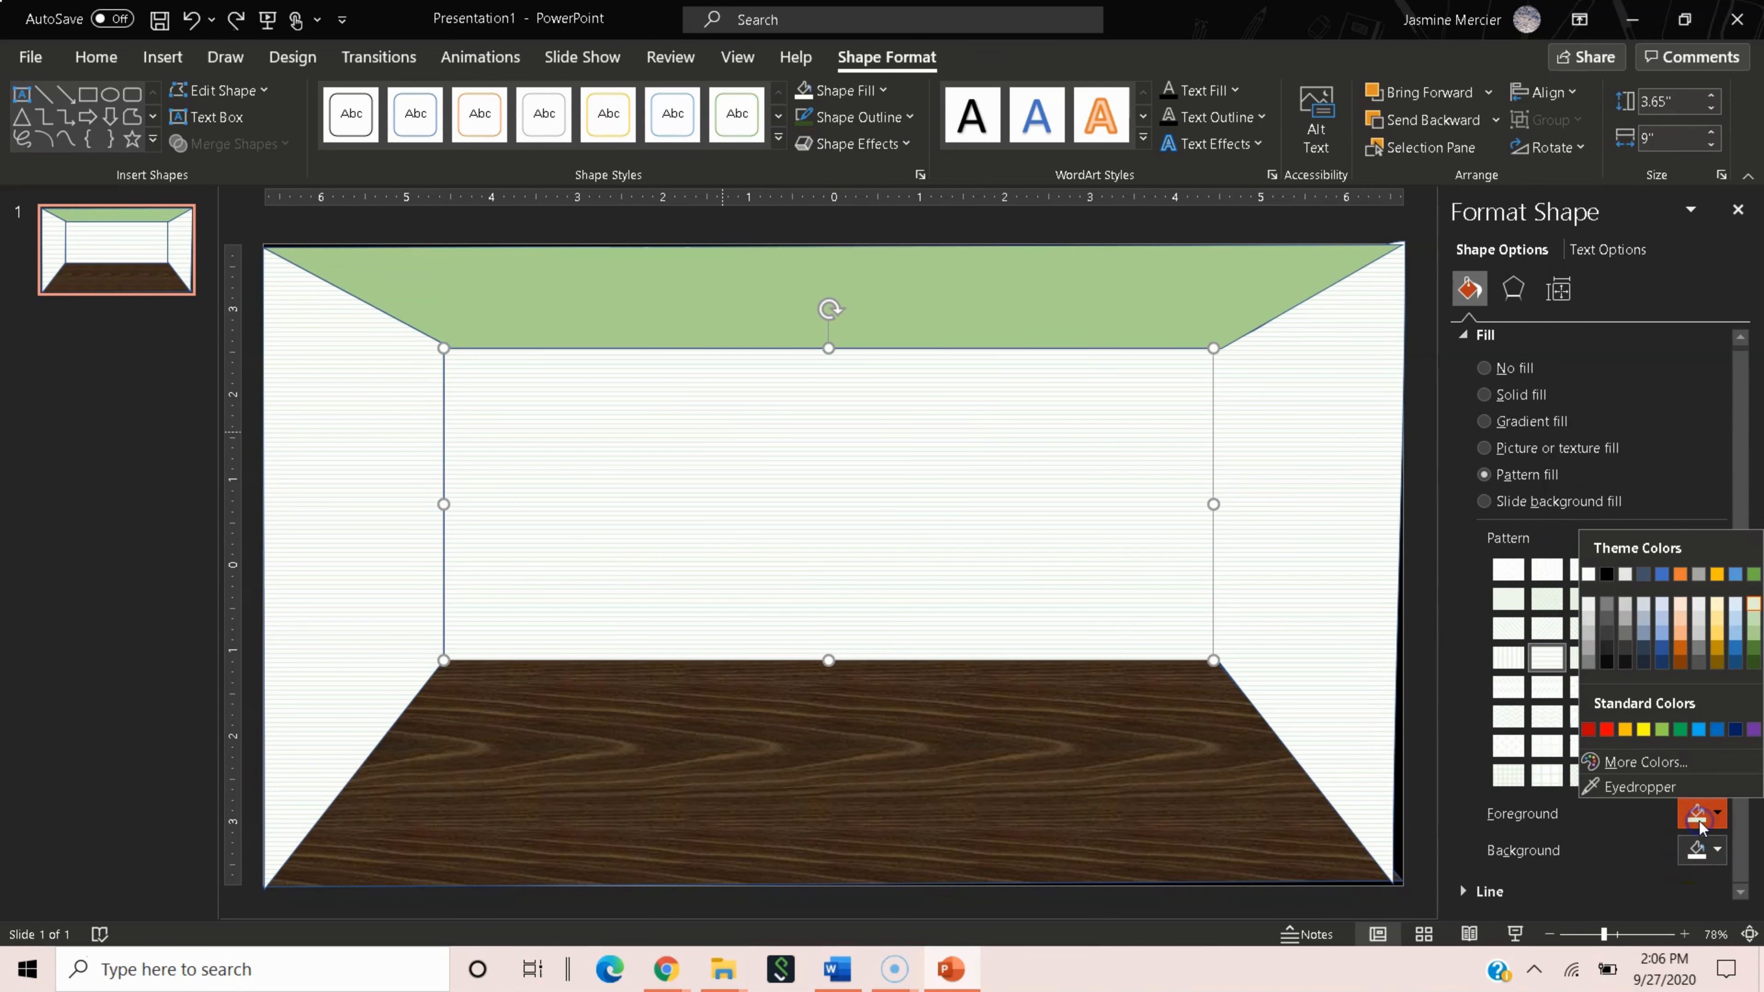
left_click(1752, 636)
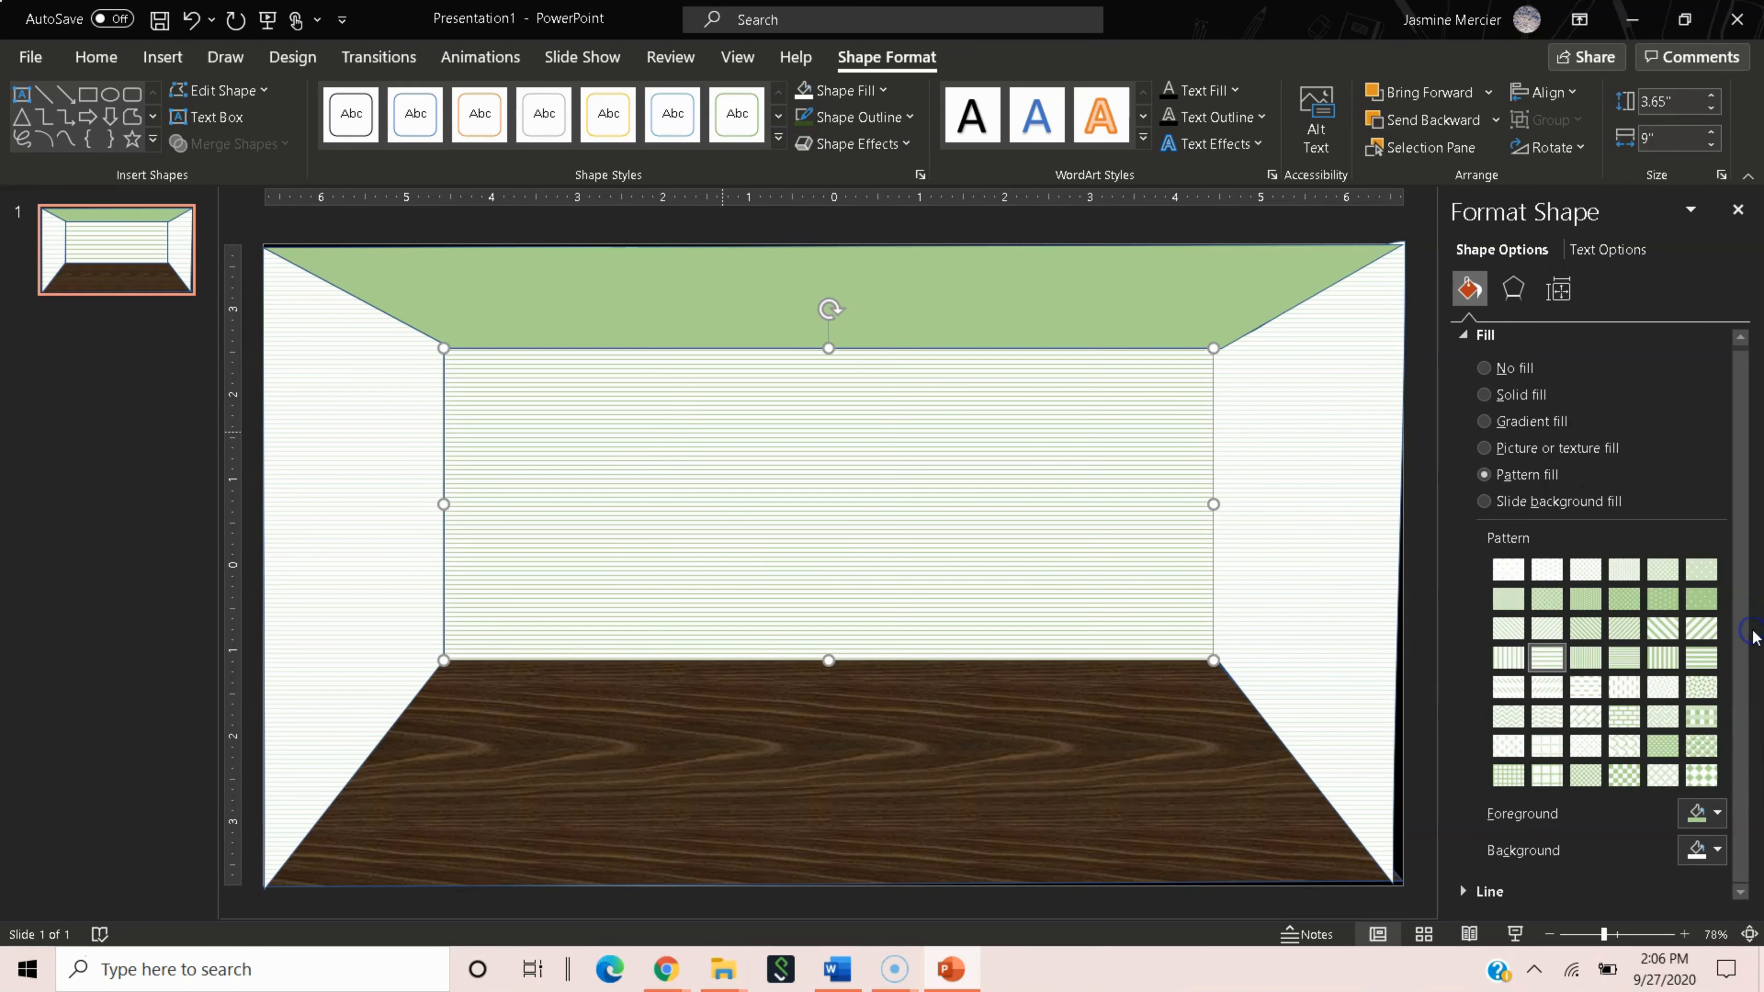
Apply the back wall's darker green pattern foreground to the right and left side walls.
left_click(1354, 695)
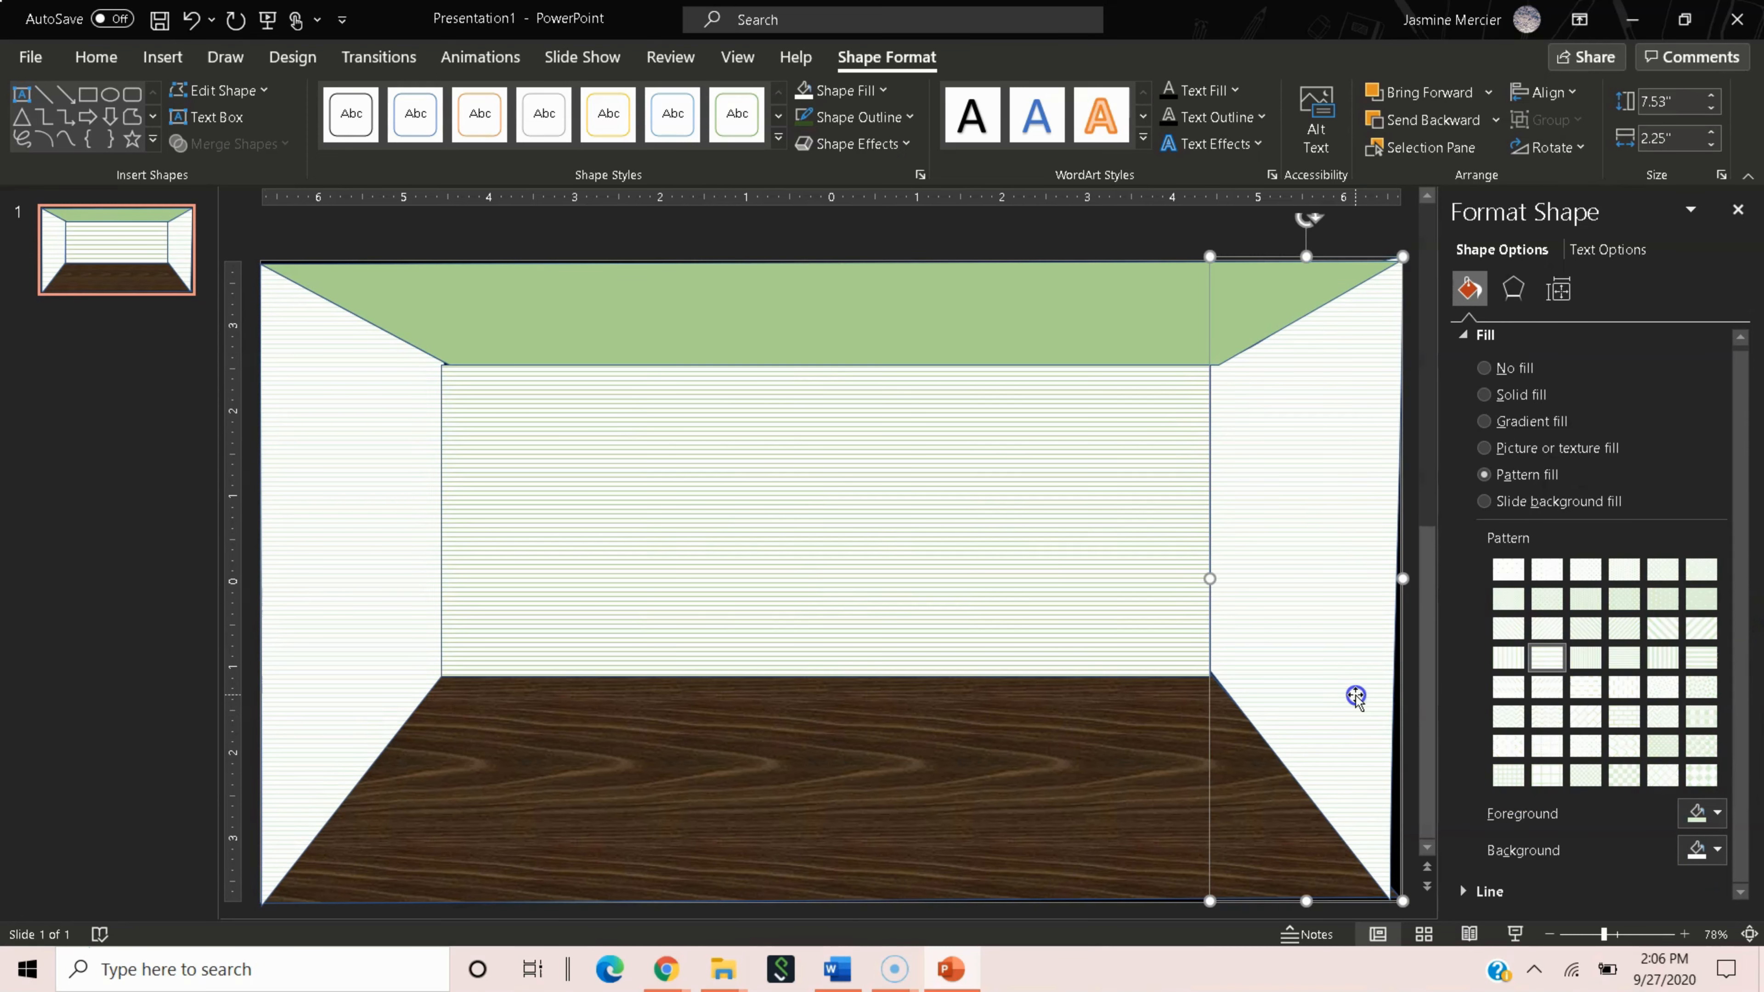
left_click(1696, 813)
left_click(1752, 638)
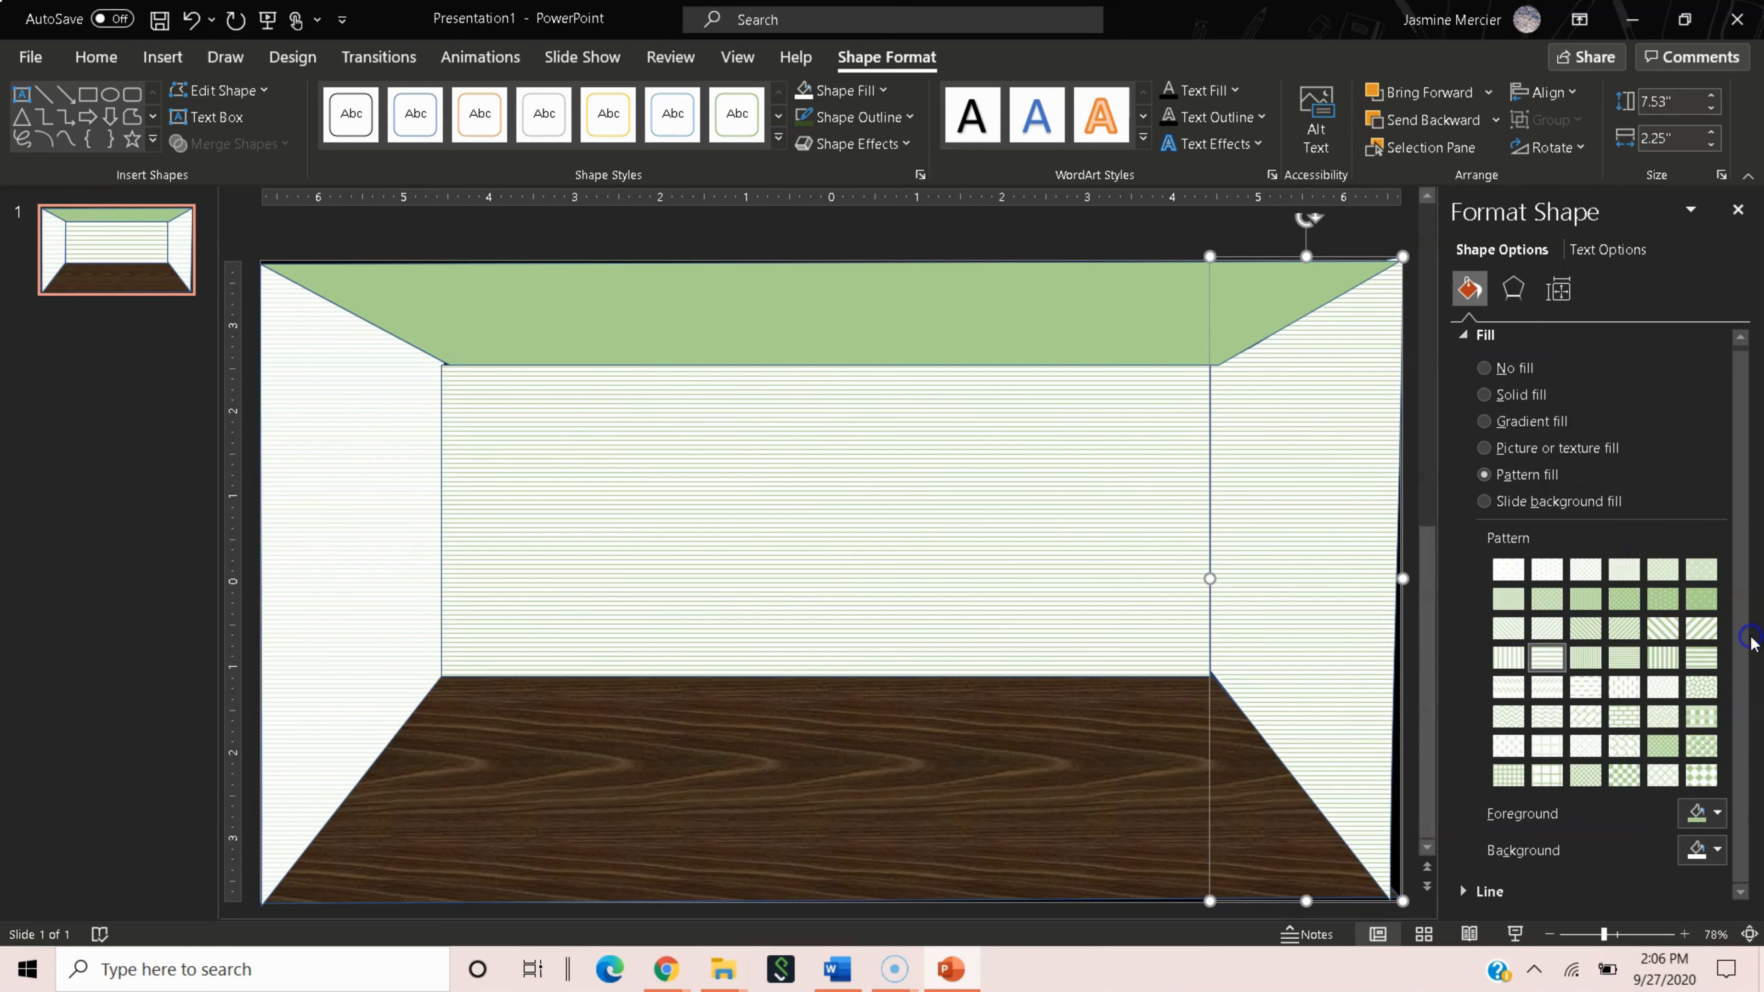
left_click(361, 591)
left_click(1691, 810)
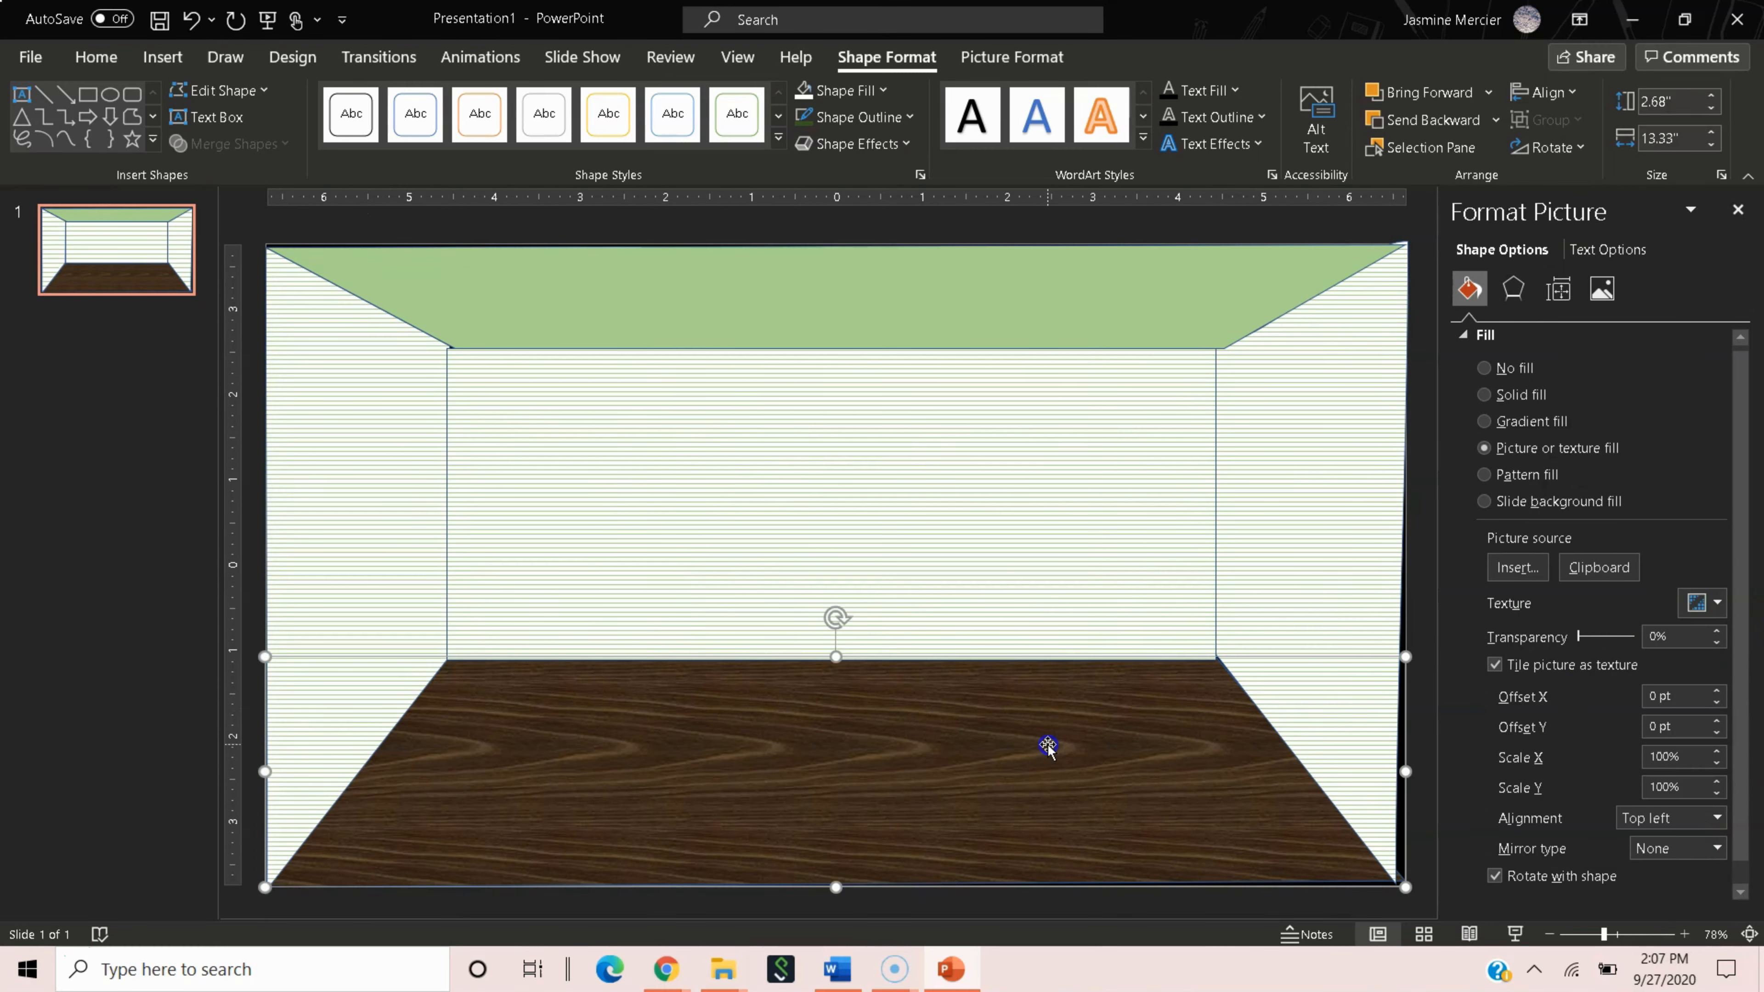
Draw a thin rectangle about 0.2" by 8.98" along the base of the back wall and fill it with light green as a baseboard.
left_click(764, 529)
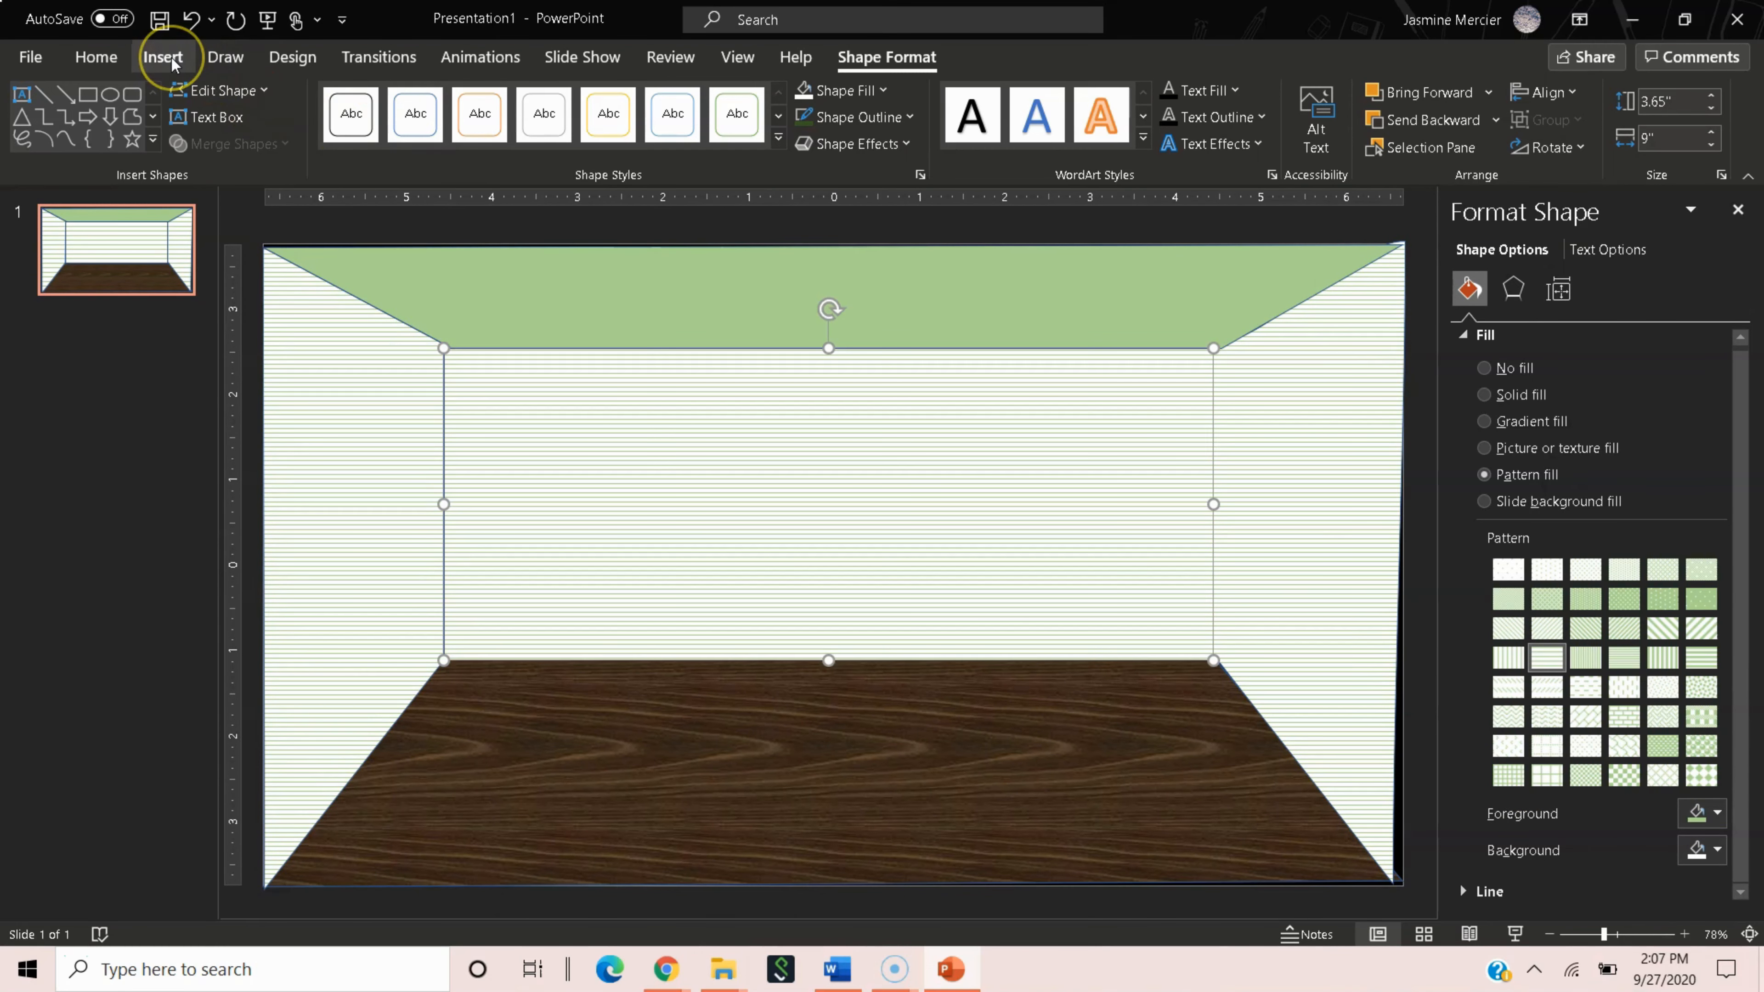
left_click(167, 58)
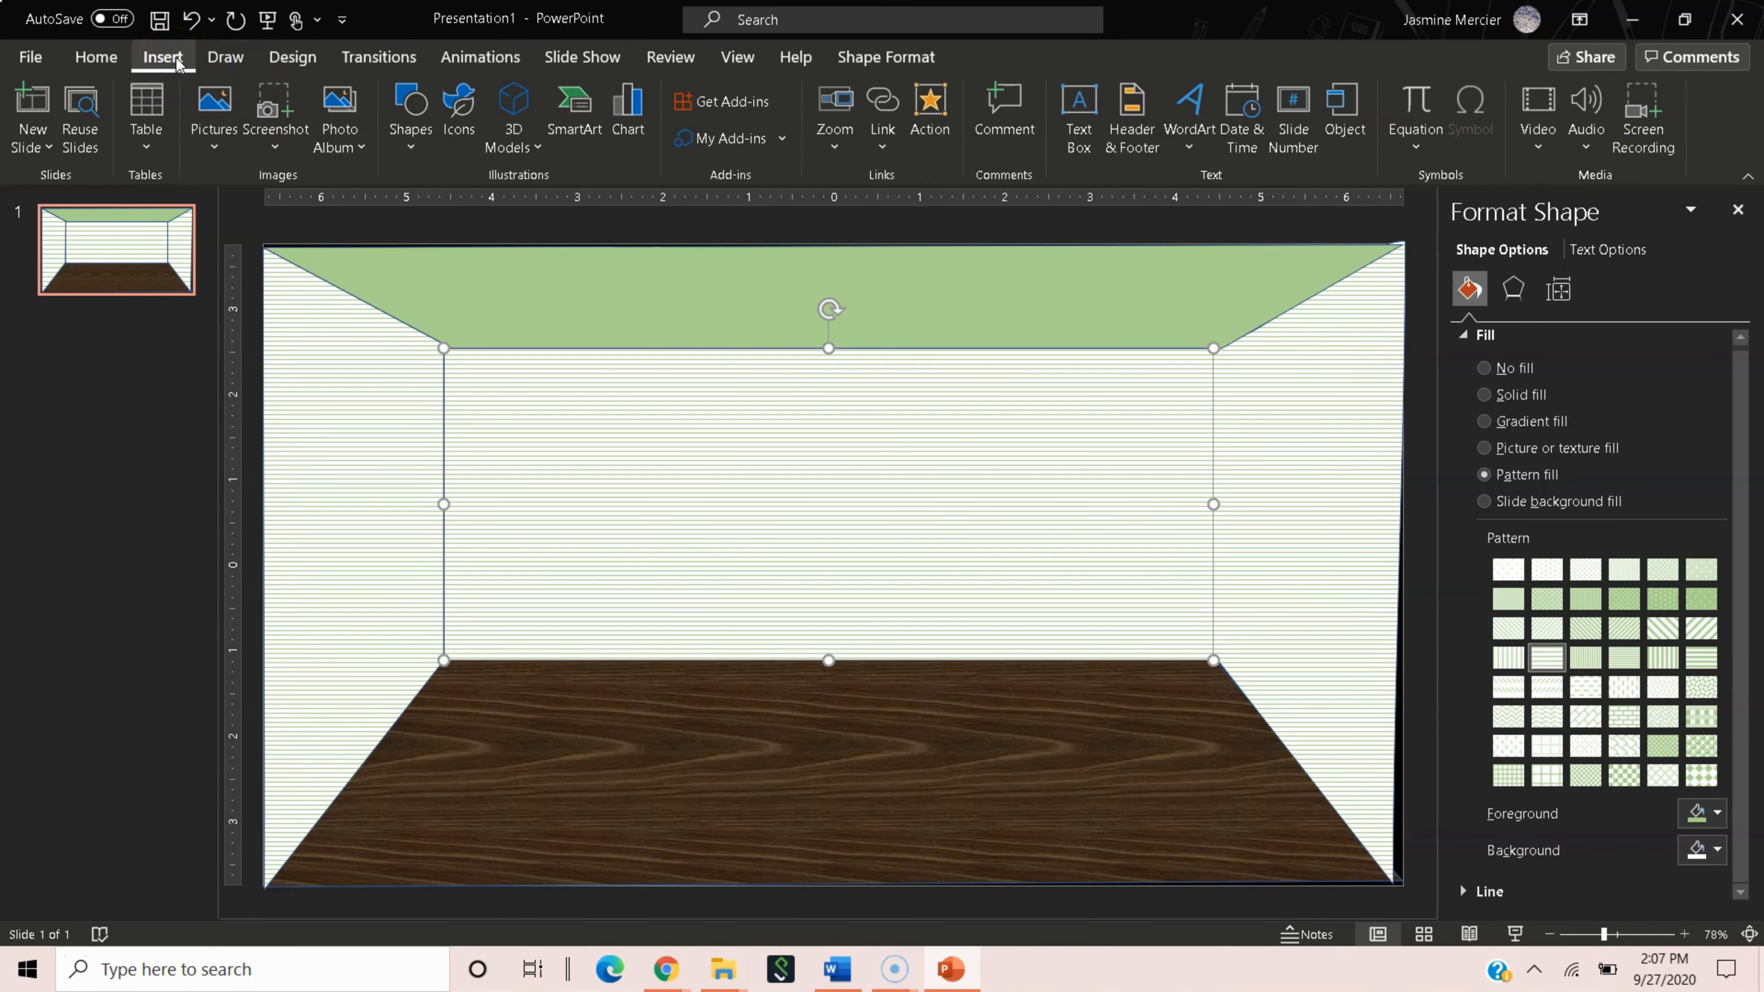
left_click(397, 137)
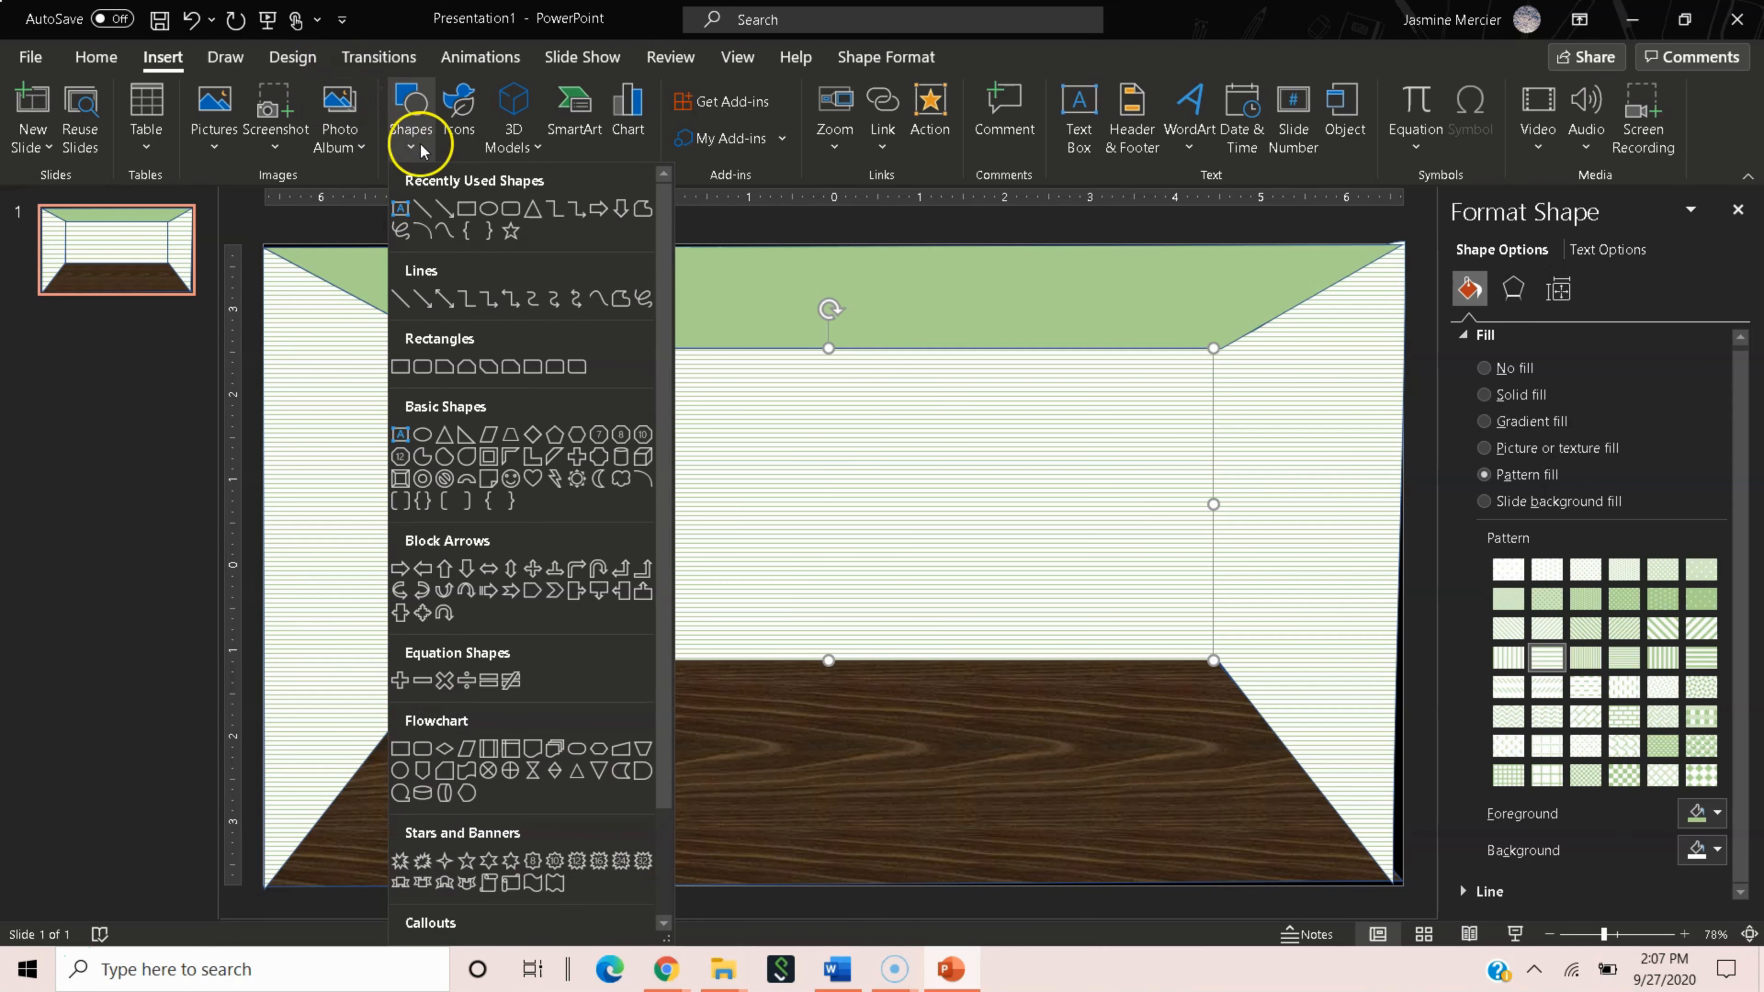
left_click(466, 208)
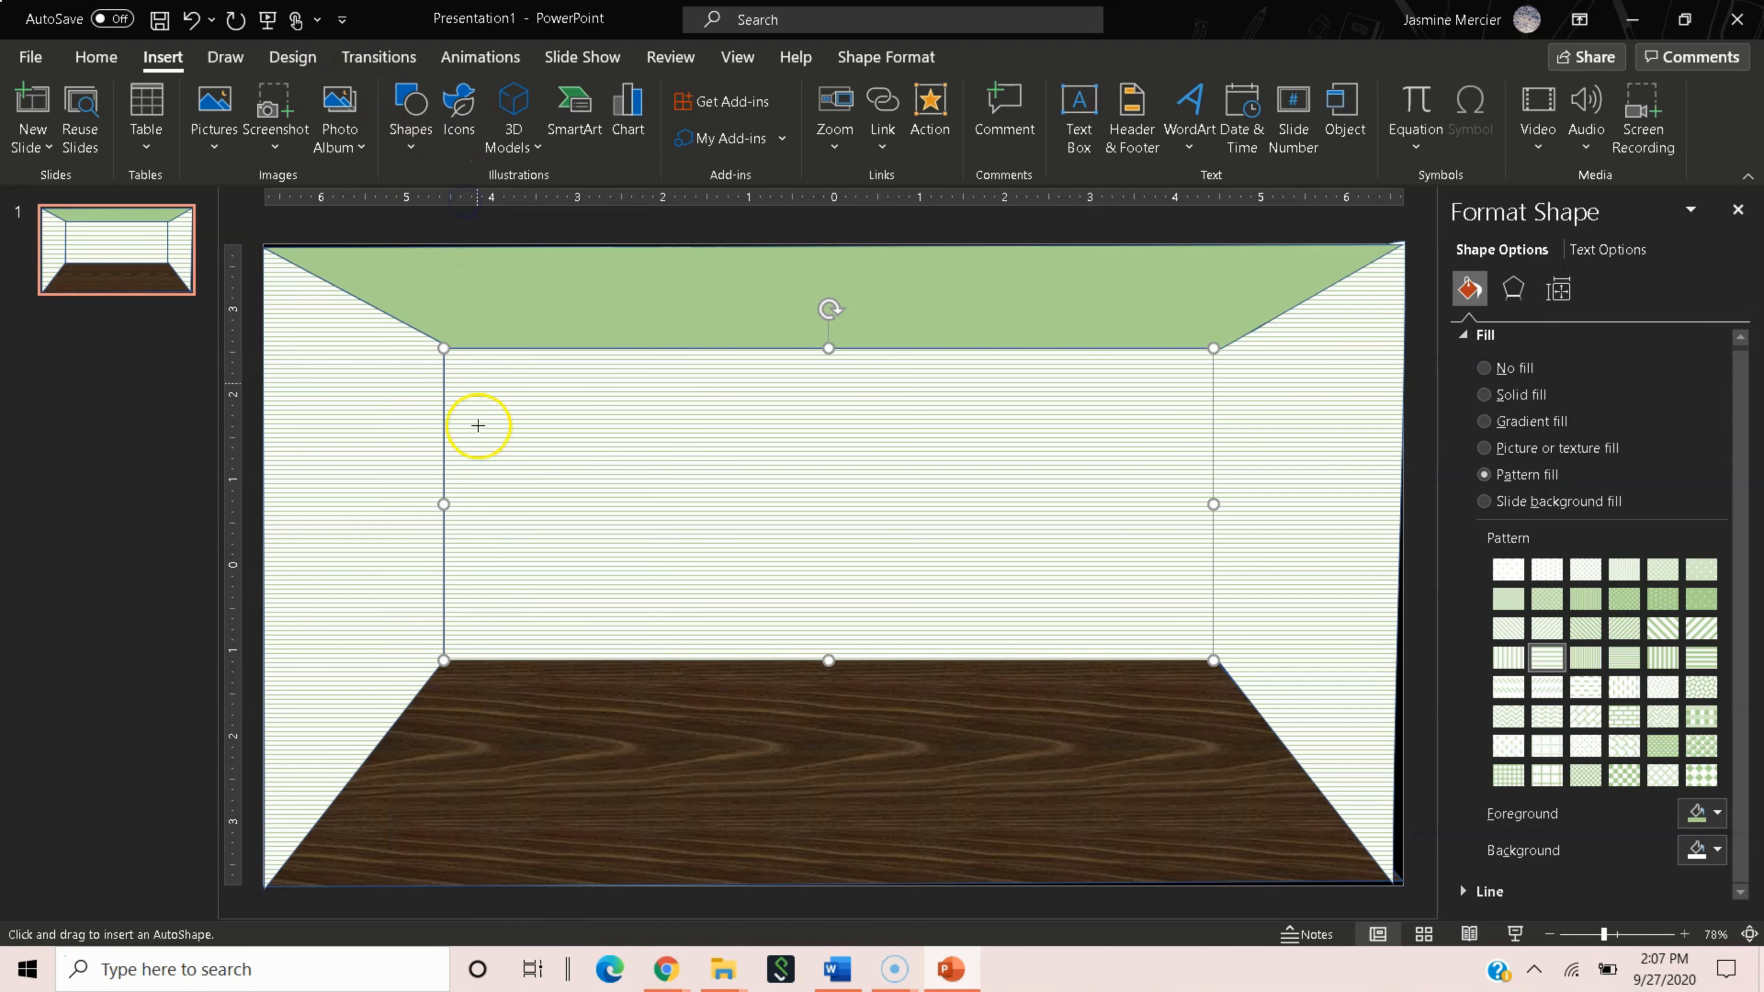
left_click_drag(445, 639, 1215, 663)
key("Down")
key("Down")
left_click(1697, 545)
left_click(1756, 670)
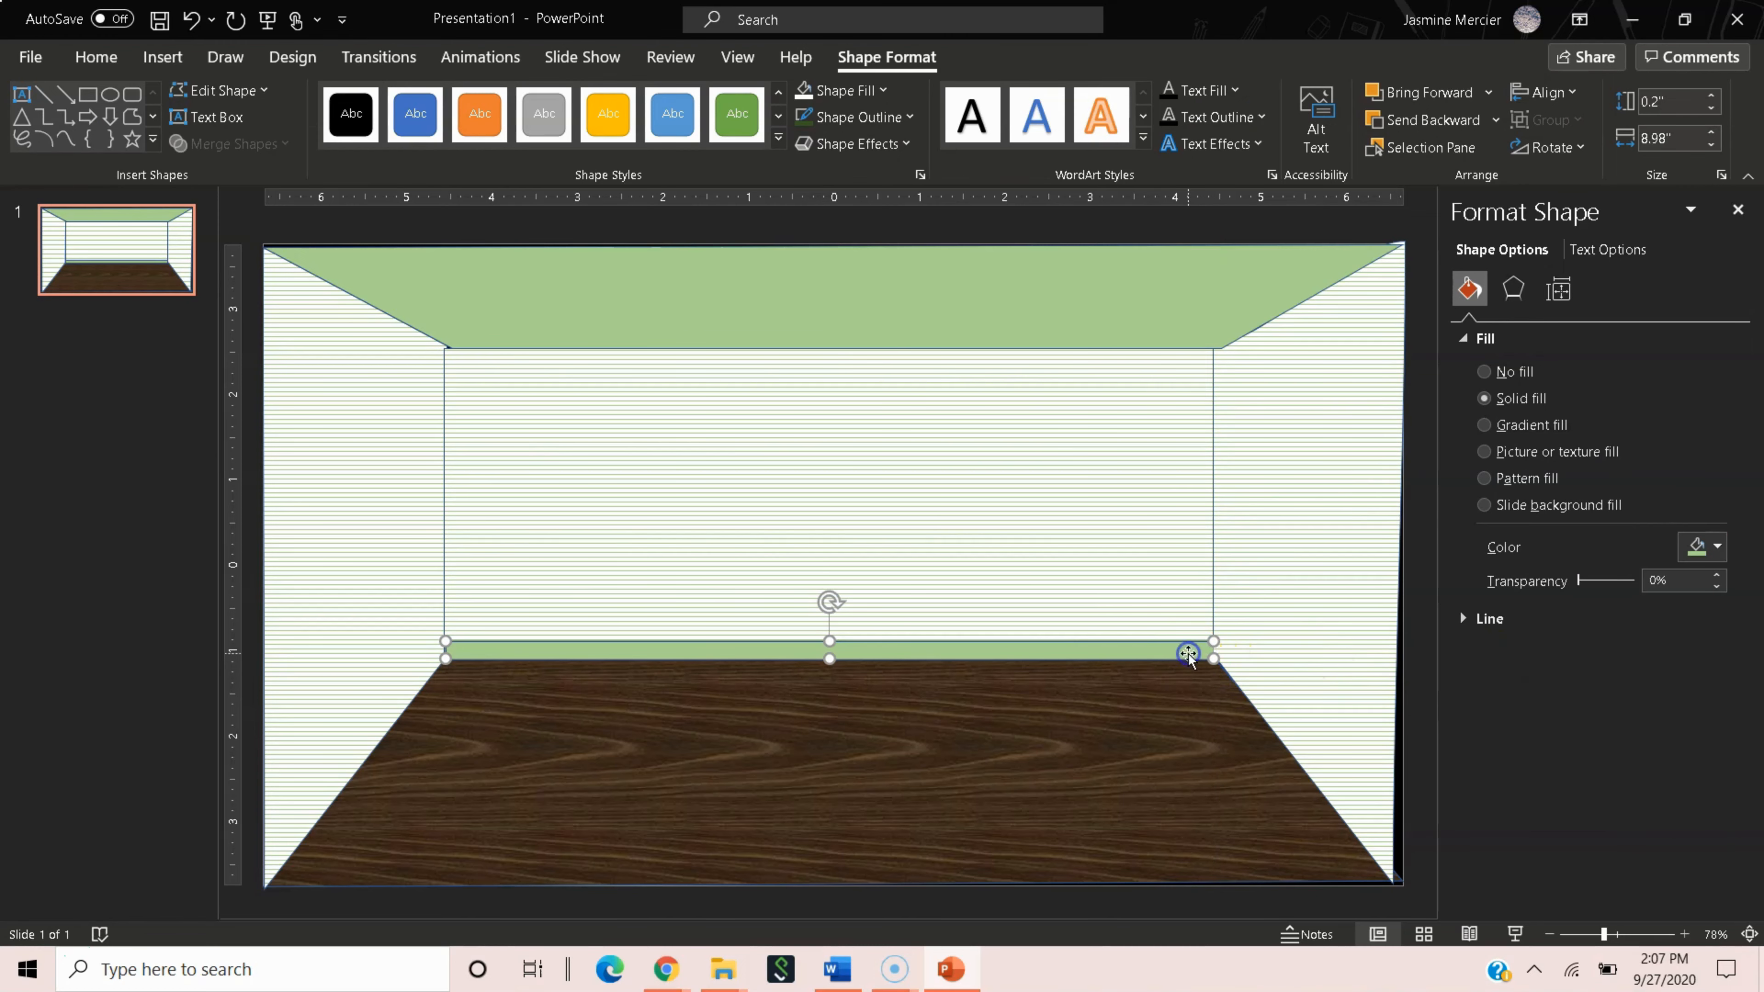
Edit the points of a baseboard strip so it slants along the base of the left wall from the back corner to the front corner.
right_click(1153, 653)
left_click(1239, 471)
left_click_drag(1211, 642, 268, 884)
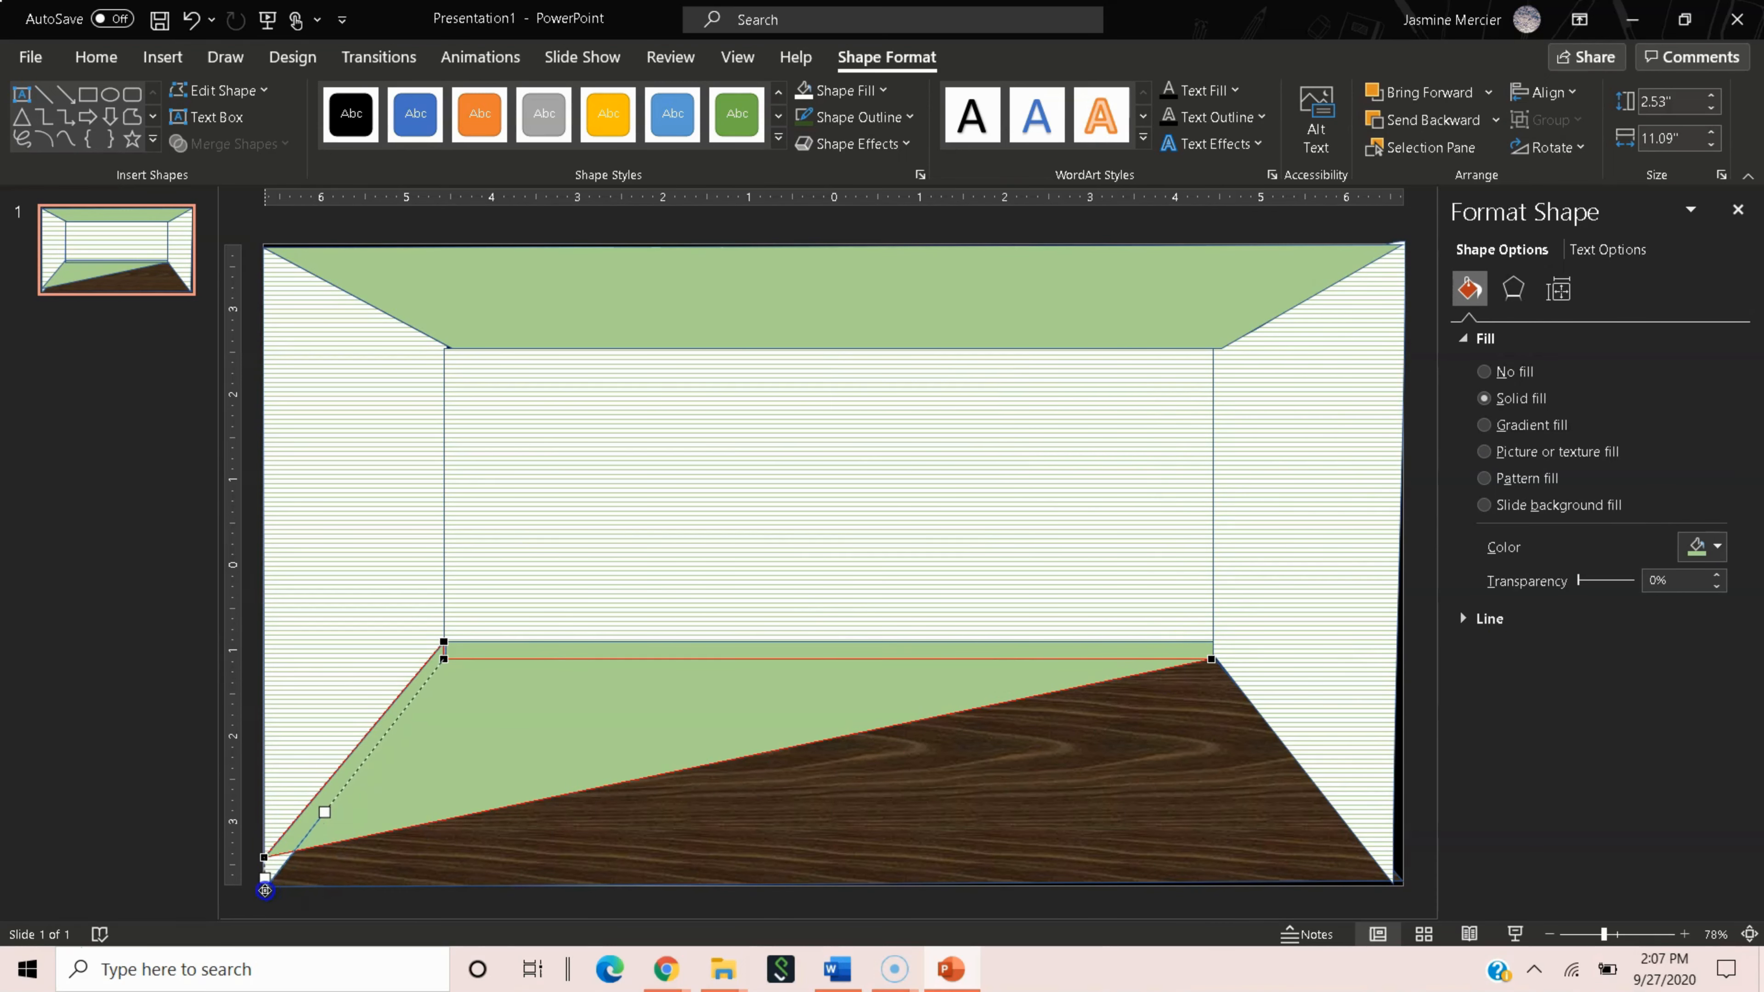
key("Escape")
Duplicate the left baseboard strip, flip the copy horizontally and place it along the base of the right wall.
key("ctrl+d")
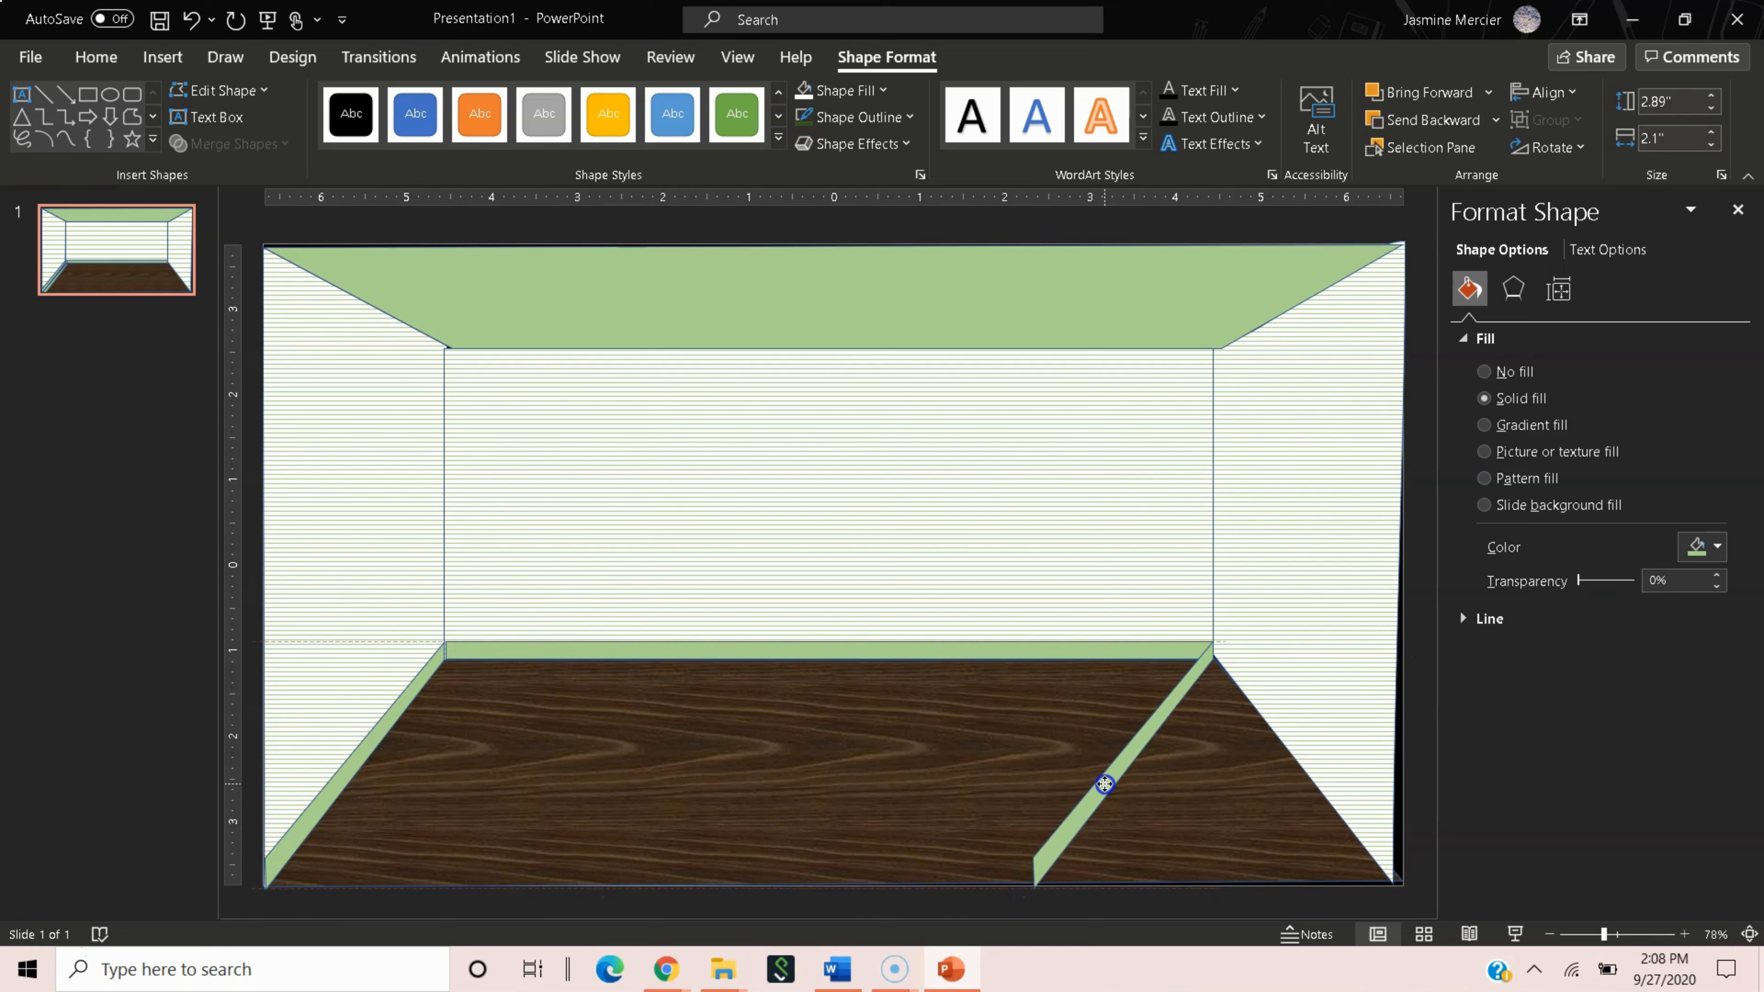
left_click(1104, 784)
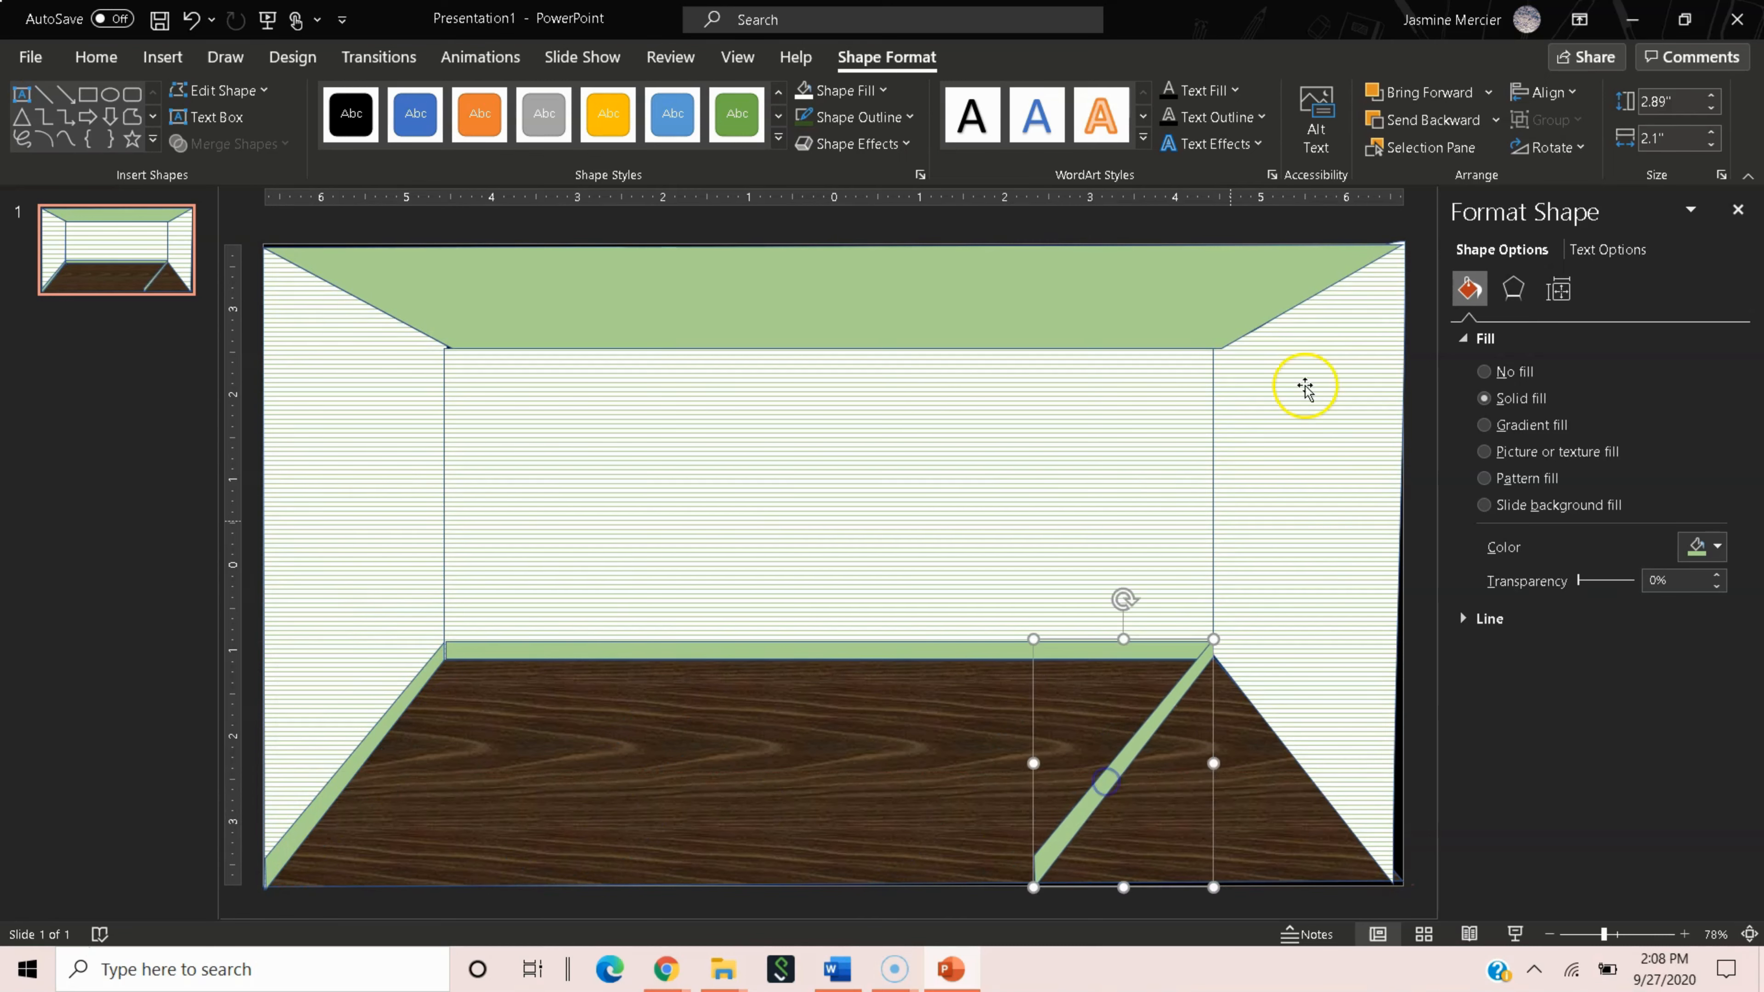
left_click(1548, 147)
left_click(1548, 239)
left_click_drag(1077, 702, 1256, 702)
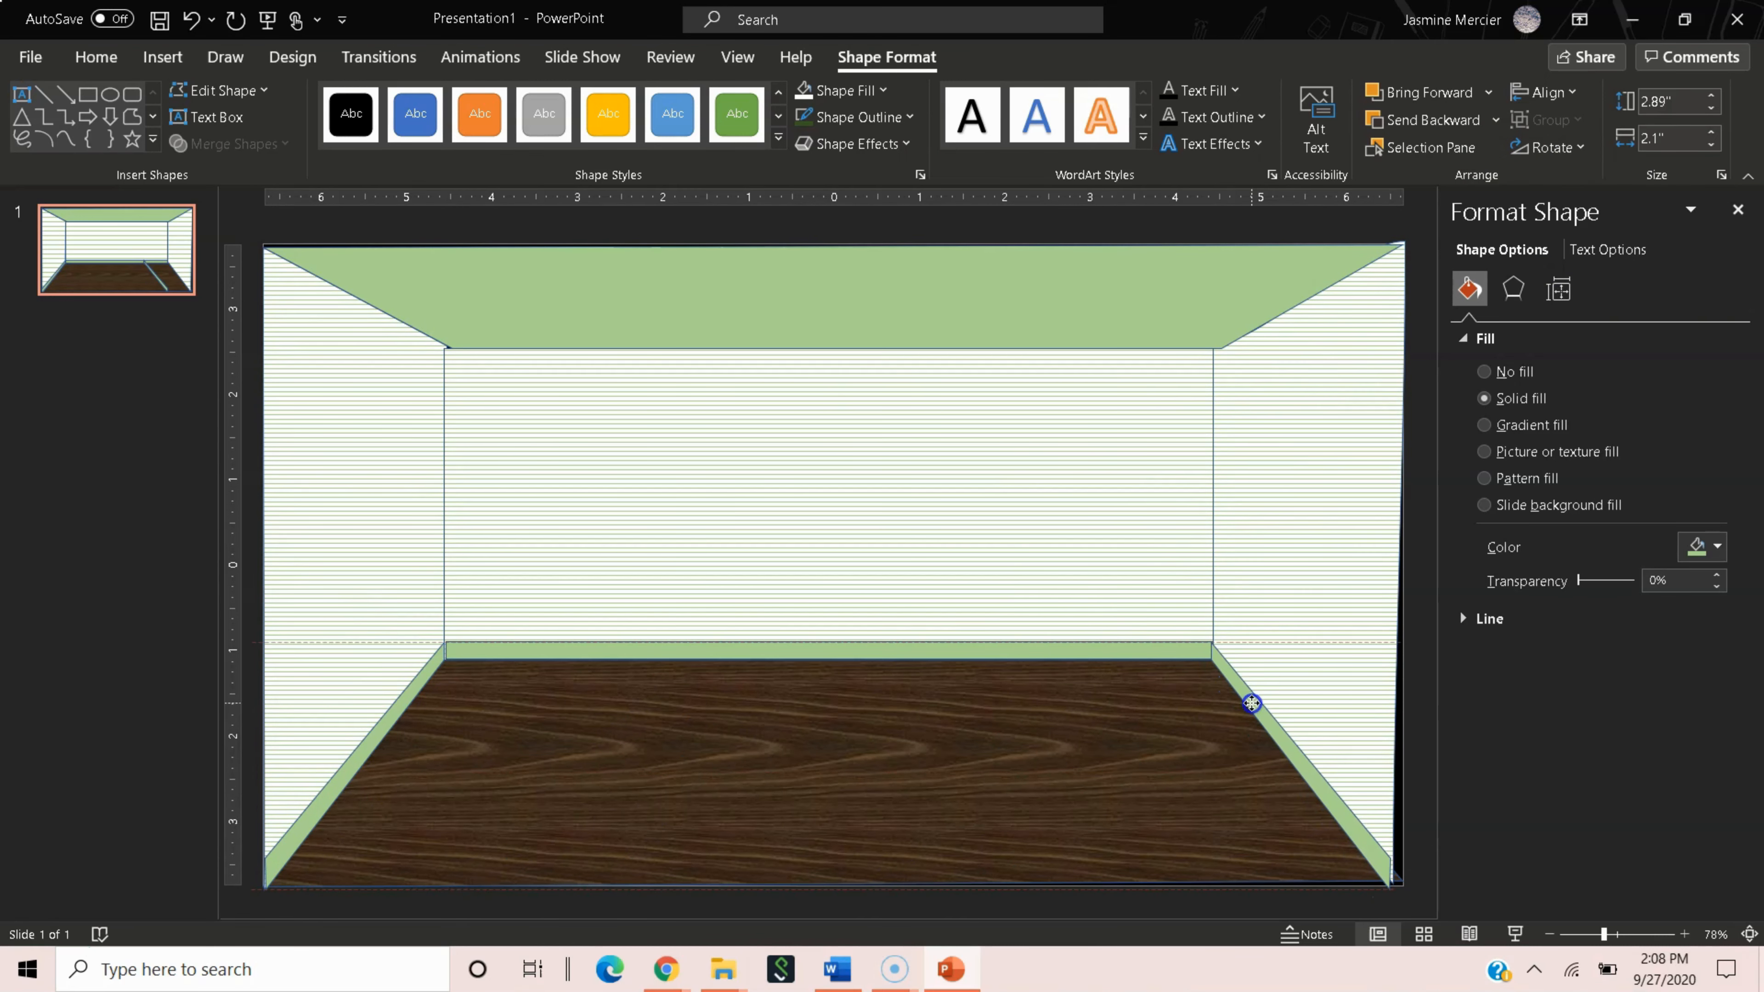
left_click(980, 784)
Apply the same bevel effect to the back, left and right baseboards.
left_click(466, 640)
left_click(479, 651)
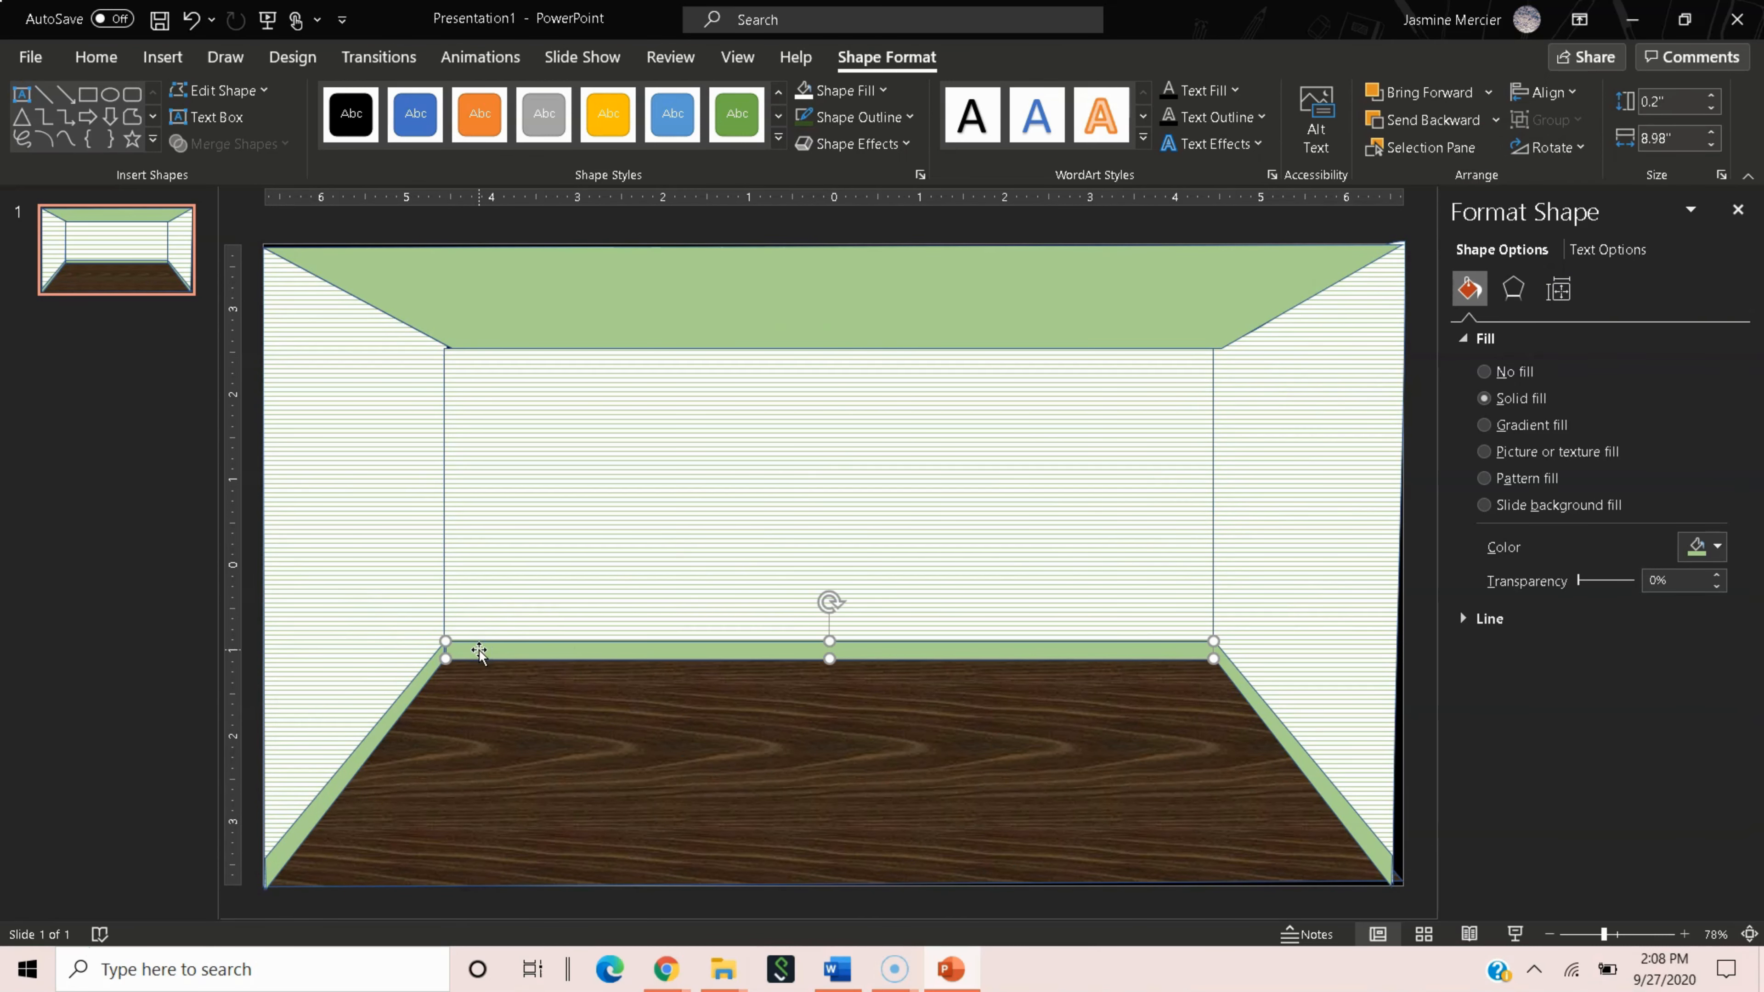
left_click(857, 144)
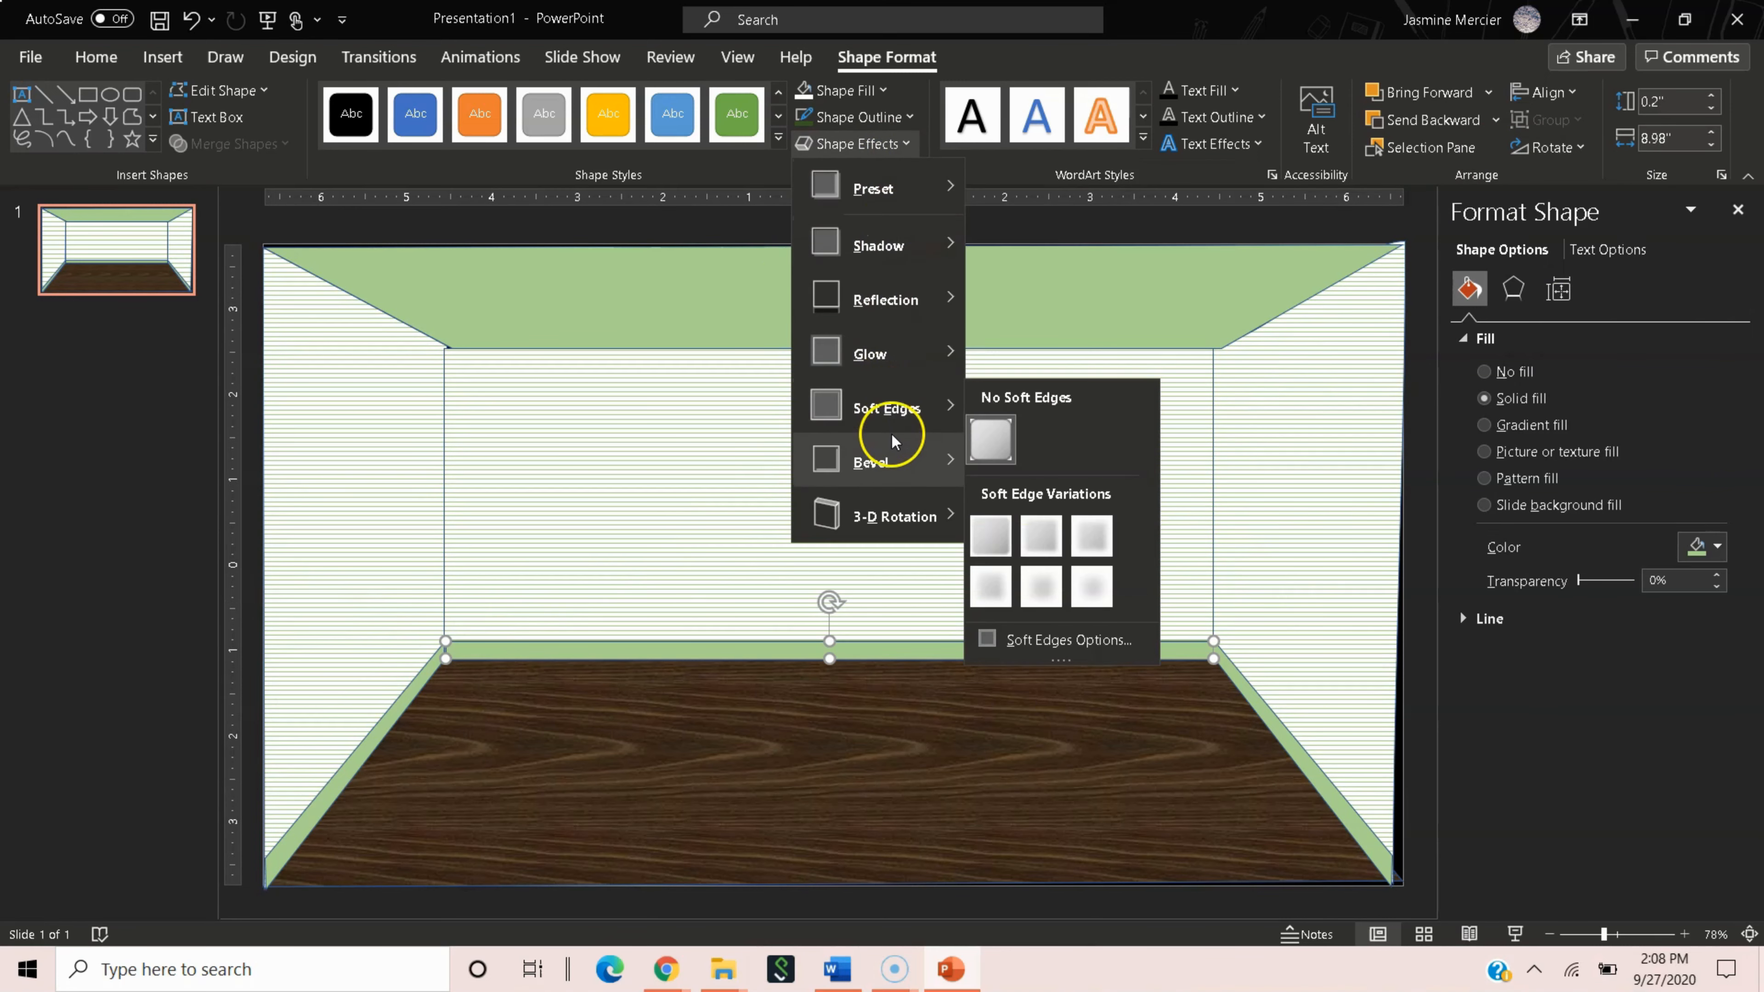
mouse_move(896, 453)
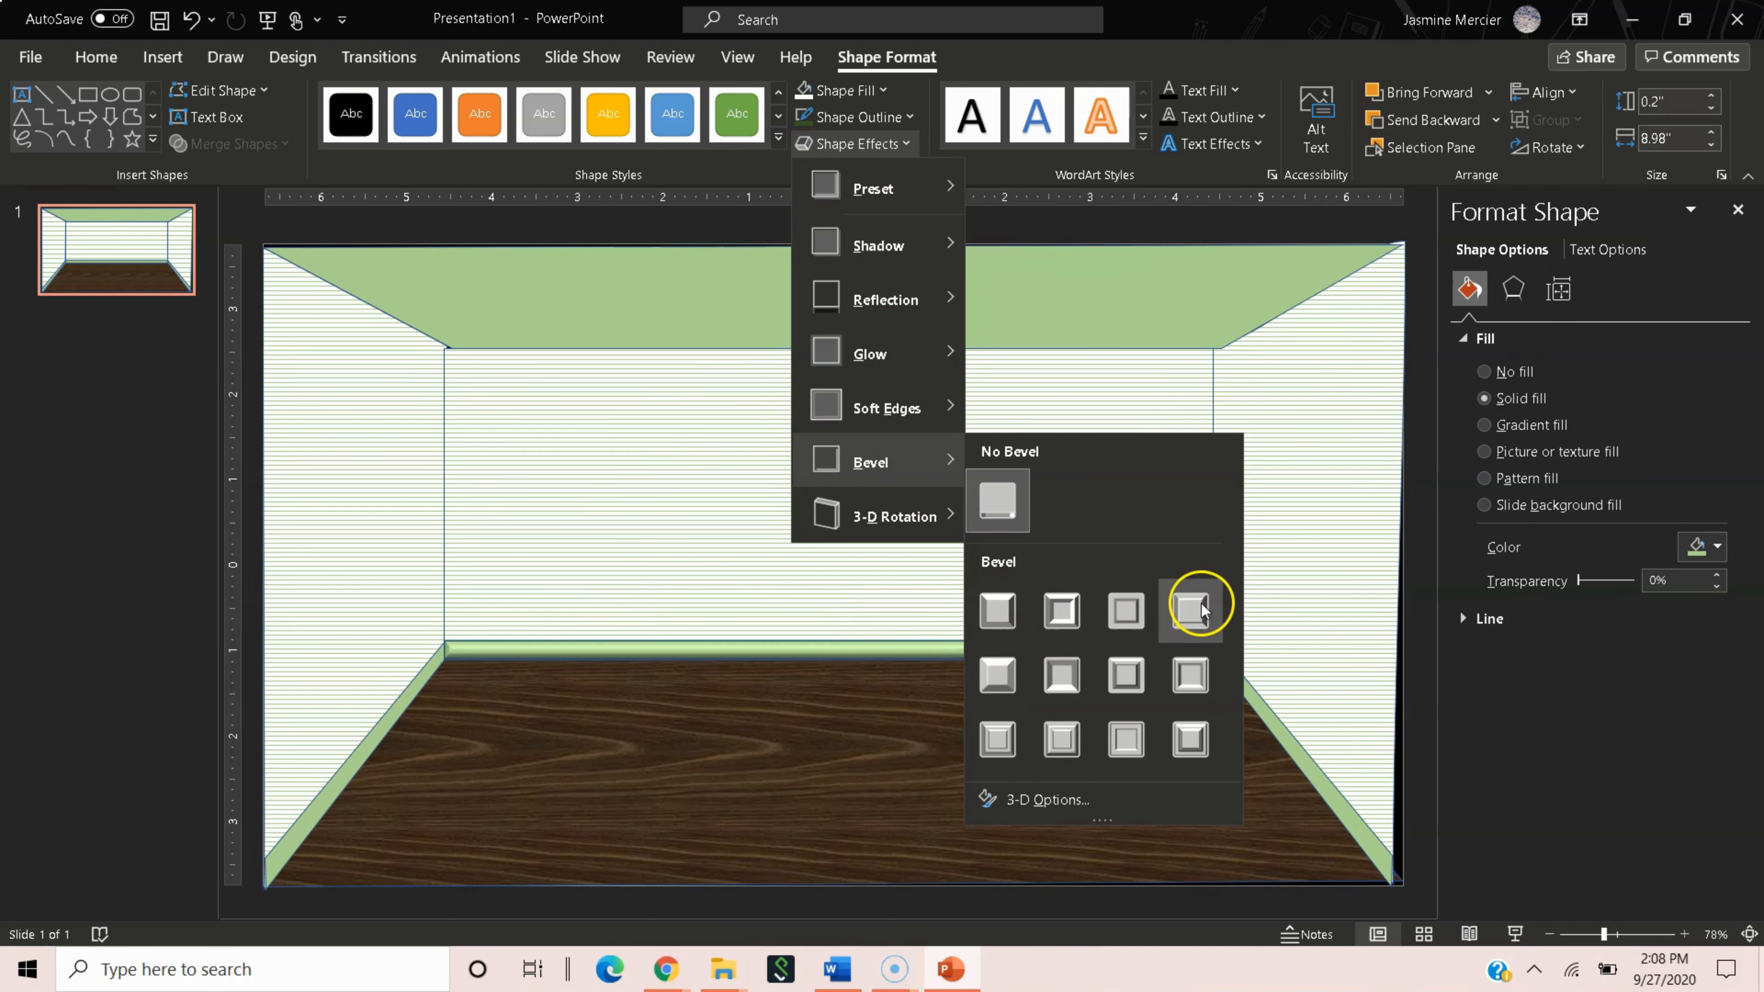
left_click(1146, 614)
left_click(375, 730)
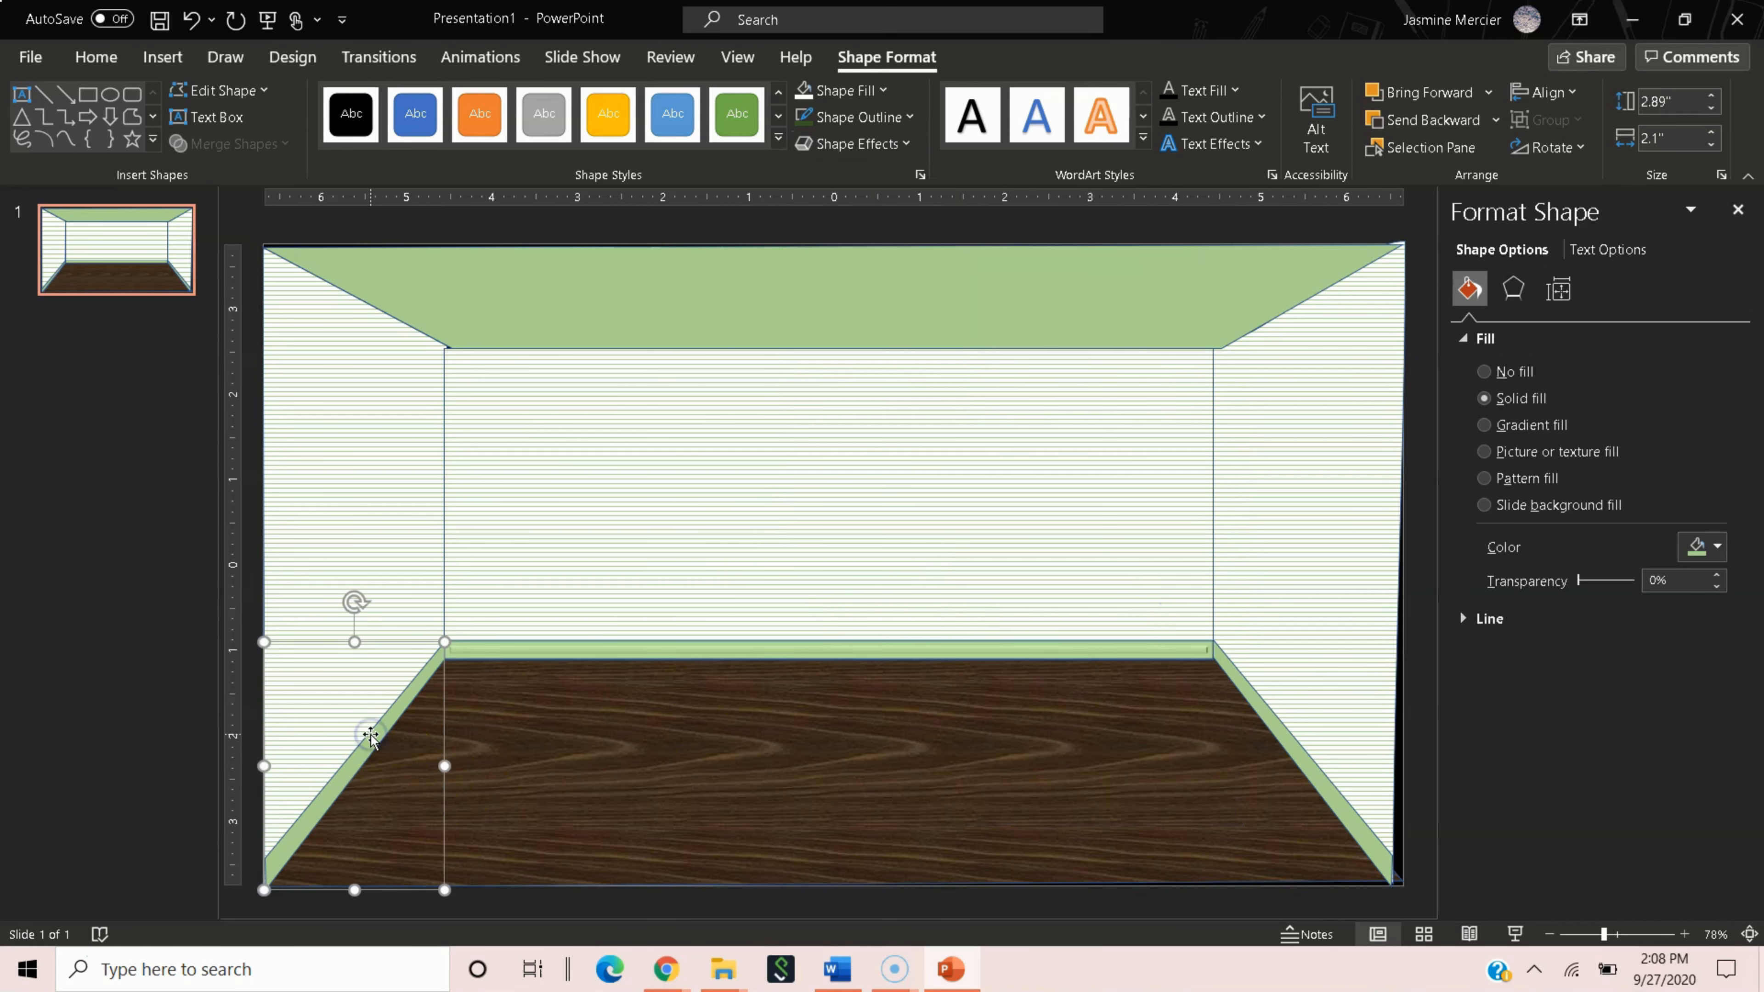
left_click(1271, 717)
Apply a preset shape effect to the back wall and the two side walls.
left_click(803, 709)
left_click(906, 144)
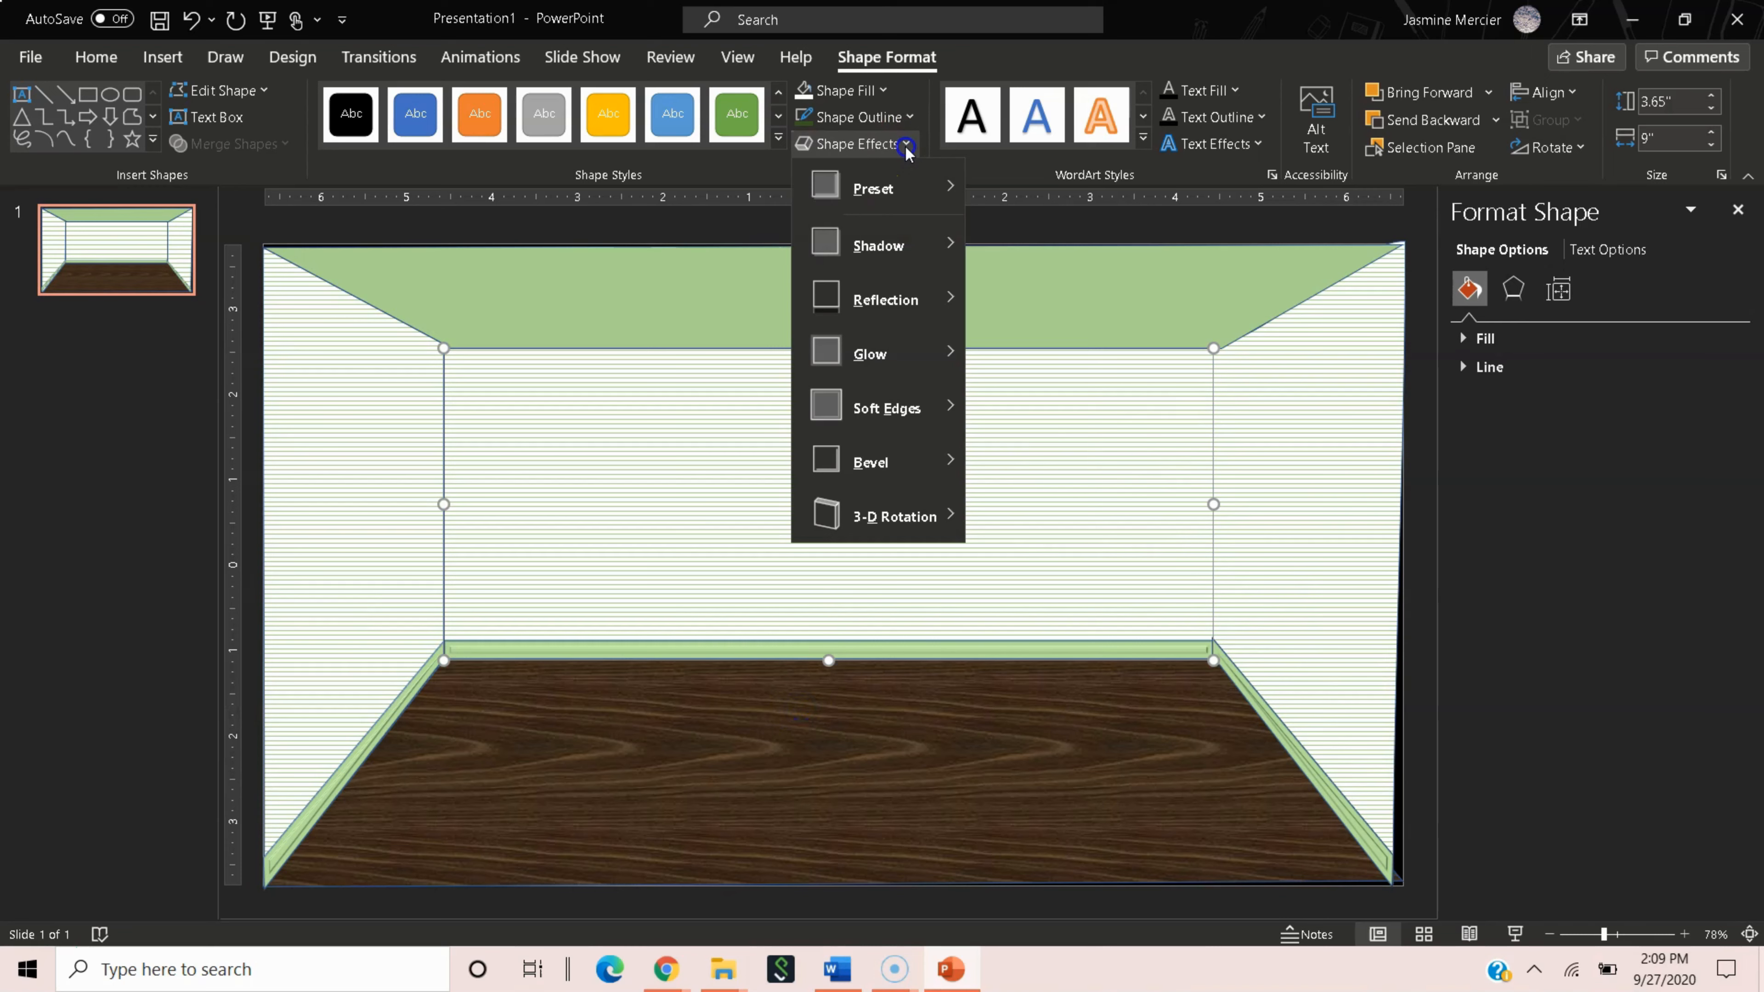
left_click(924, 187)
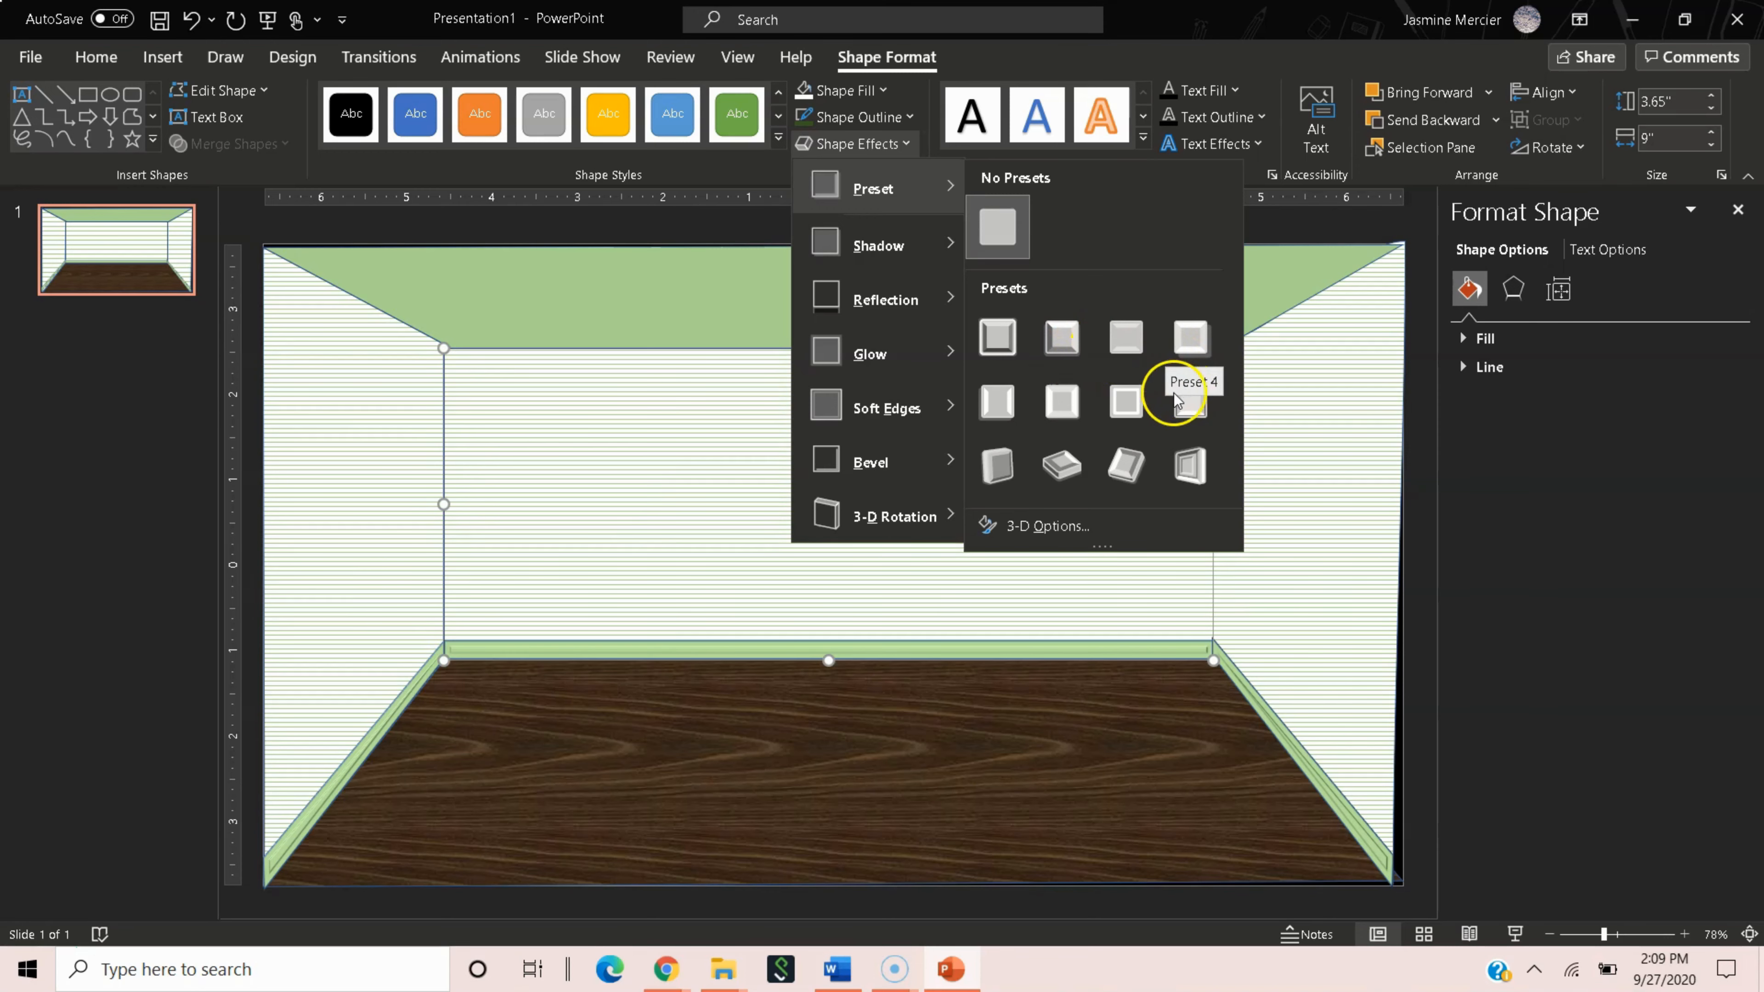
left_click(870, 111)
left_click(870, 142)
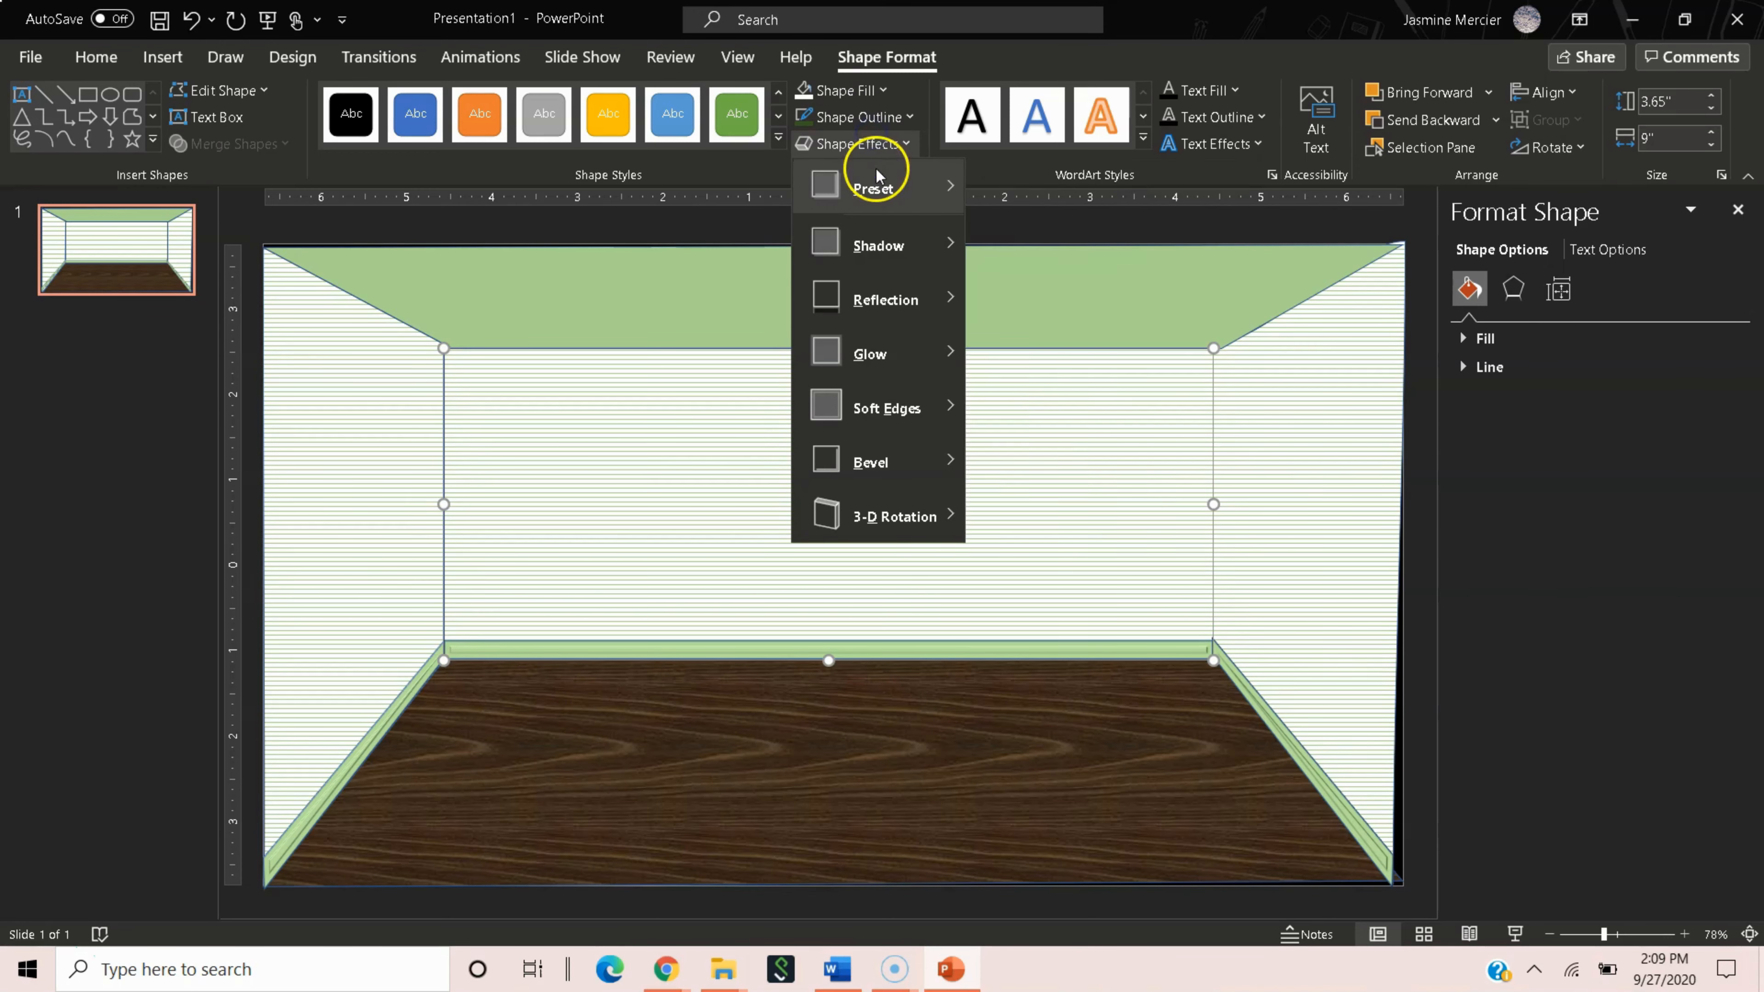
mouse_move(876, 175)
left_click(1087, 418)
left_click(1263, 434)
left_click(357, 538)
Recolor the wood floor dark green and brighten it with a picture correction.
left_click(405, 799)
left_click(996, 59)
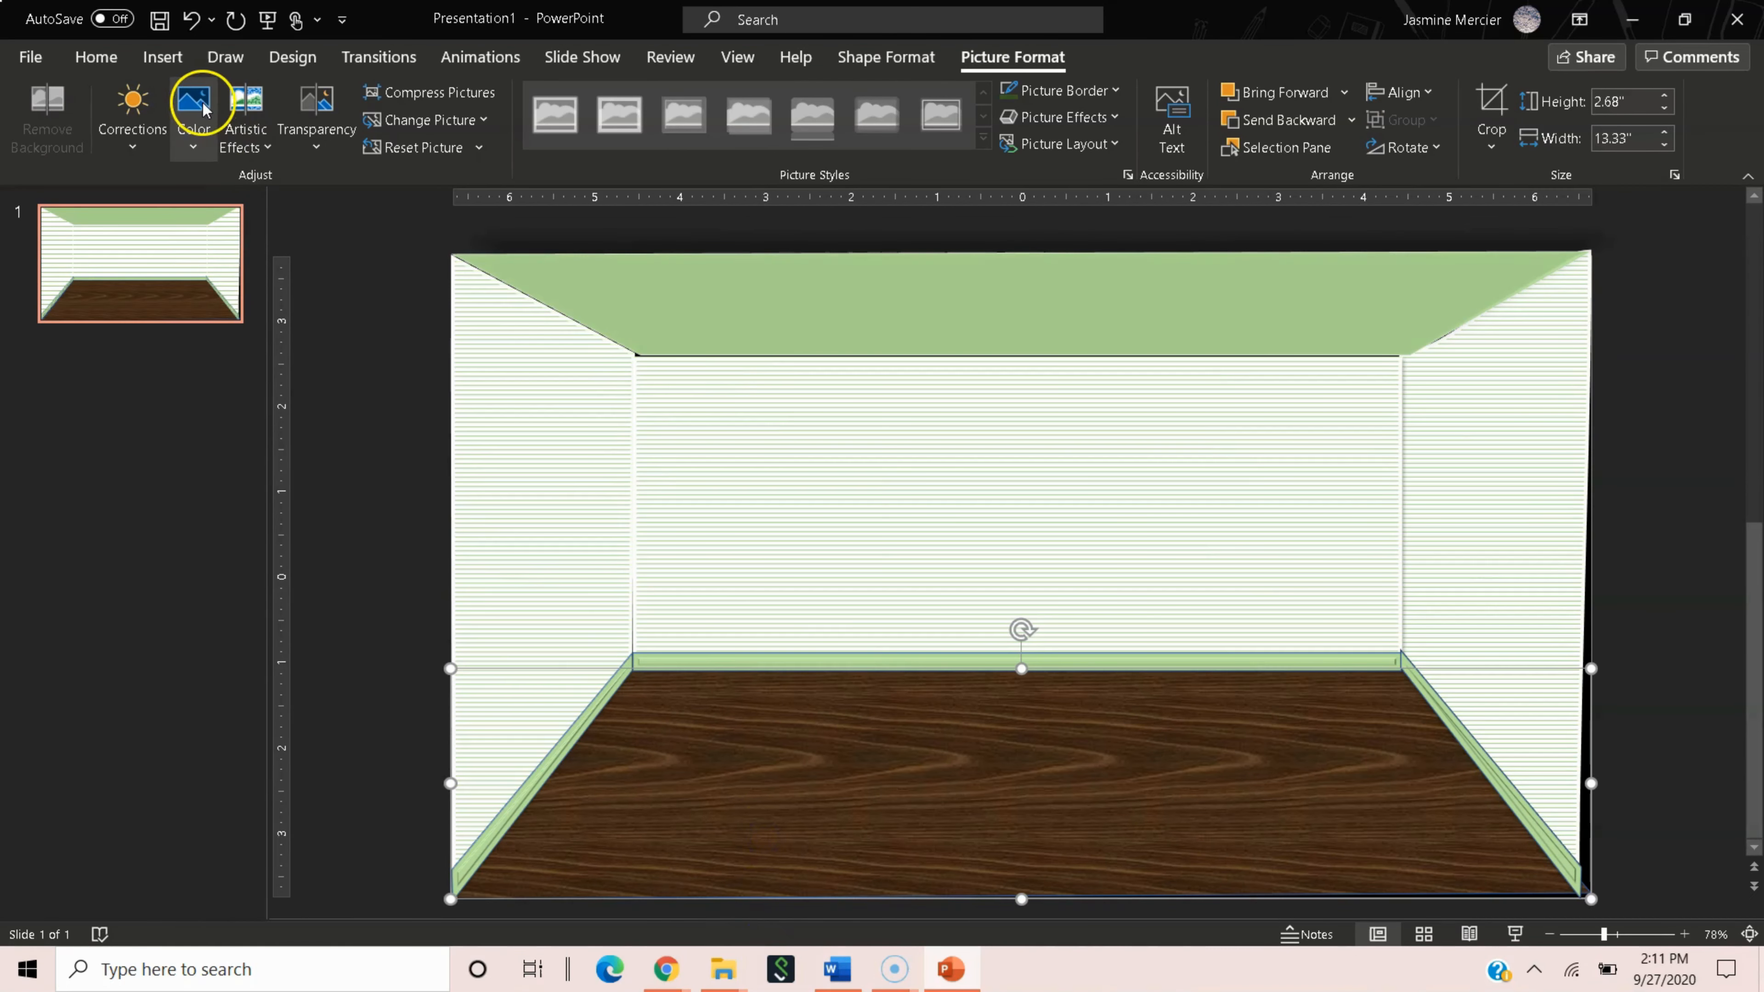
left_click(196, 104)
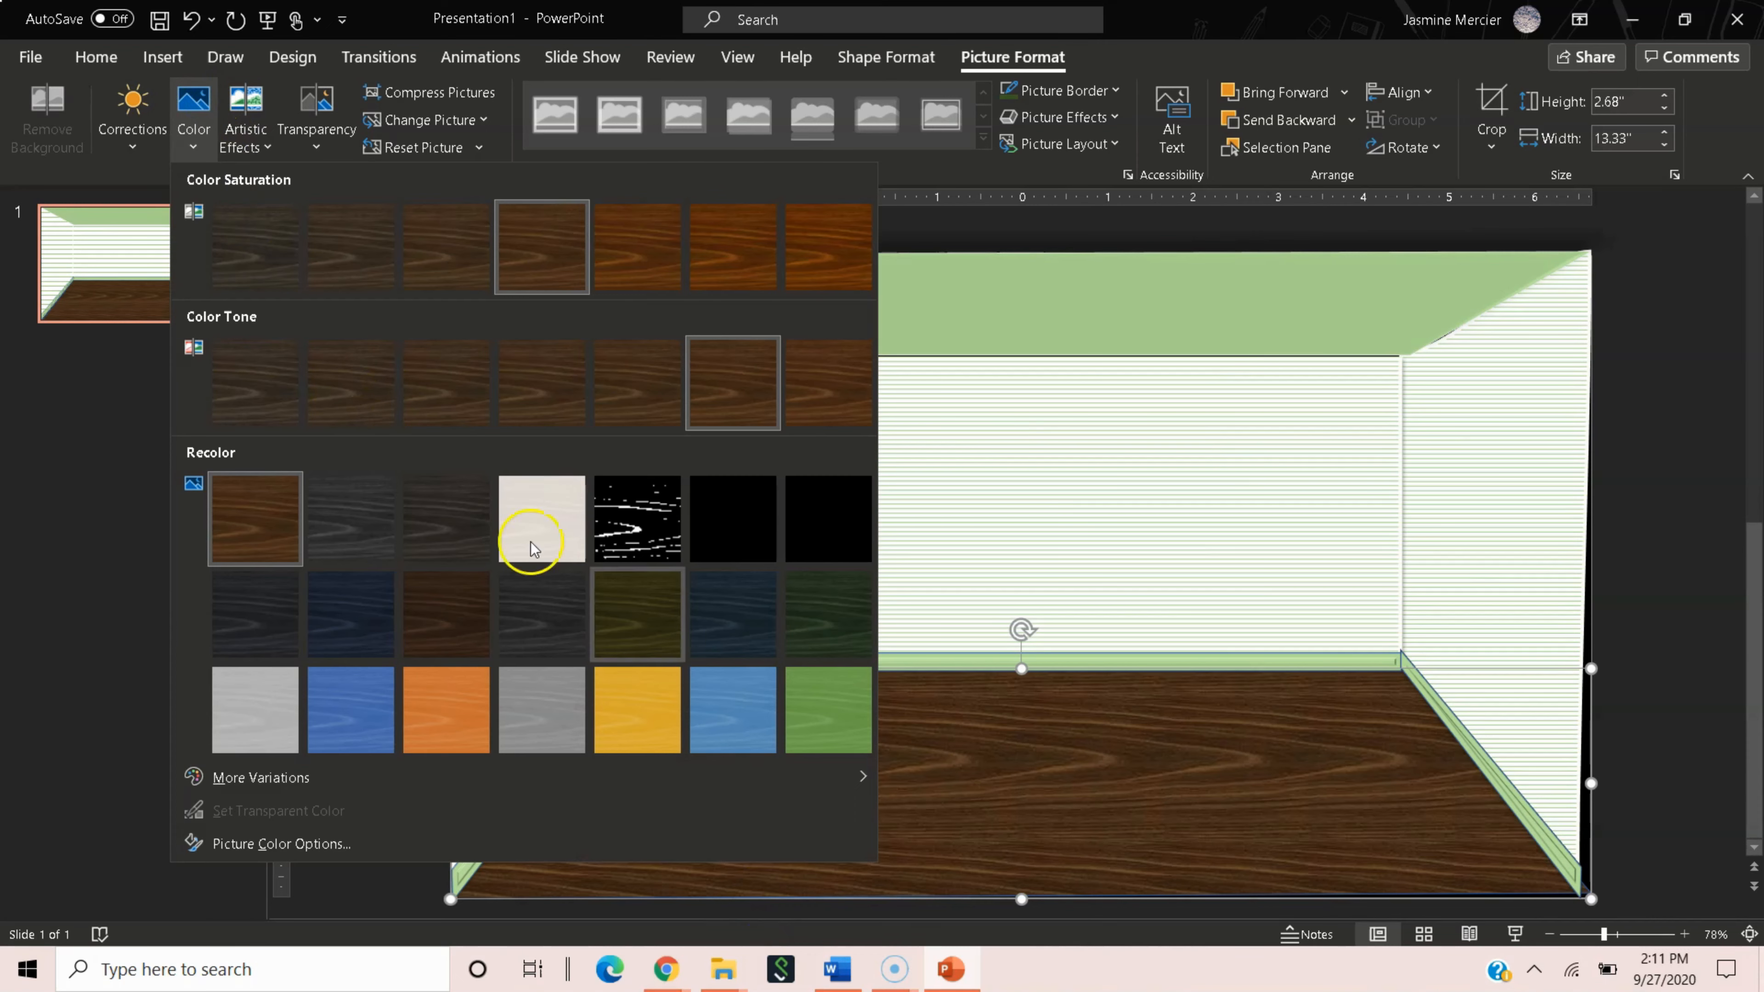
left_click(841, 584)
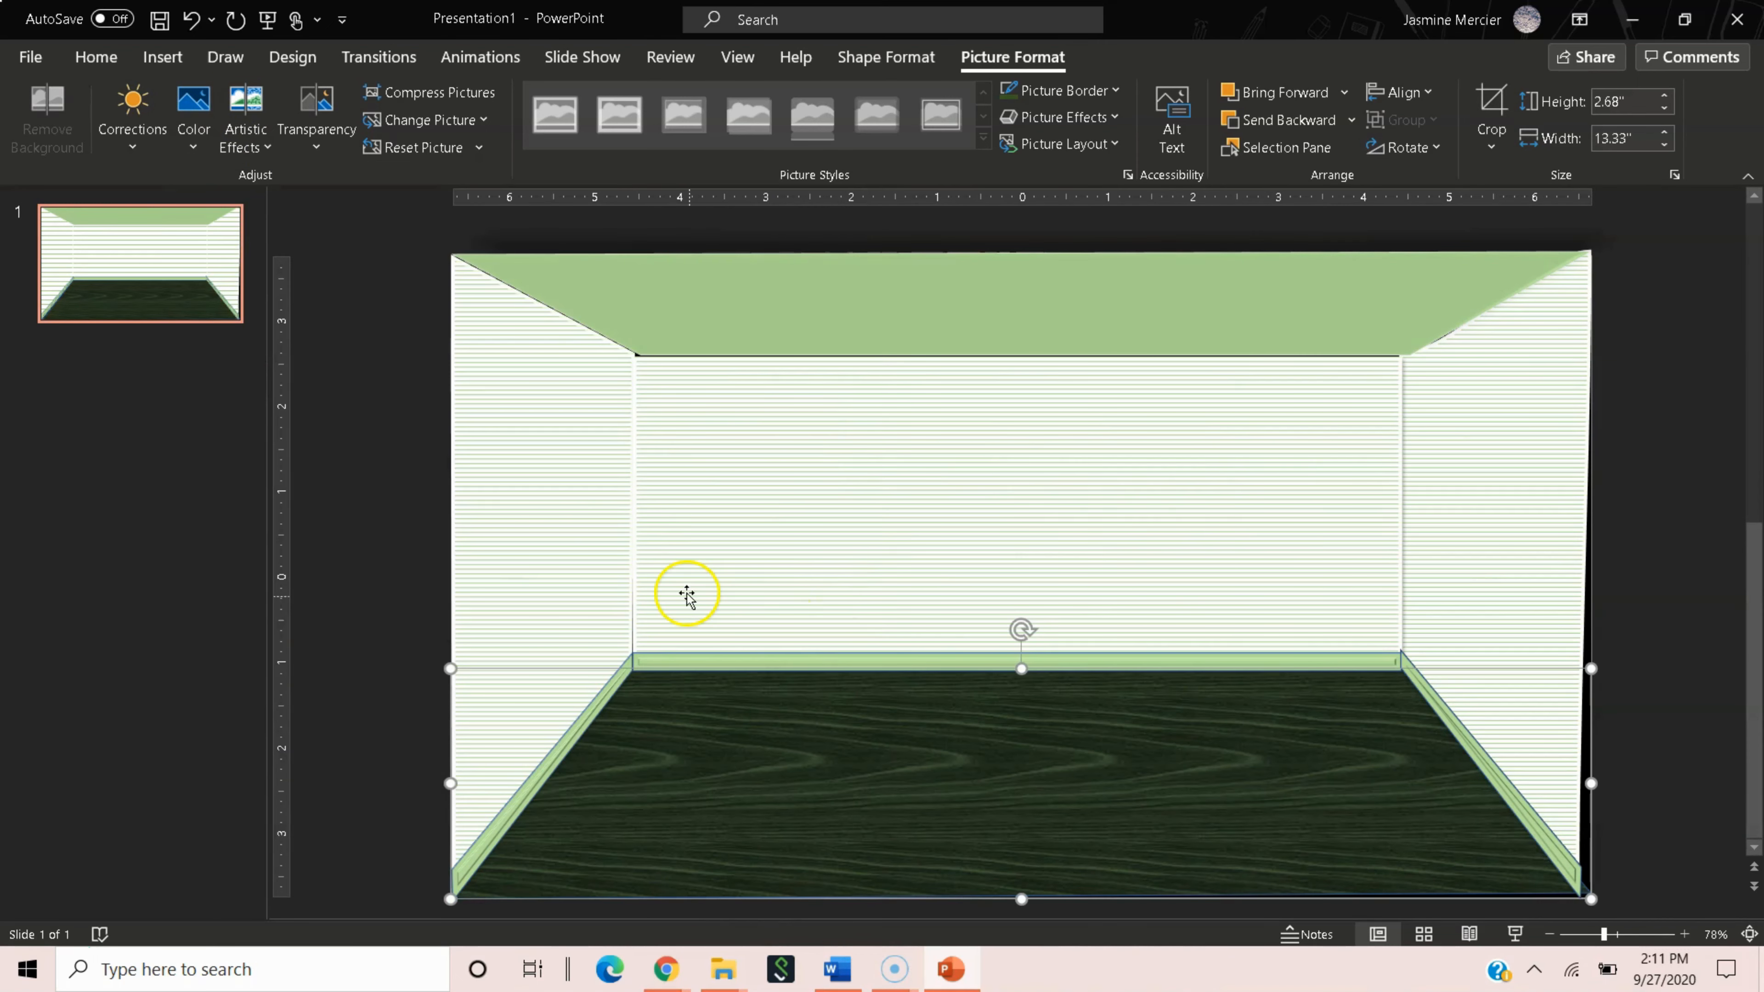
left_click(152, 142)
left_click(583, 506)
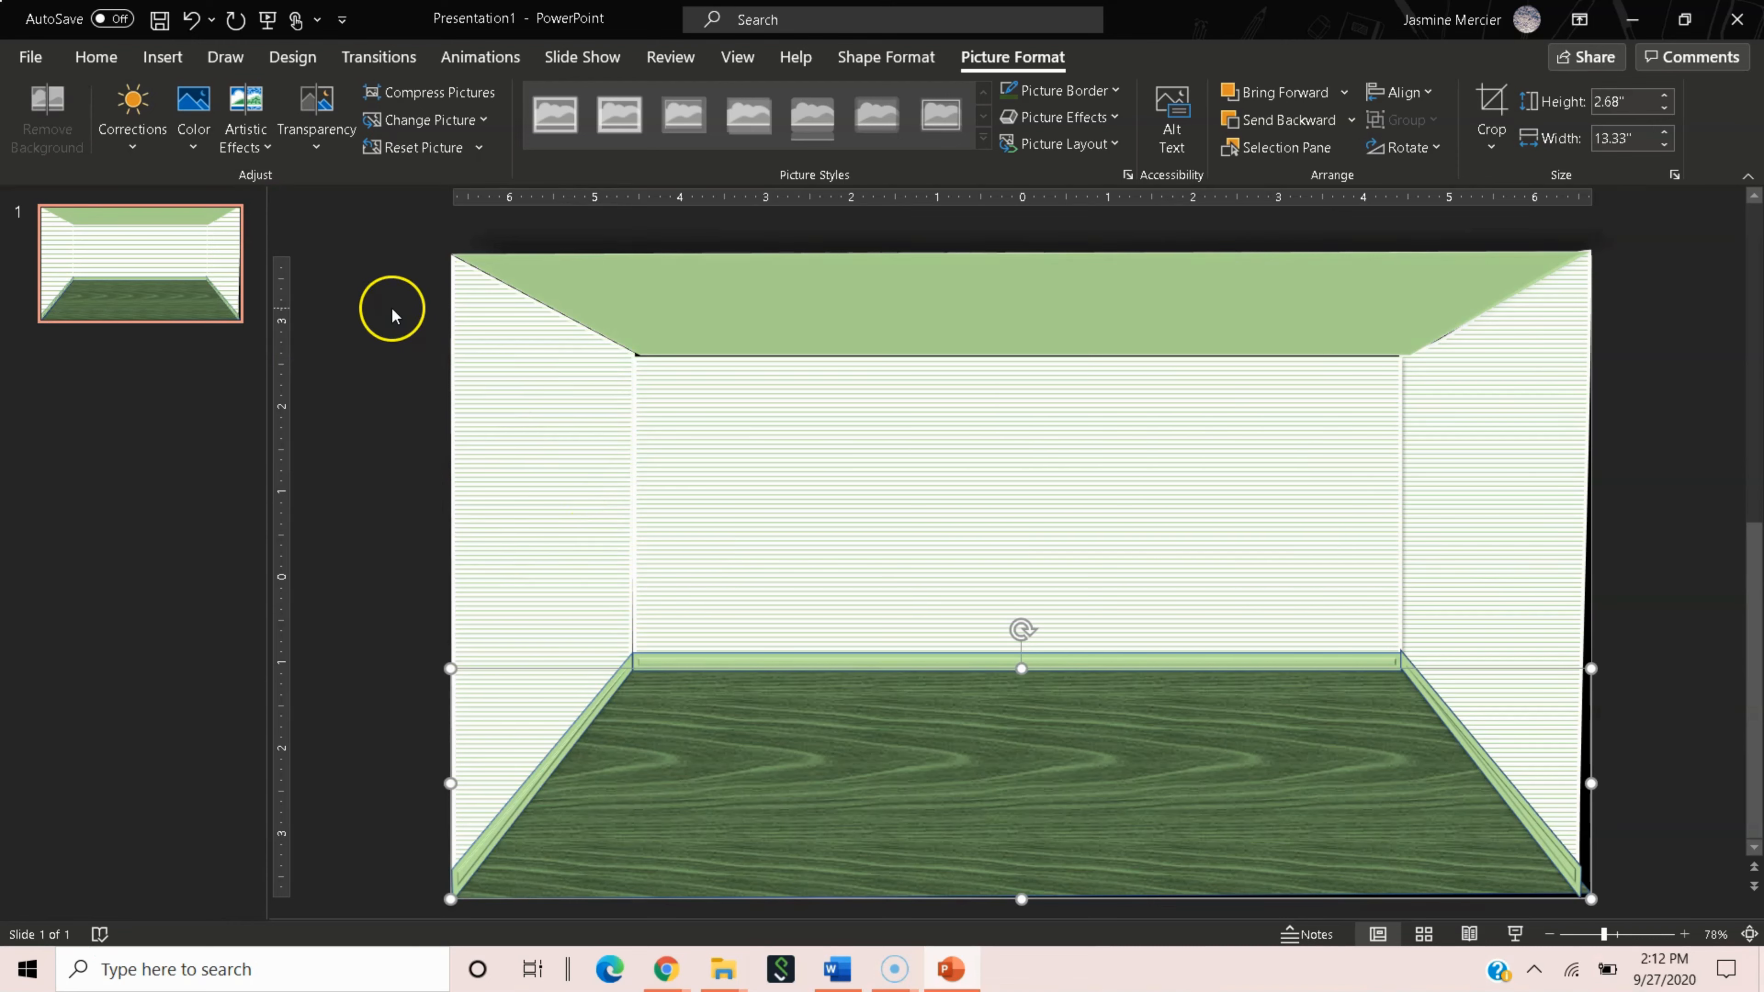
left_click(381, 250)
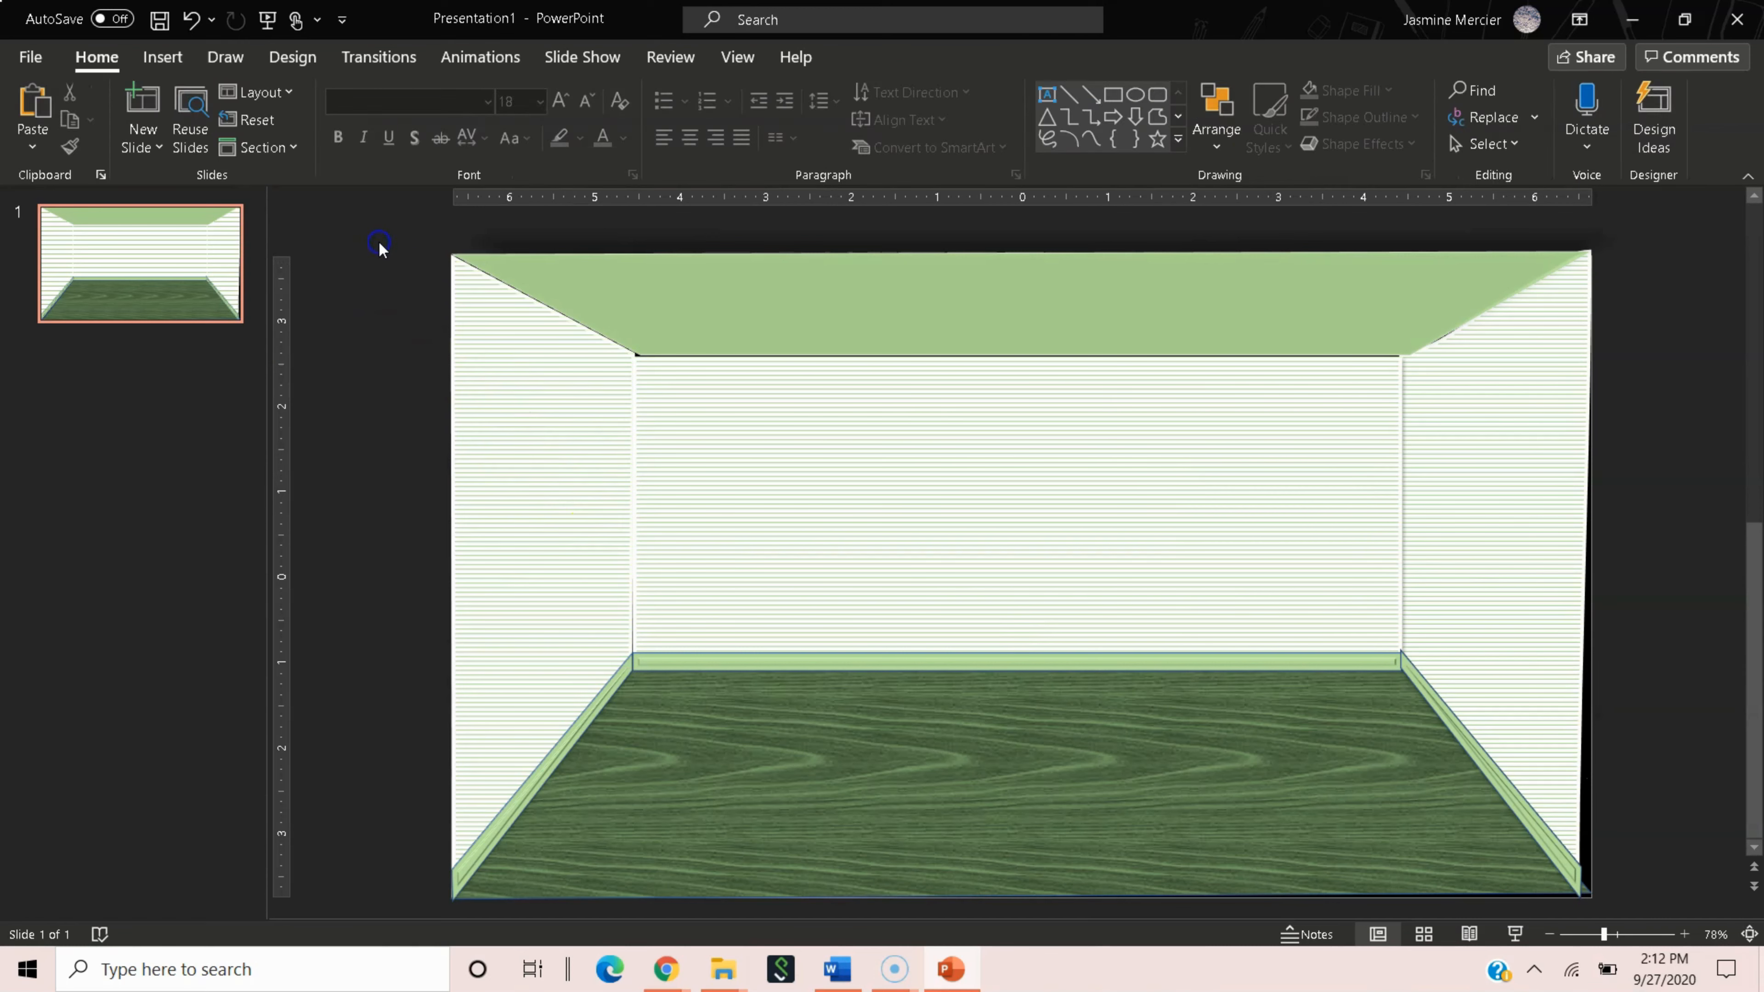
Draw a door rectangle about 3.45" high by 1.79" wide near the back wall's left end and fill it light green.
left_click(164, 59)
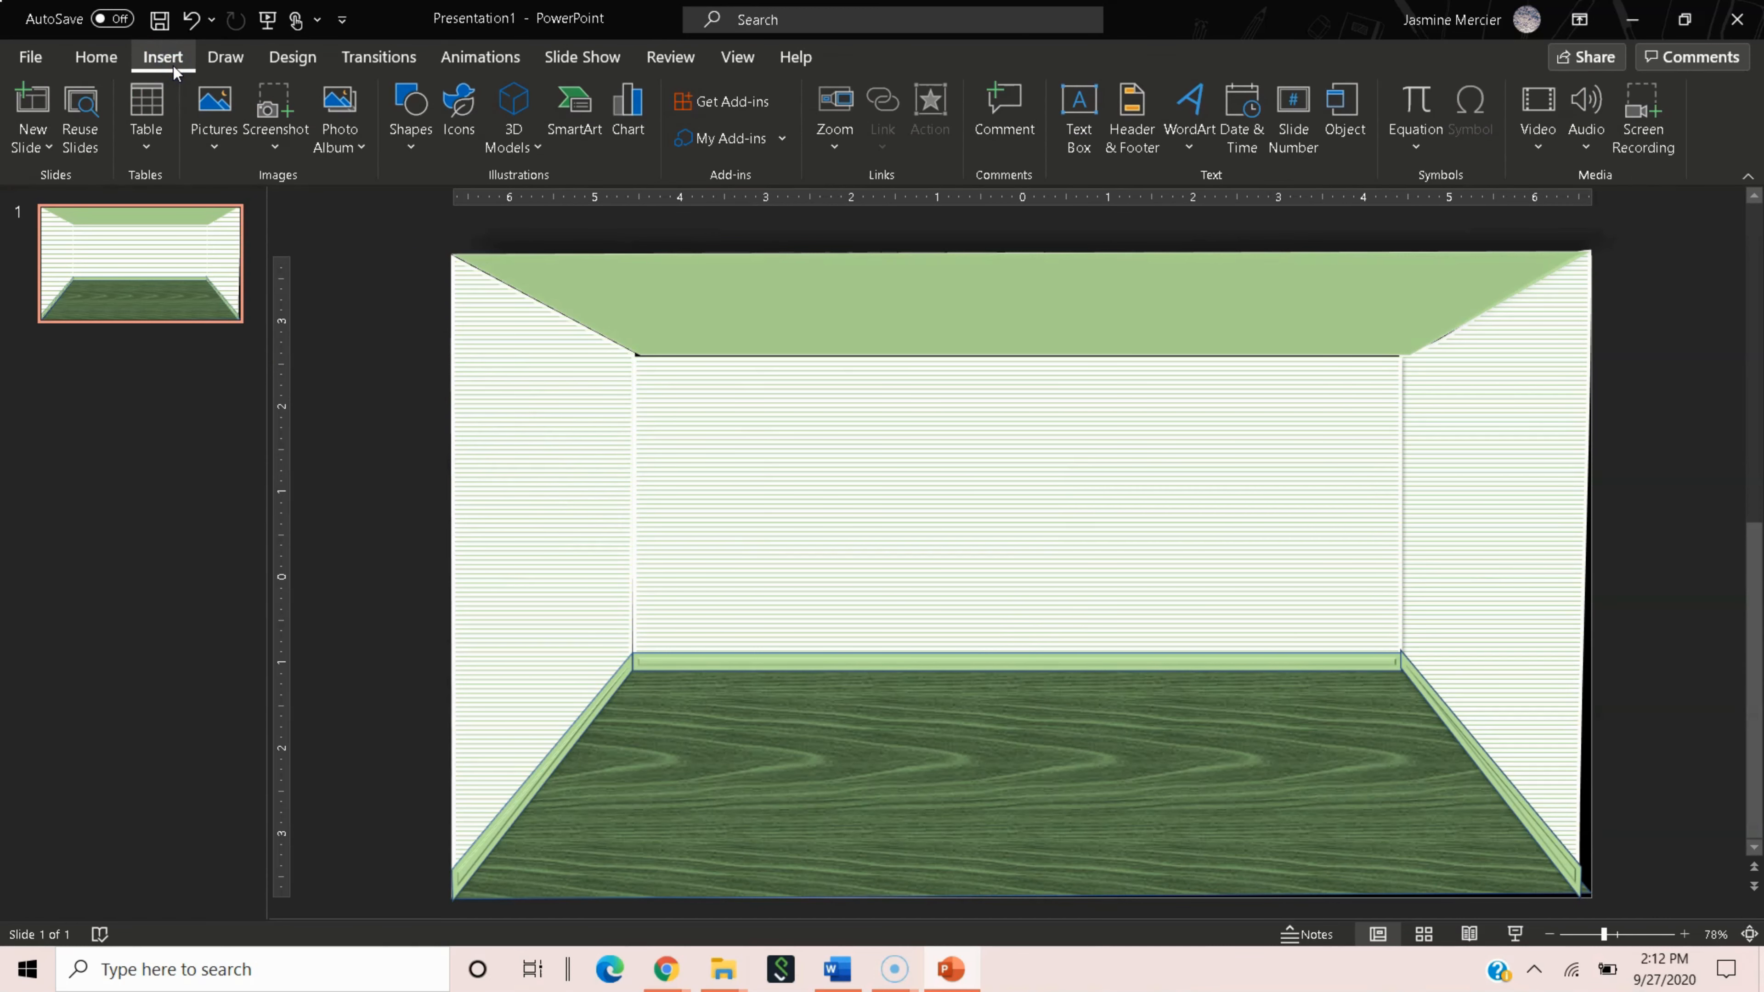
left_click(410, 135)
left_click(468, 210)
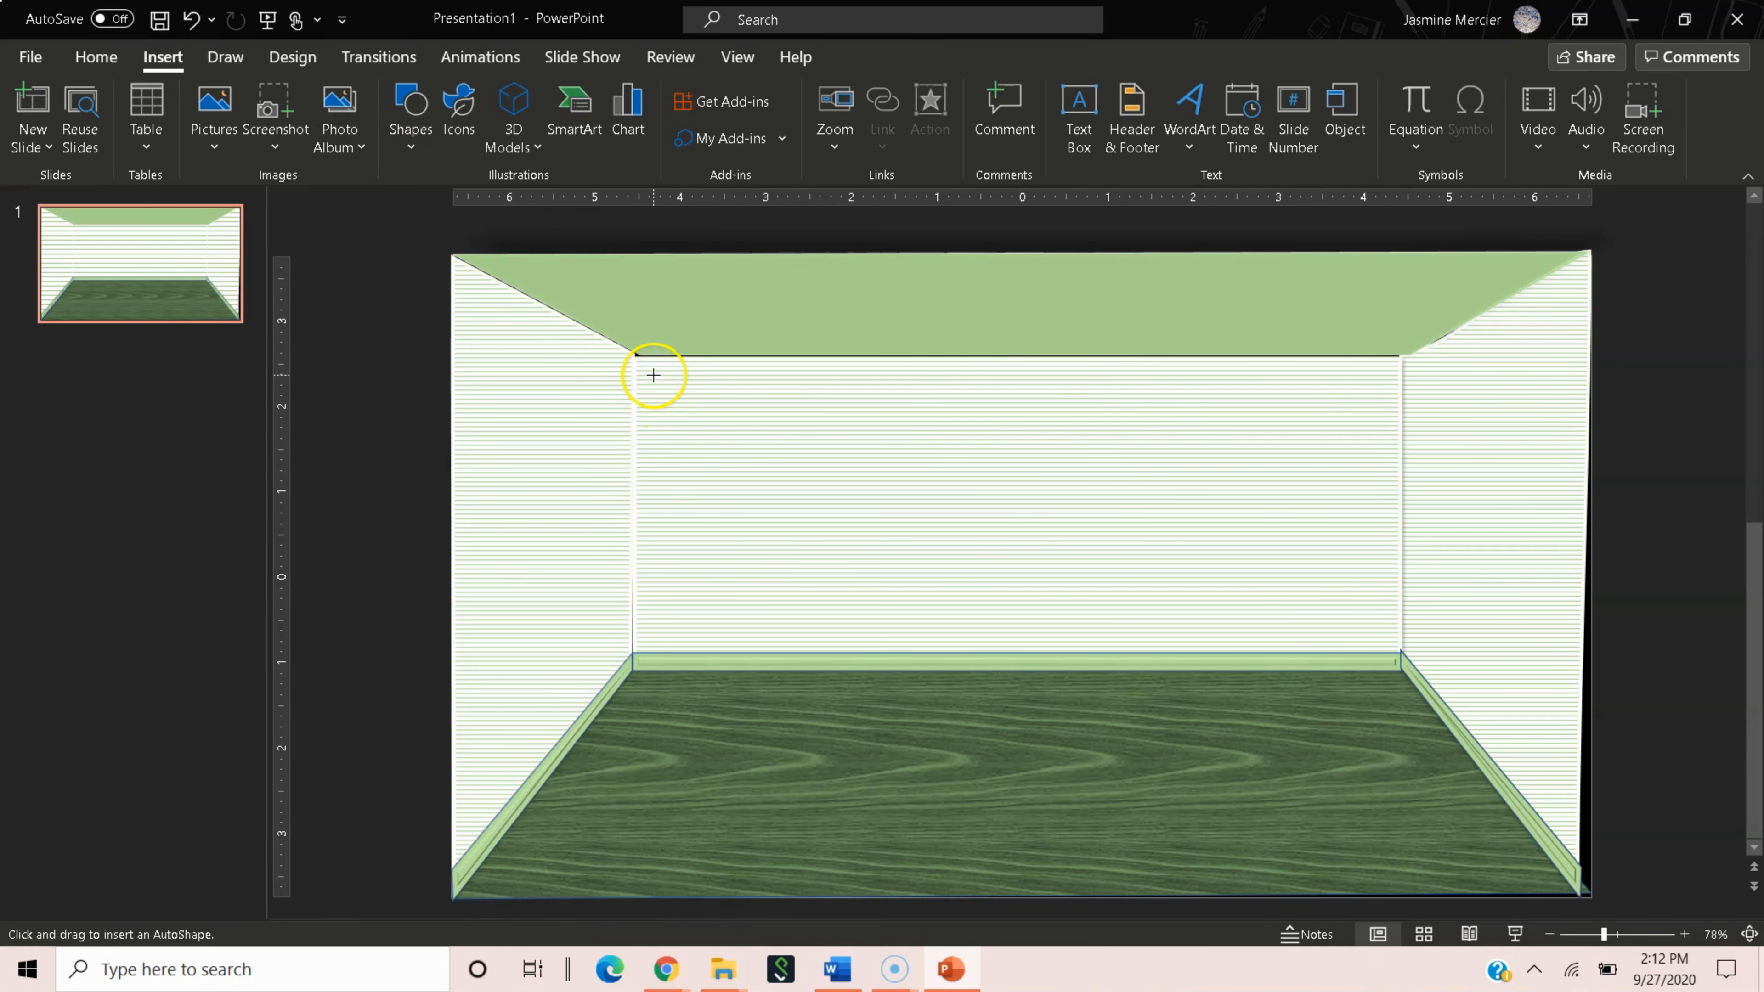
left_click_drag(653, 373, 806, 670)
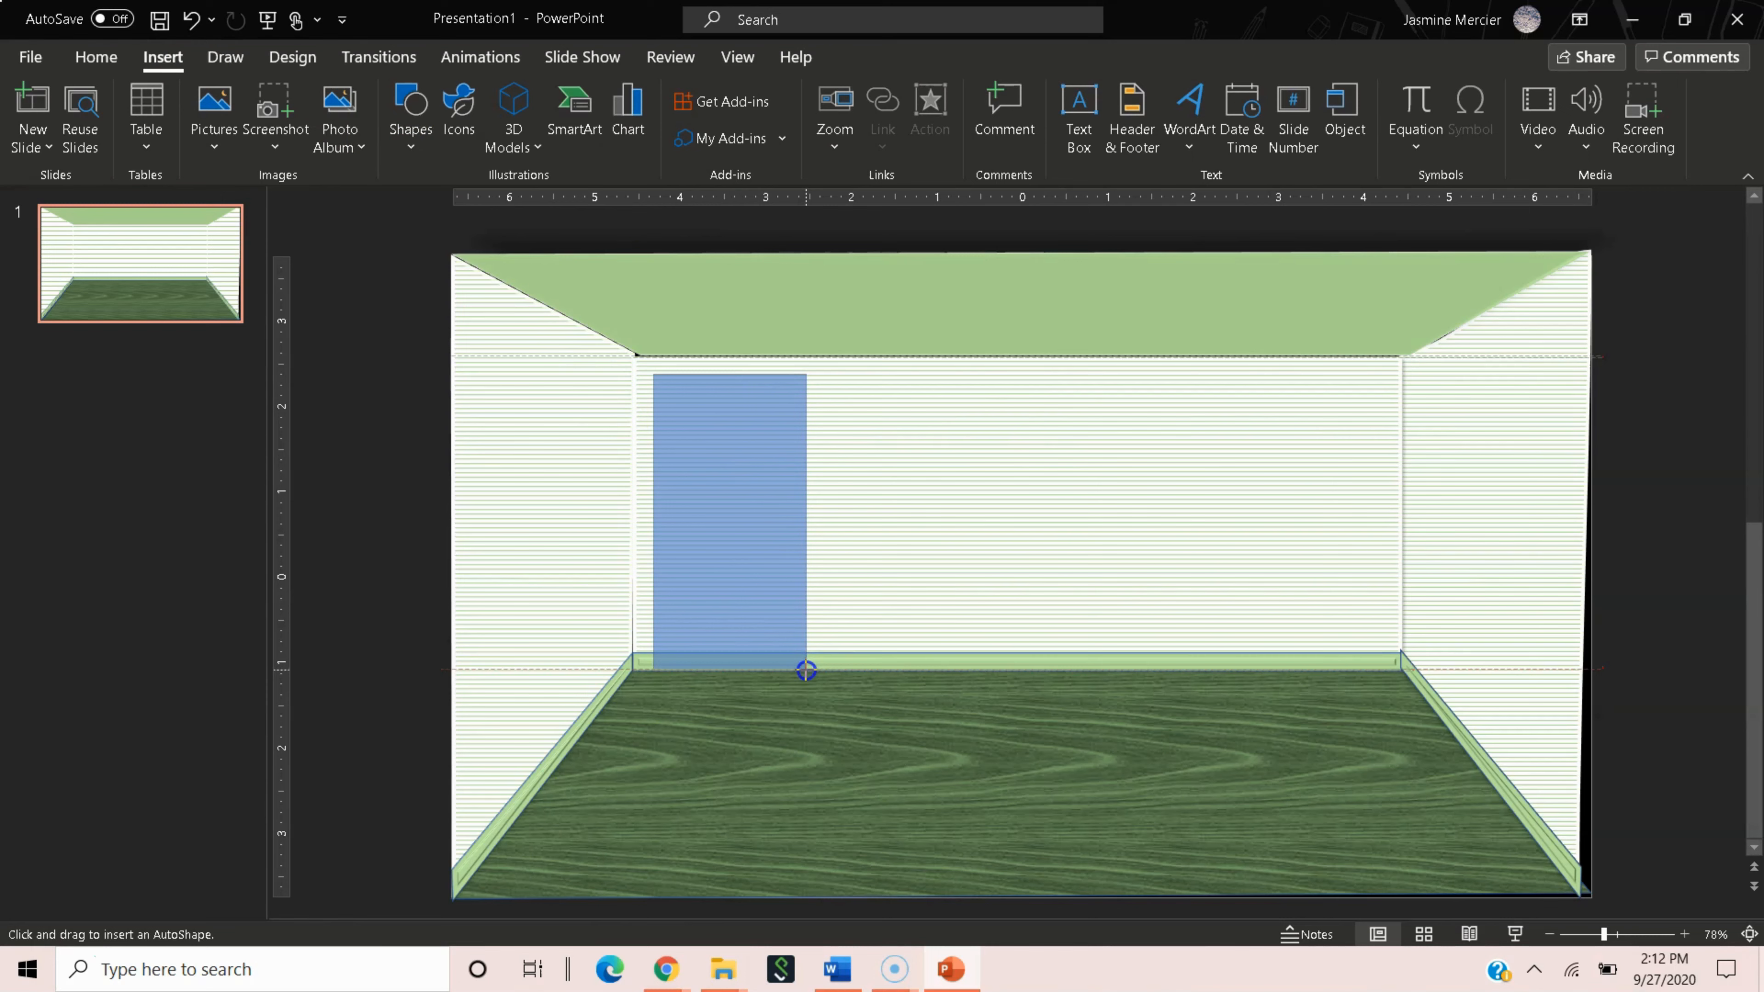
left_click(881, 90)
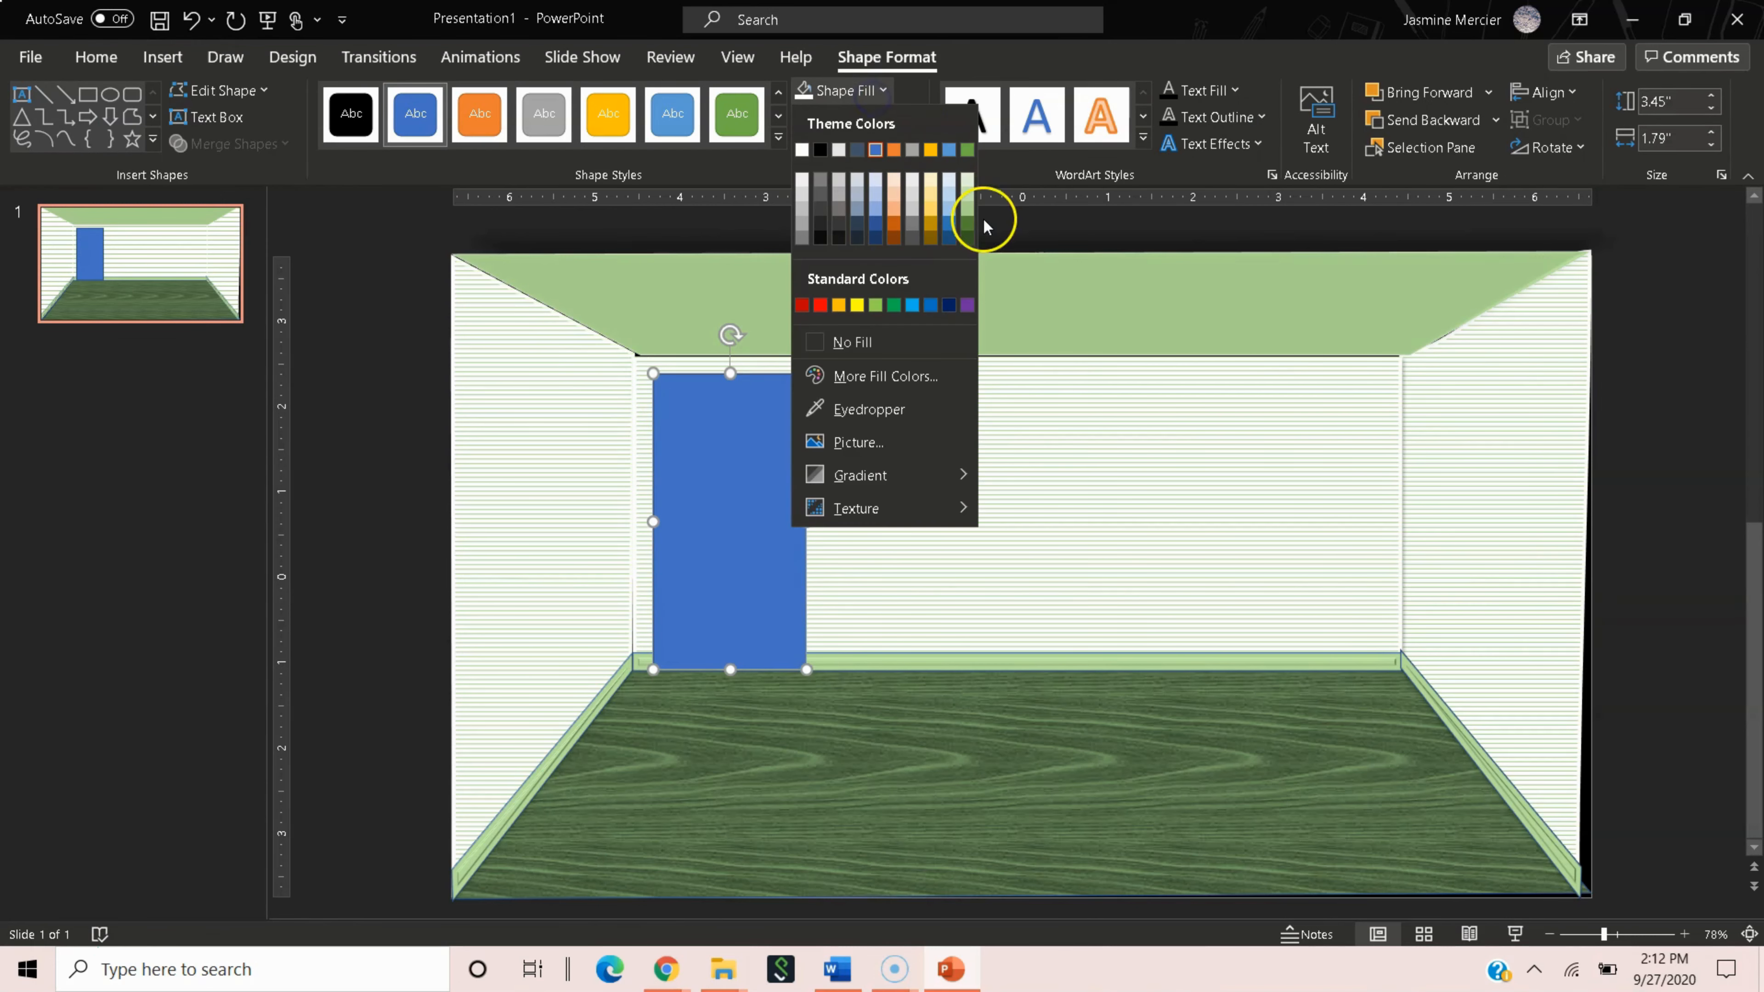
left_click(970, 200)
Outline the door in dark green and give it a bevel effect.
left_click(896, 116)
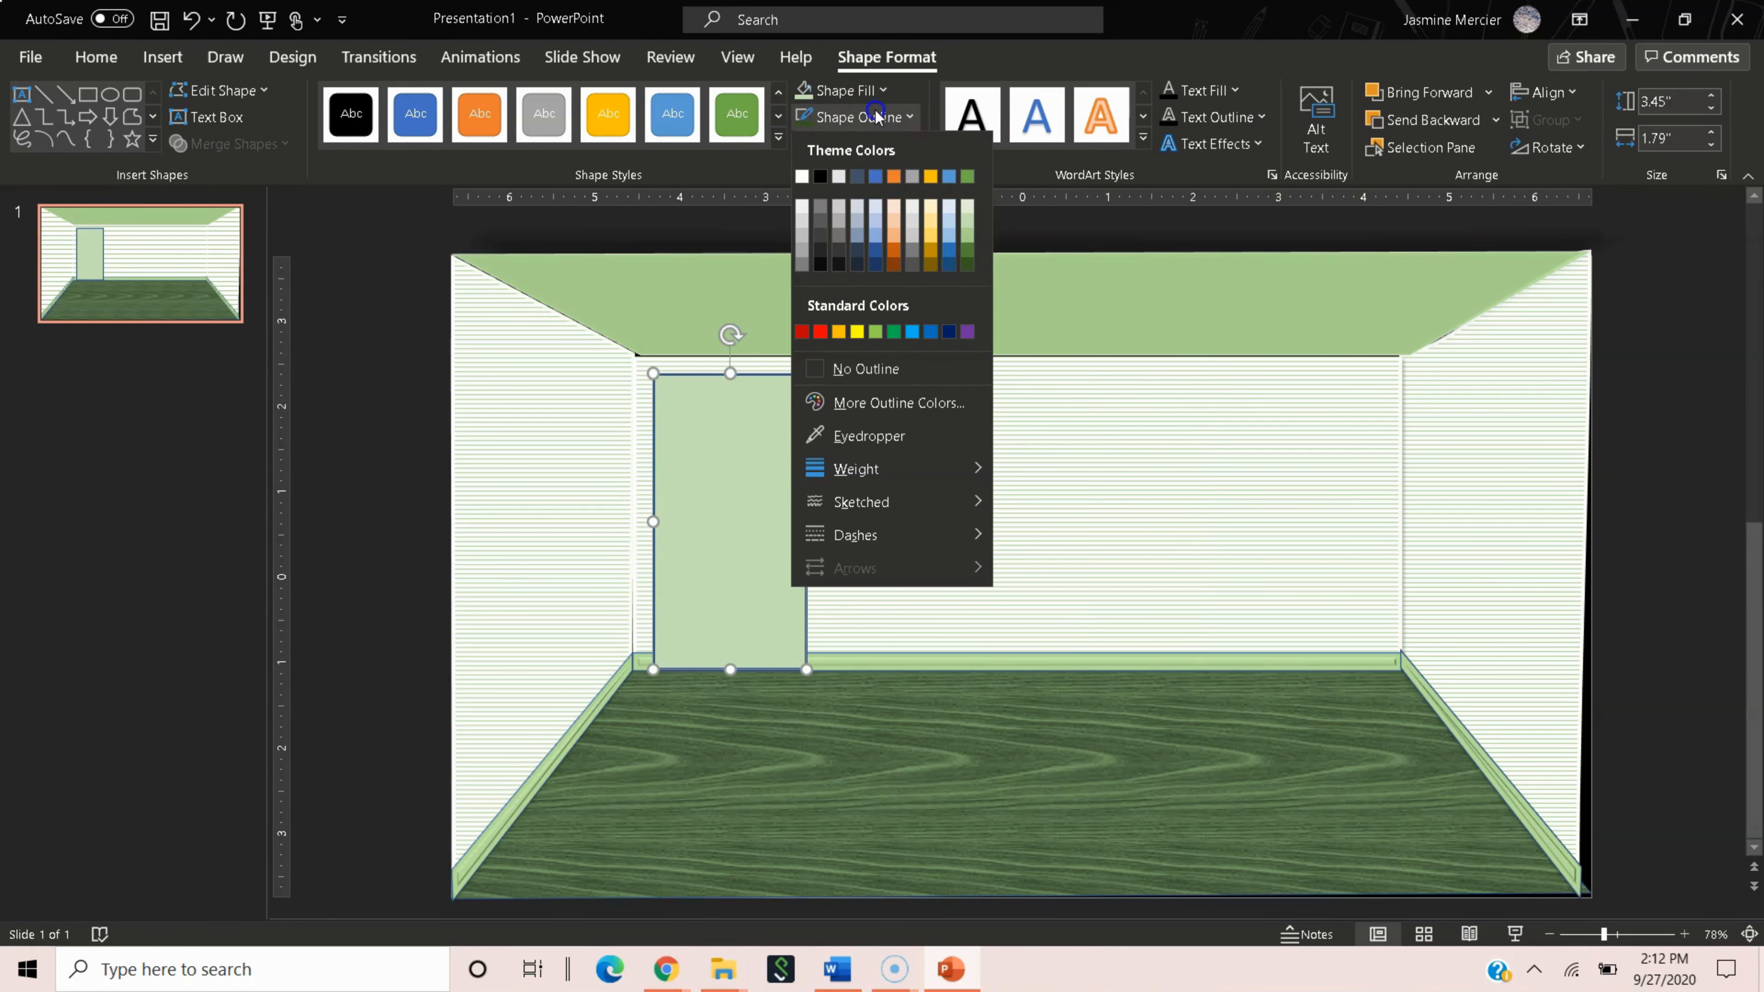
left_click(854, 143)
mouse_move(931, 459)
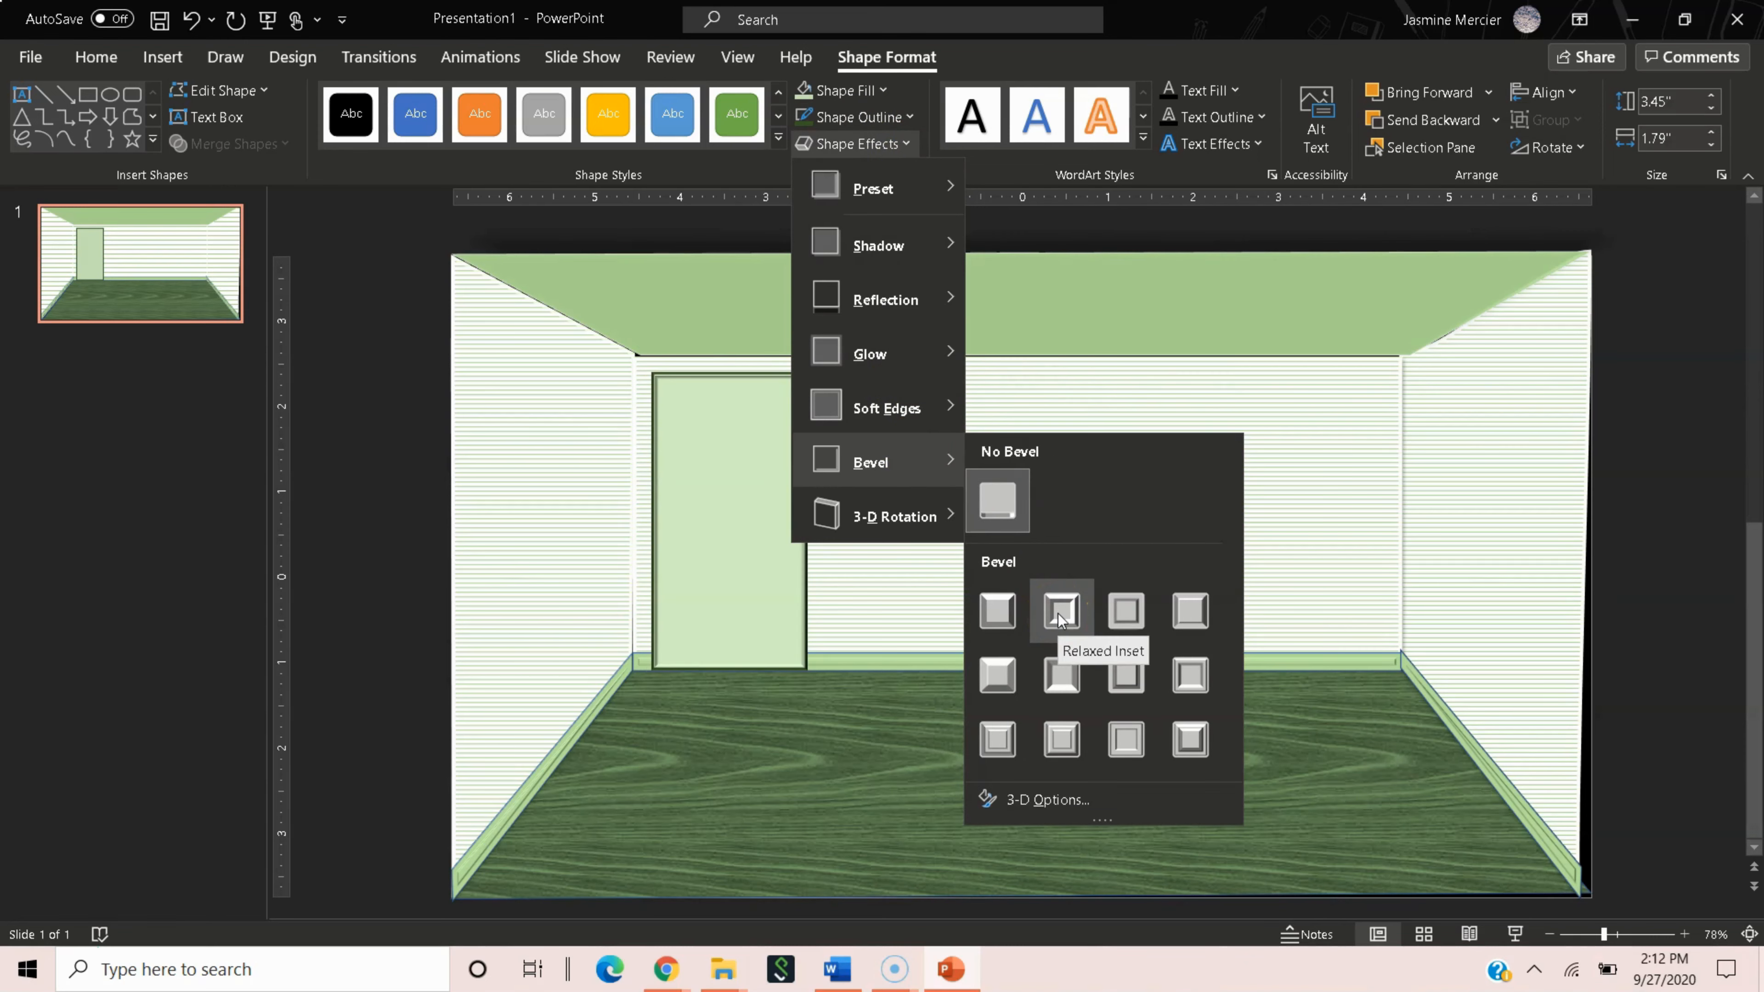
left_click(1124, 615)
left_click(889, 146)
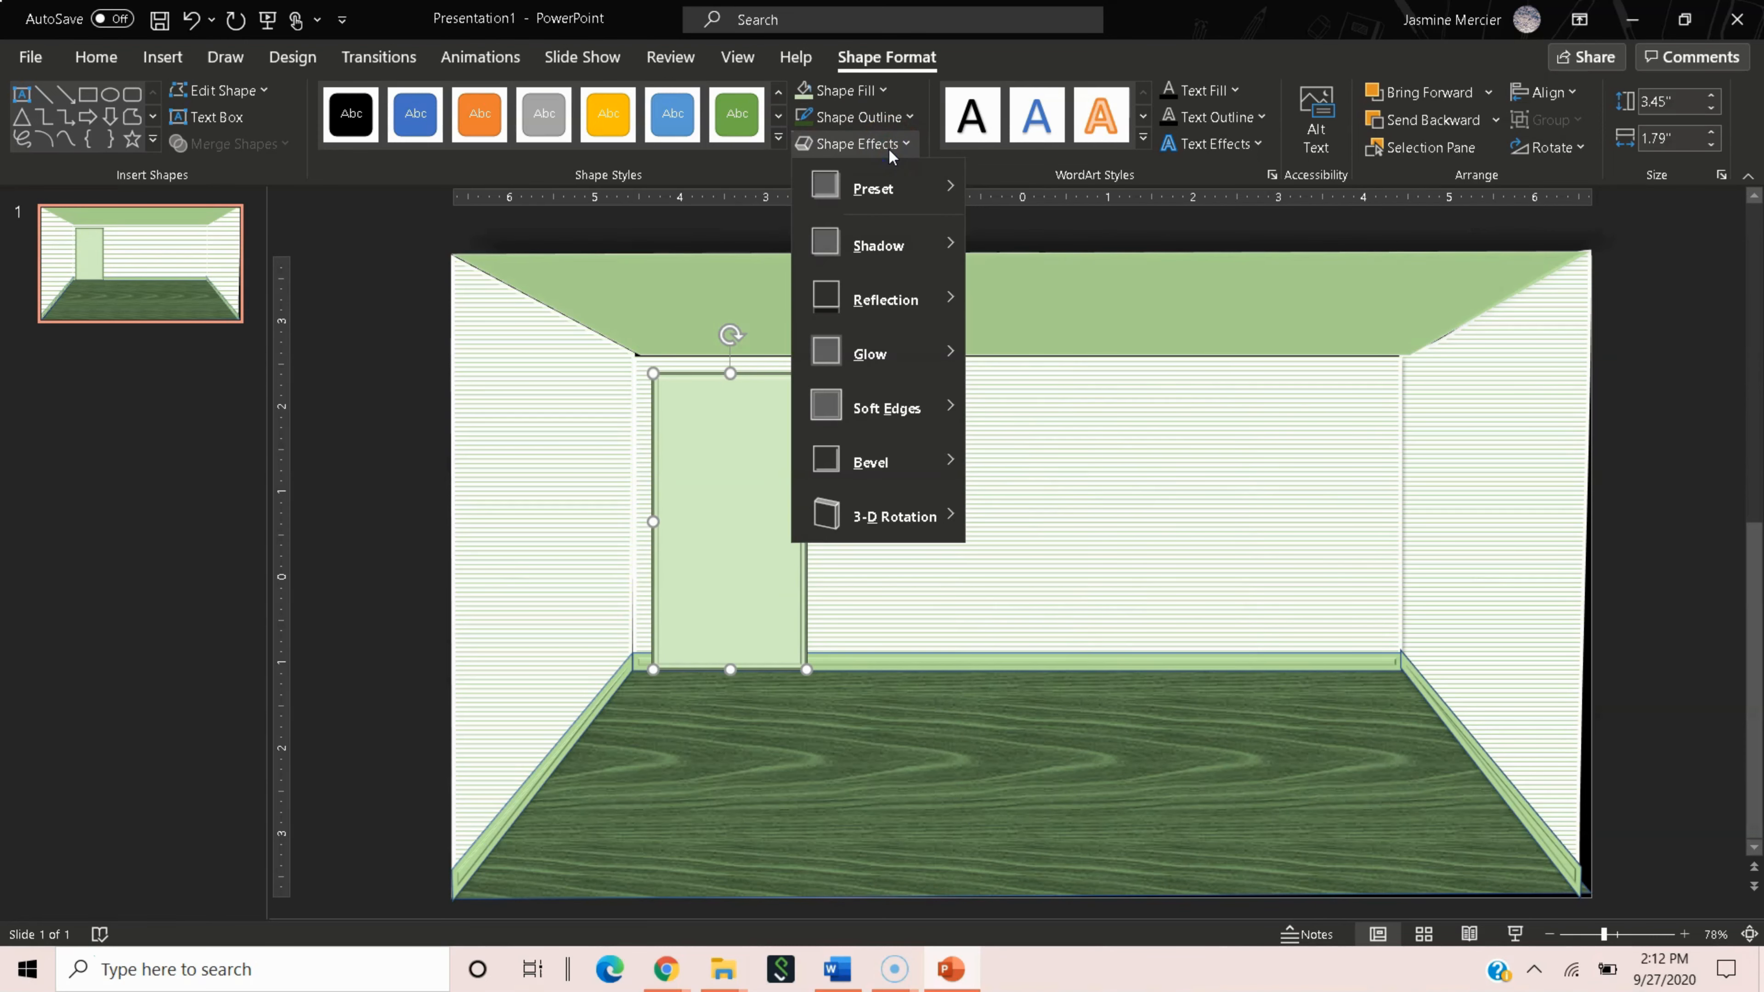
mouse_move(913, 514)
left_click(995, 609)
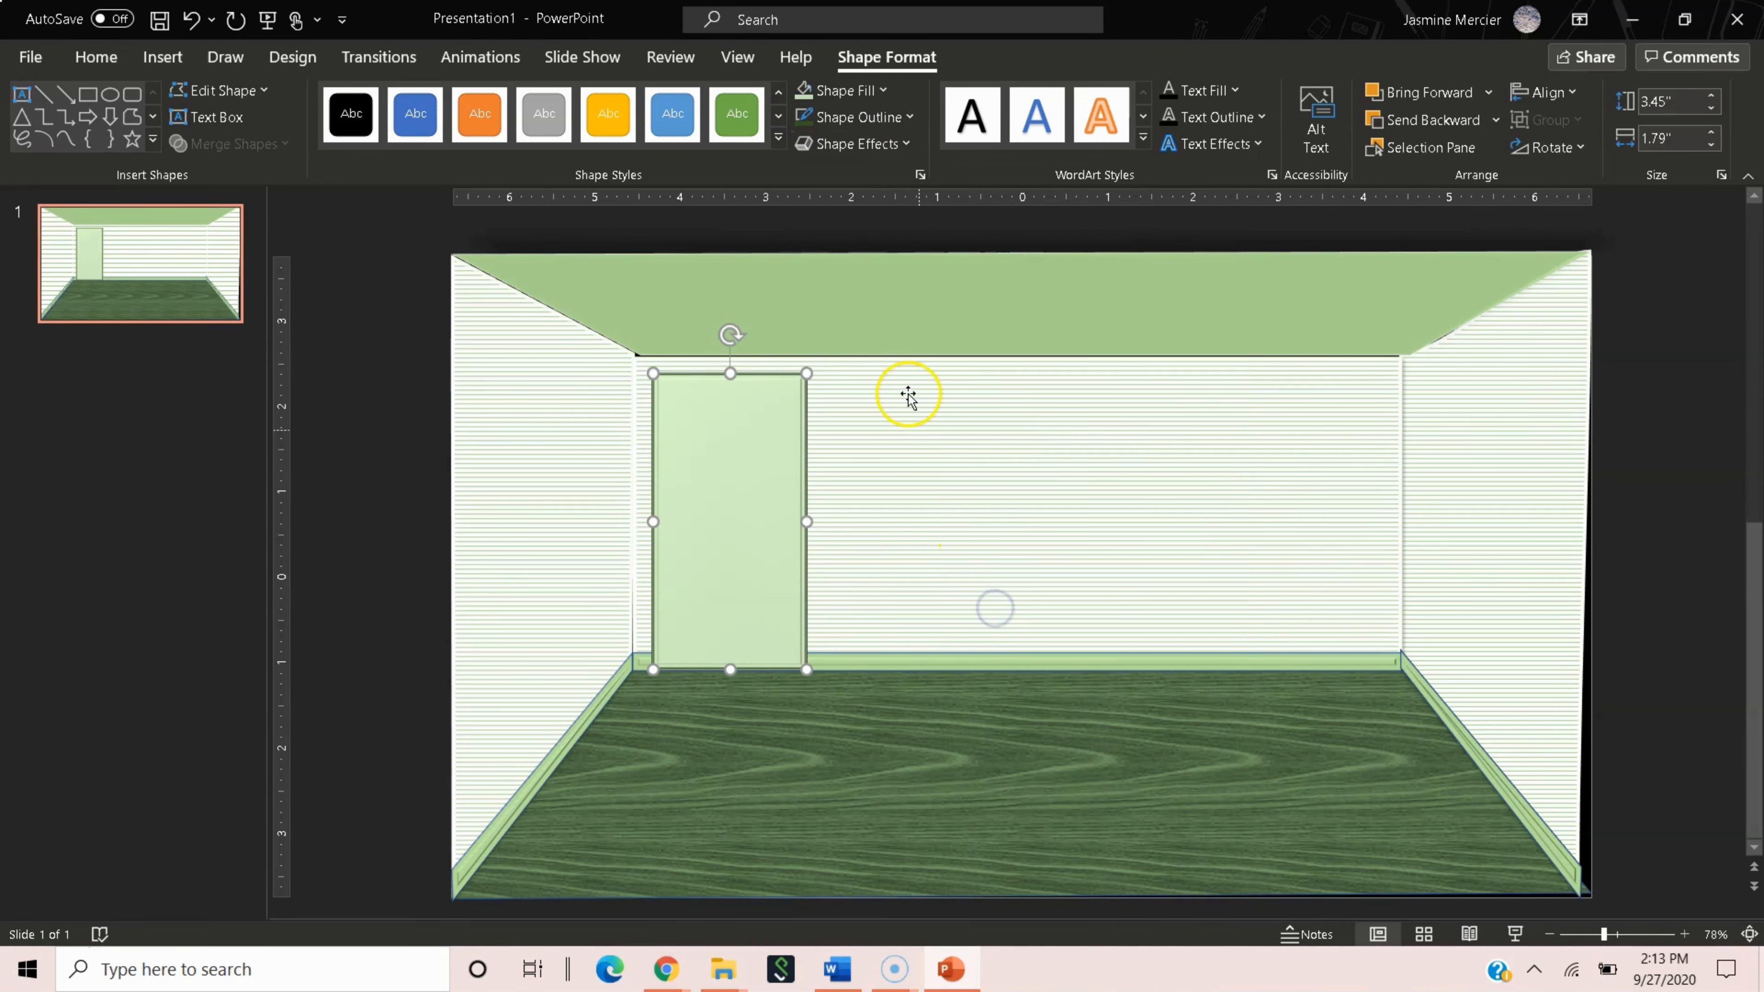
left_click(905, 146)
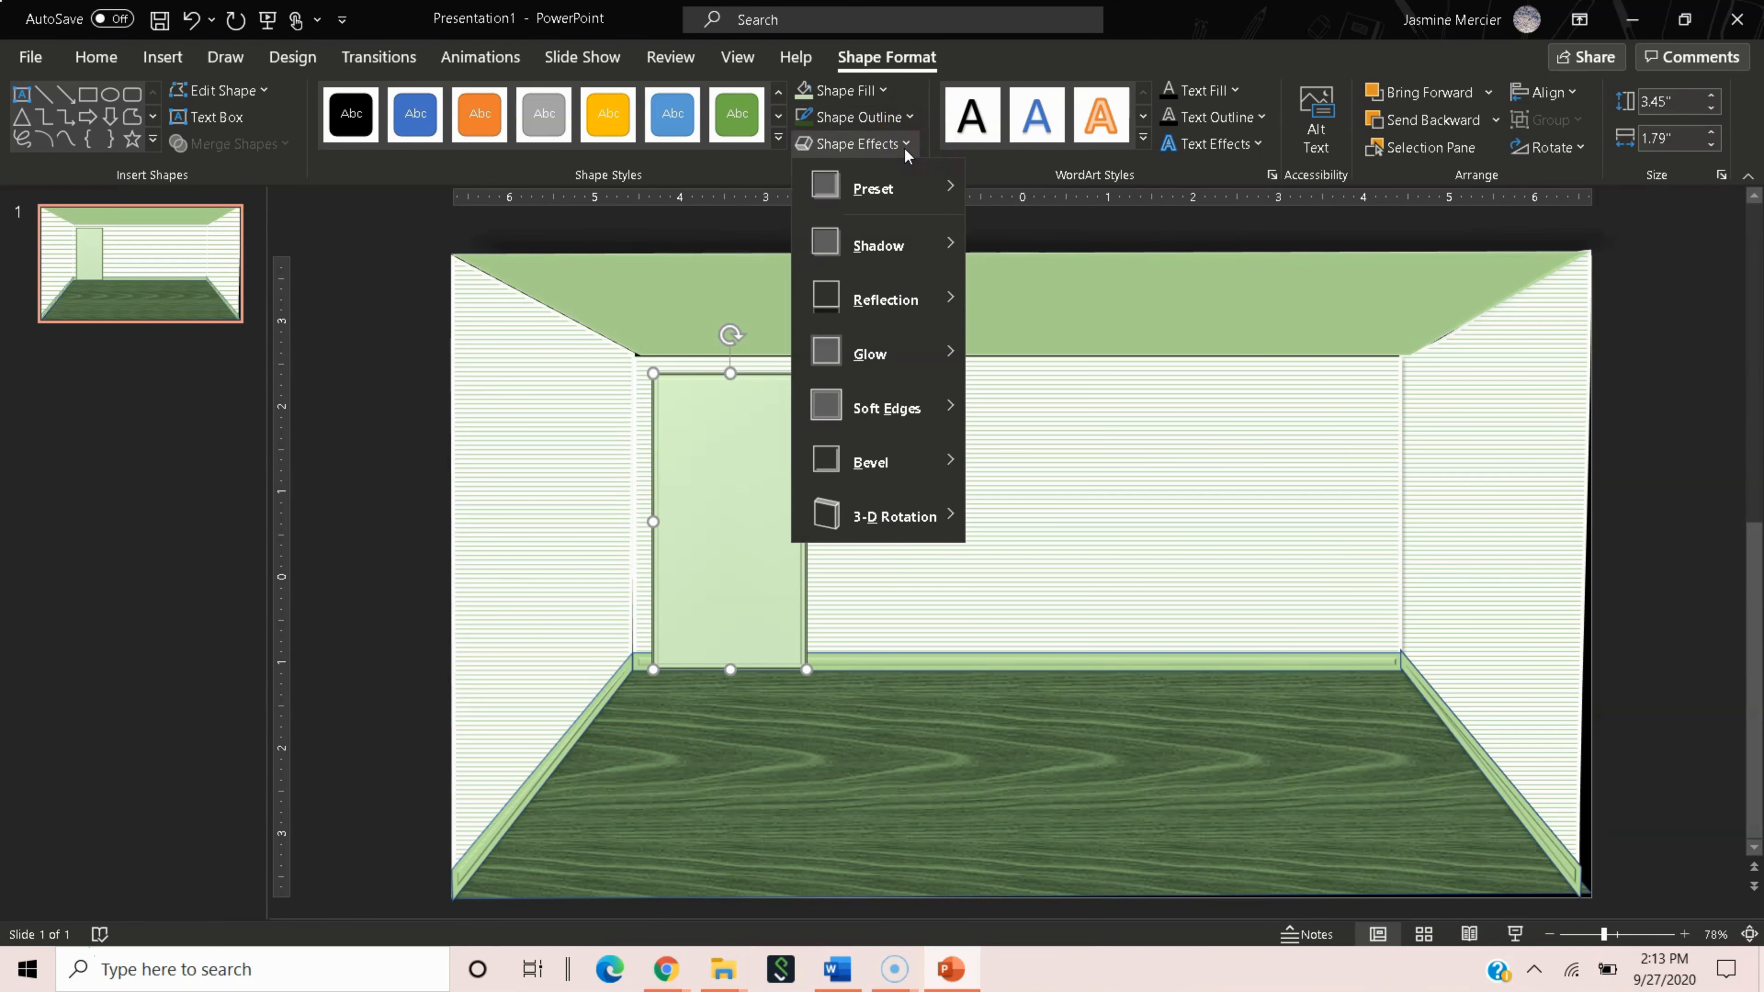
mouse_move(929, 247)
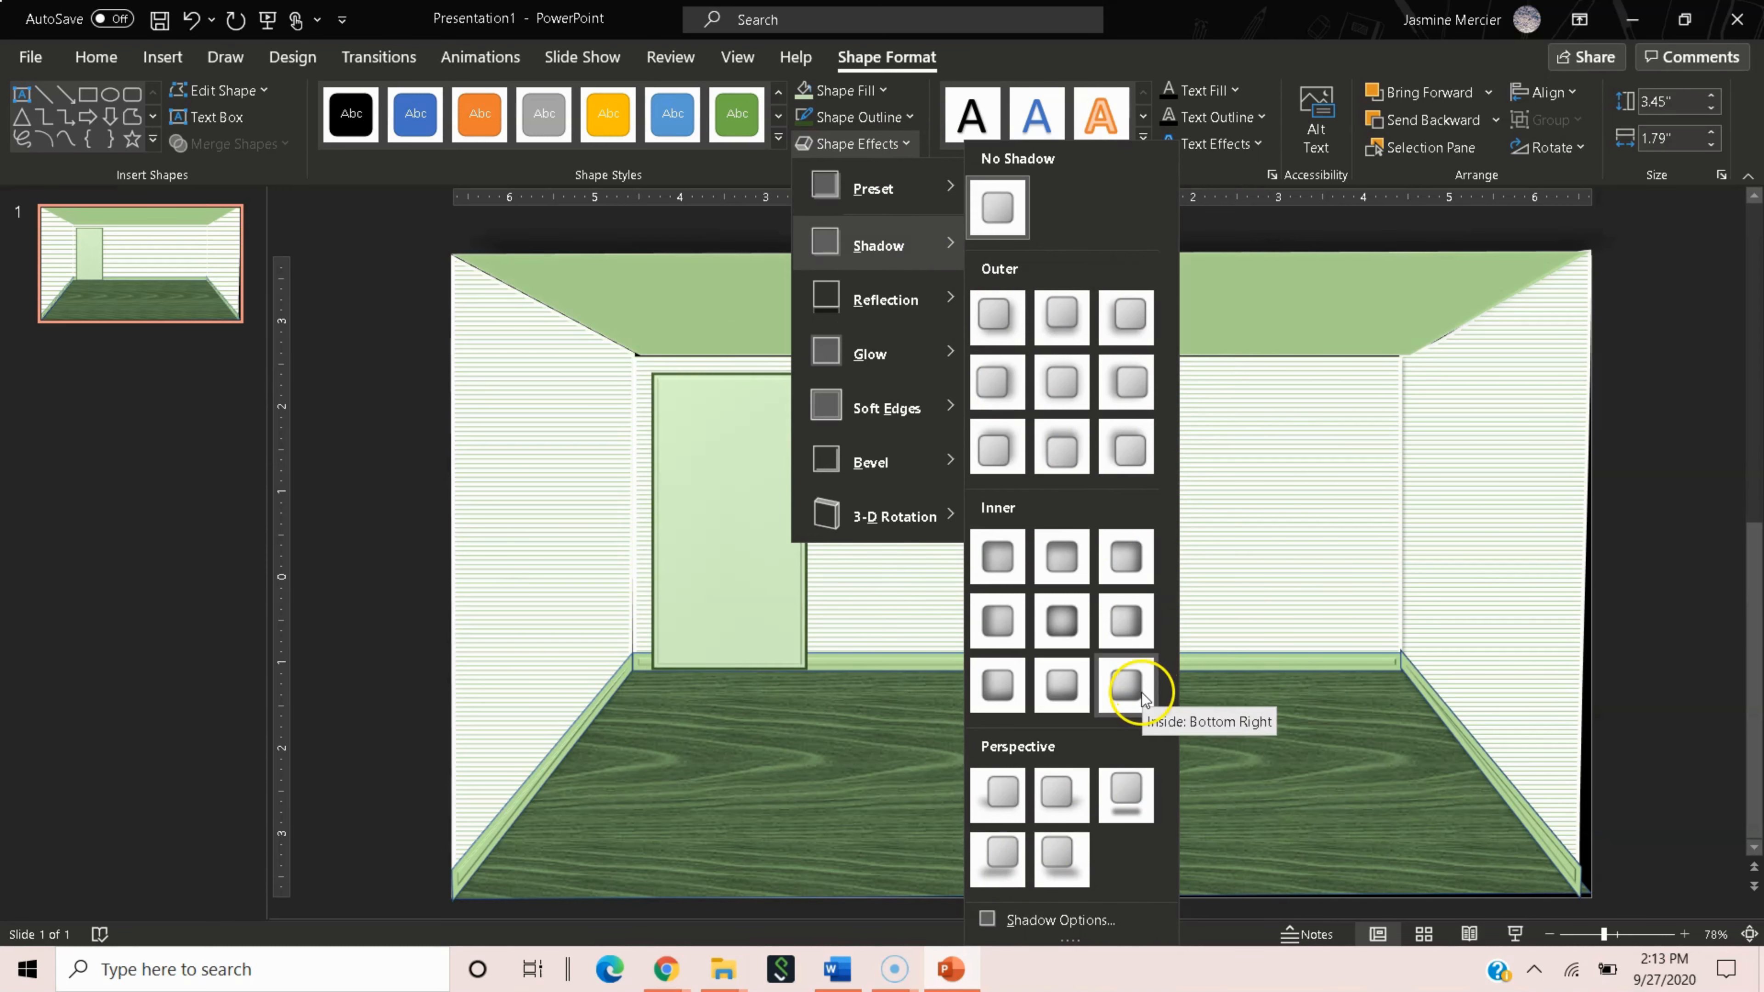
left_click(715, 177)
Draw a rectangular panel about 0.94" high by 0.6" wide near the door's upper-left corner and fill it light green.
left_click(163, 57)
left_click(396, 142)
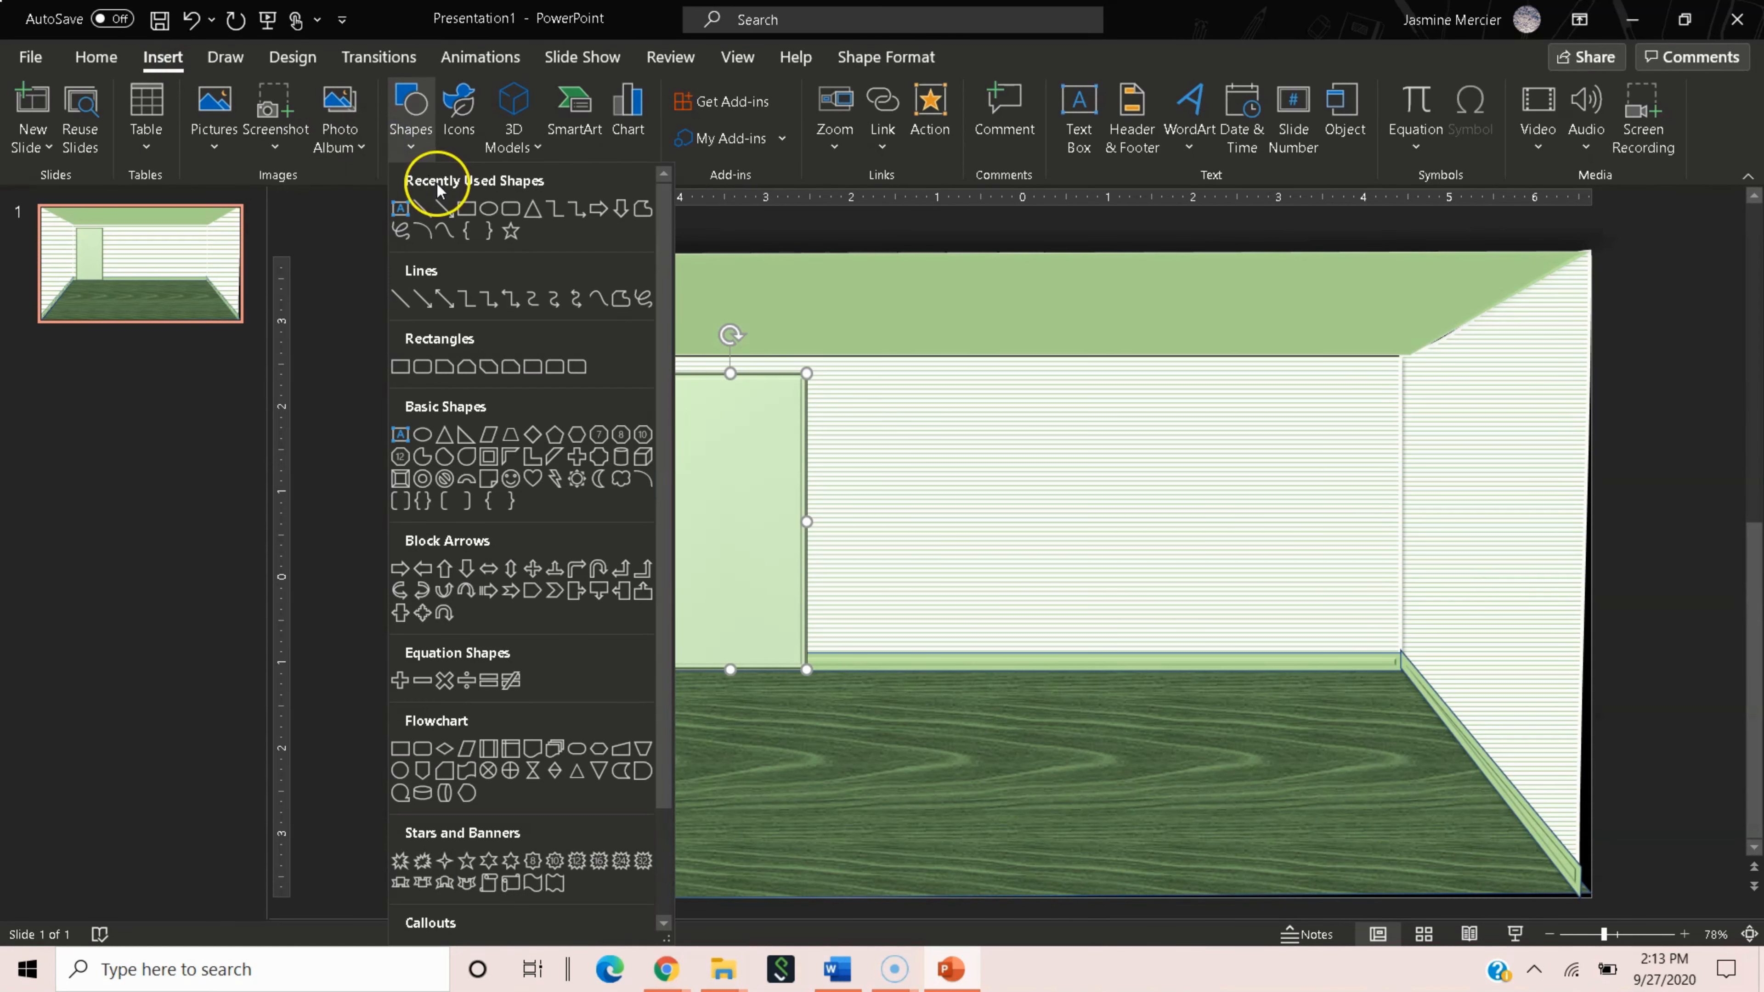
left_click(467, 207)
left_click_drag(667, 412, 720, 492)
left_click(857, 91)
left_click(965, 194)
Set the outline of the small door panel to dark theme green.
left_click(861, 117)
mouse_move(903, 468)
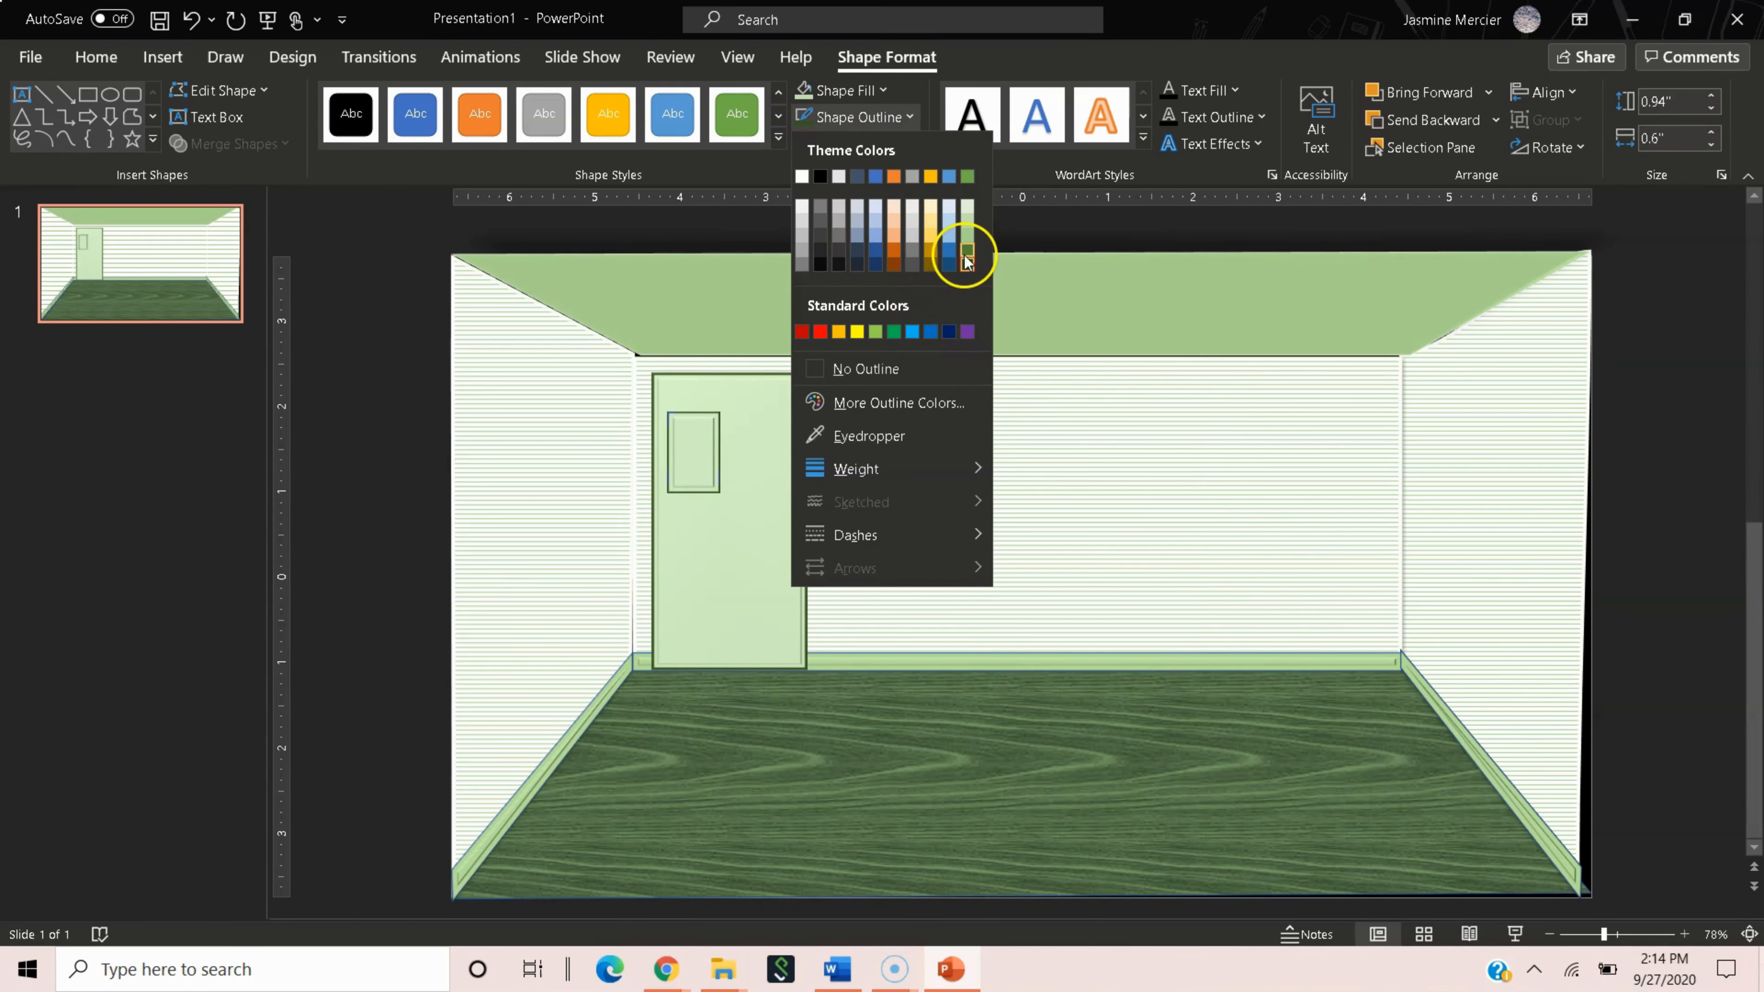
left_click(967, 263)
Resize the door panel and duplicate it to form six evenly spaced panels in two columns of three.
mouse_move(720, 493)
left_mouse_down()
mouse_move(697, 448)
mouse_move(757, 438)
mouse_move(695, 517)
mouse_move(766, 535)
mouse_move(700, 628)
mouse_move(755, 619)
left_mouse_up()
key("ctrl+d")
left_click(752, 519)
key("ctrl+d")
left_click(834, 503)
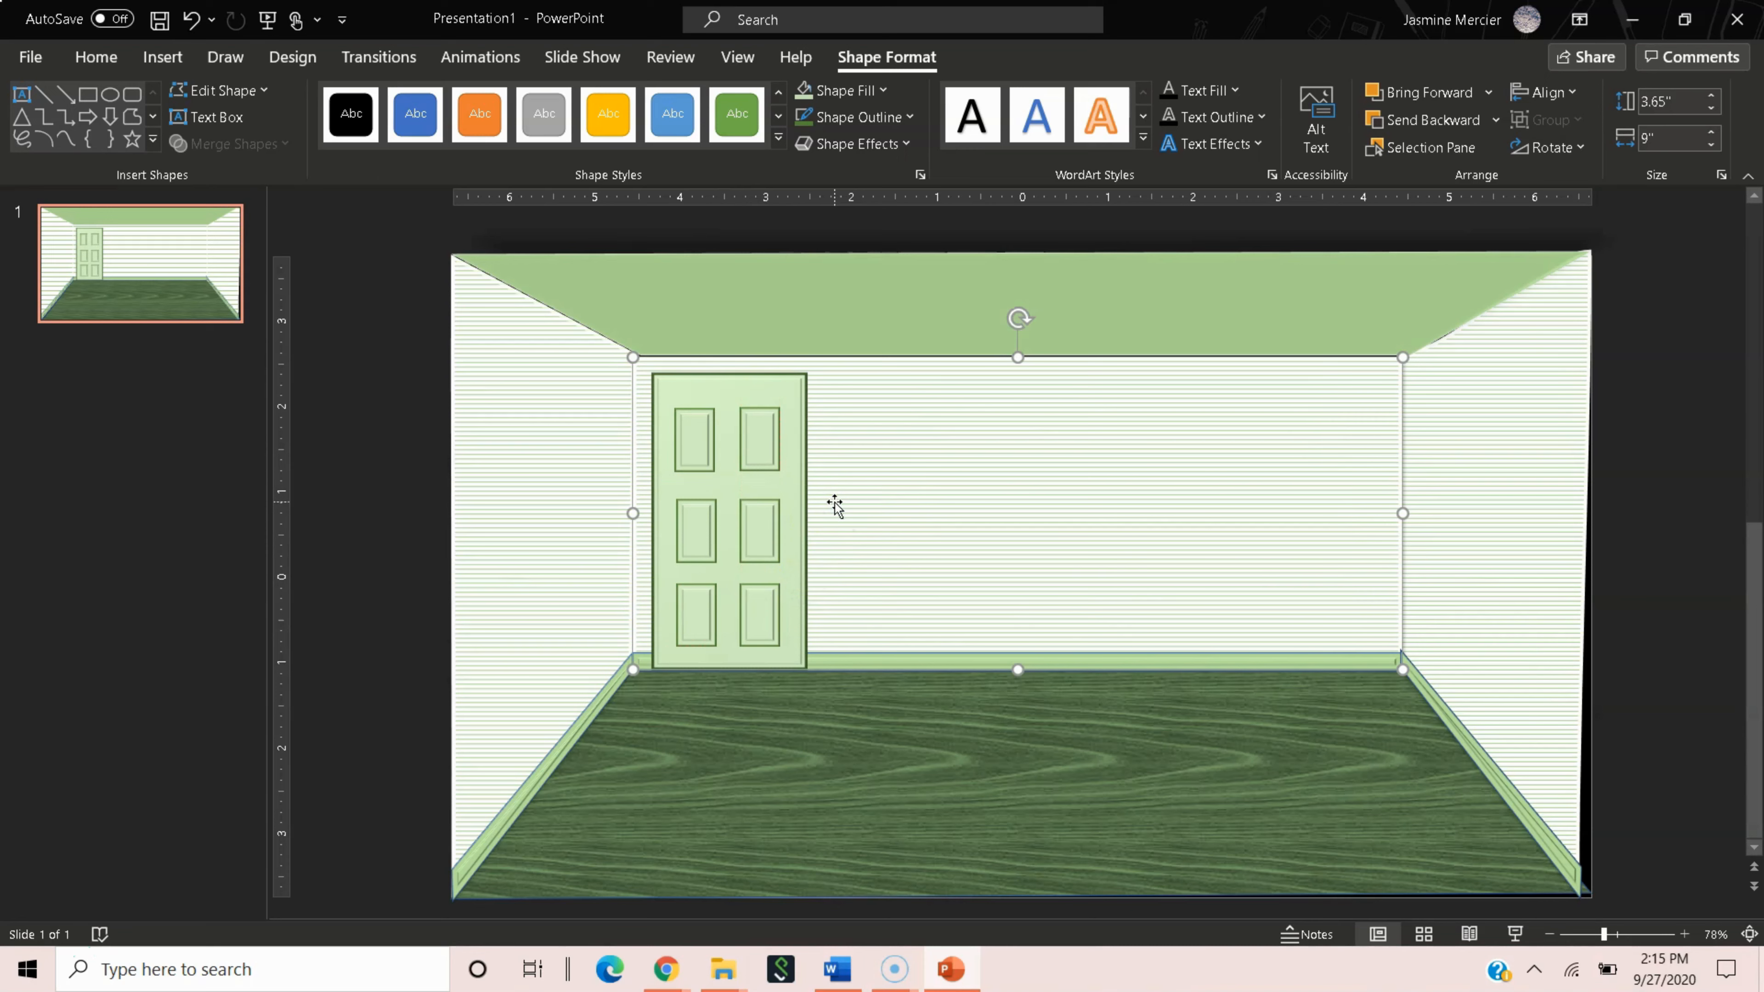
Draw a circle about 0.2" by 0.22" at the door's right edge, halfway up, as a doorknob.
left_click(164, 58)
left_click(396, 118)
left_click(497, 201)
left_click_drag(779, 538, 797, 556)
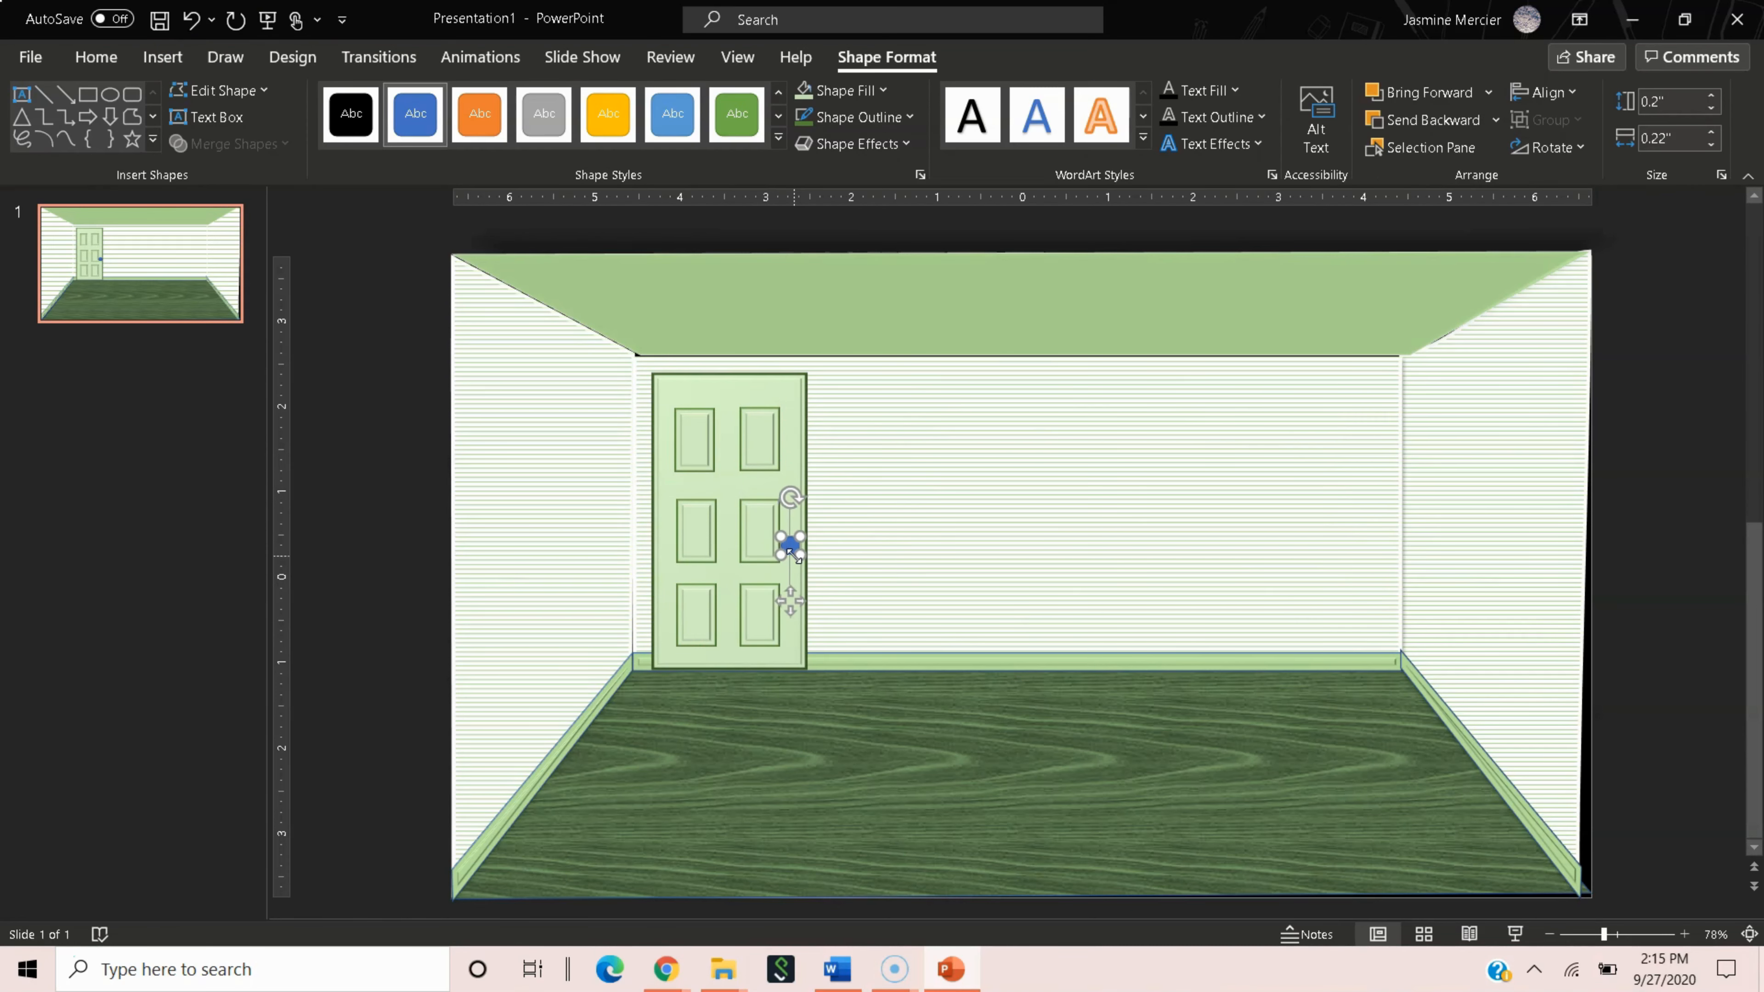
Color the doorknob's fill and outline green and give it a rounded look with a bevel effect.
left_click(861, 117)
left_click(966, 235)
left_click(864, 92)
left_click(967, 210)
left_click(862, 143)
mouse_move(917, 461)
left_click(1187, 609)
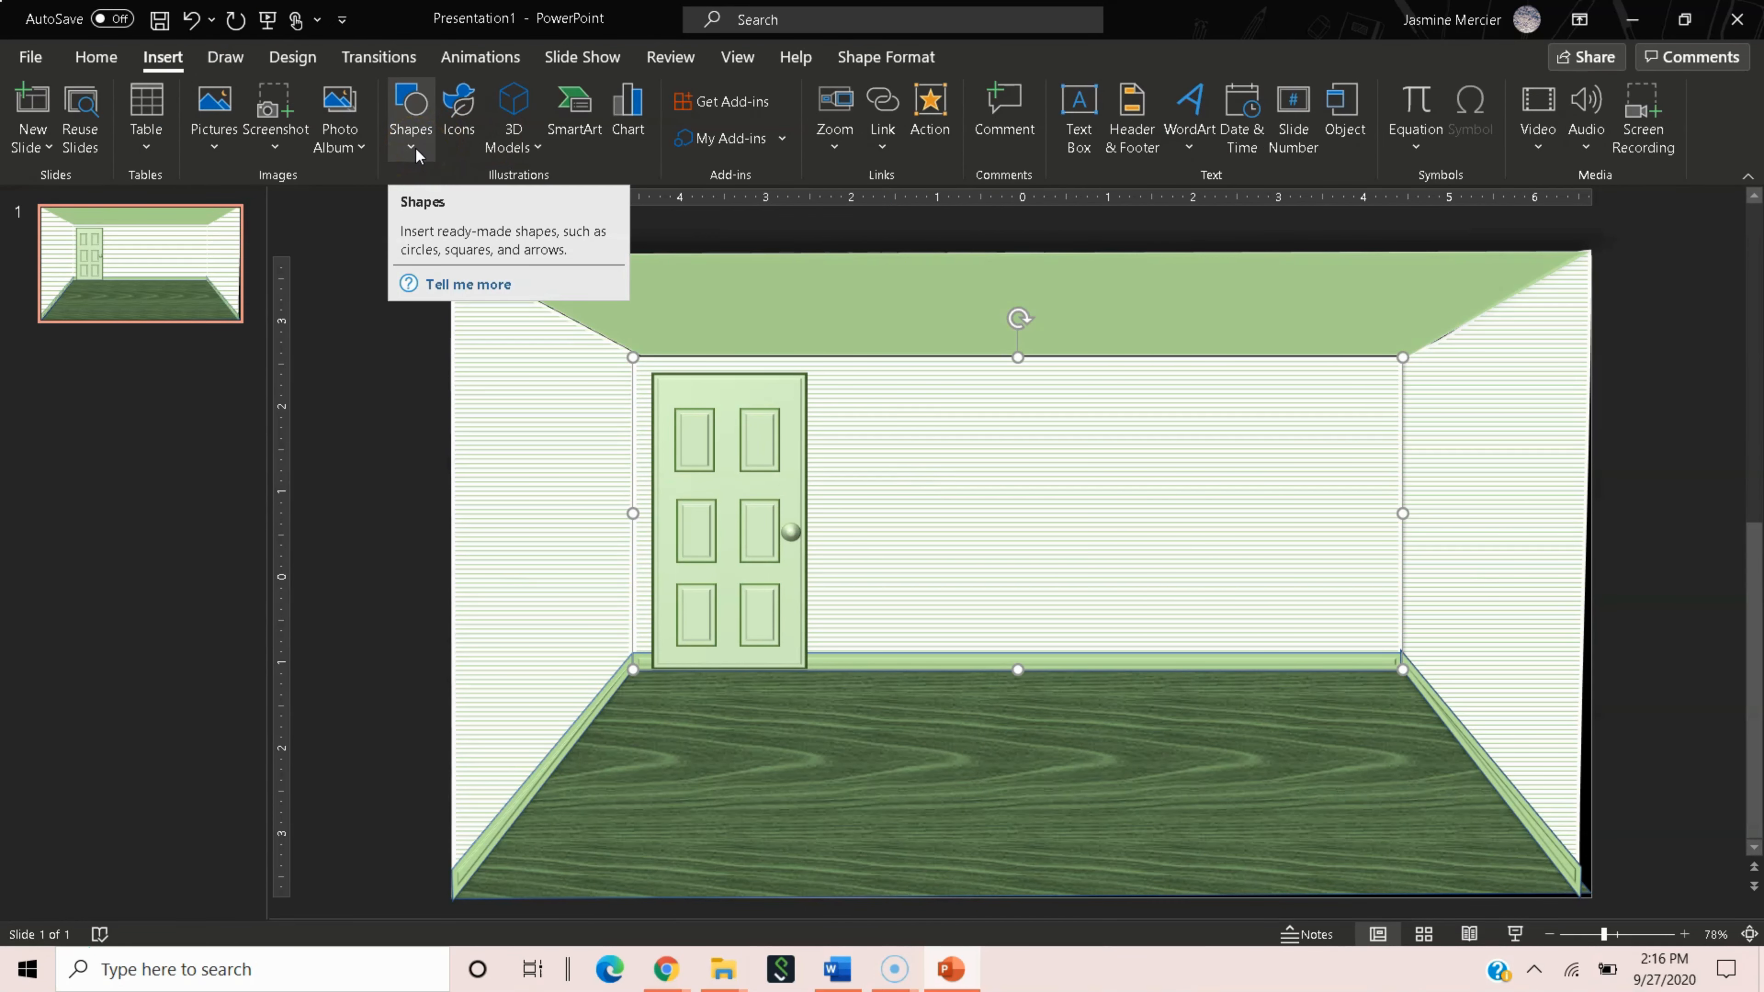
Draw a rectangle about 1.58" high by 3.07" wide on the upper right of the back wall and fill it light gray.
left_click(416, 149)
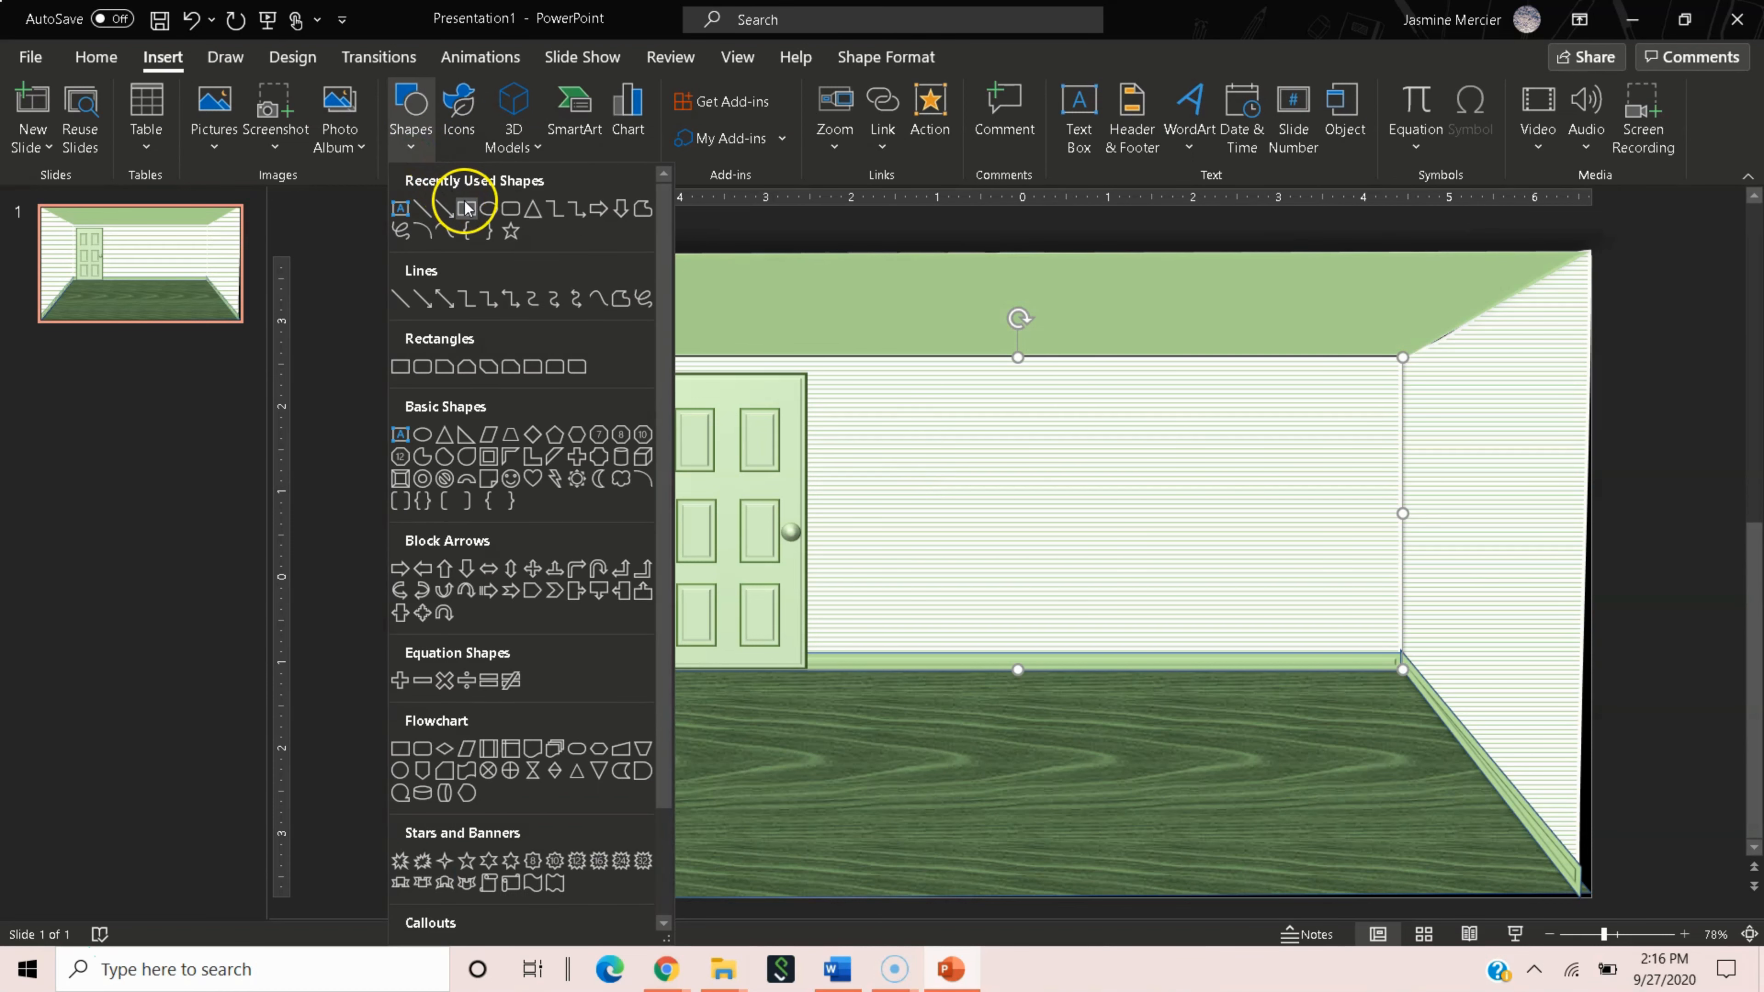
left_click(466, 207)
left_click_drag(1129, 389, 1391, 524)
left_click(861, 92)
left_click(841, 146)
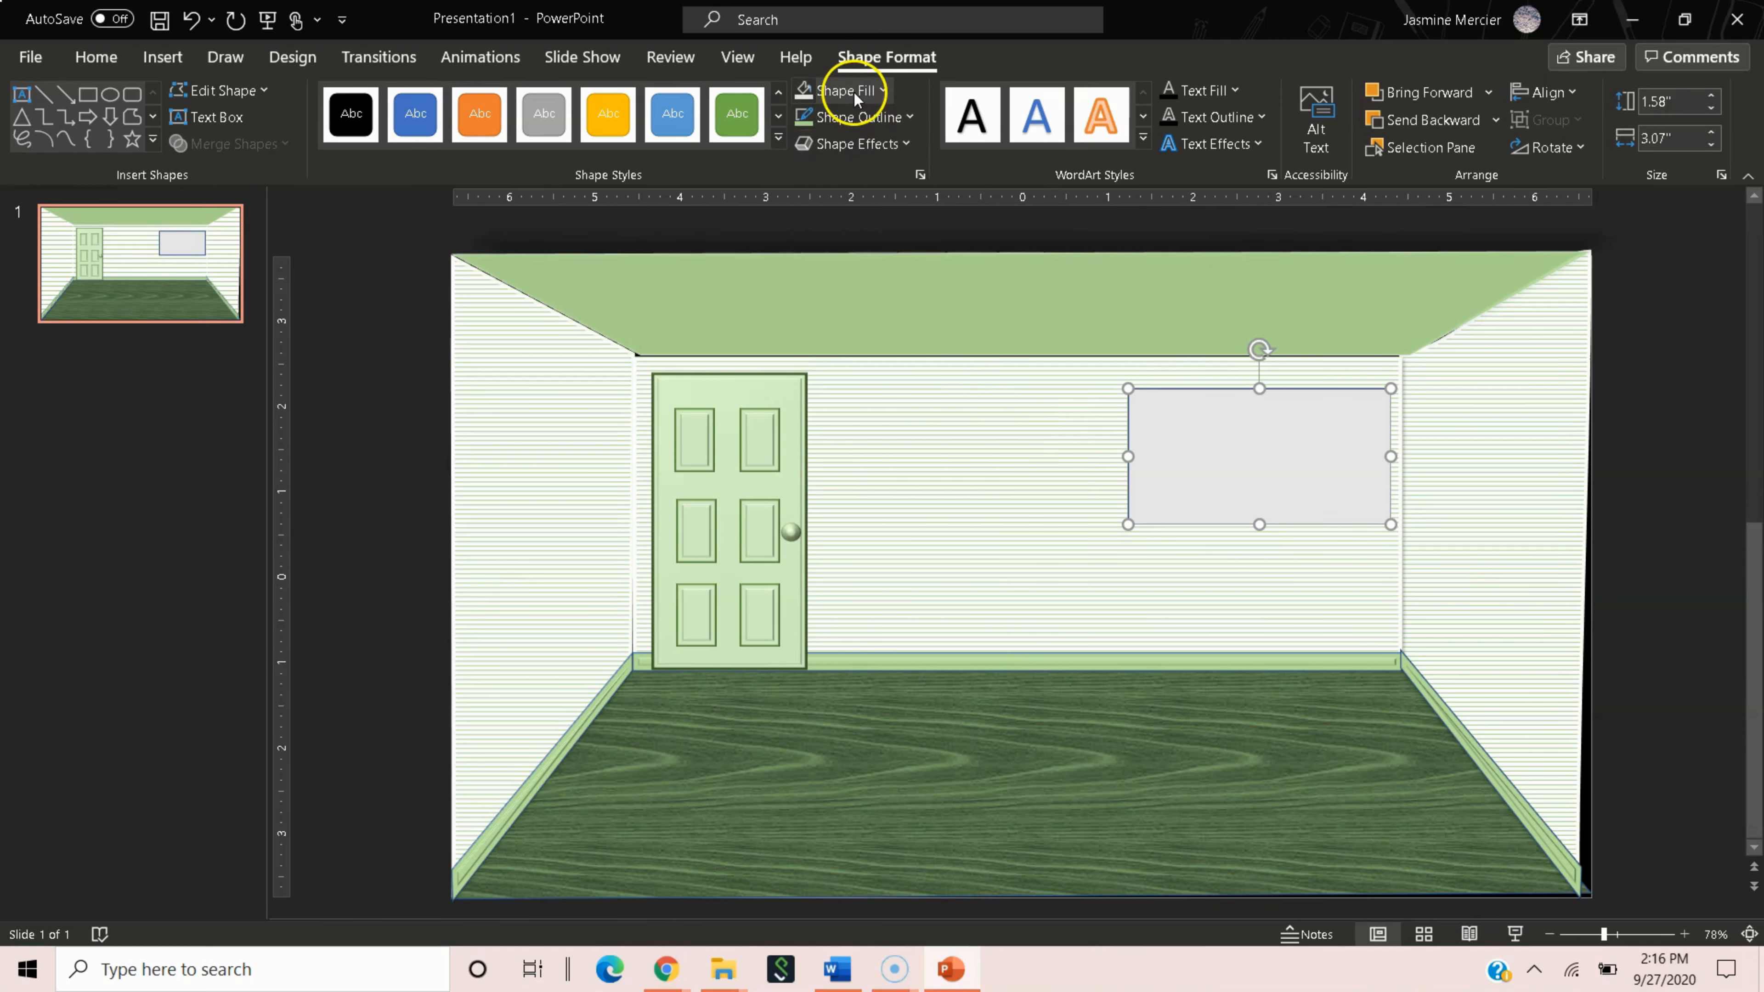
Change the wall rectangle's fill to white and give it a dark green 4½ pt outline.
left_click(859, 117)
left_click(966, 264)
left_click(859, 117)
mouse_move(902, 468)
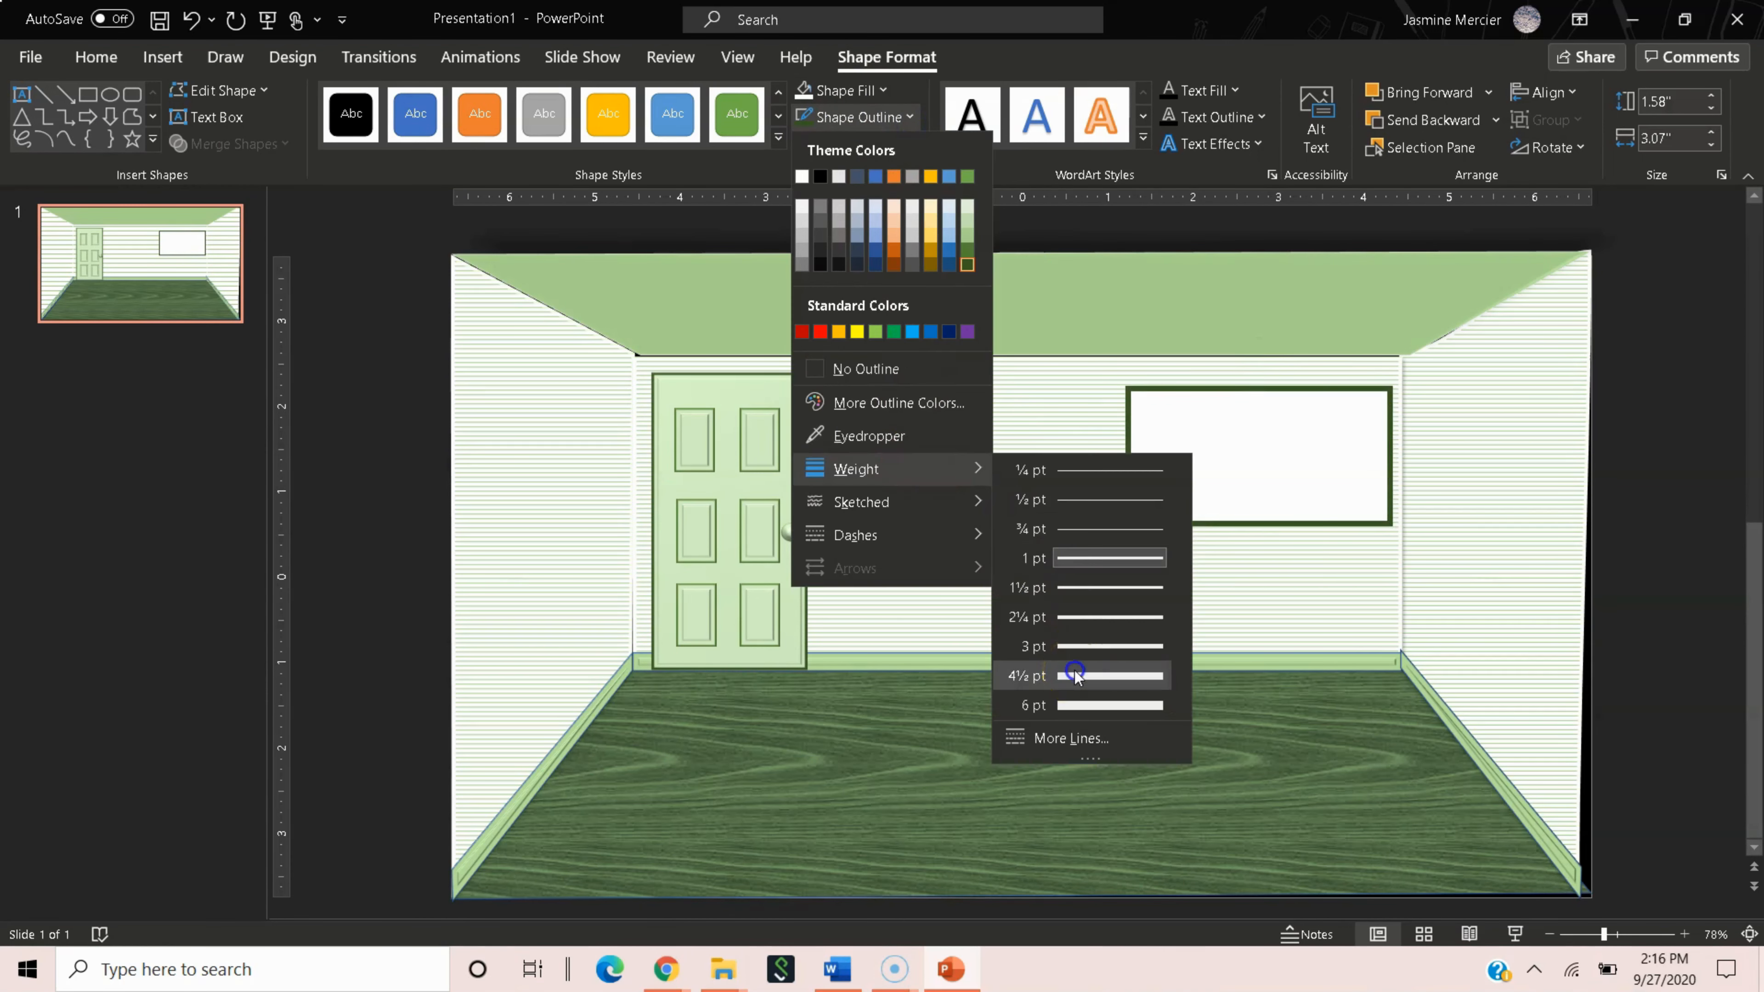
left_click(1074, 675)
left_click(1055, 698)
left_click(929, 564)
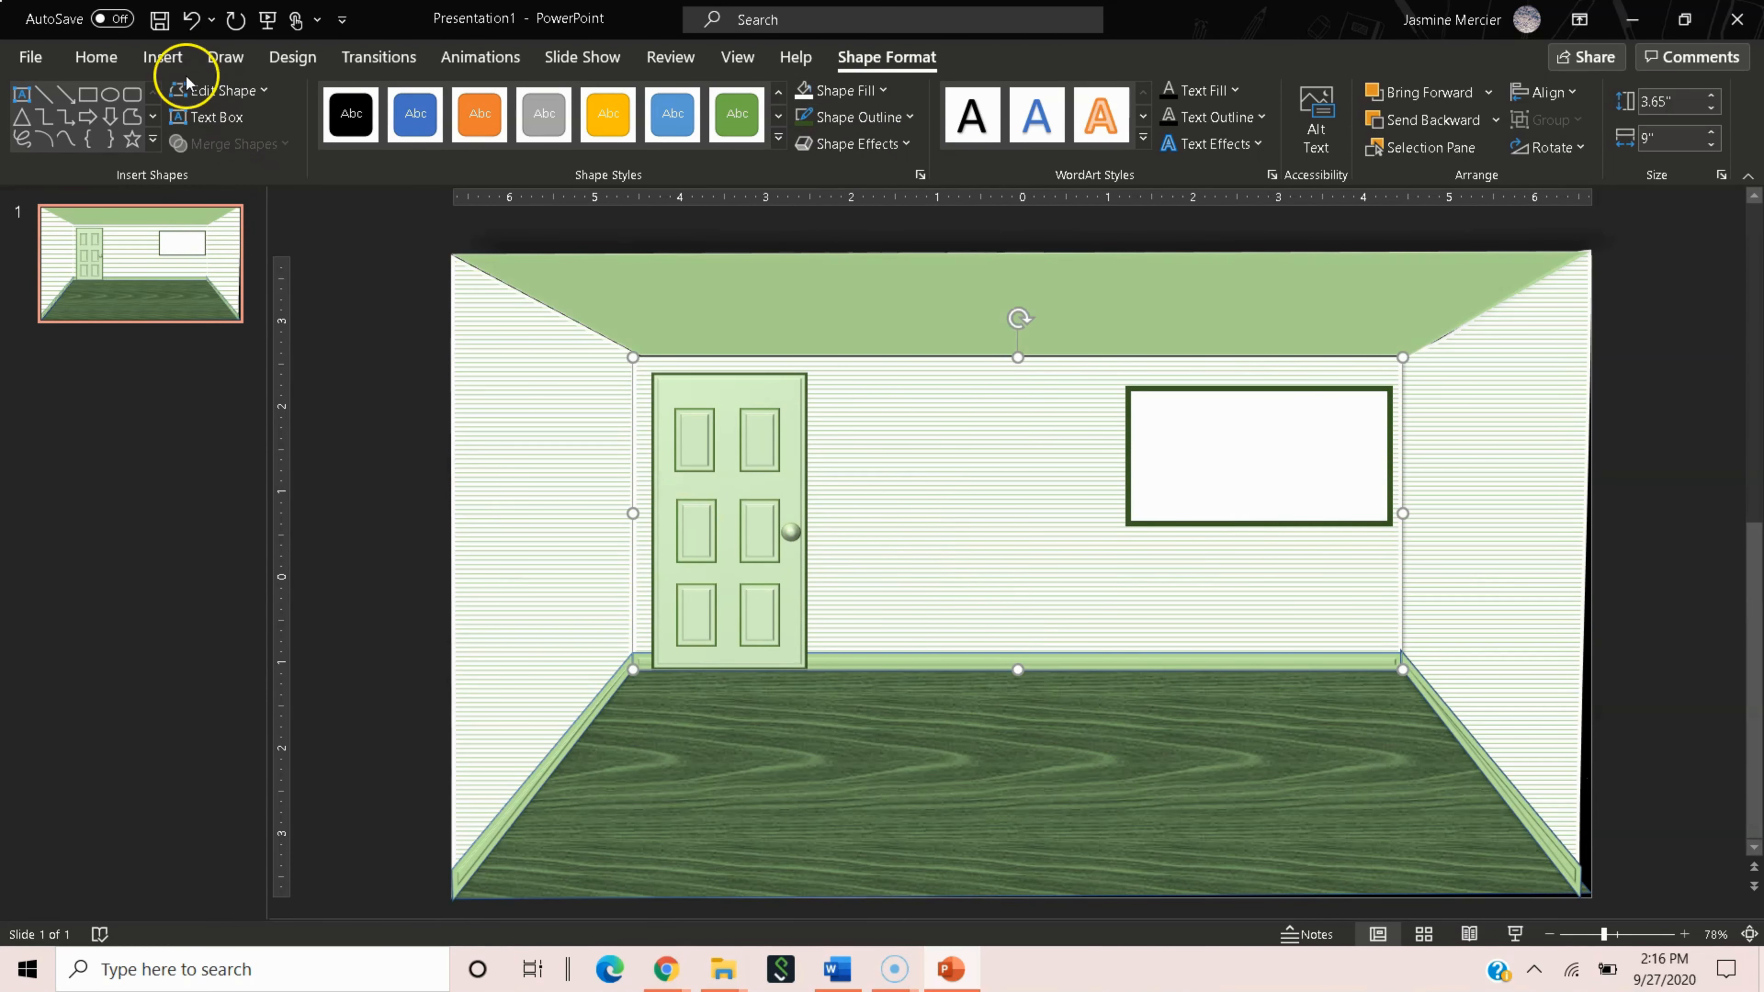
left_click(172, 64)
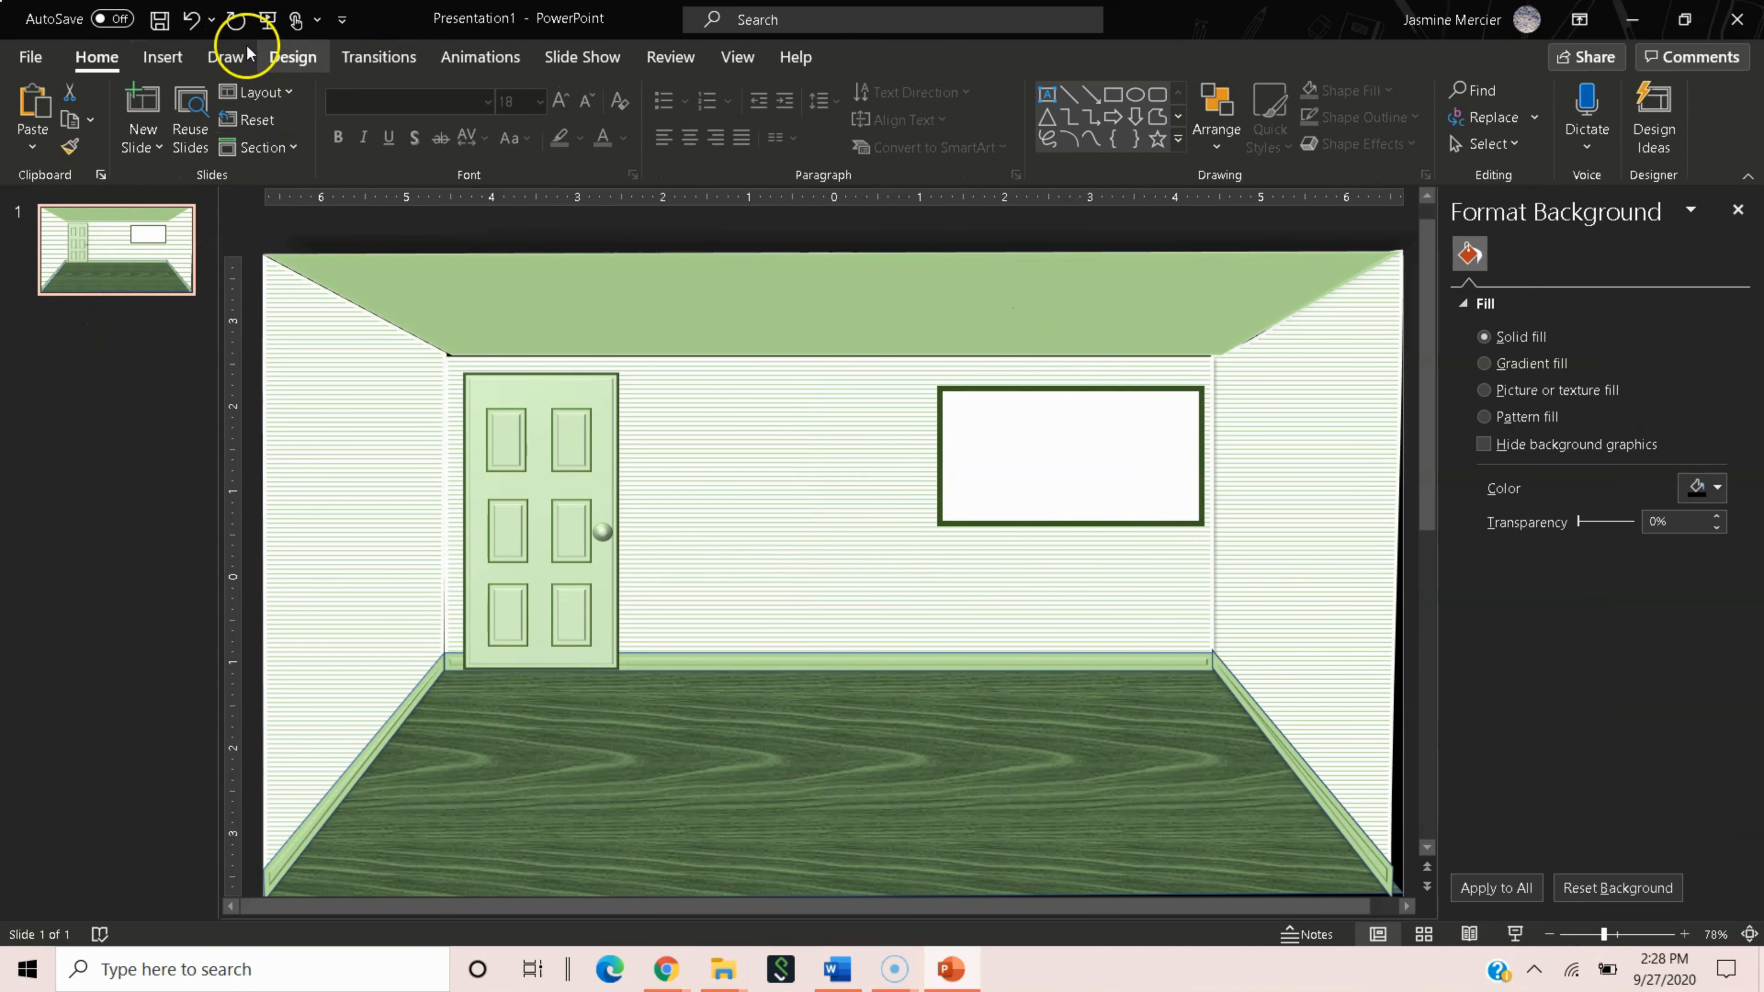
Search the icon library for "table" and insert the table-with-chairs icon and the tablet icon on the slide.
left_click(170, 57)
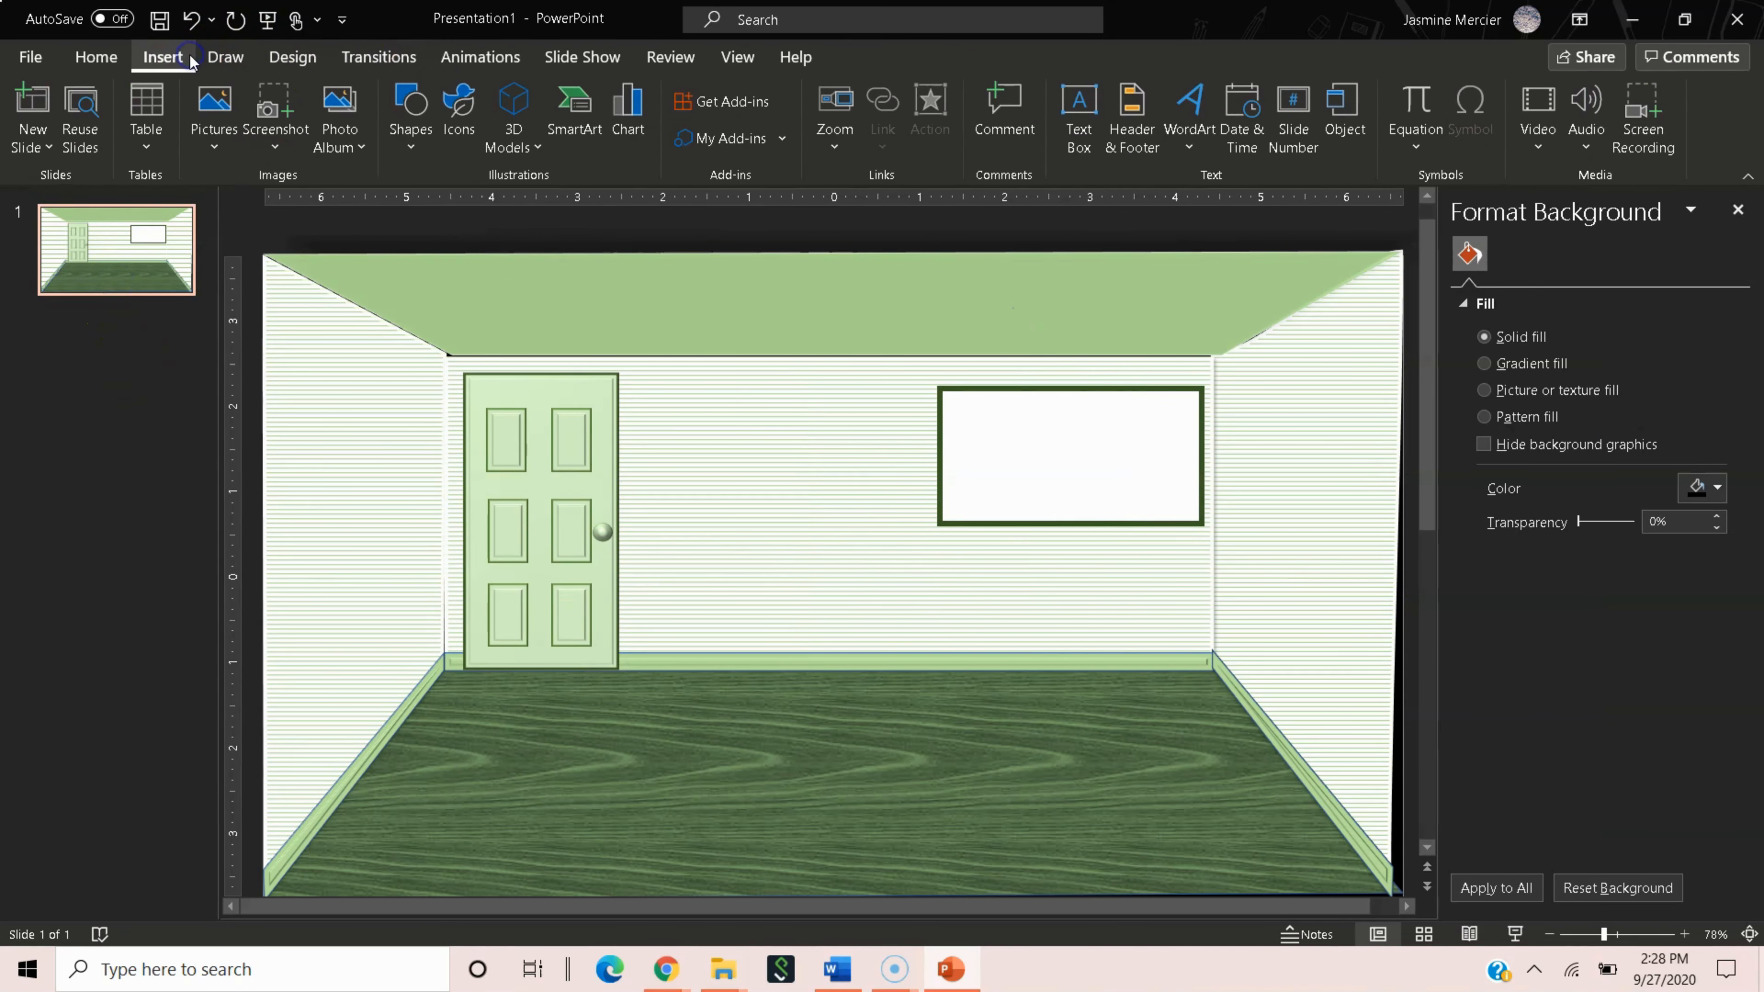
left_click(448, 131)
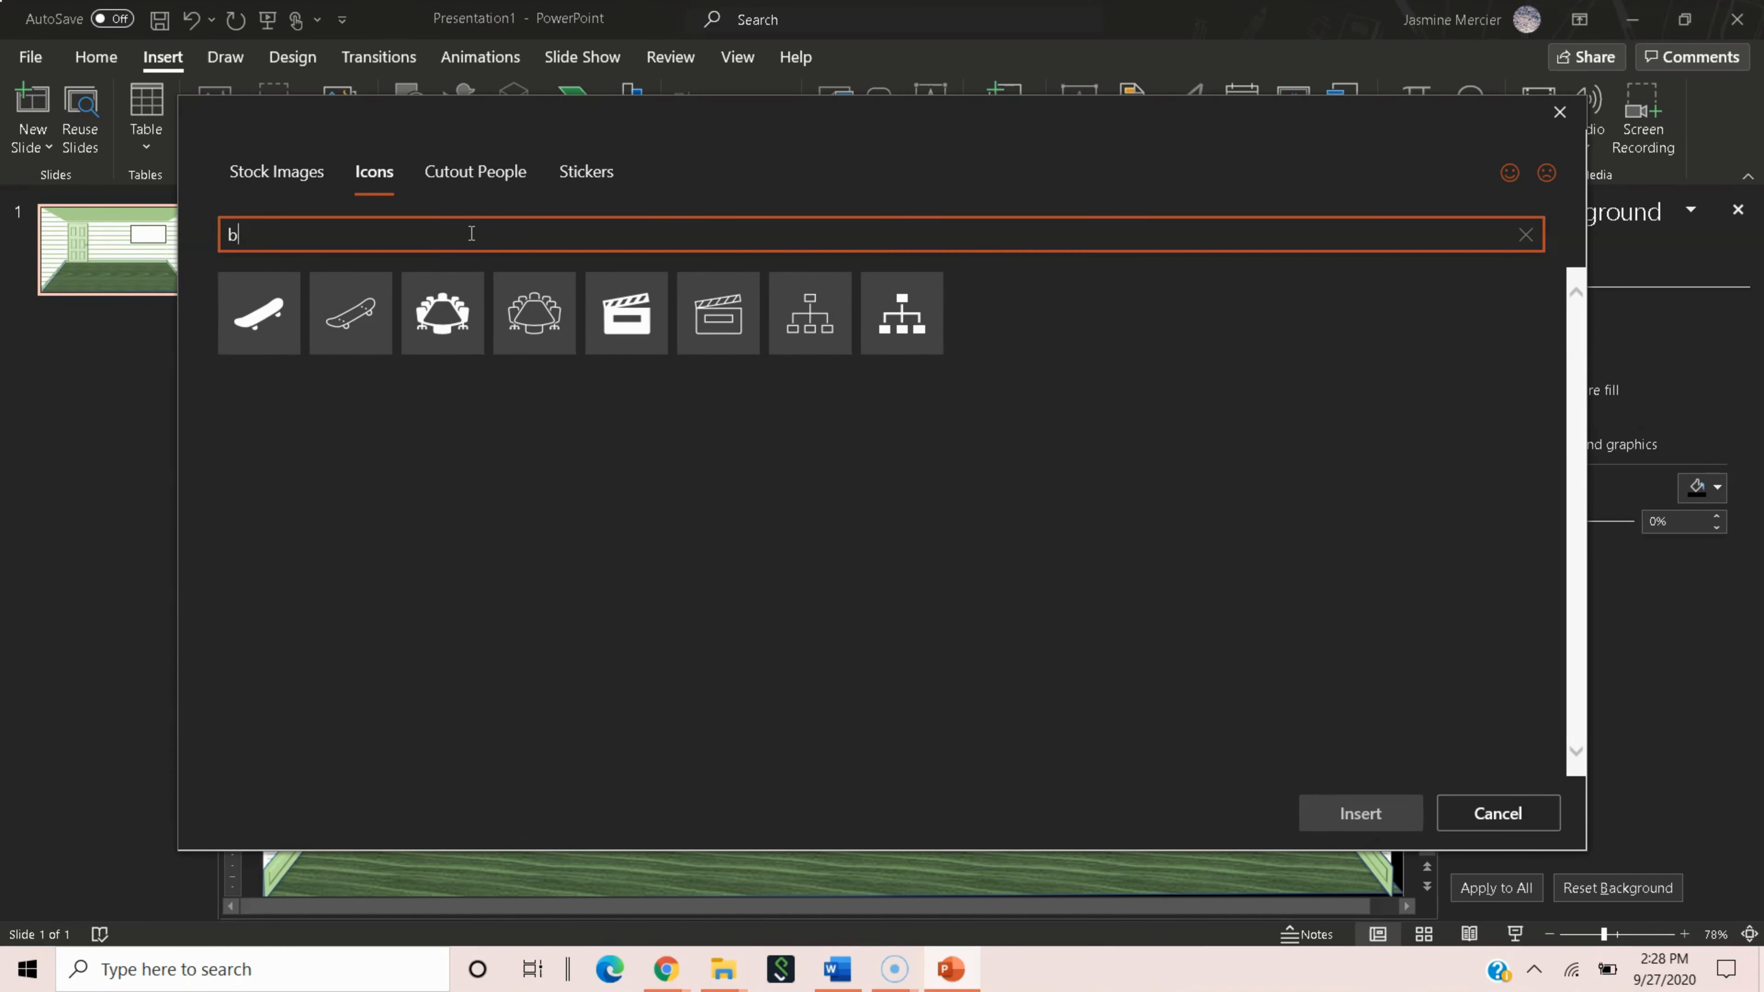
key("BackSpace")
type("table")
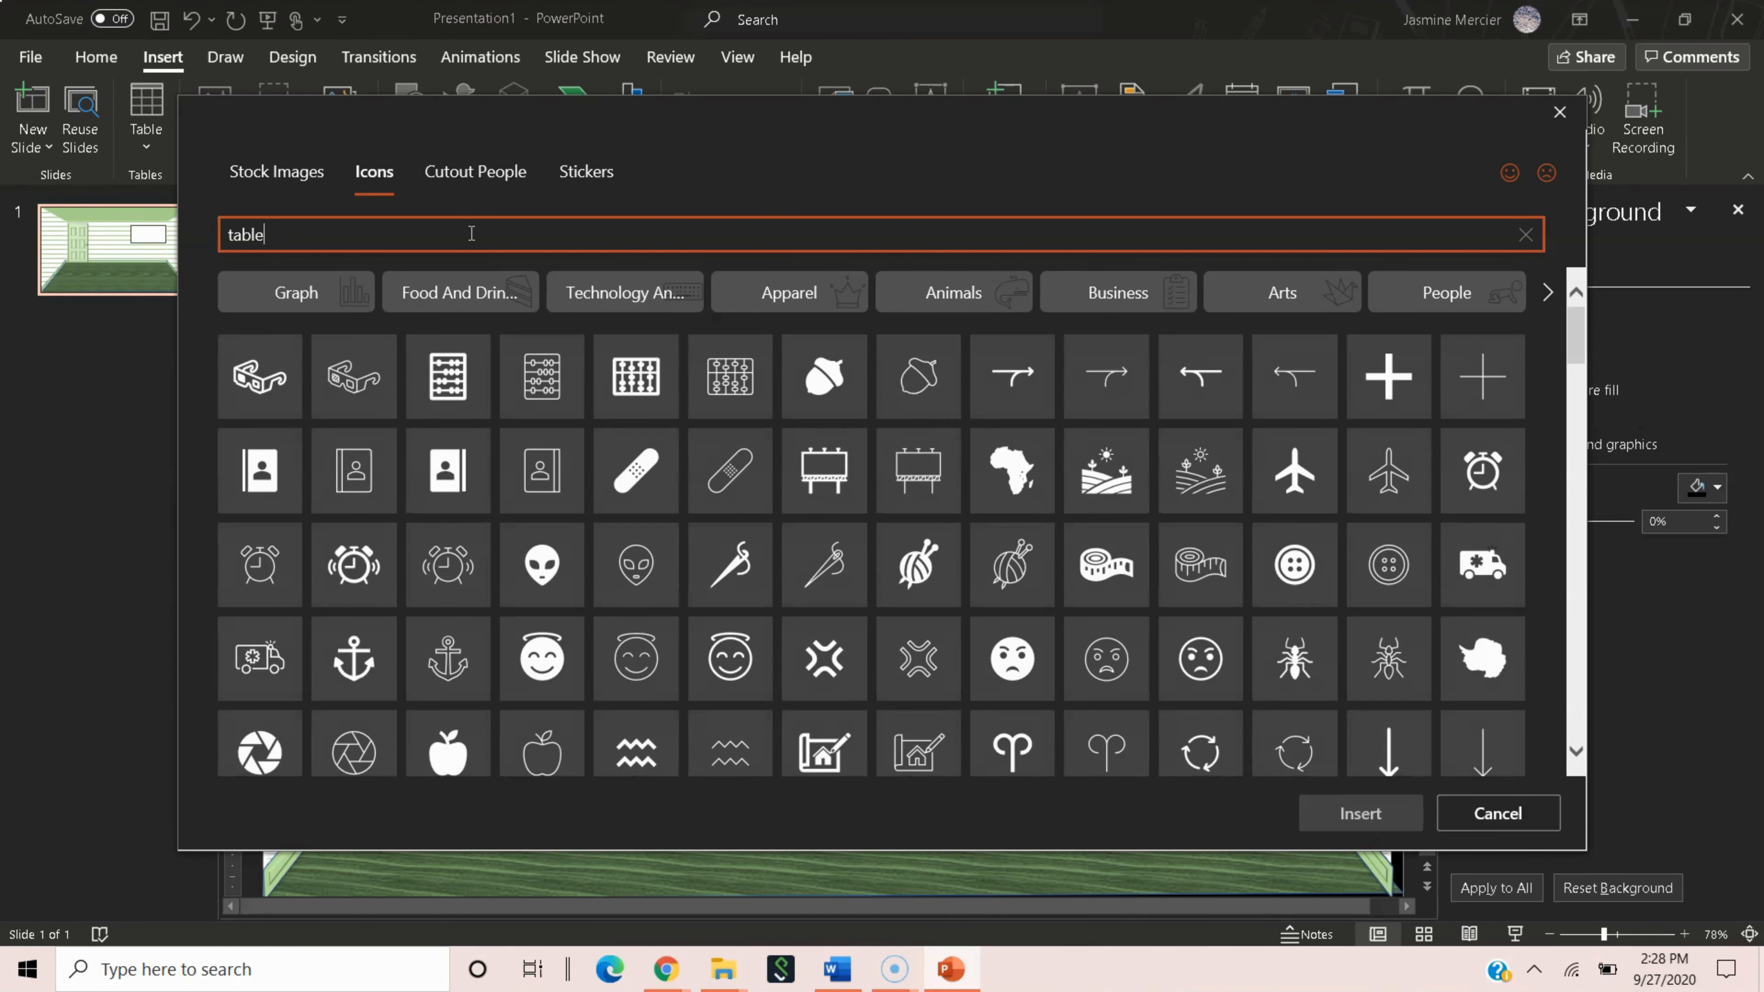
left_click(472, 243)
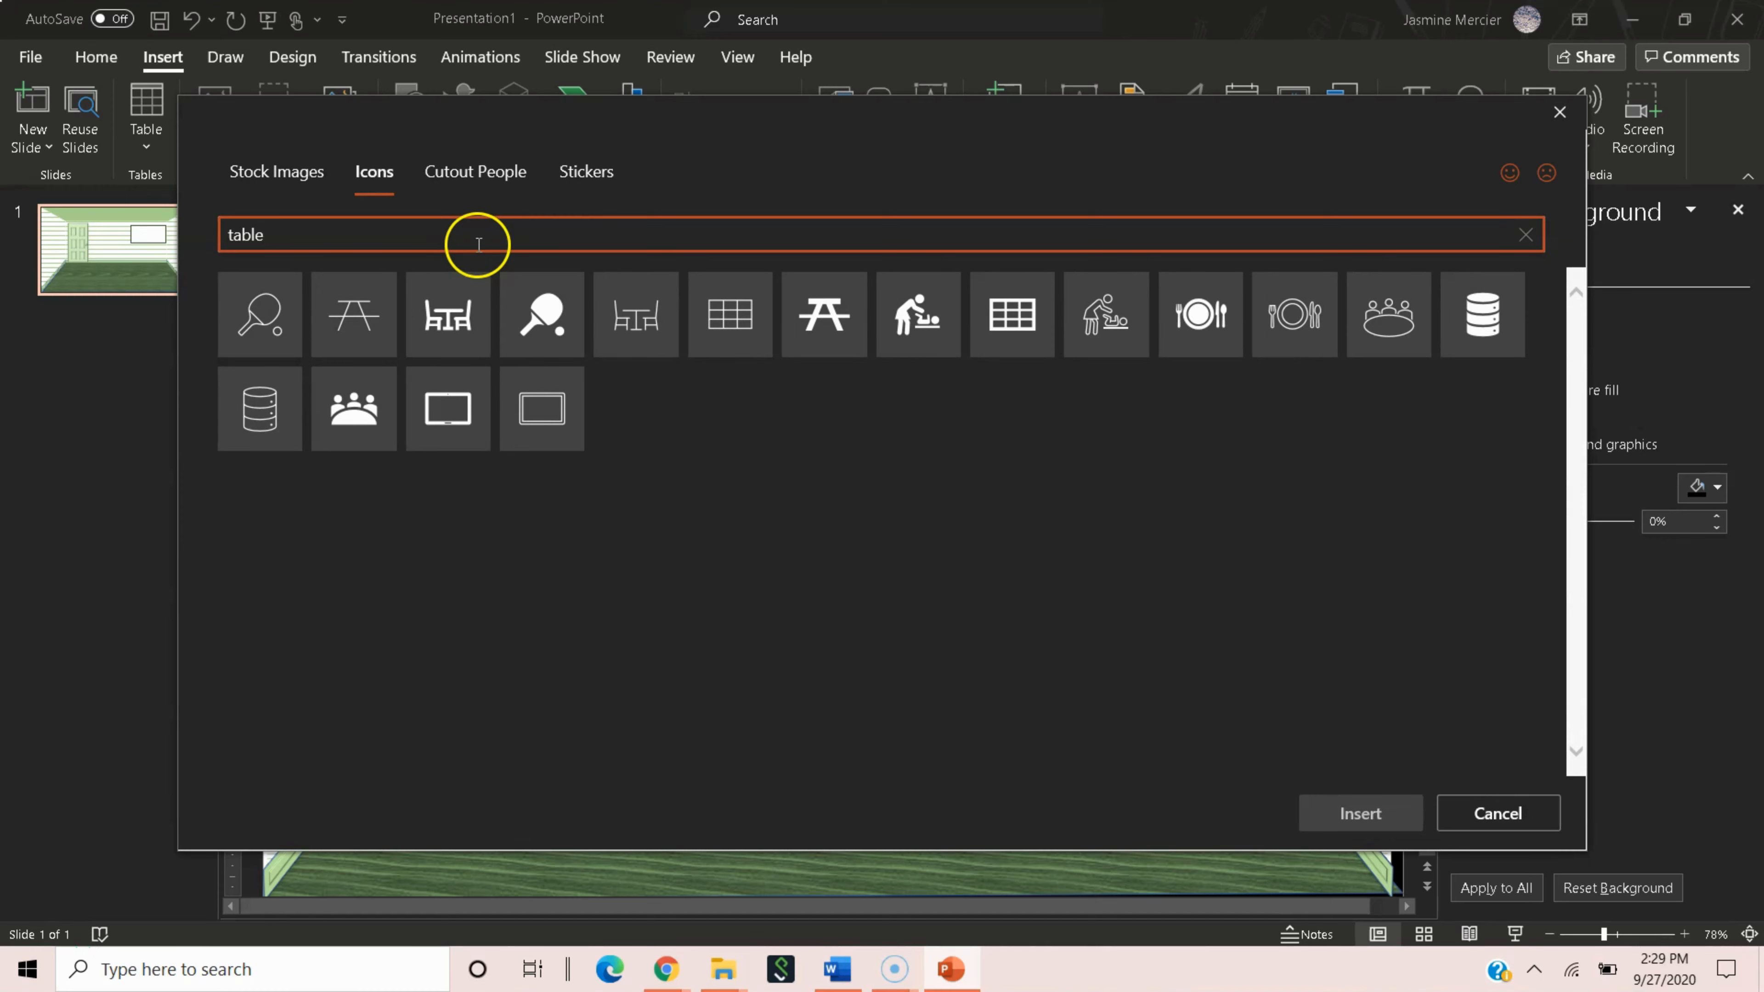
left_click(466, 392)
left_click(1360, 813)
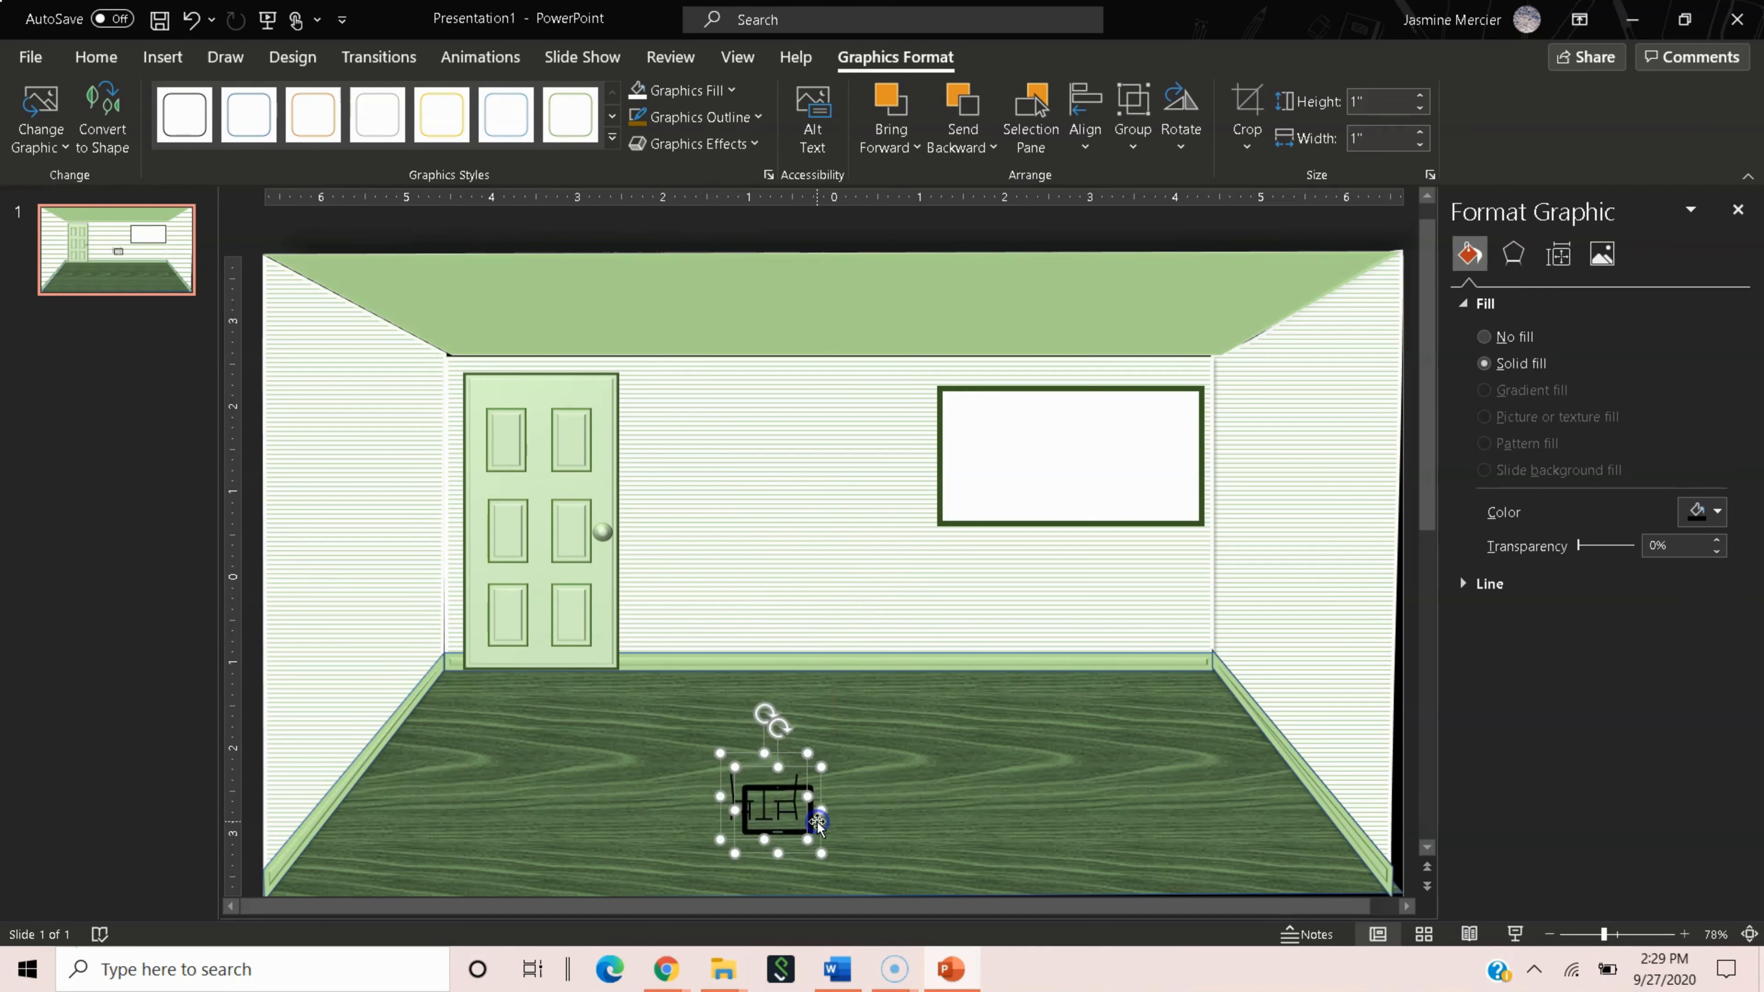
Enlarge the table-with-chairs graphic, recolor it brownish gold and reposition it on the wood floor.
left_click(762, 830)
left_click_drag(807, 839, 865, 897)
left_click_drag(792, 833, 862, 863)
left_click(637, 117)
left_click(731, 91)
left_click(766, 212)
left_click_drag(862, 666, 687, 707)
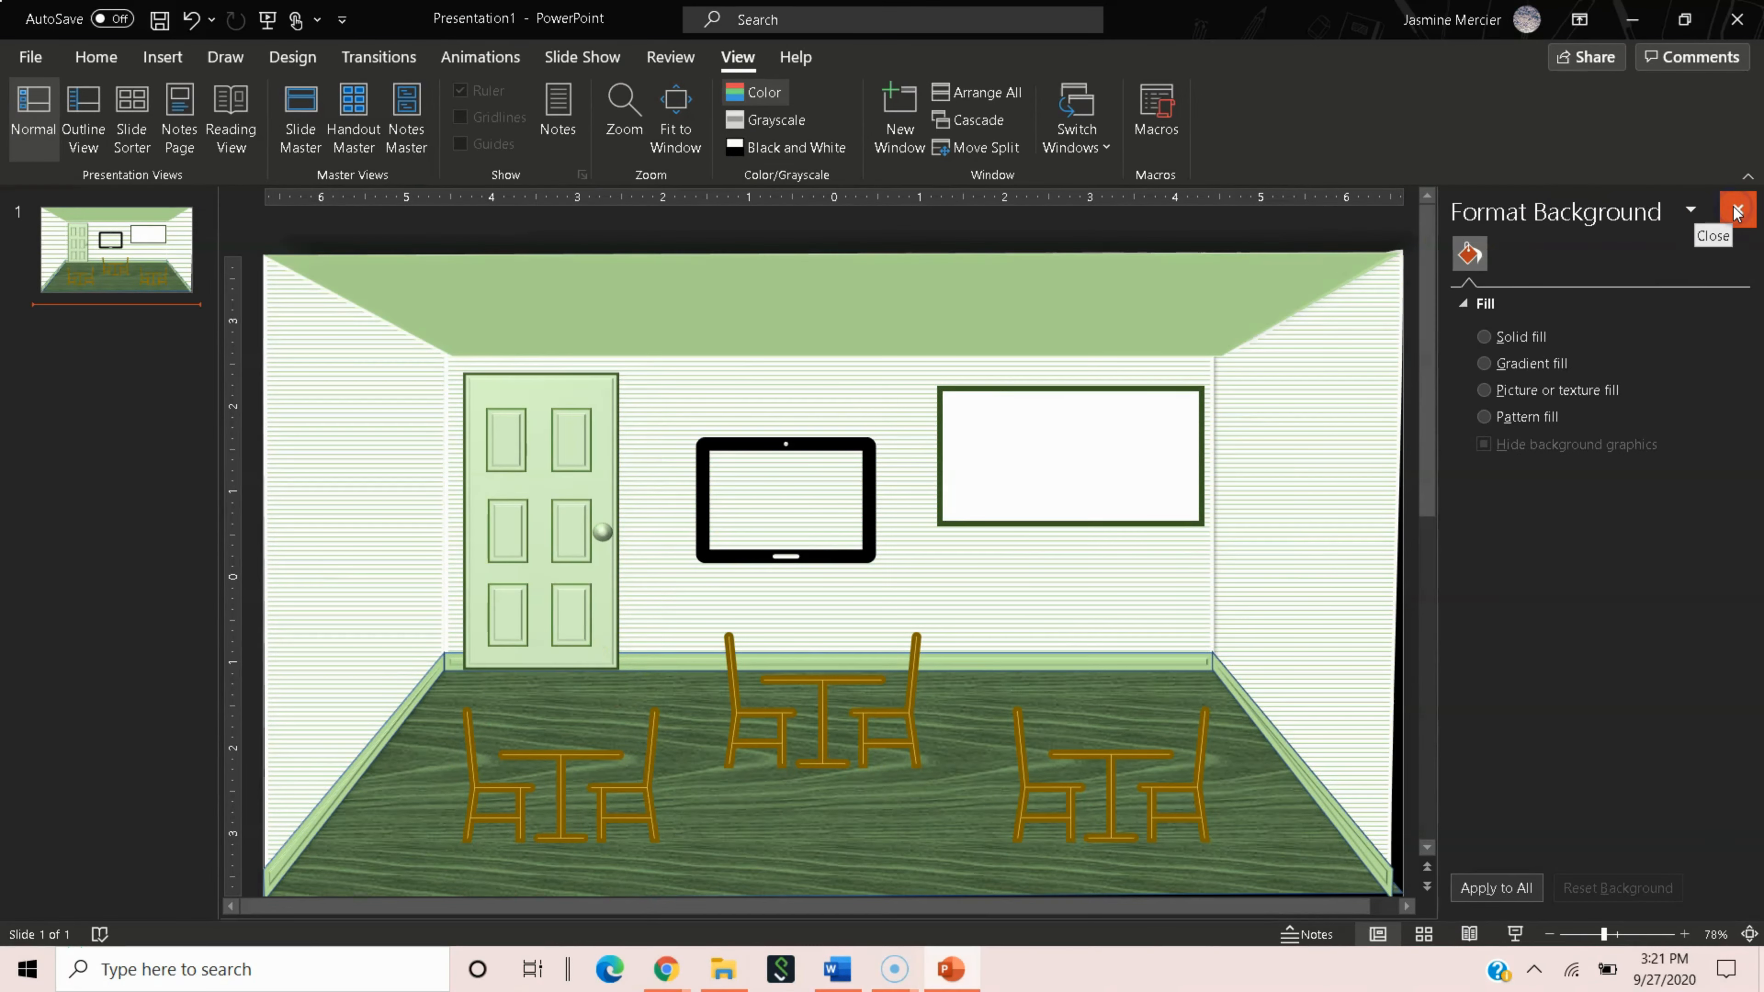
Close the background formatting settings and duplicate the furnished room slide as slide 2.
left_click(1736, 212)
left_click(183, 266)
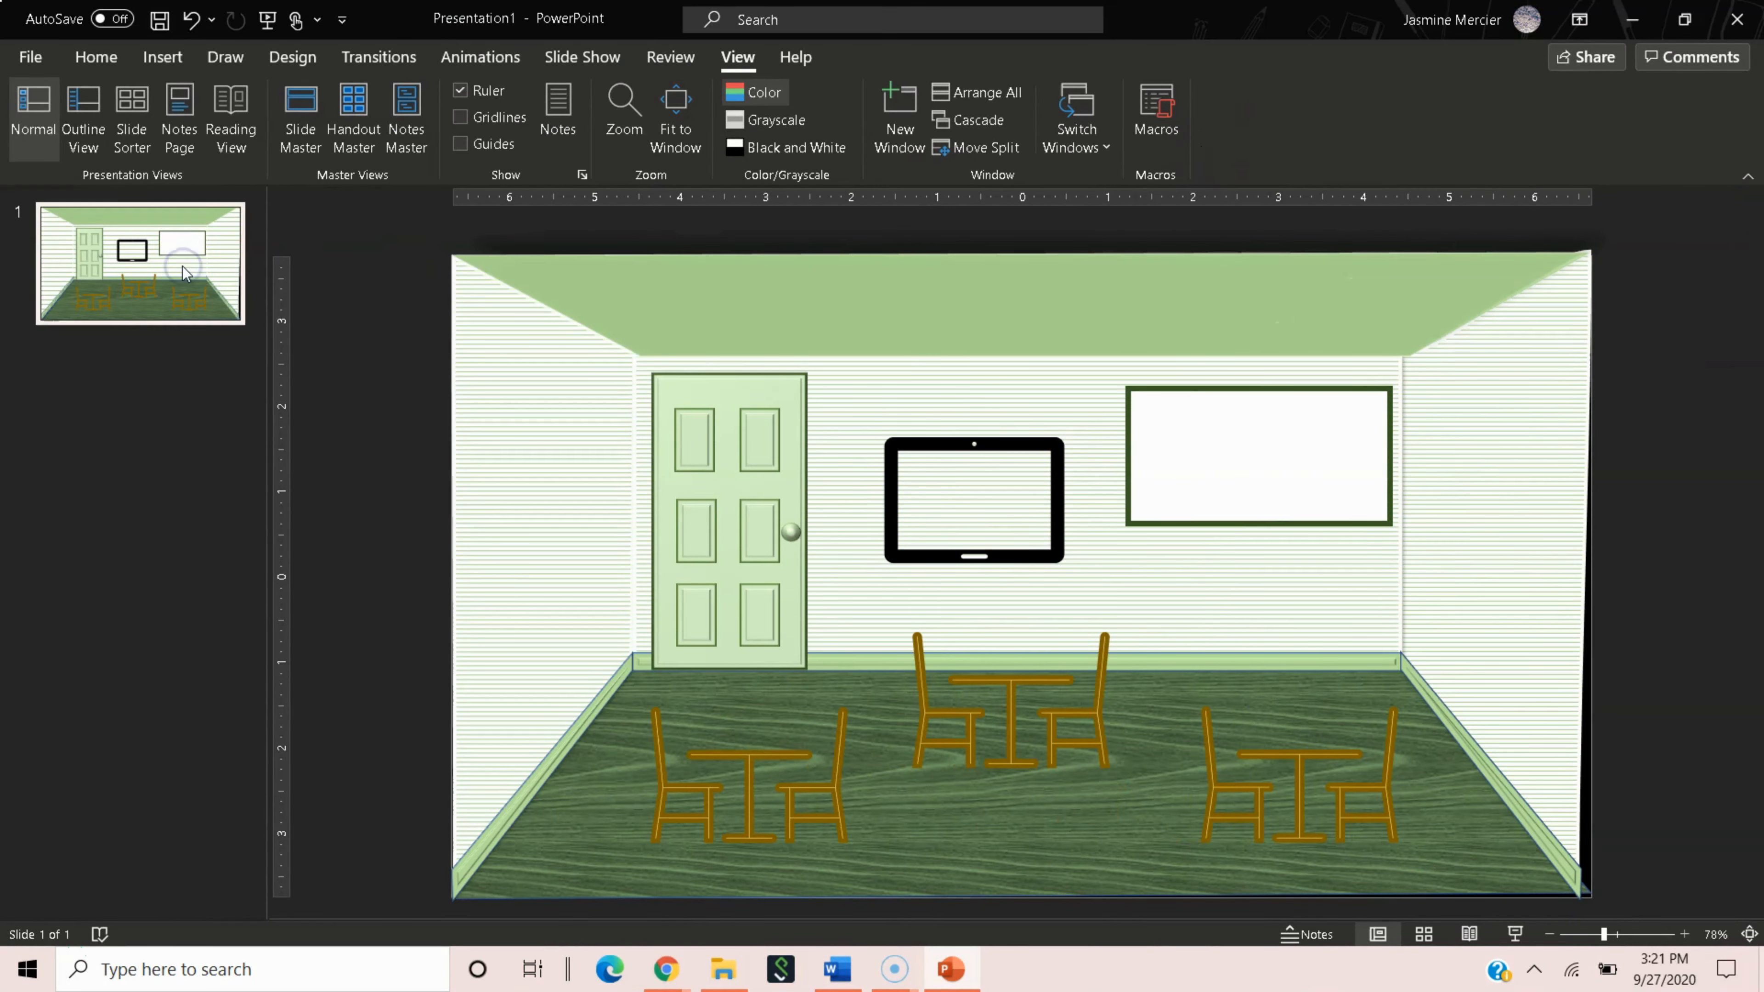
key("ctrl+c")
key("ctrl+v")
left_click(198, 382)
Delete the three table-and-chair sets and the tablet graphic from slide 2, leaving the empty room.
left_click(778, 787)
key("Delete")
left_click(915, 737)
key("Delete")
left_click(972, 554)
key("Delete")
left_click(1216, 763)
key("Delete")
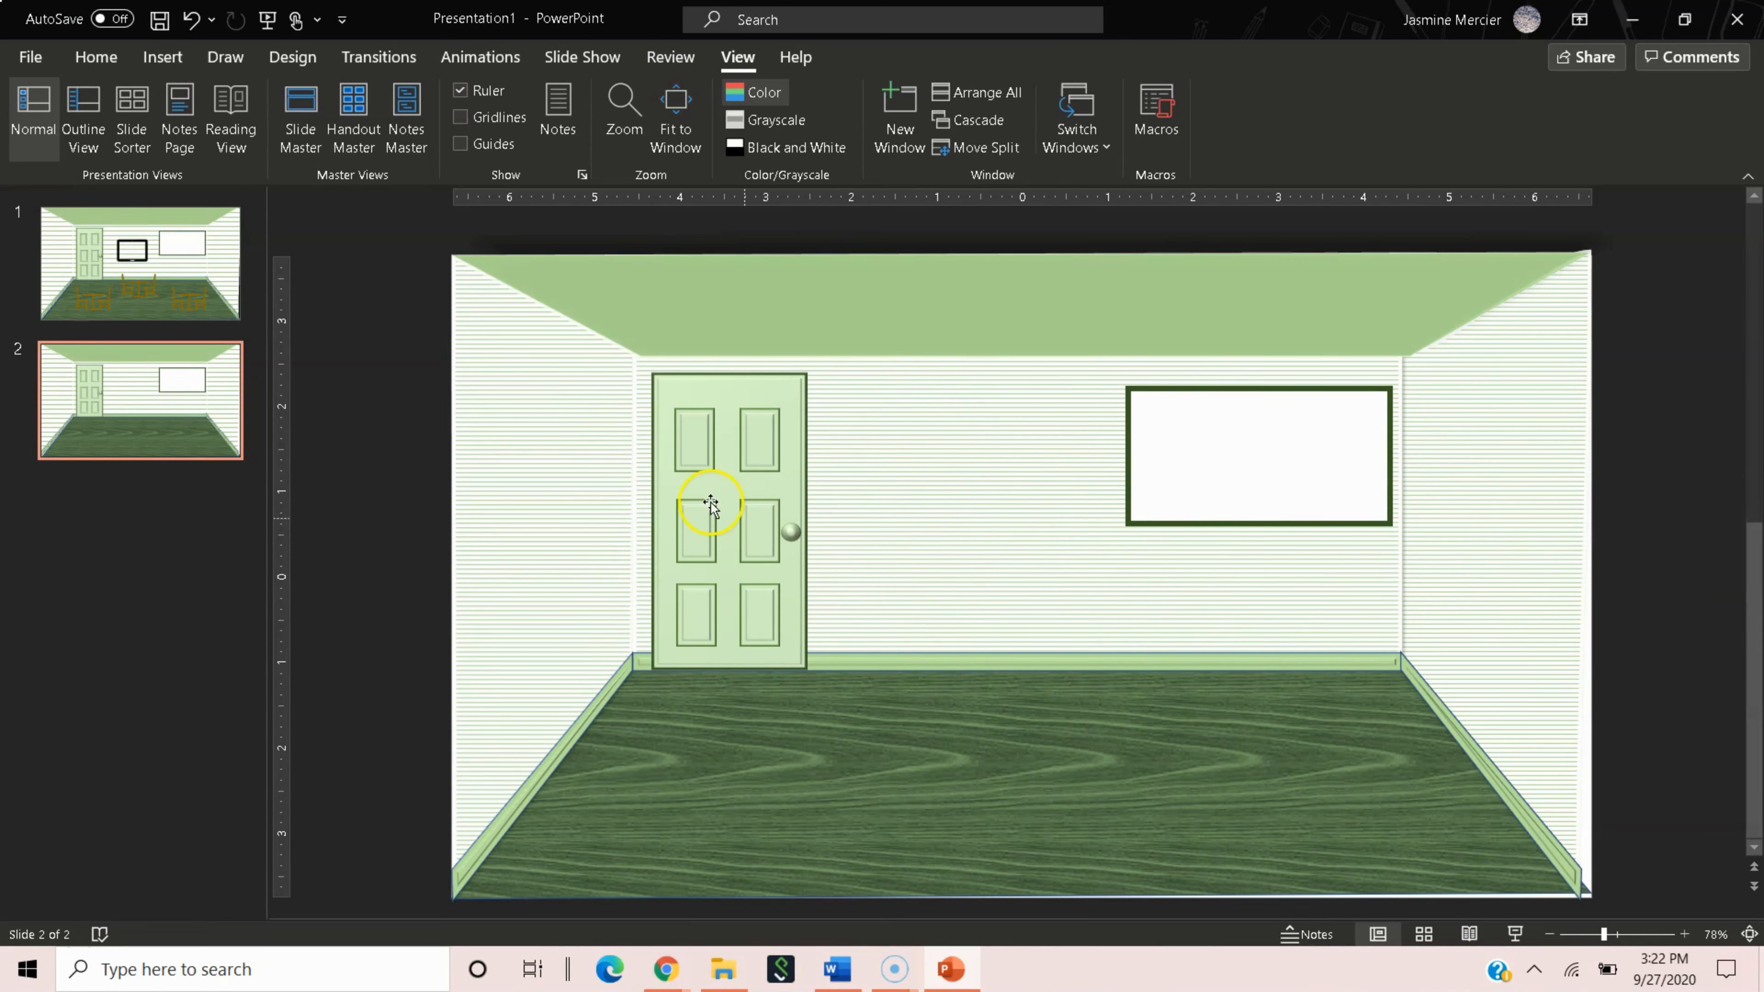
Save the presentation in the Documents folder under the file name BitClassSlides.
left_click(45, 62)
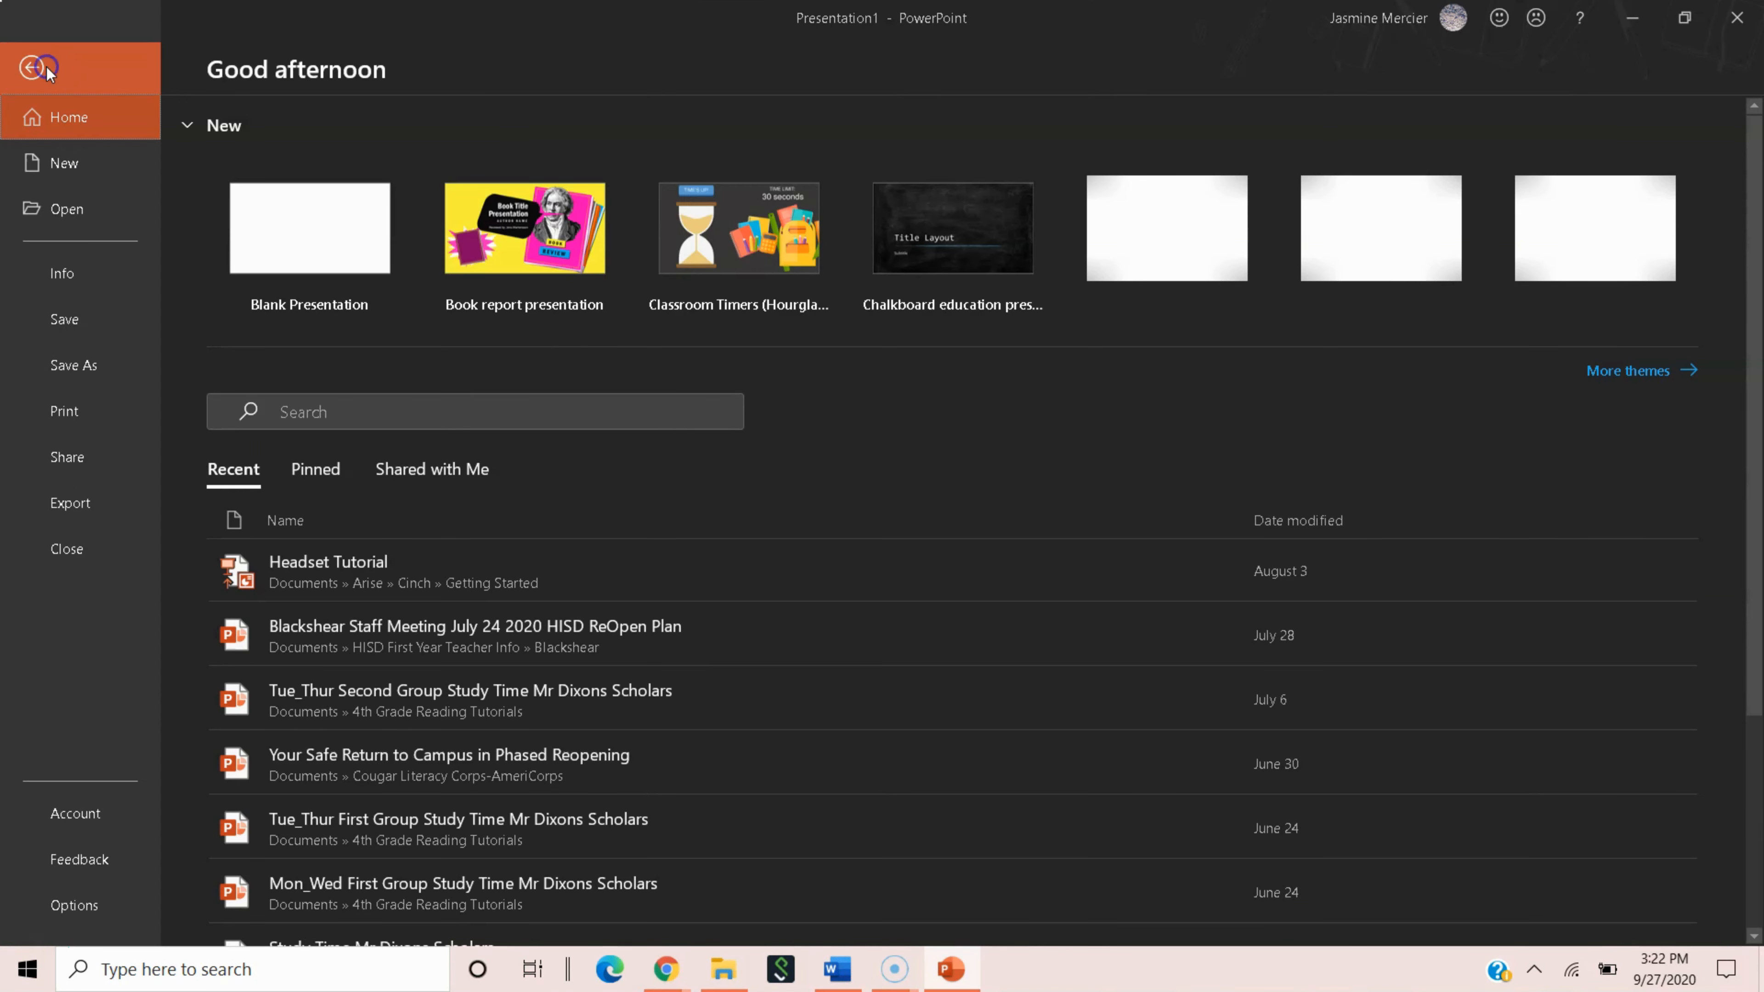
left_click(108, 382)
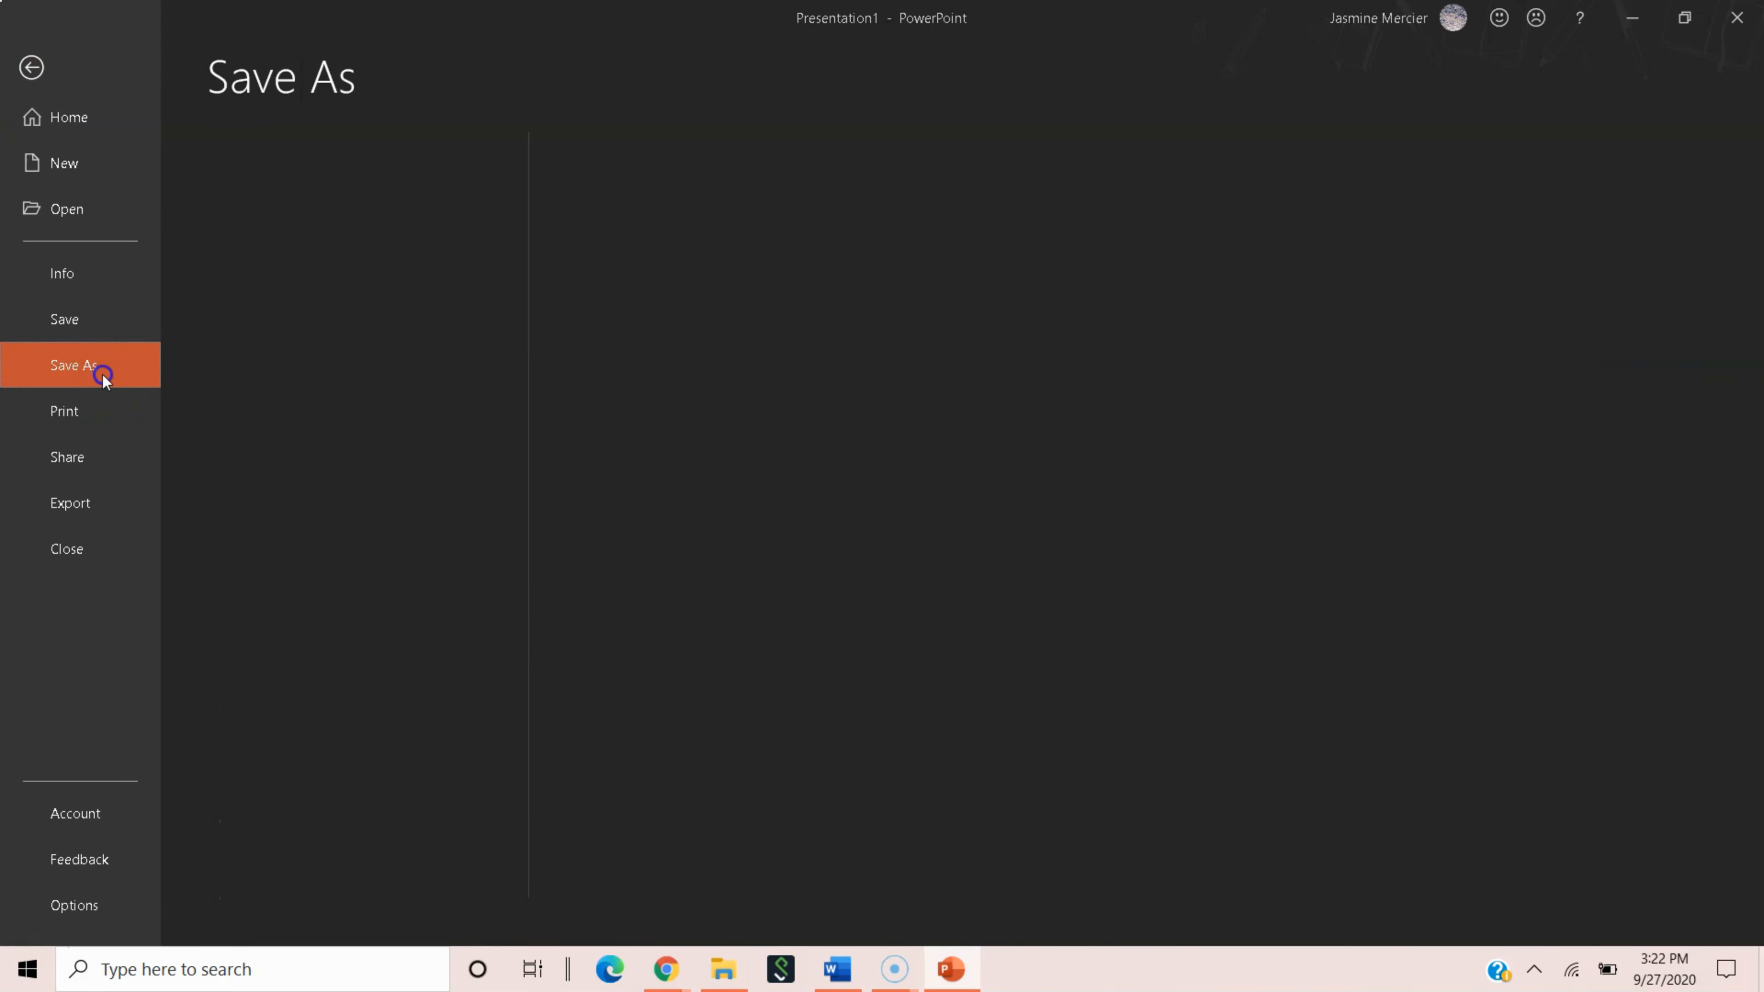
left_click(285, 582)
type("BitClassSlides")
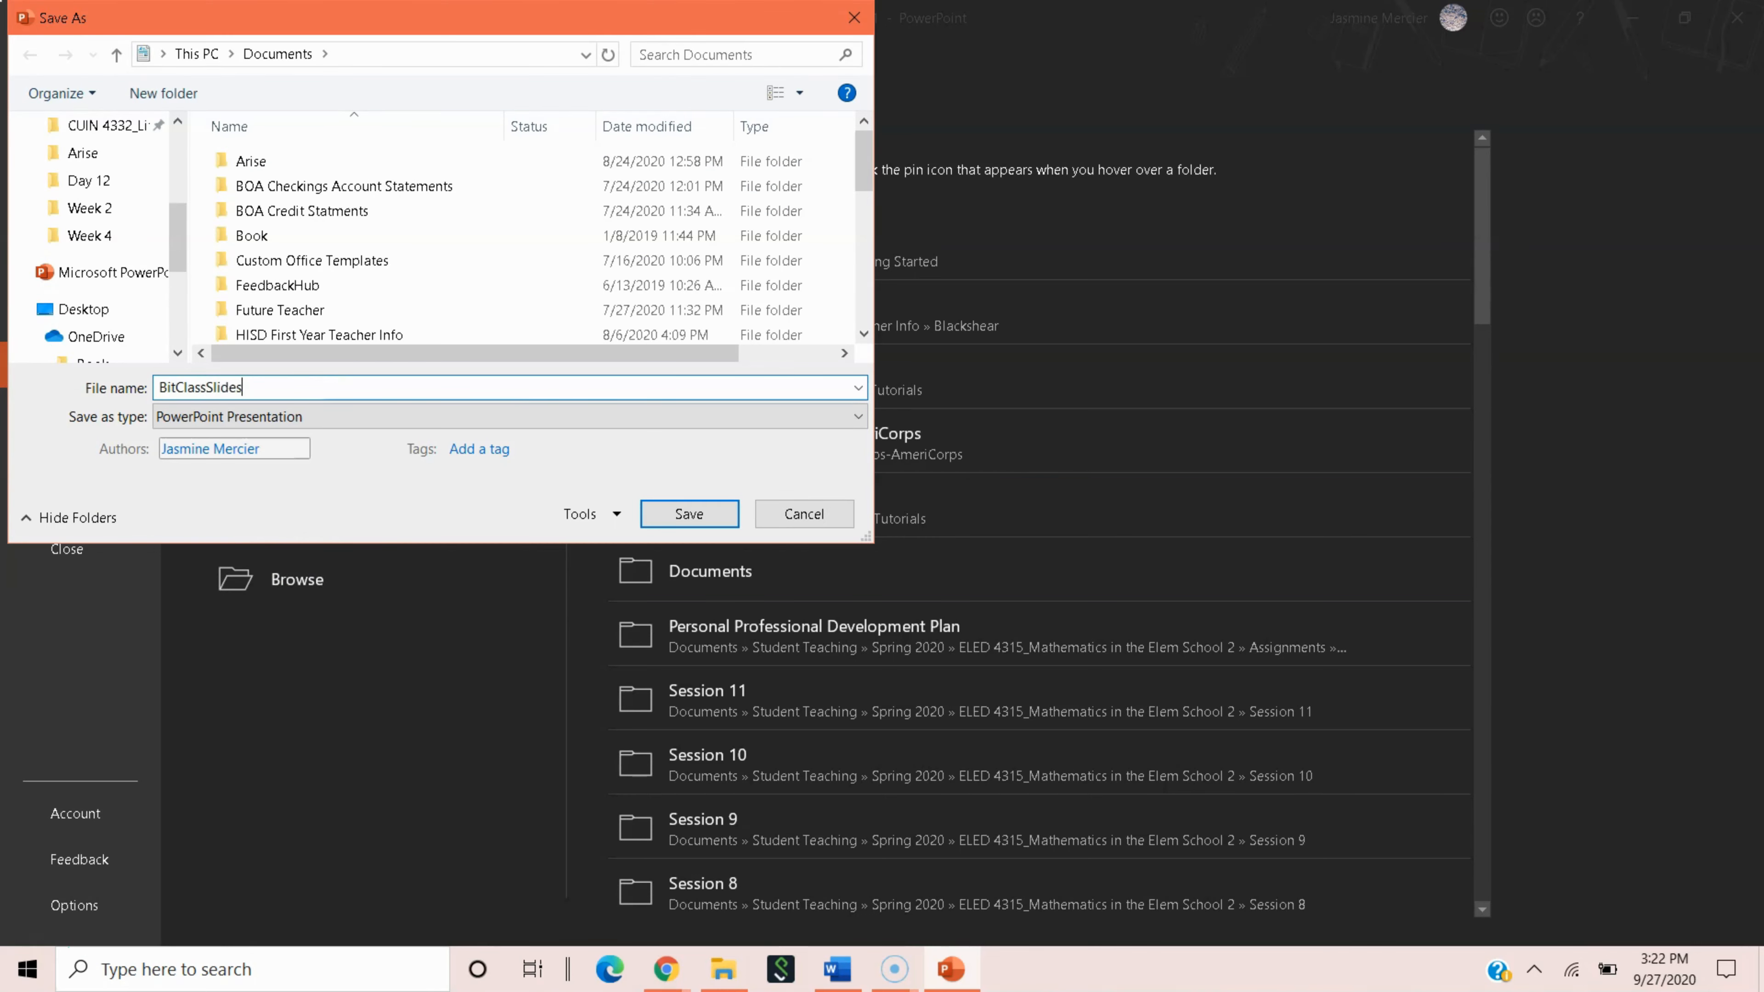
key("Return")
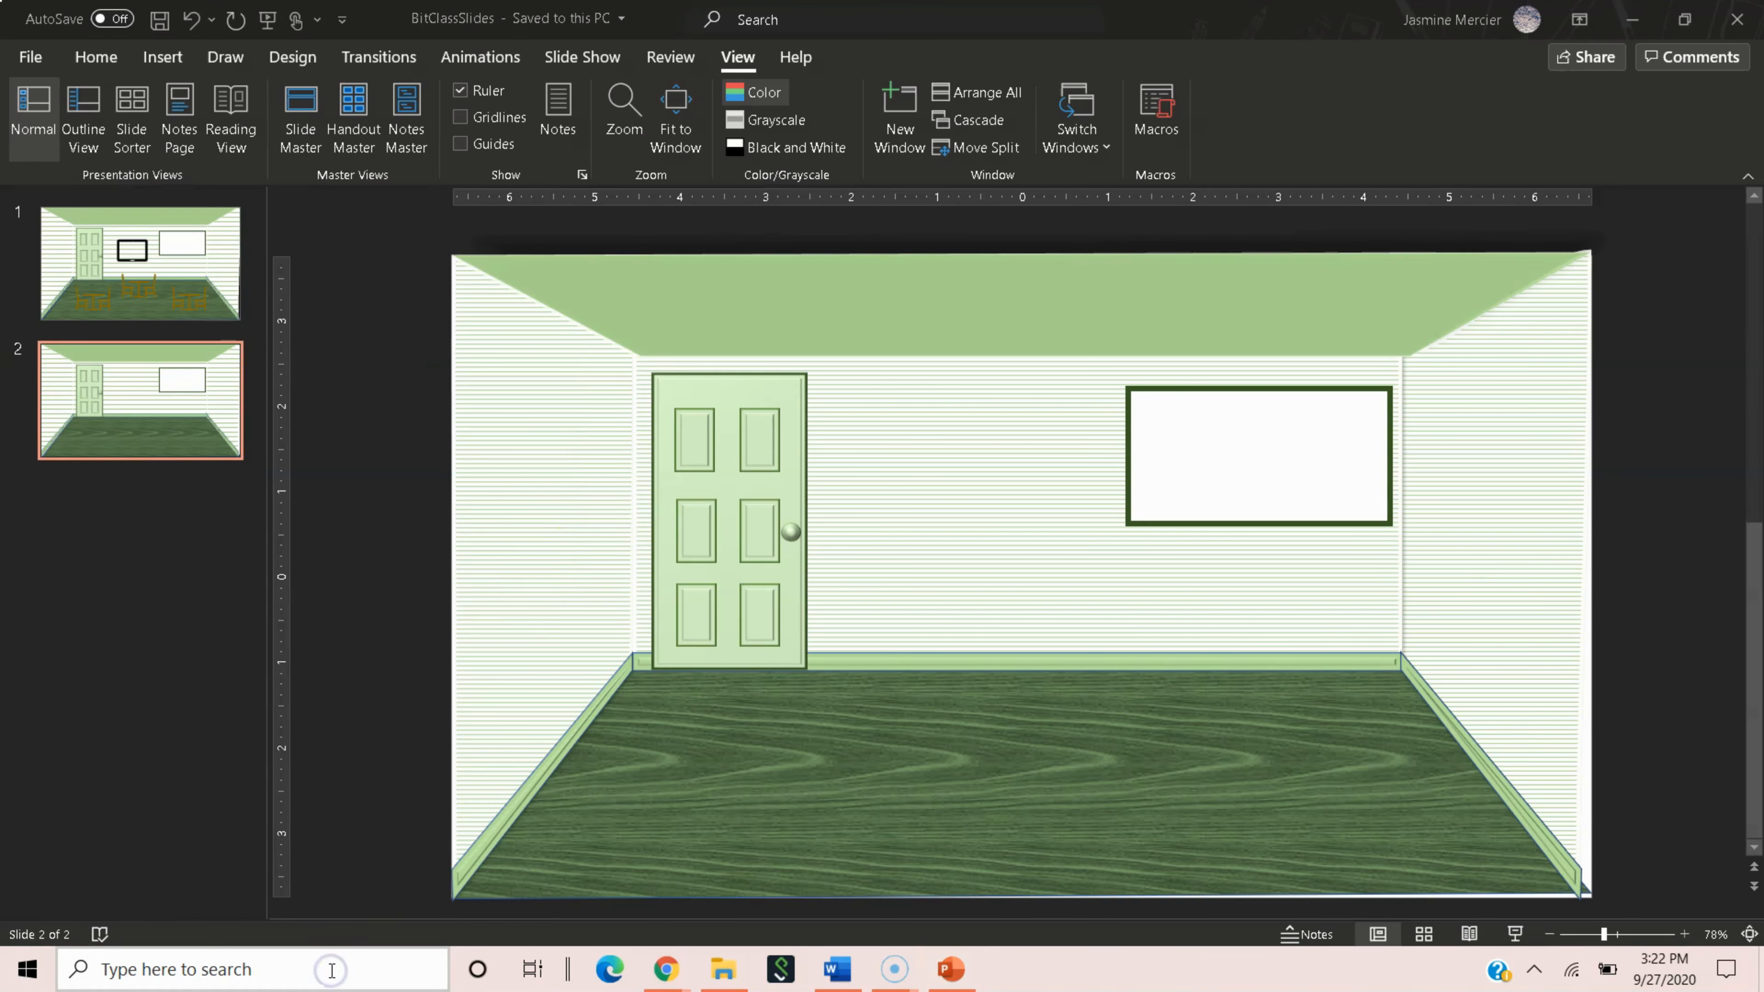
Open the Snipping Tool and capture the whole empty room slide as a new snip.
left_click(331, 969)
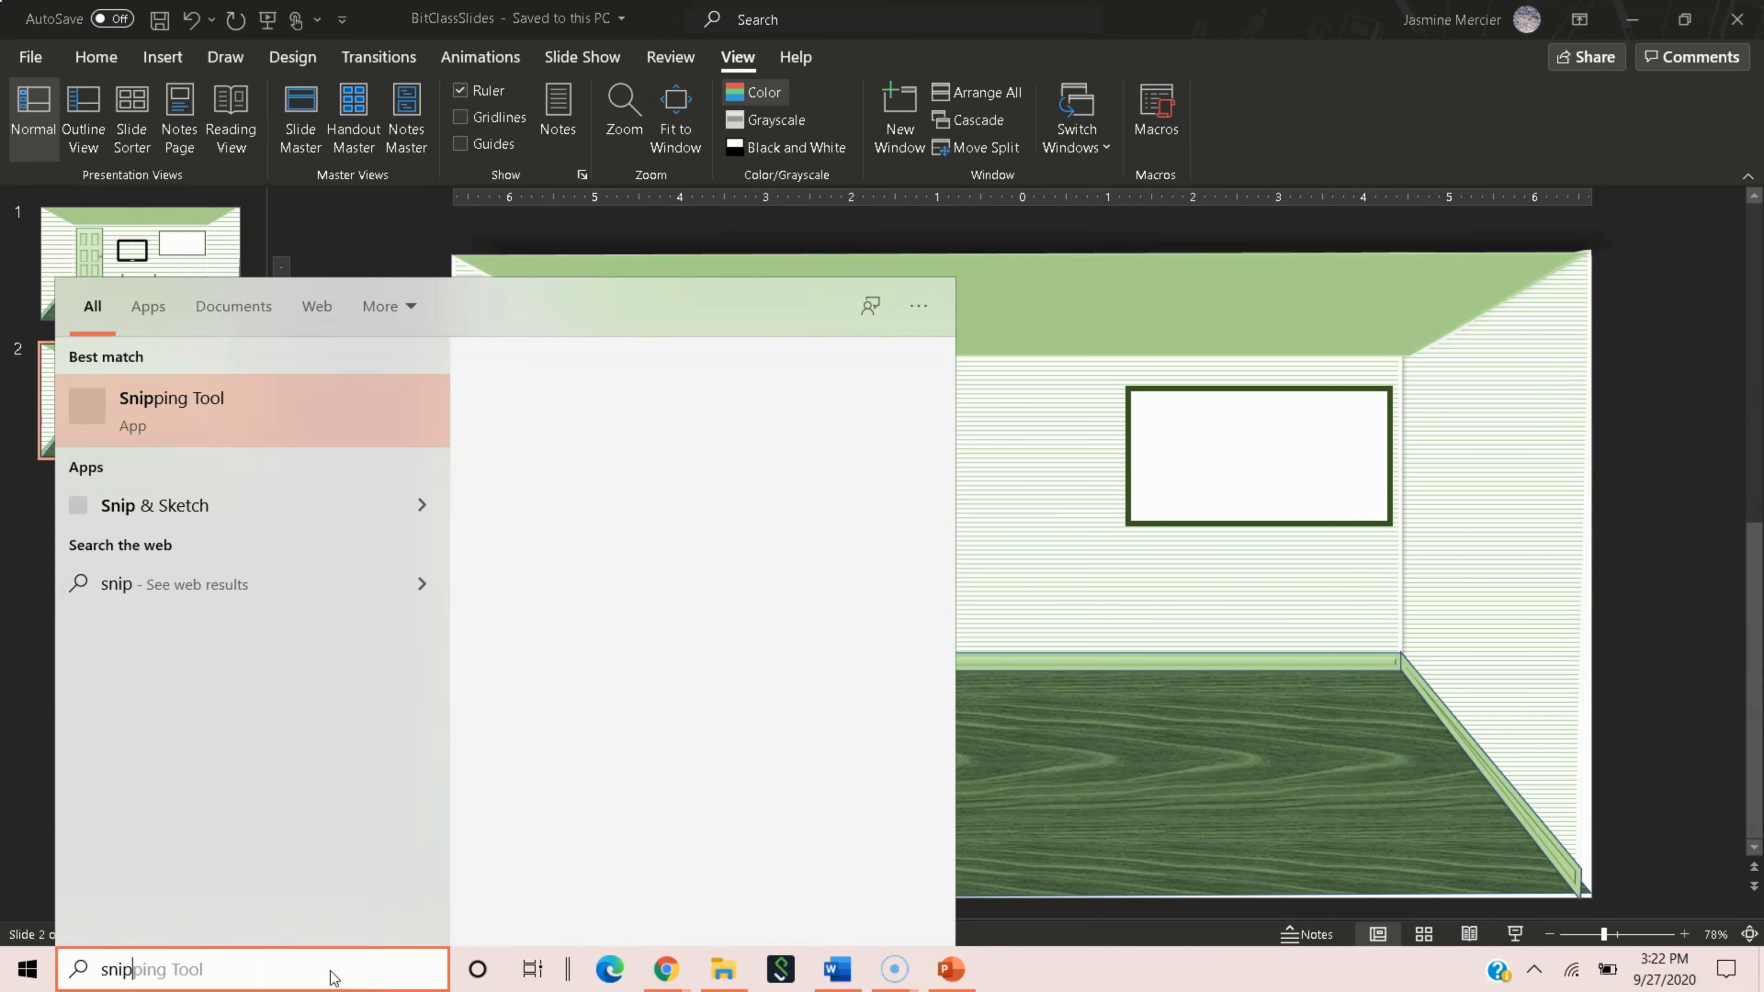
left_click(215, 439)
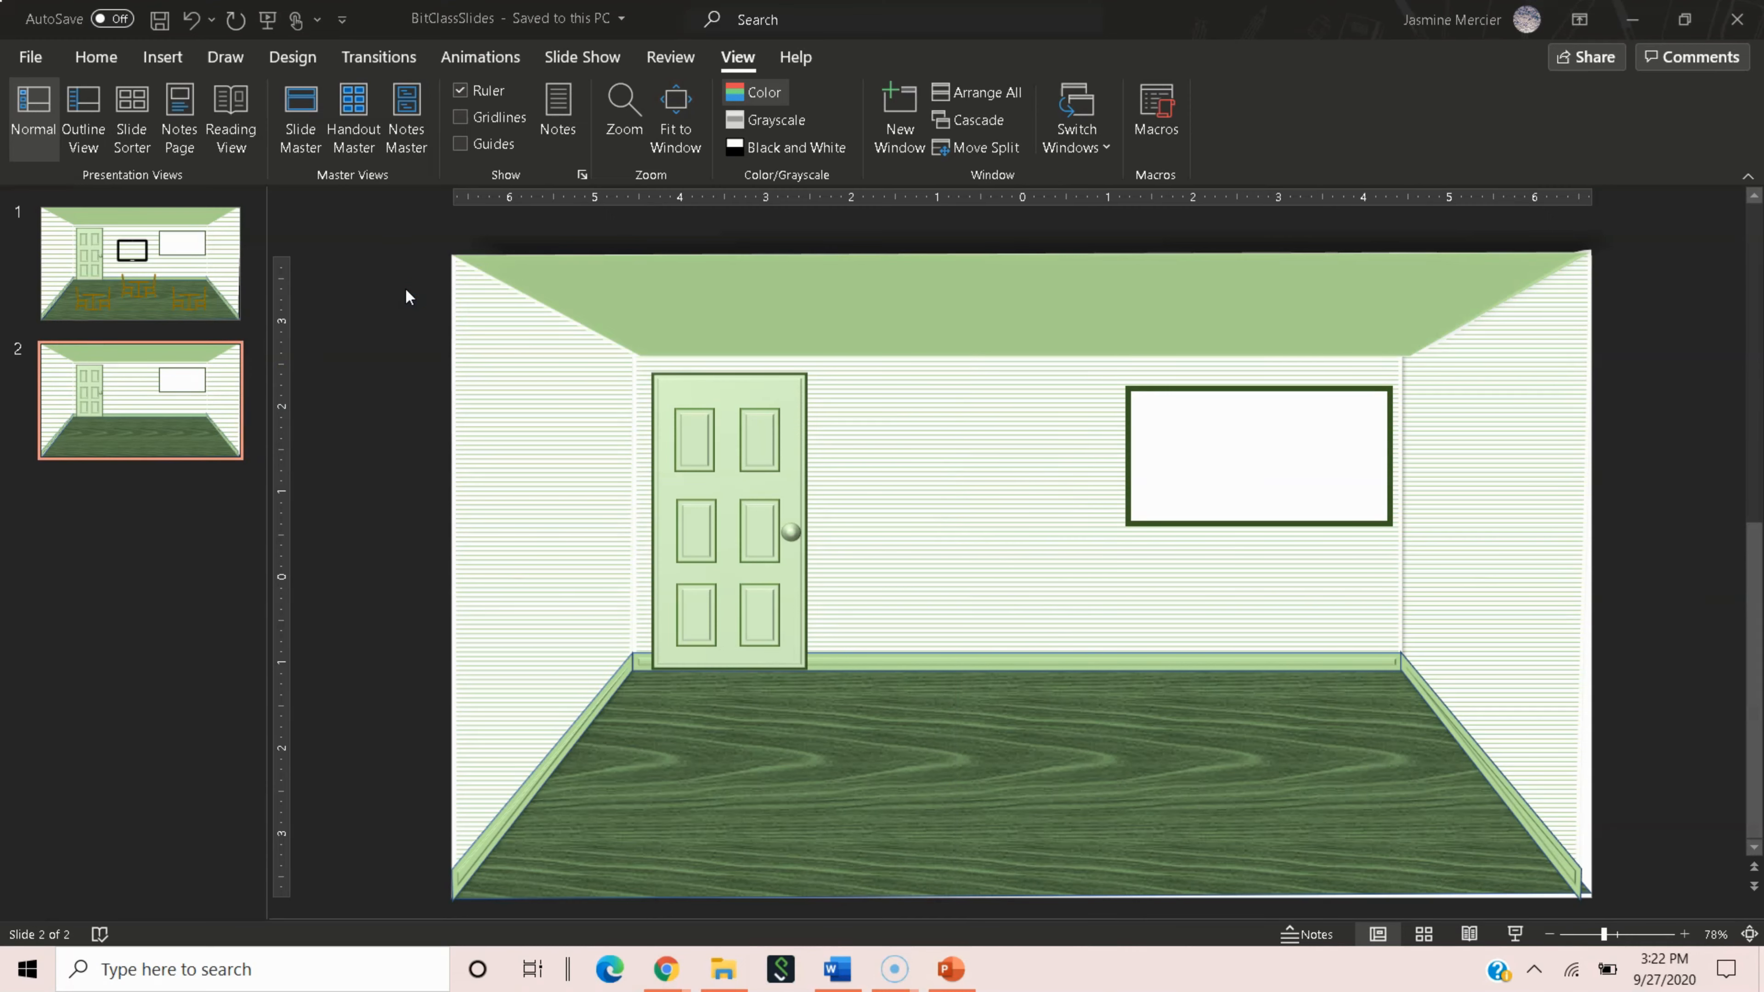
key("ctrl+n")
left_click_drag(453, 256, 1582, 894)
Save the snip as a JPEG named MyBitClassBG in the A BitMoji Classroom pictures folder.
left_click(359, 46)
left_click(399, 99)
double_click(611, 299)
type("M")
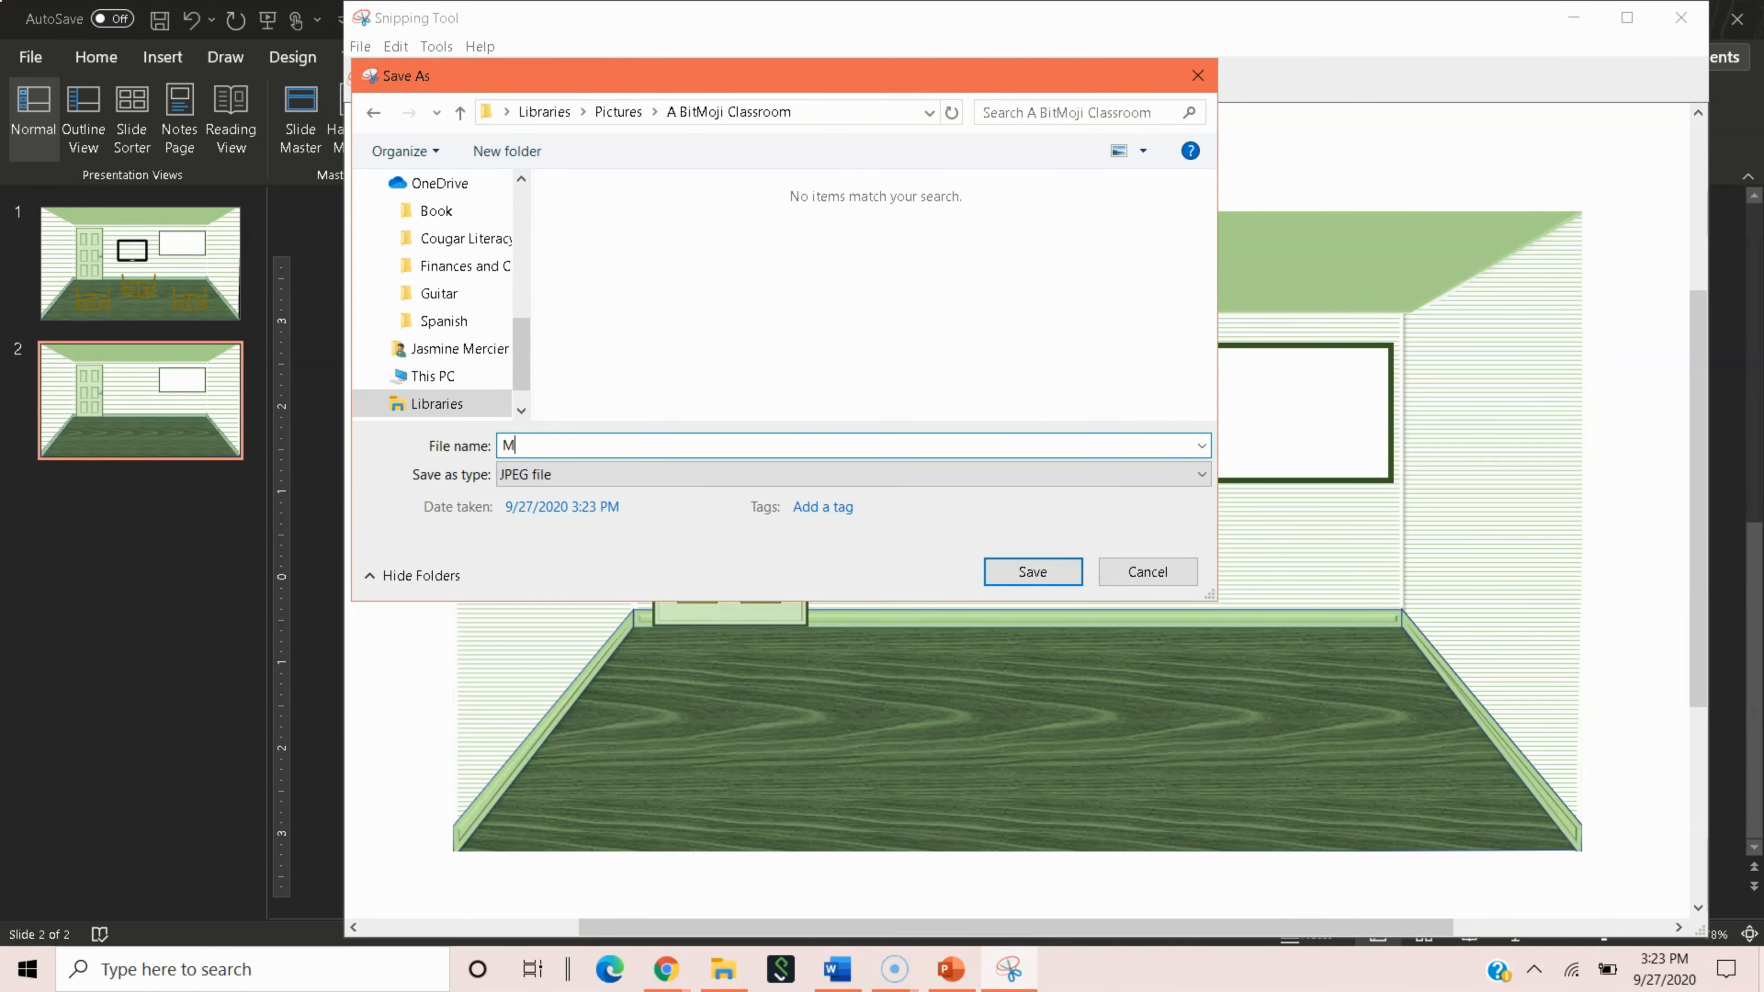
type("yBitClassBG")
key("Return")
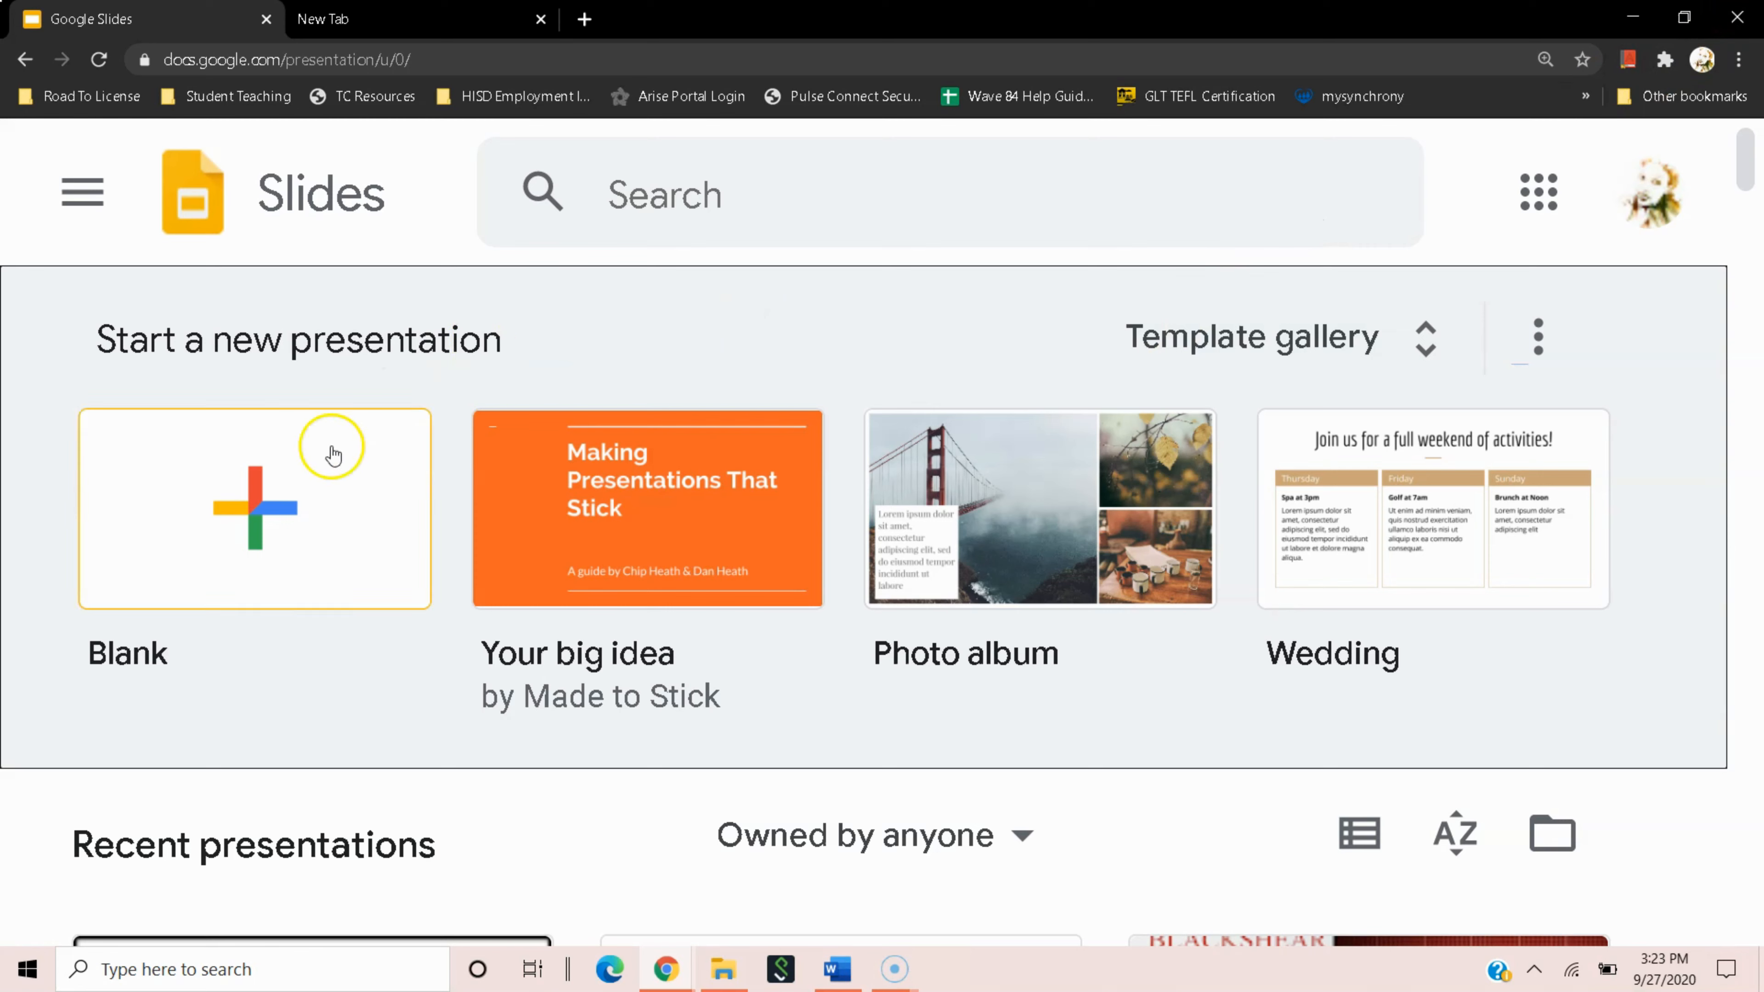
In Google Slides, create a blank presentation and apply the blank layout to its first slide.
left_click(271, 512)
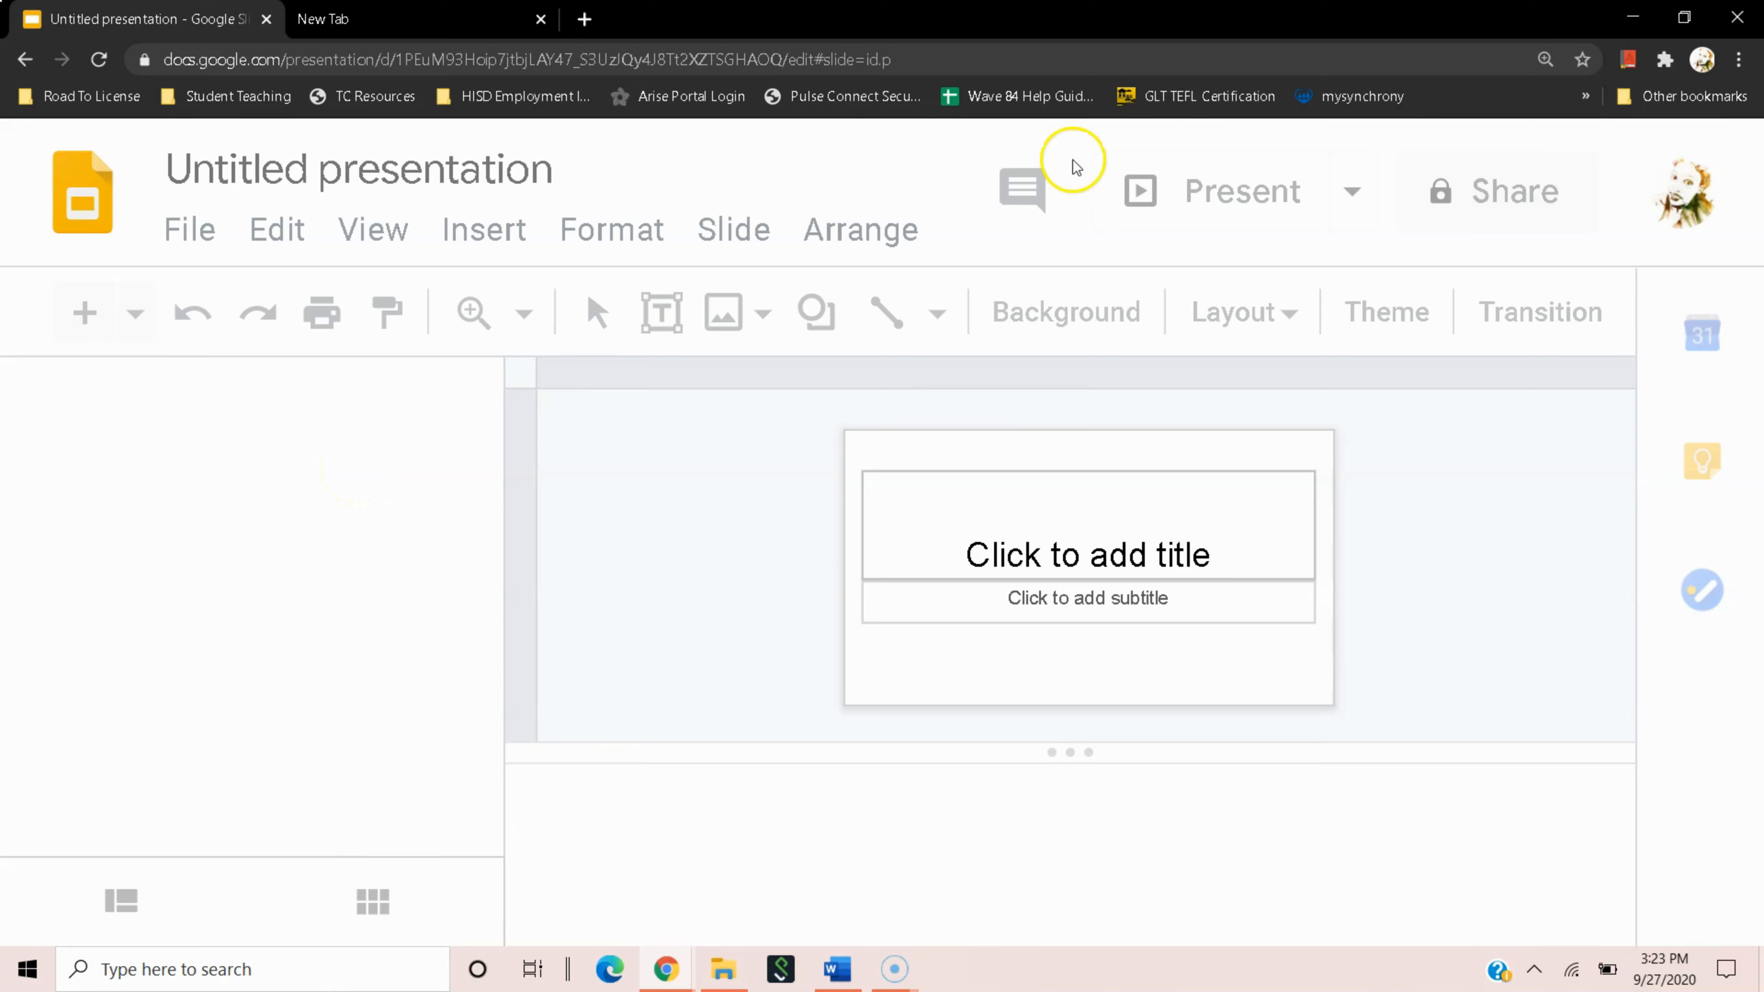
left_click(1544, 59)
left_click(1539, 99)
left_click(1694, 201)
left_click(533, 195)
left_click(684, 535)
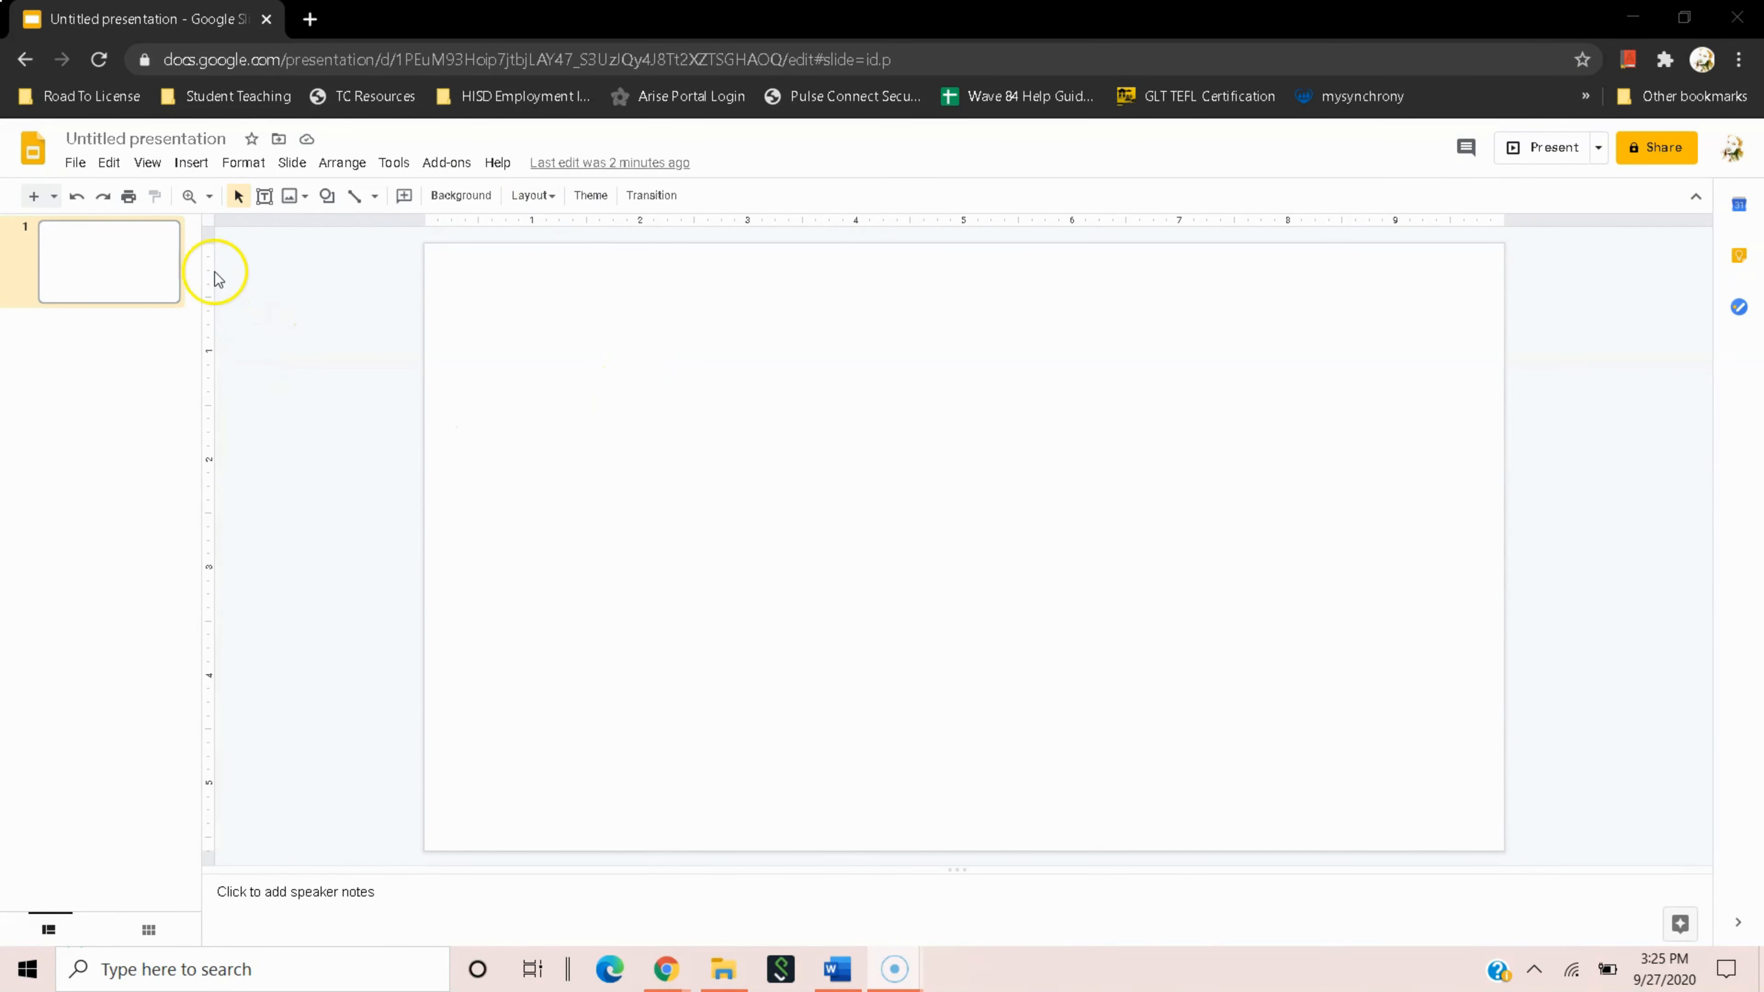
Add two more blank slides to the presentation and return to slide 1.
key("ctrl+m")
key("ctrl+m")
left_click(93, 232)
Insert the saved green room picture from the computer on slide 1 and enlarge it to fill the slide.
left_click(191, 163)
mouse_move(219, 201)
left_click(468, 202)
double_click(525, 317)
double_click(525, 317)
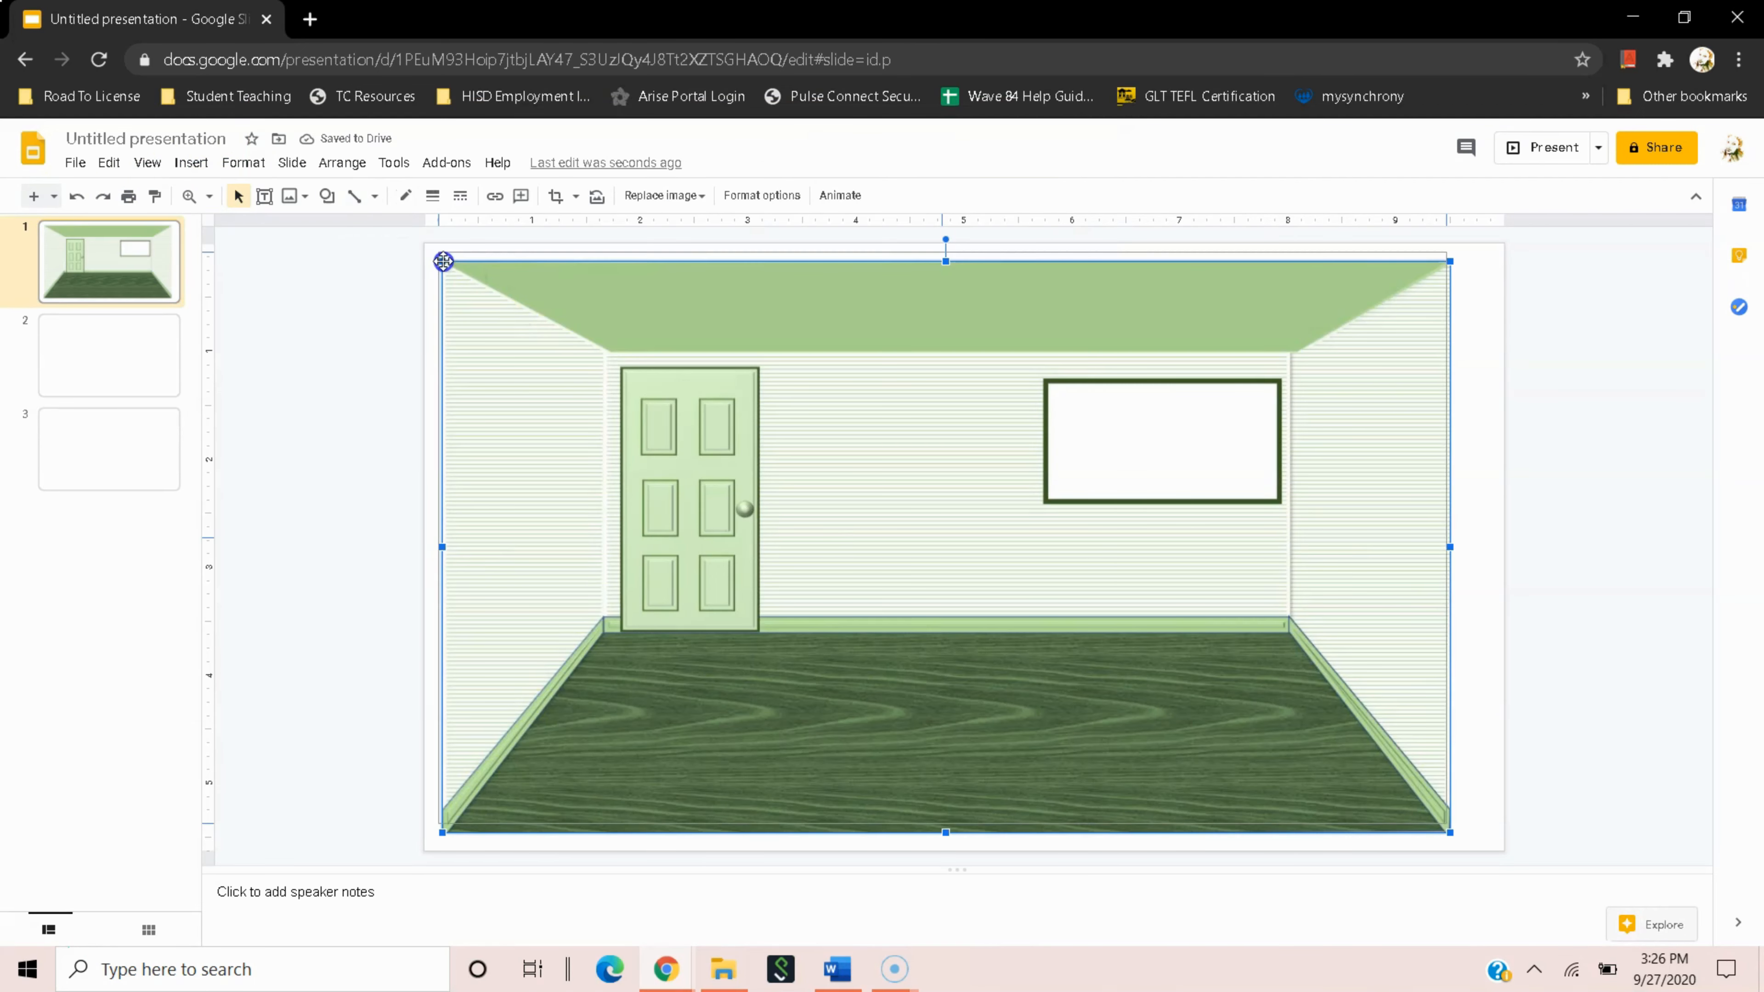
left_click_drag(1431, 813, 1494, 849)
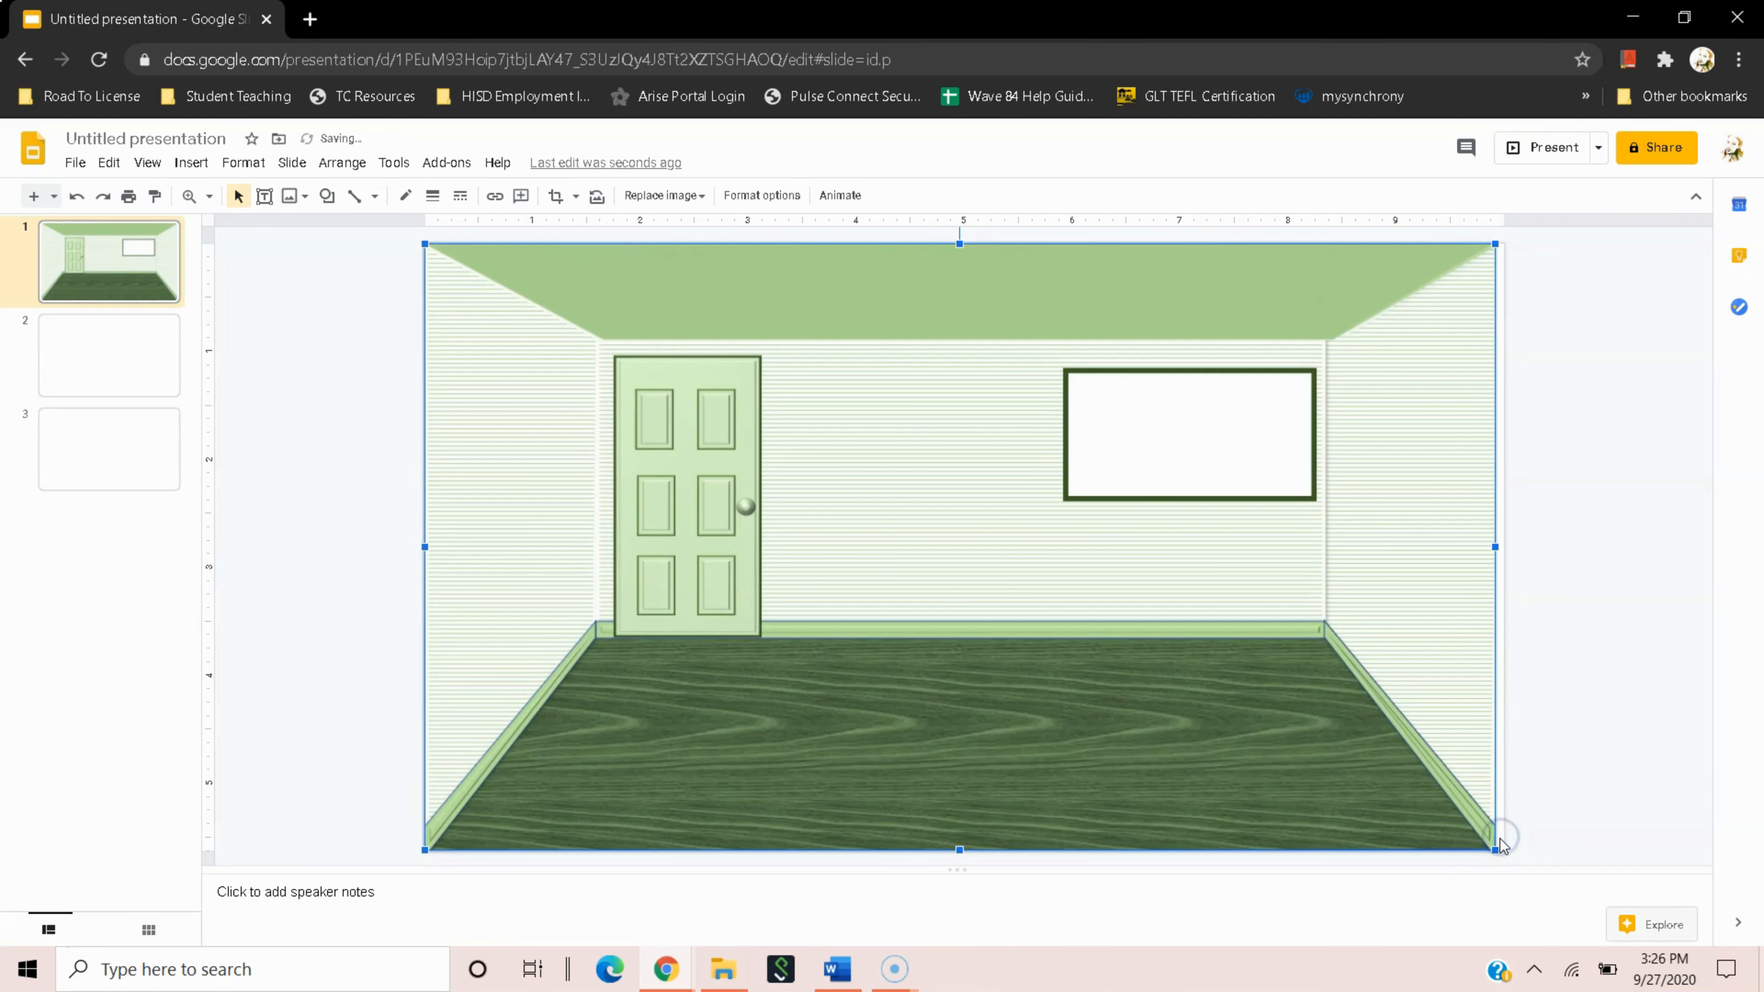
left_click(379, 610)
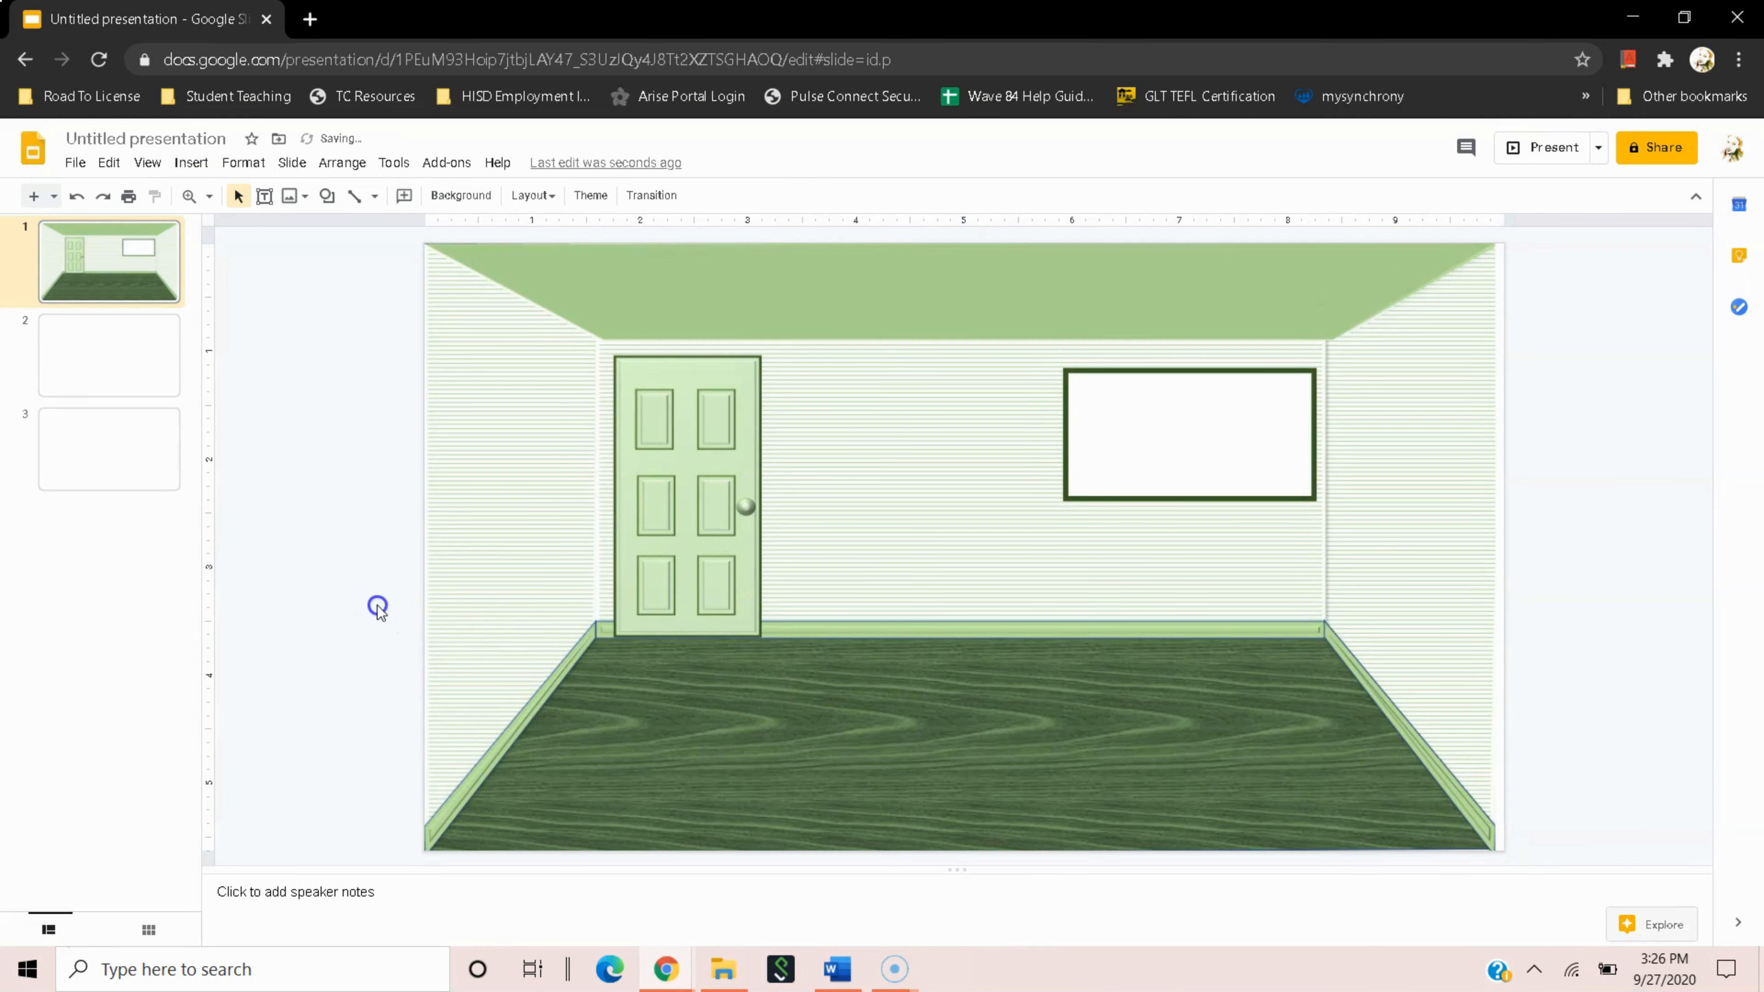
Set slide 2's background to the teal wall image with sunflowers from a Google image search for "room background".
left_click(137, 371)
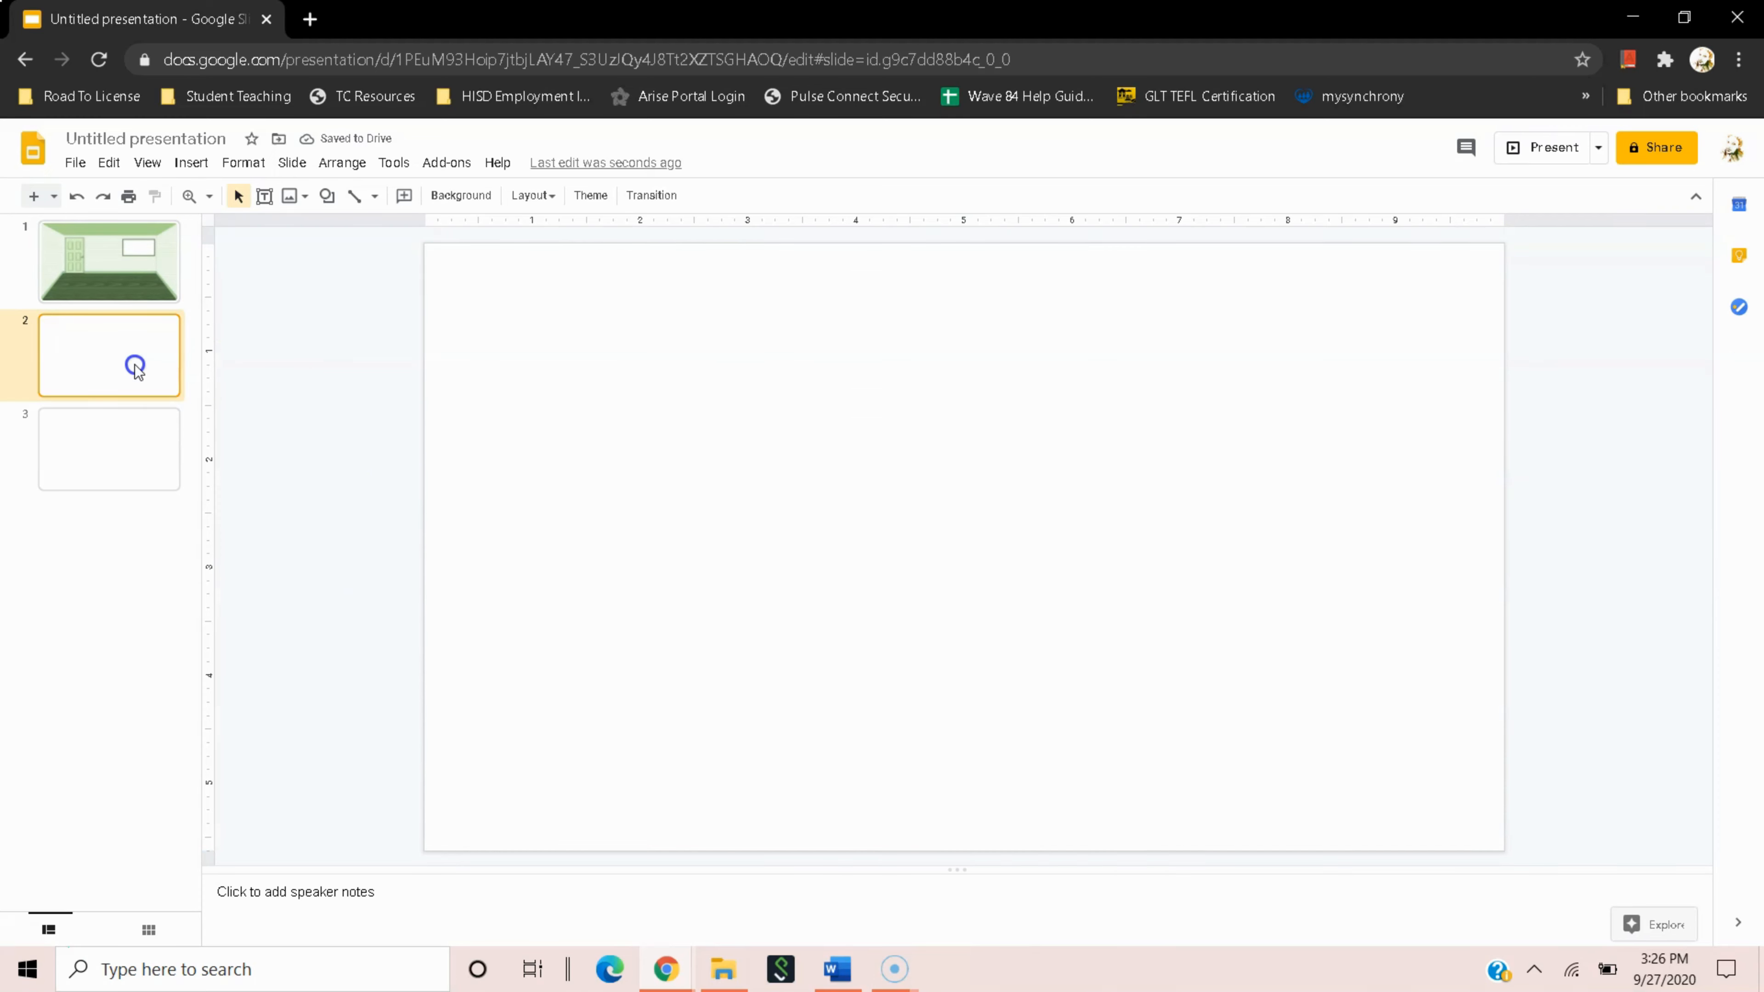
left_click(451, 198)
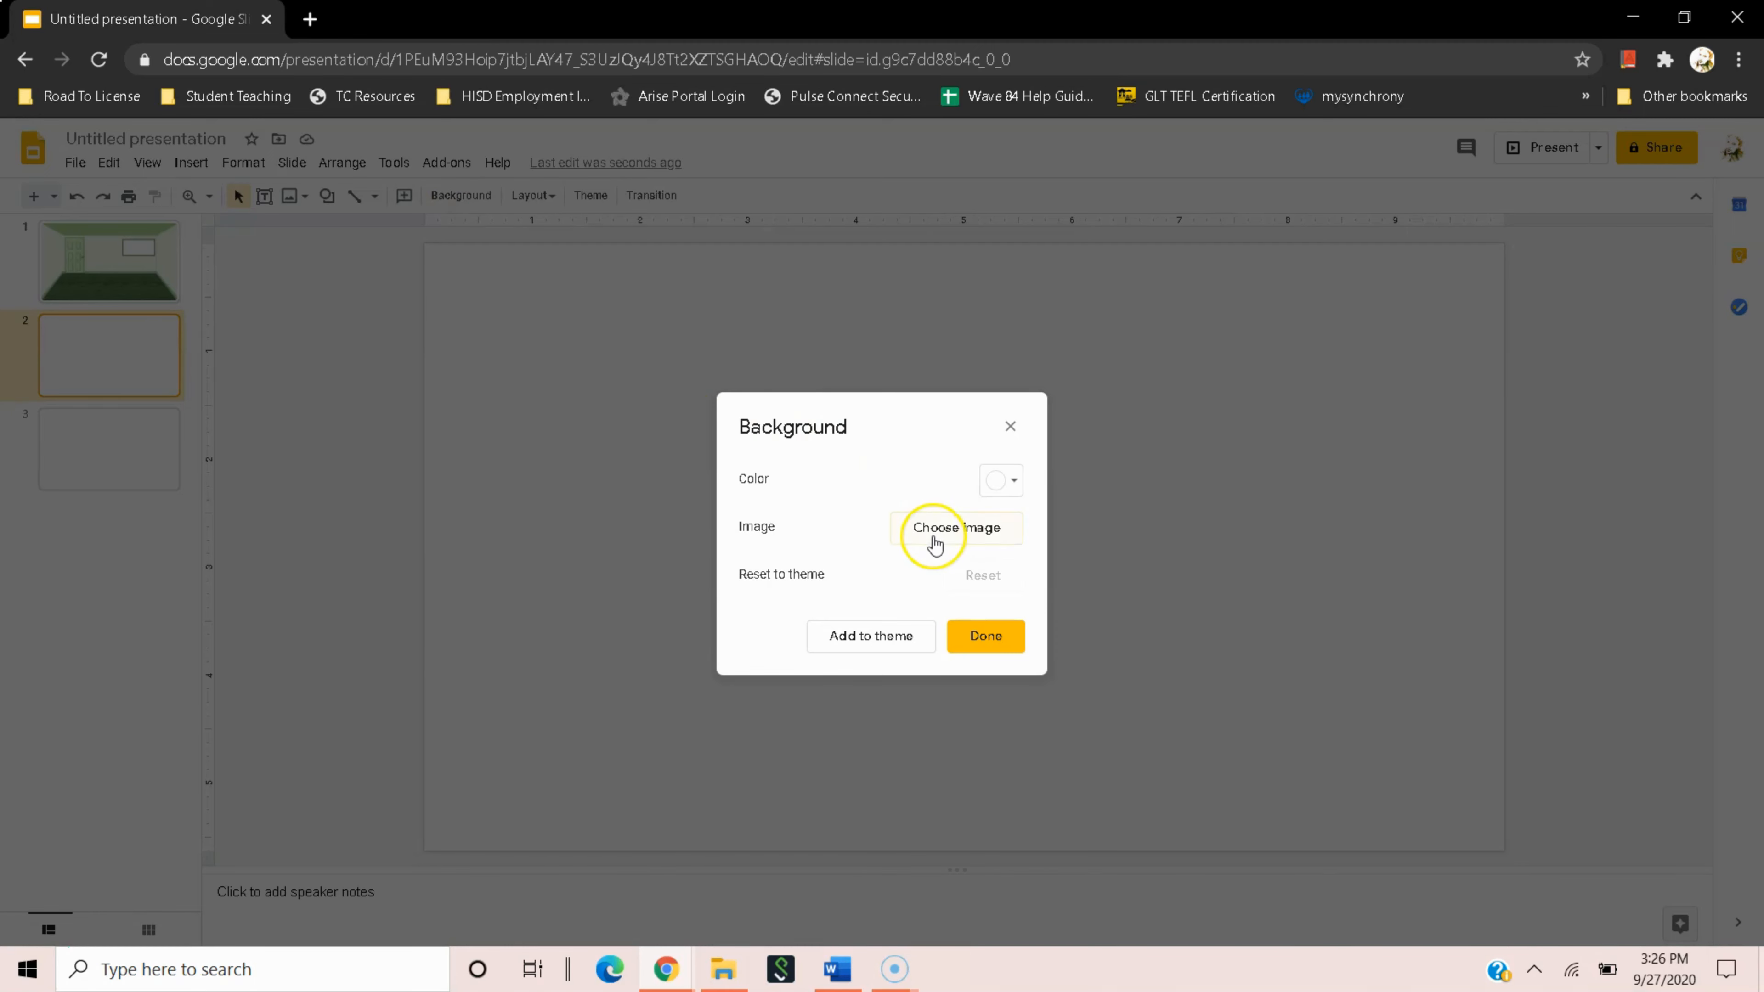
left_click(934, 537)
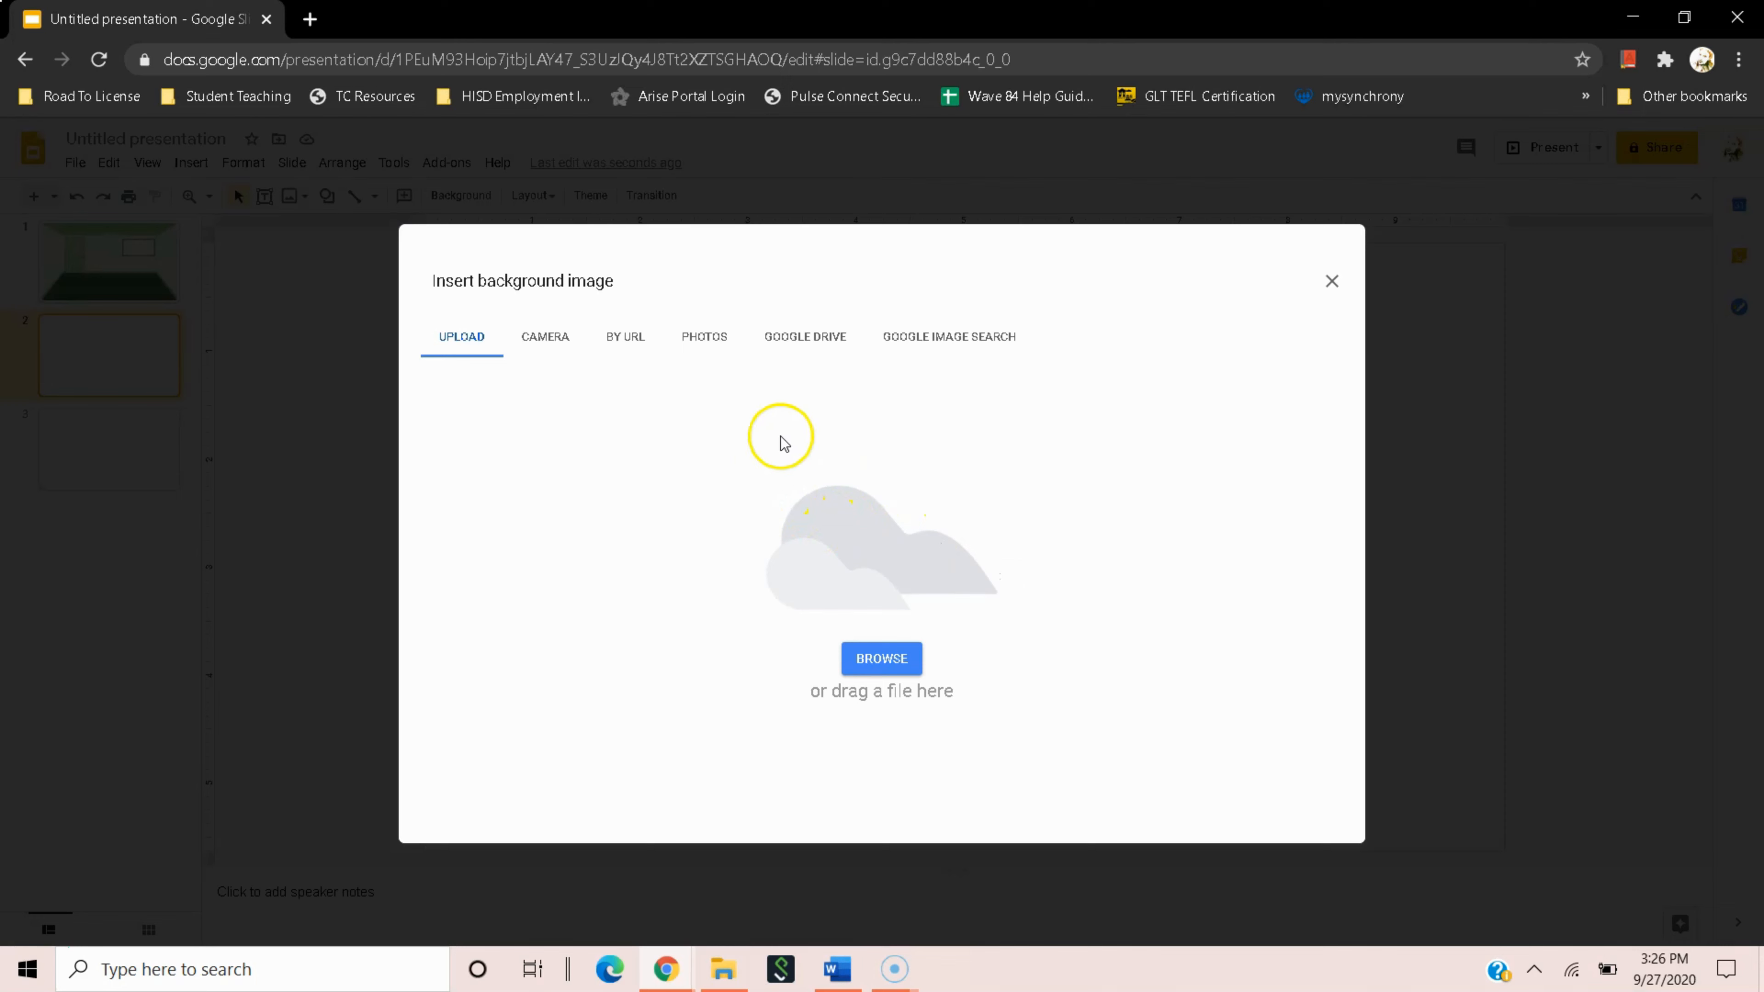
left_click(930, 347)
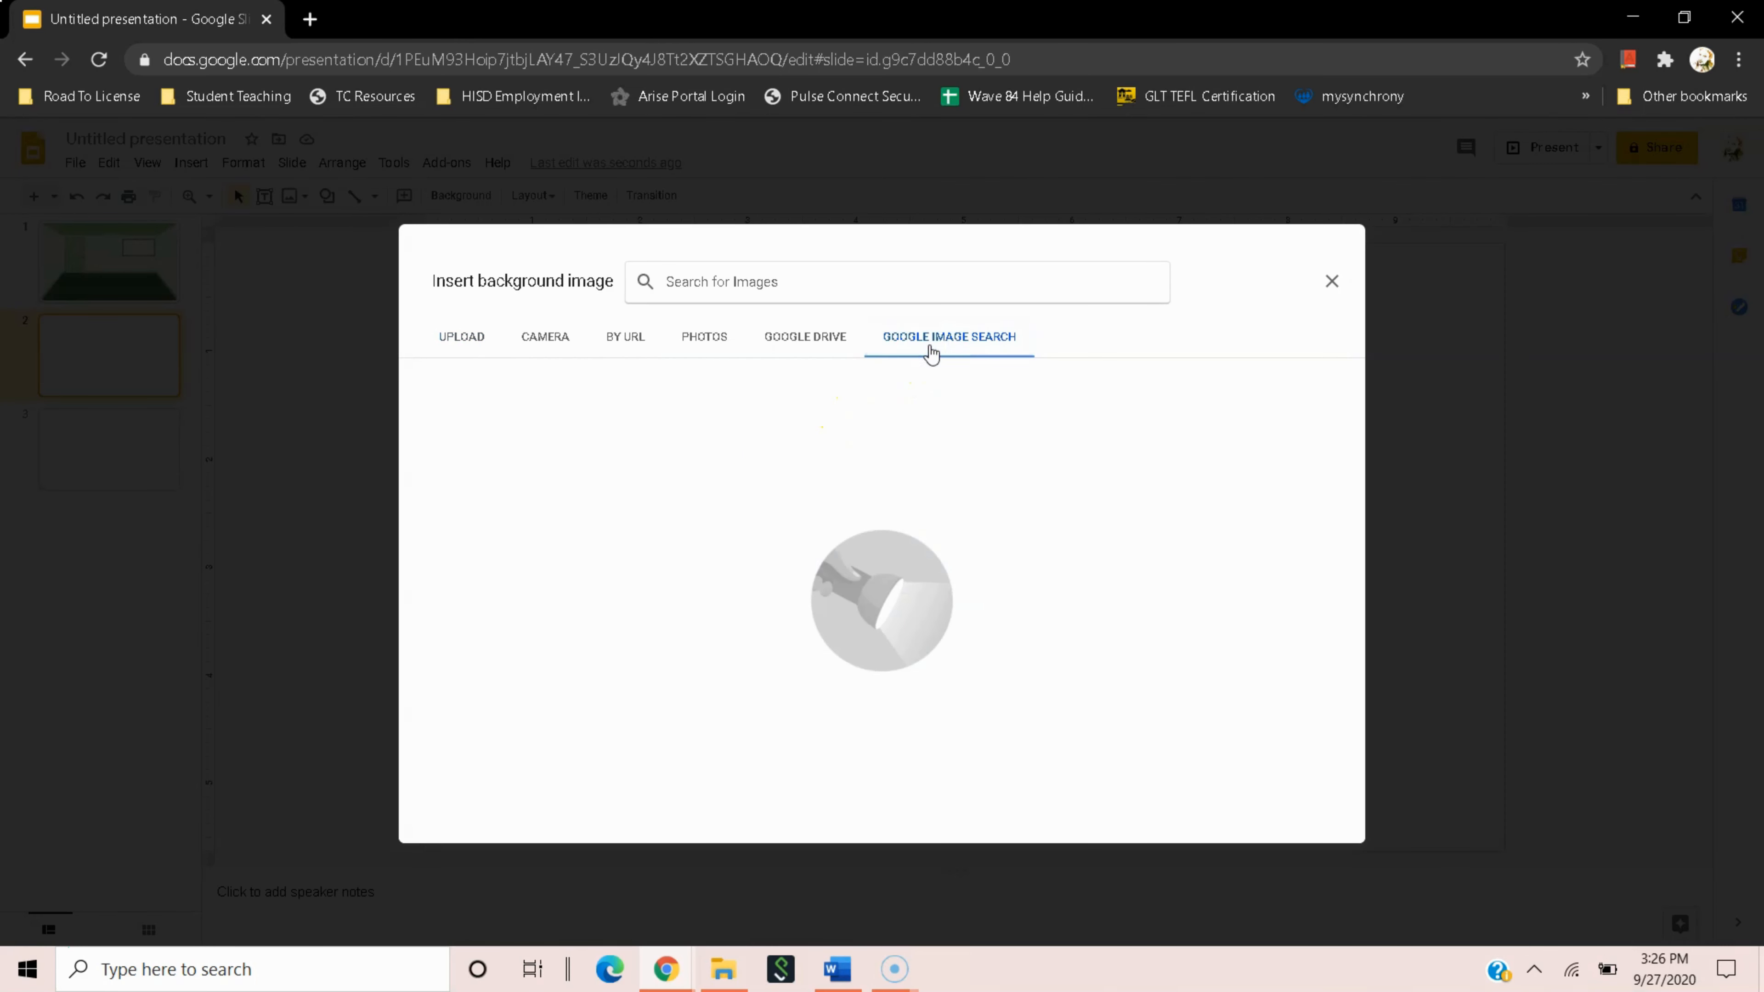
type("room backg")
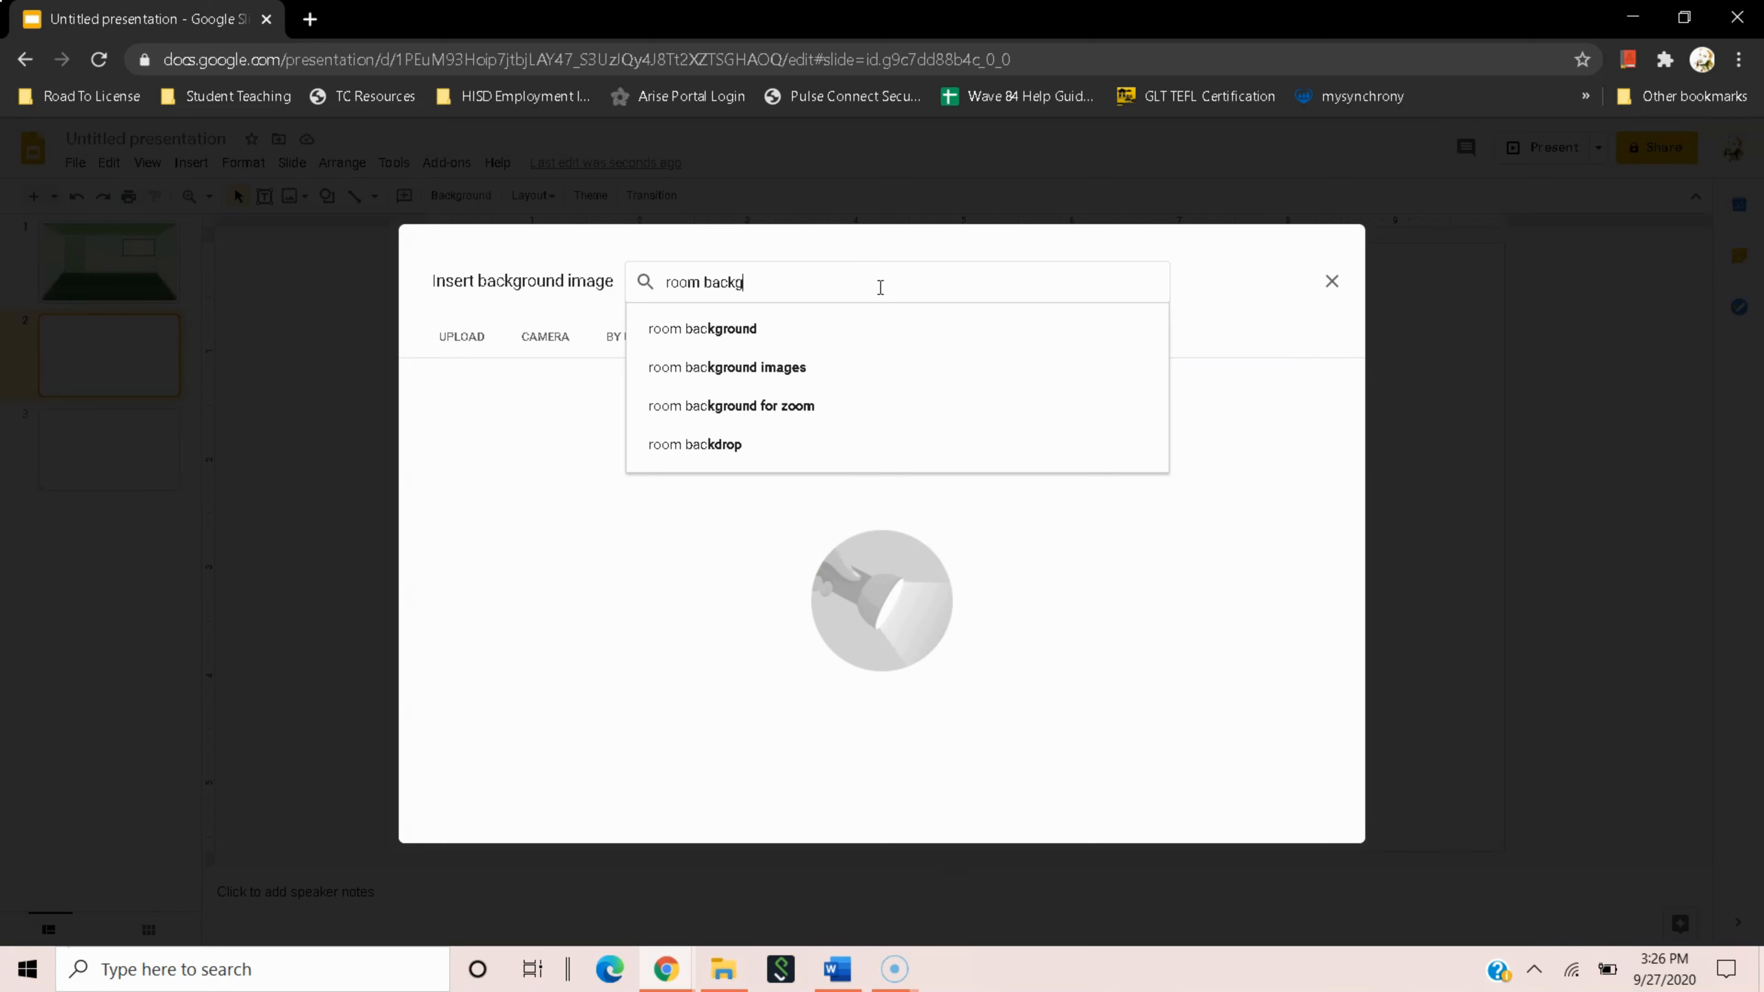
type("round")
key("Return")
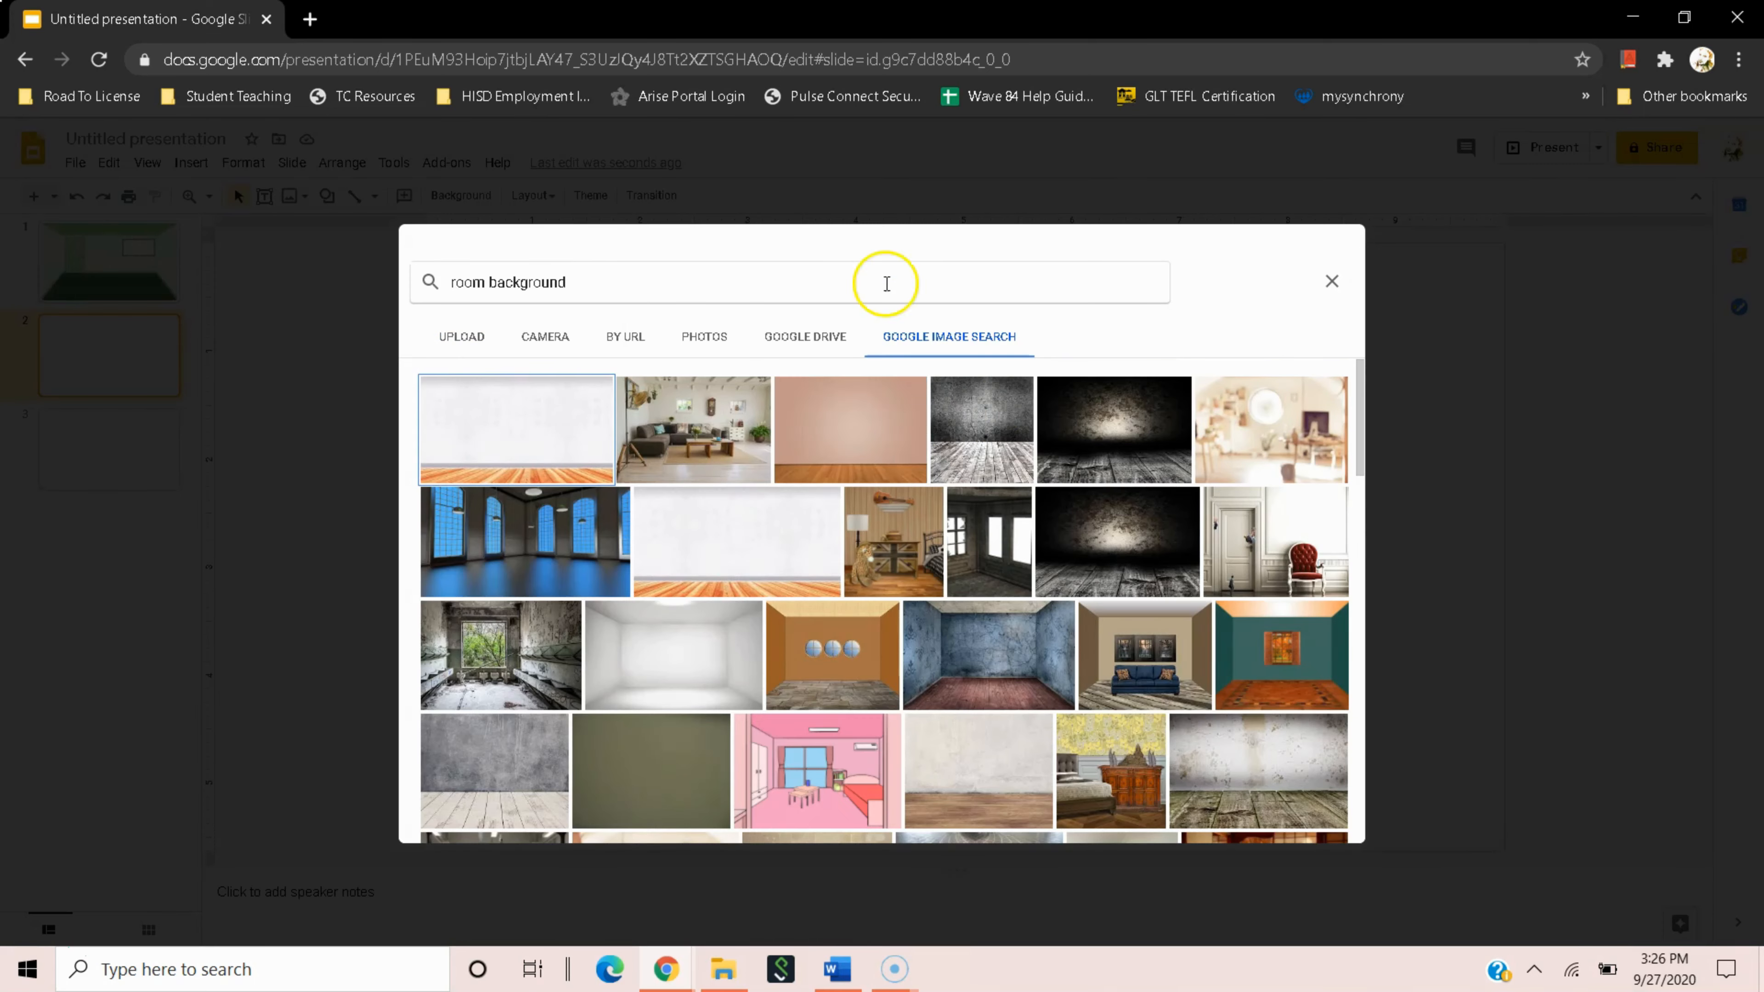
left_click_drag(1359, 445, 1380, 764)
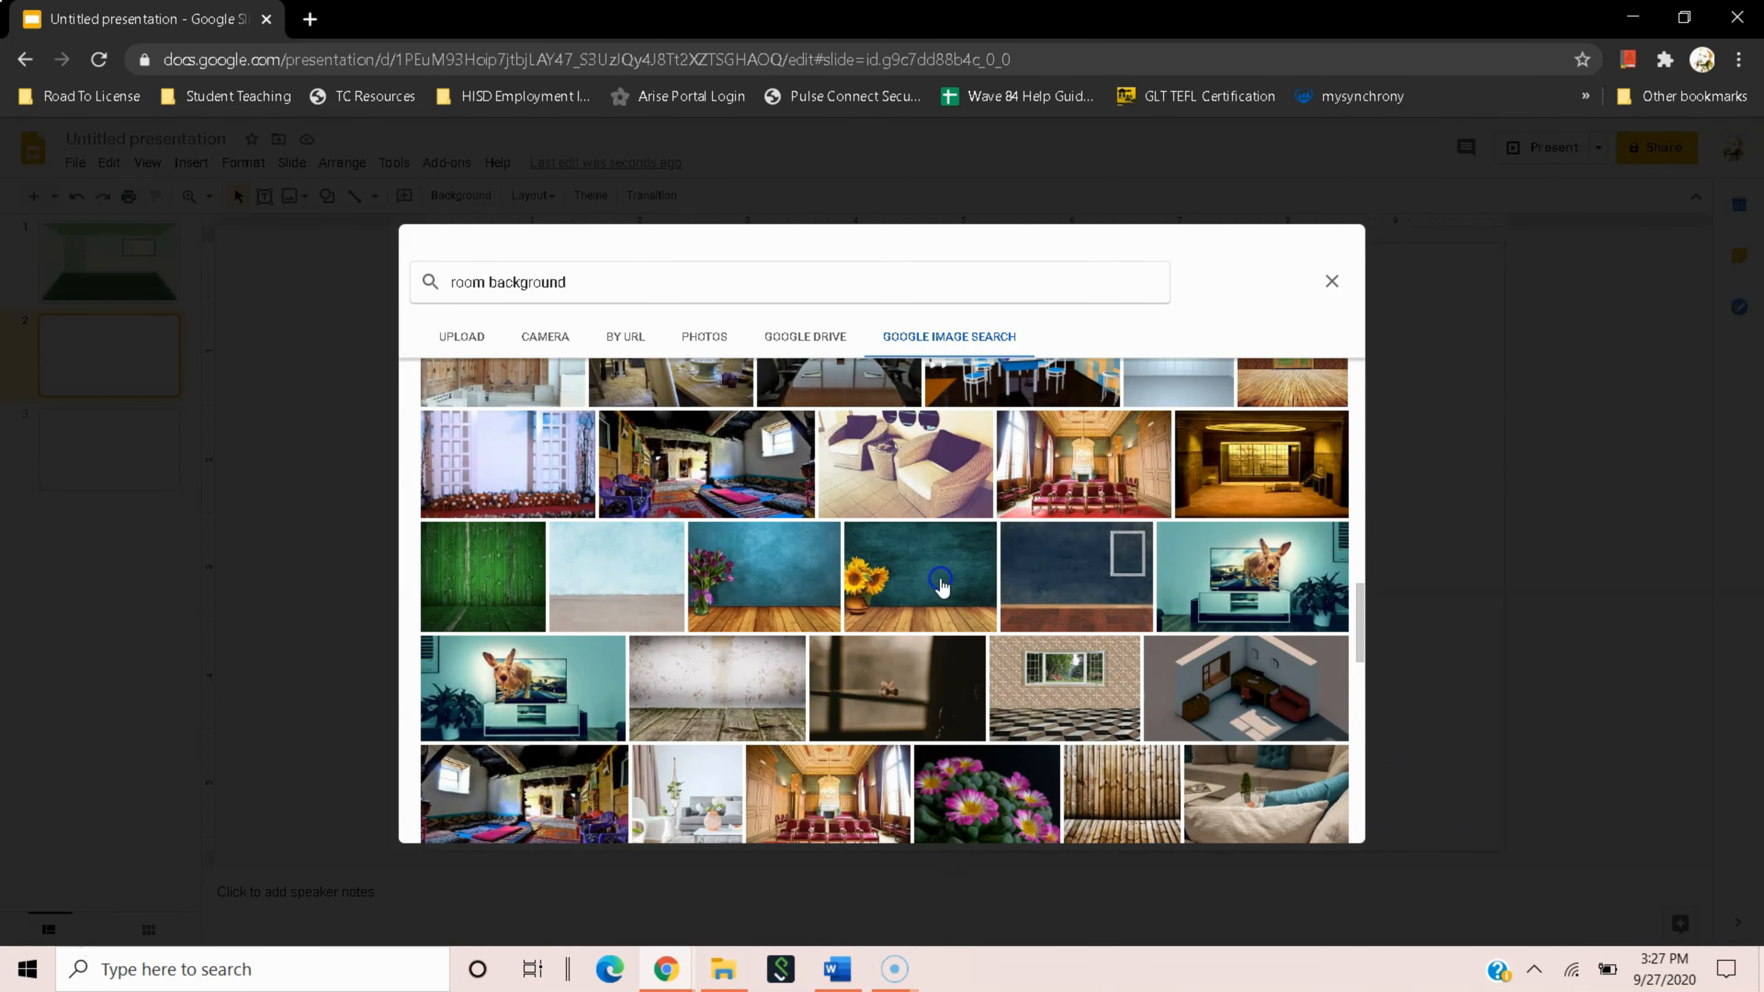
left_click(939, 581)
left_click(997, 640)
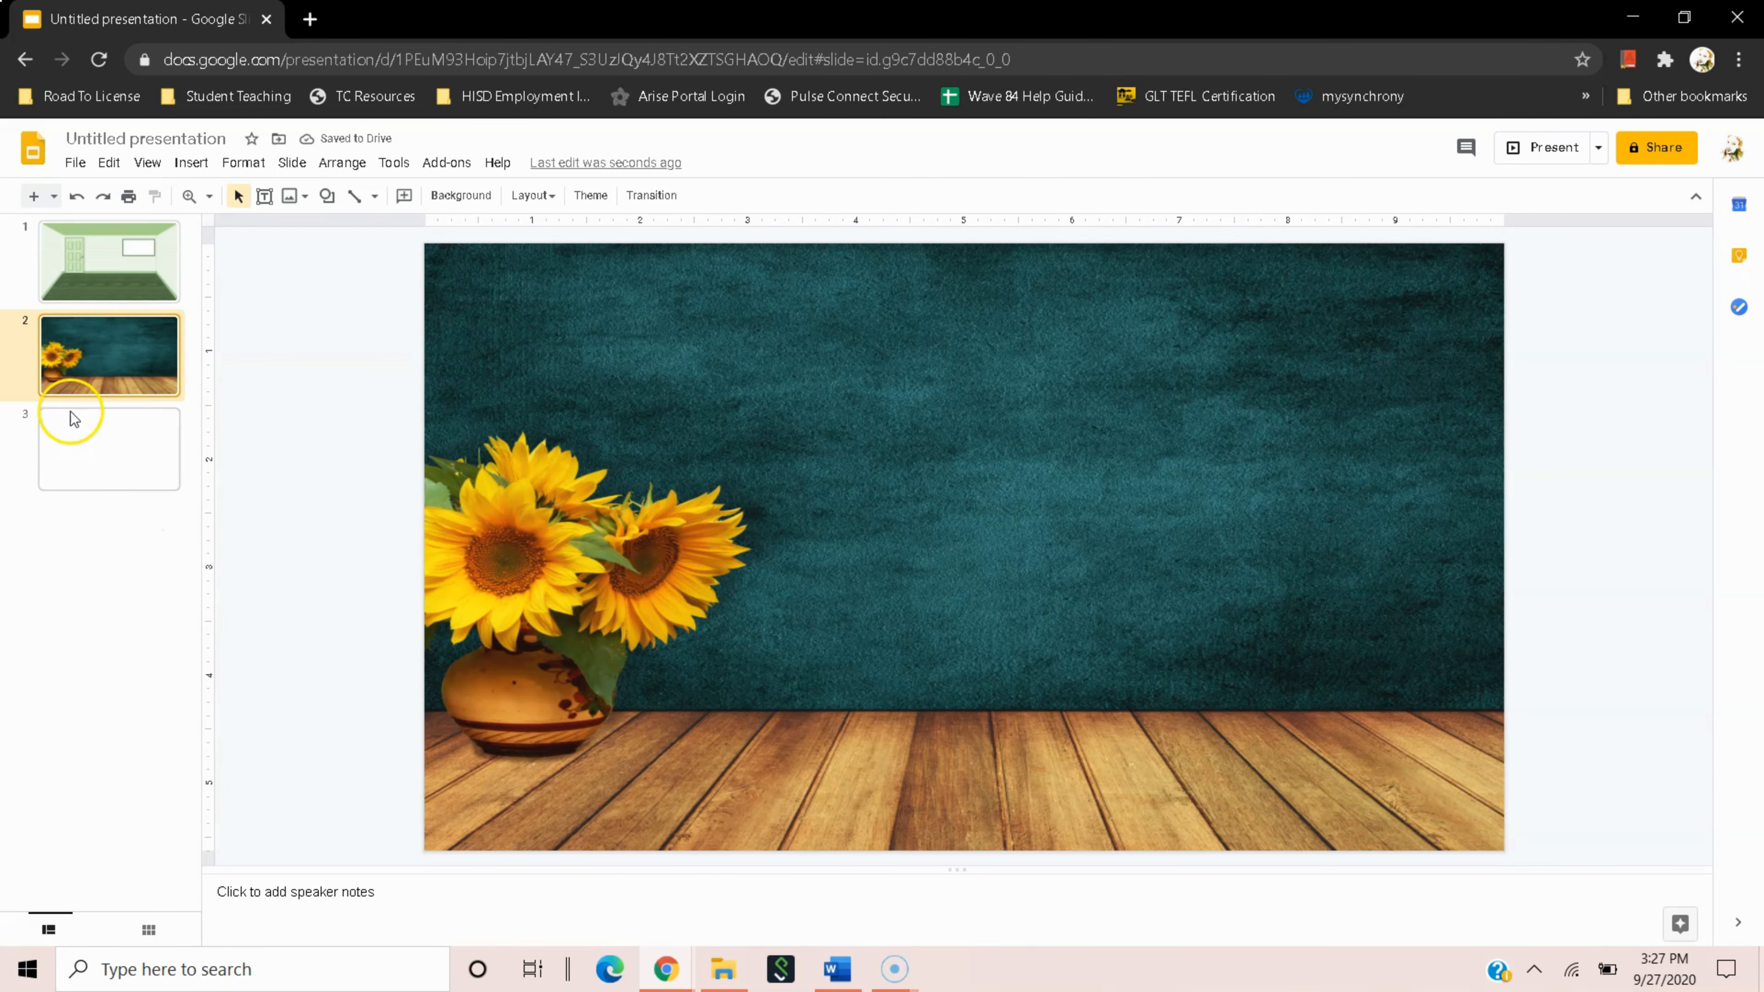
Select slide 3, then open the teacher's Linktree page in a new tab and its "Over 150 Backgrounds for Bitmoji Classrooms" link.
left_click(96, 435)
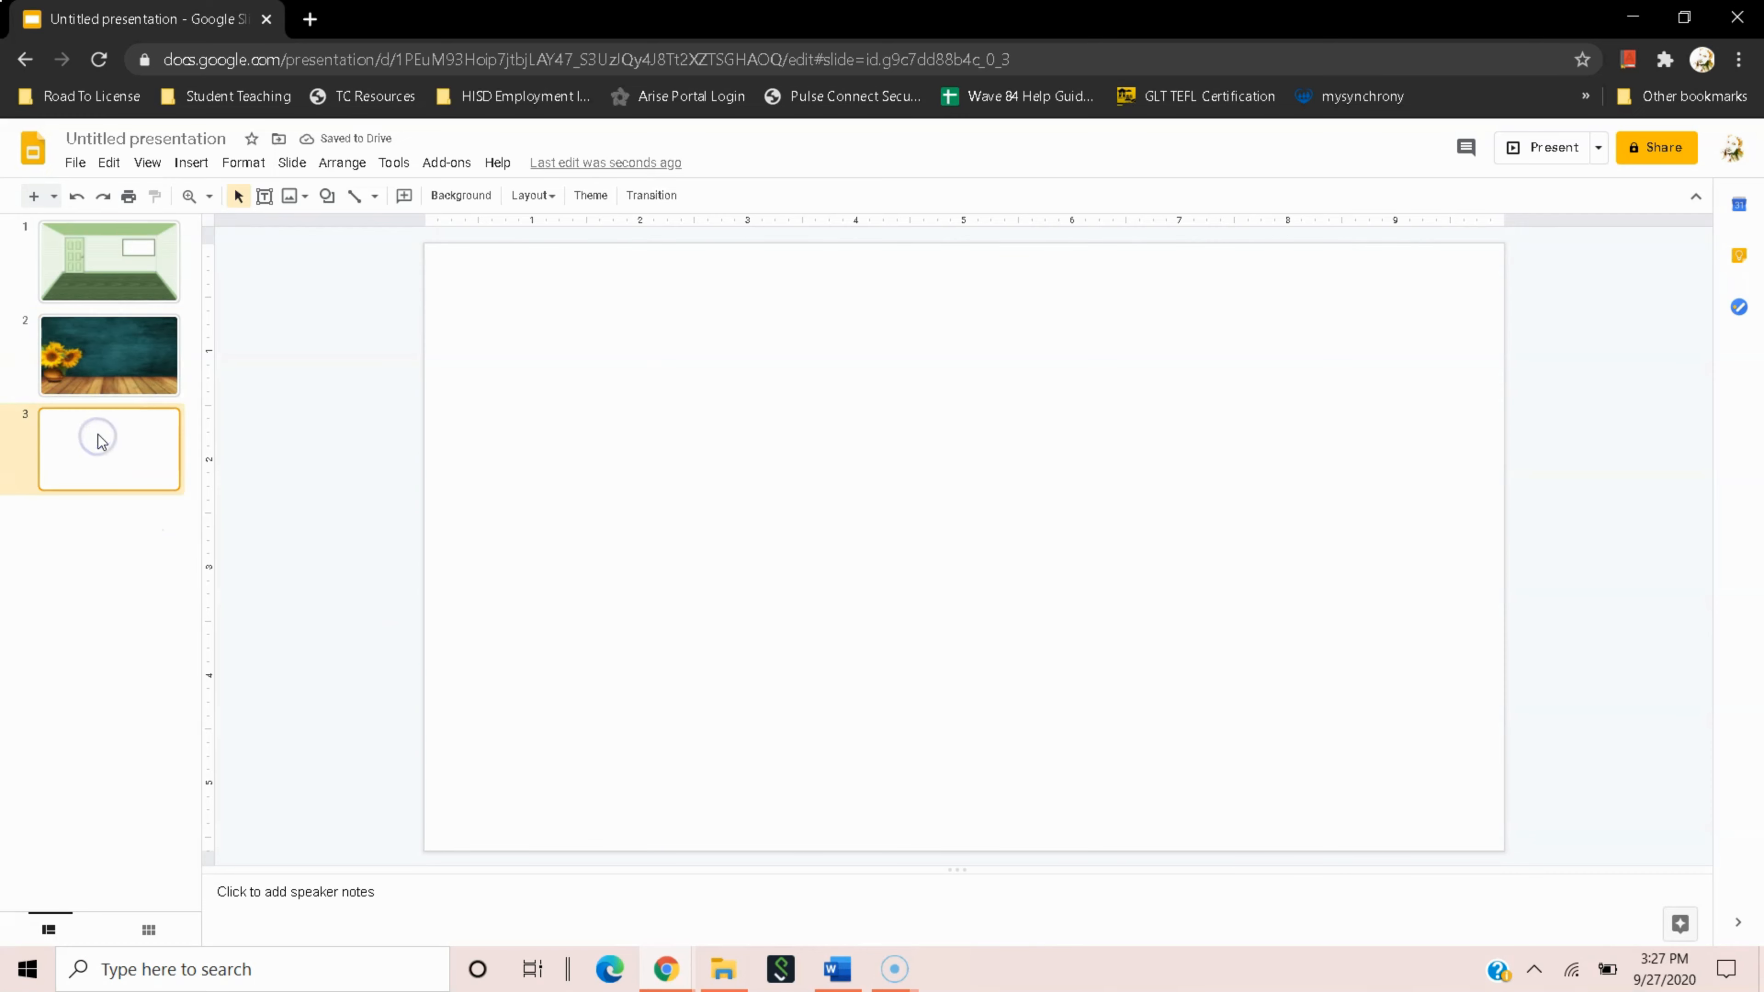
left_click(309, 19)
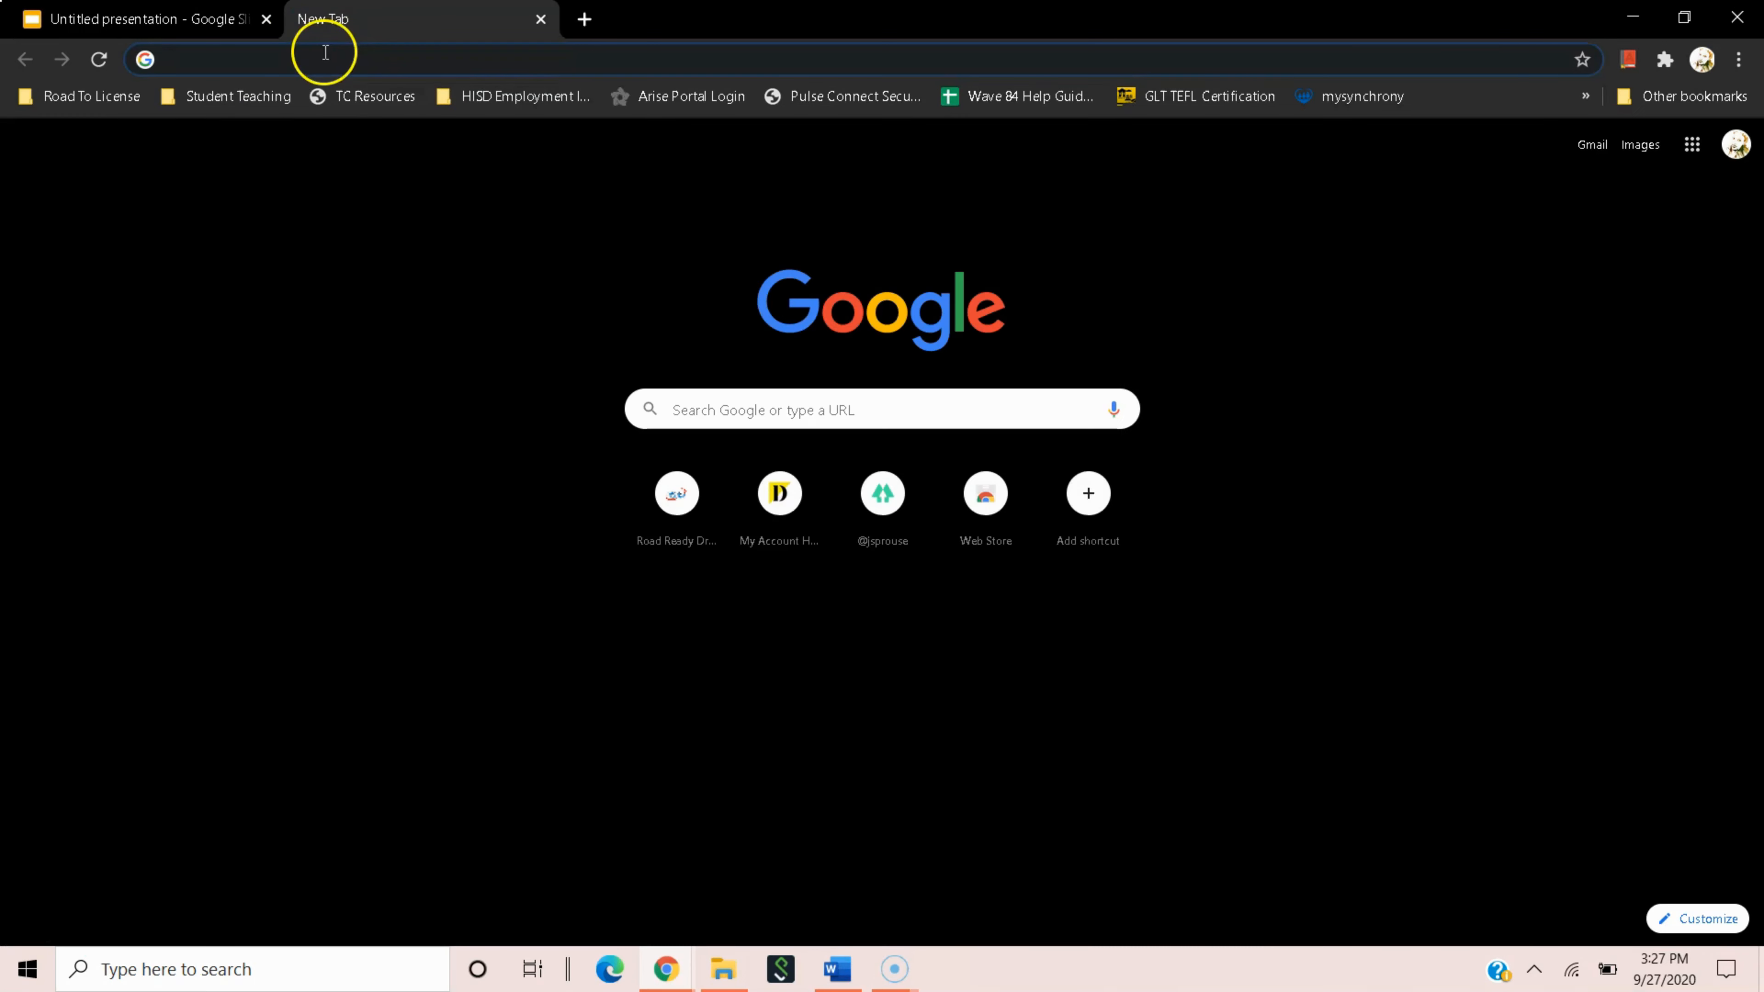
type("https://linktr.ee/jsprouse")
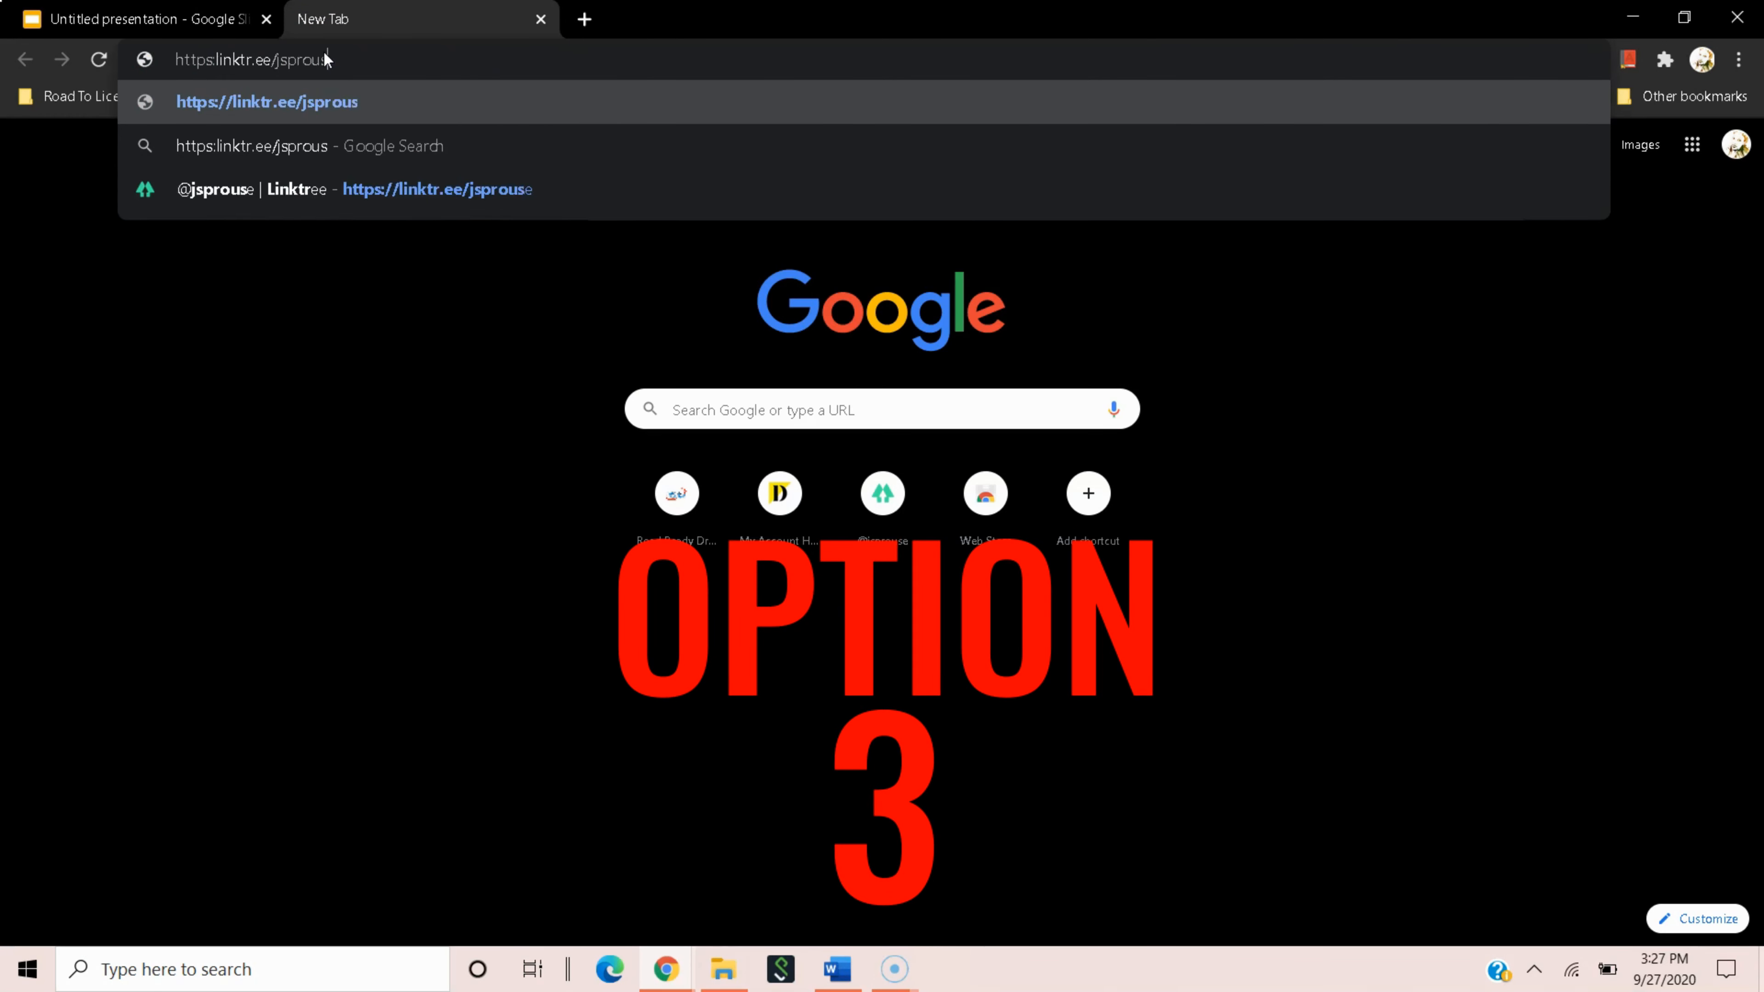
key("Return")
scroll(1259, 571, "down", 2)
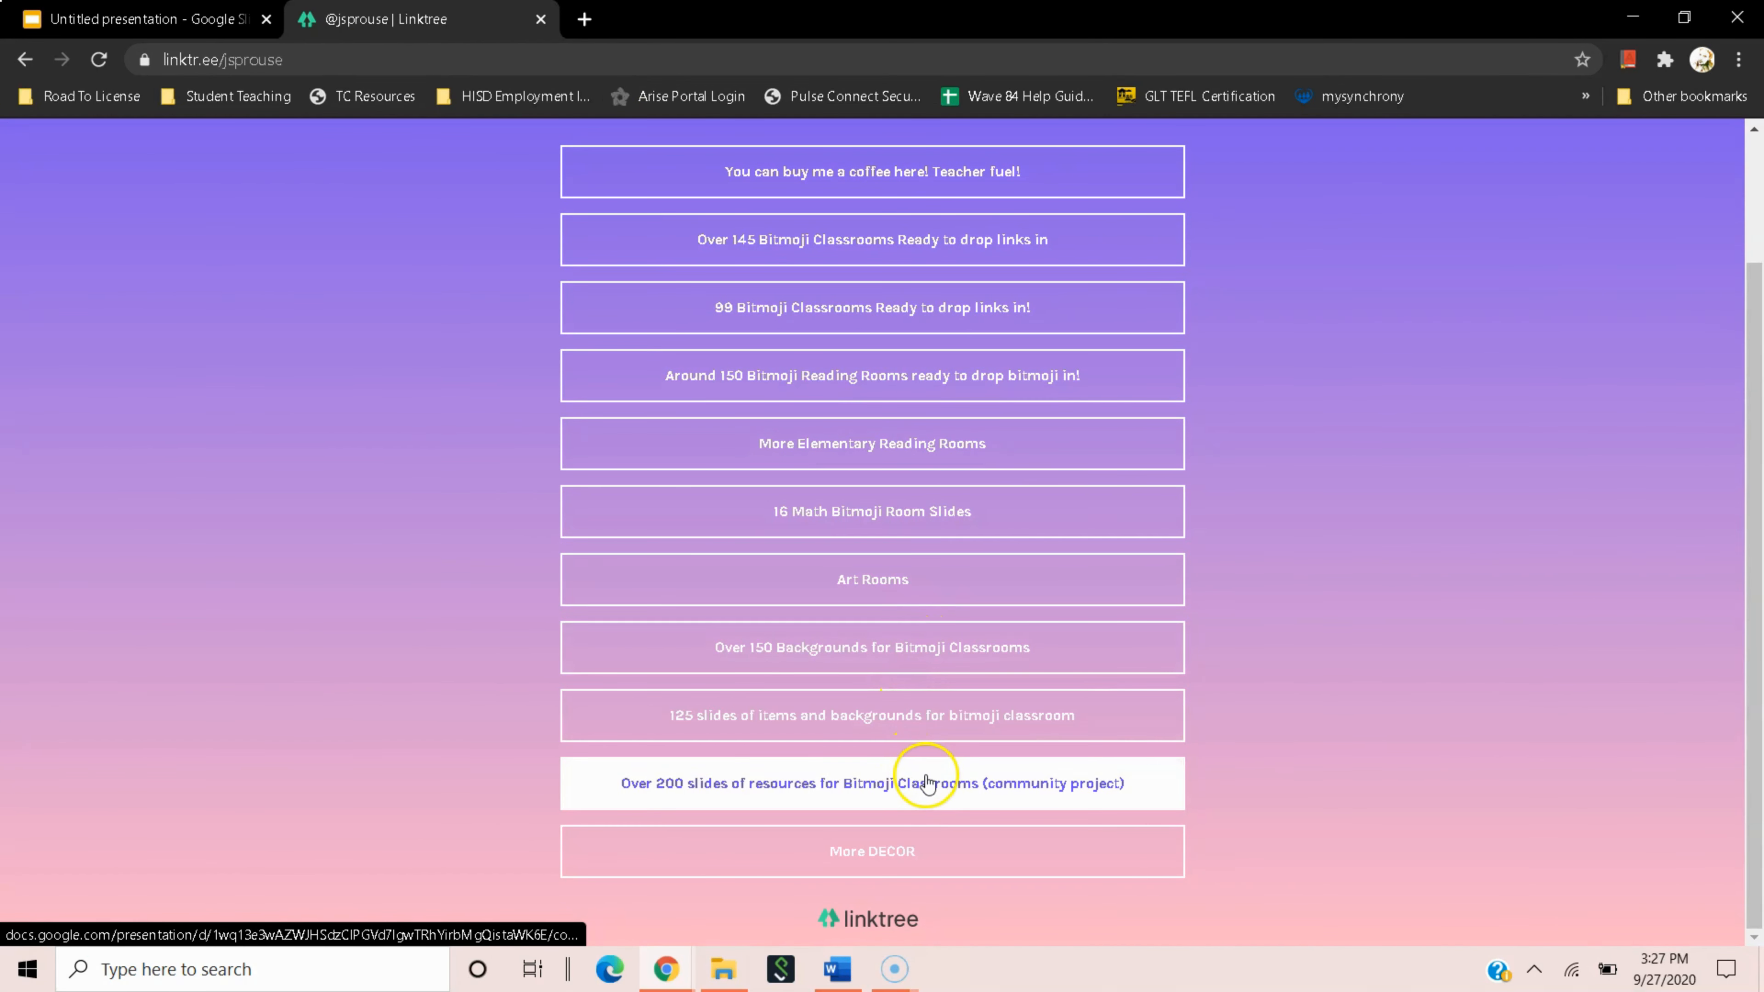
left_click(887, 664)
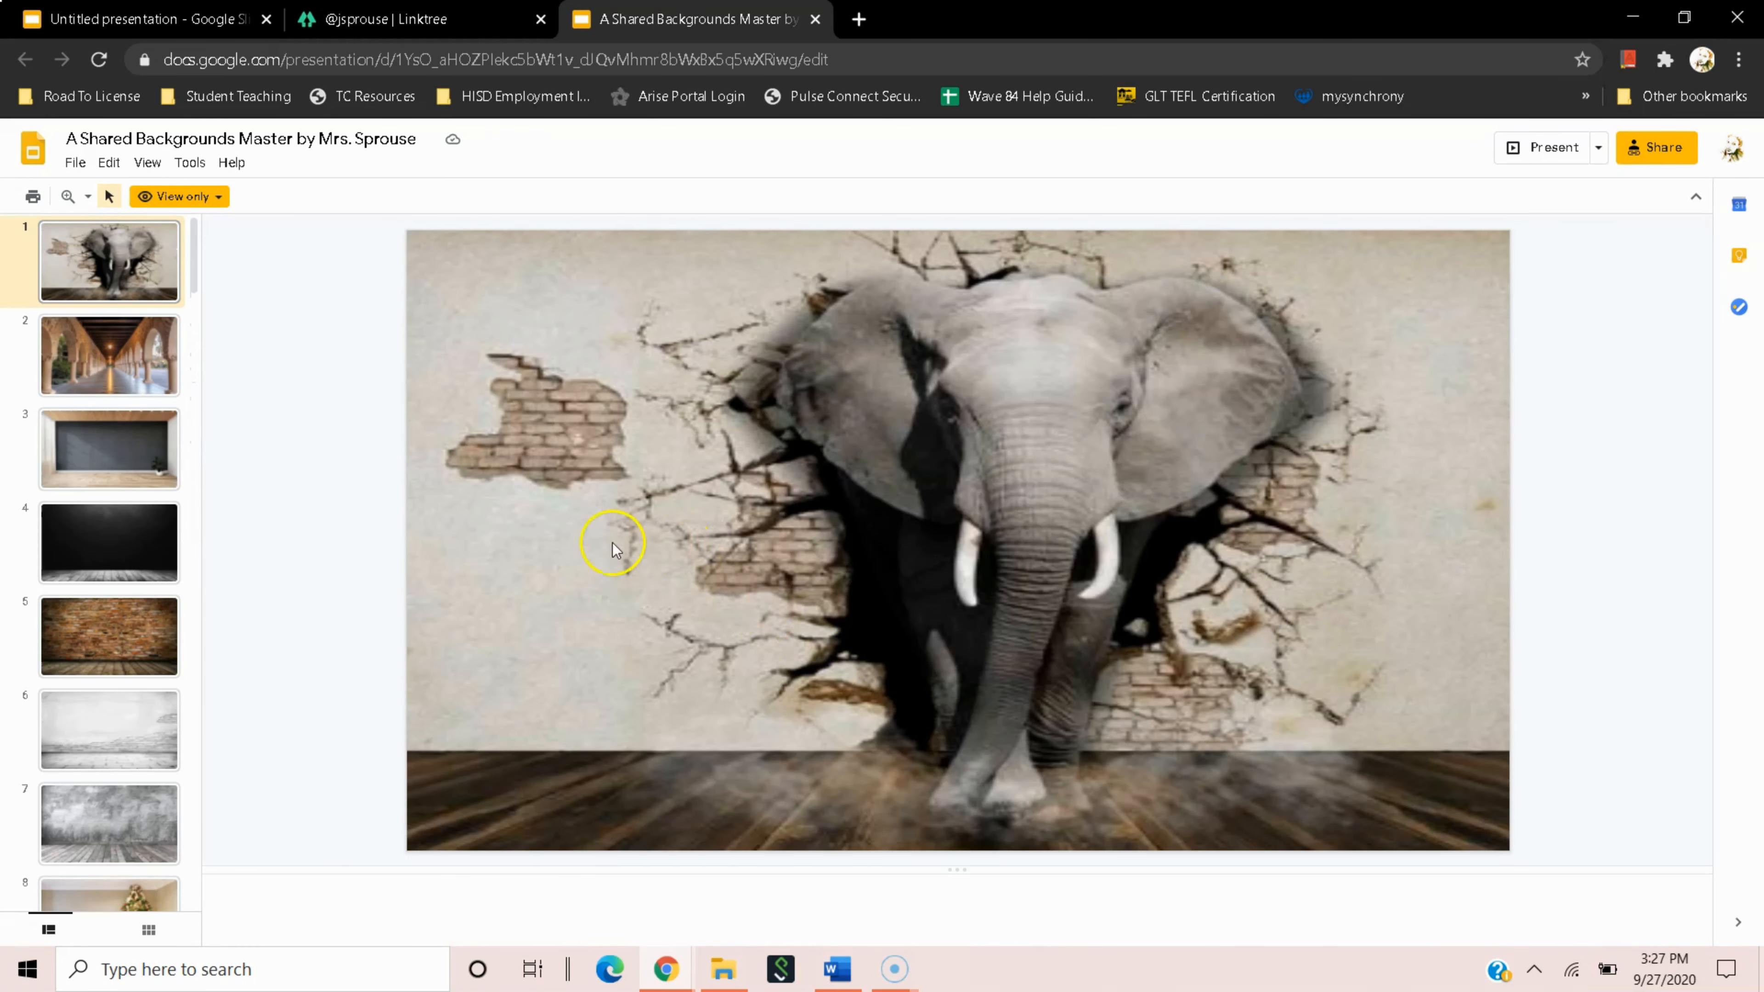
Check the options for making a copy of the shared backgrounds presentation, including the entire presentation and selected slides.
left_click(77, 163)
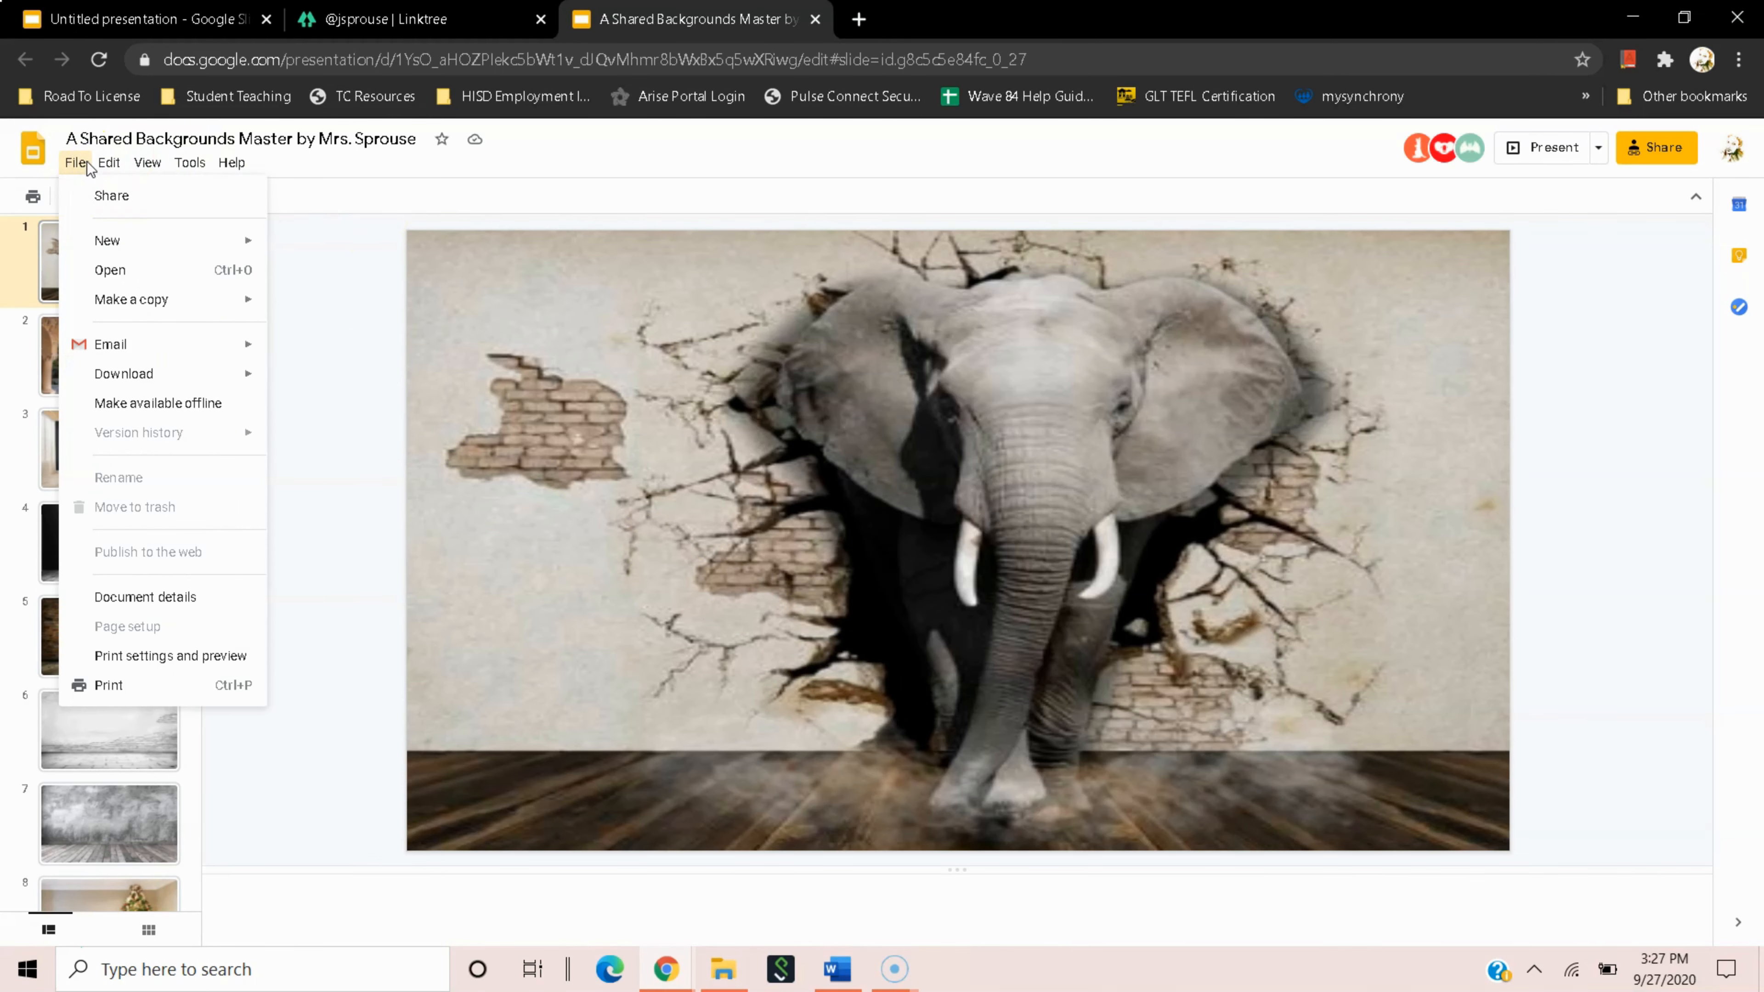
mouse_move(188, 303)
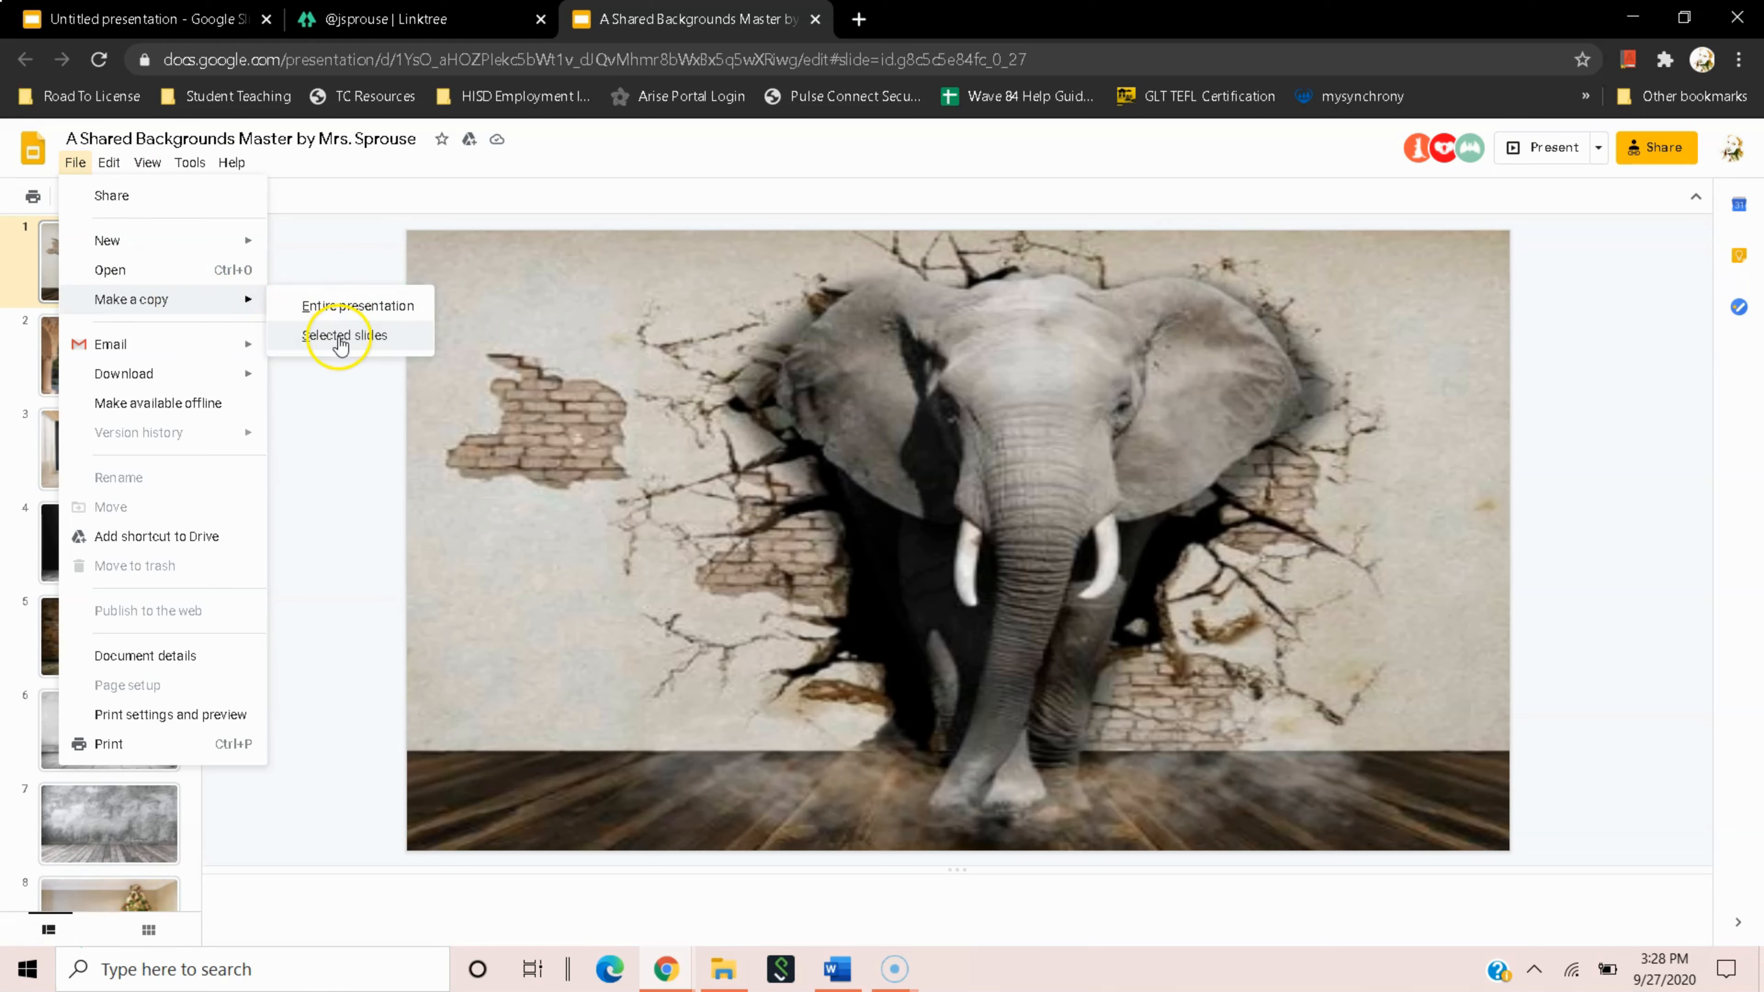
left_click(333, 409)
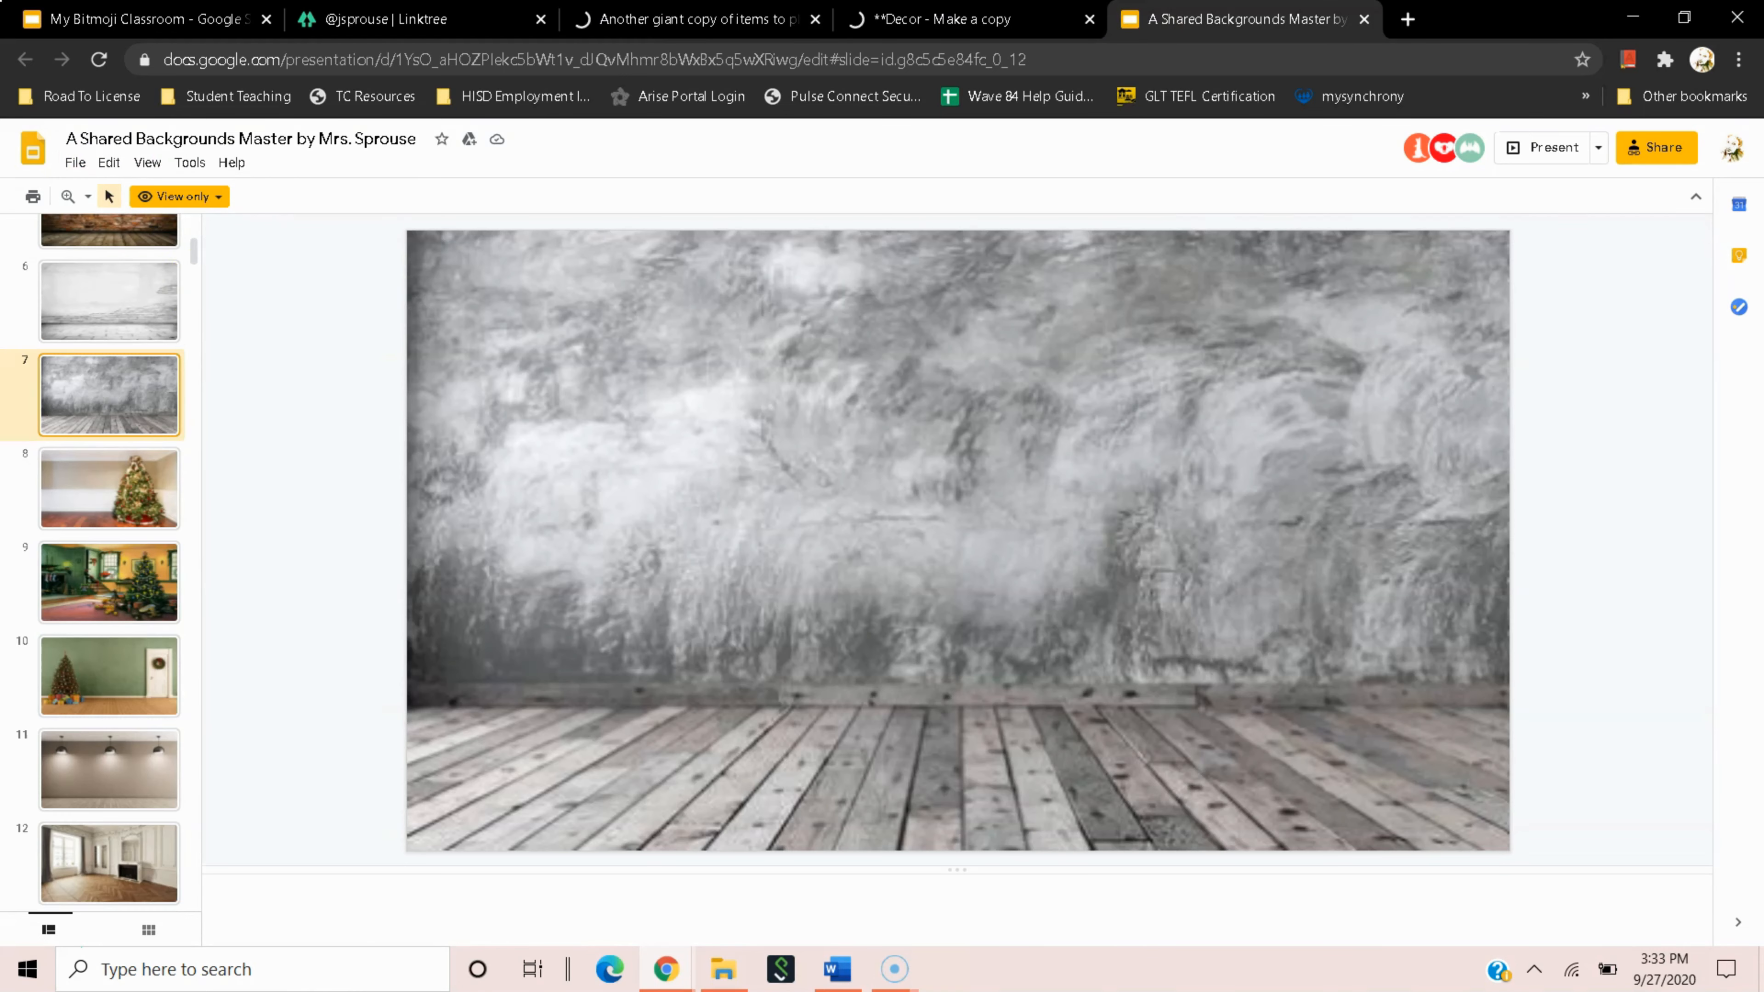
Browse the slides of the shared backgrounds presentation to examine the available room backgrounds.
left_click_drag(193, 263, 197, 409)
left_click(107, 481)
scroll(118, 413, "down", 4)
left_click(139, 833)
left_click(139, 605)
left_click(148, 359)
left_click(165, 343)
left_click(149, 292)
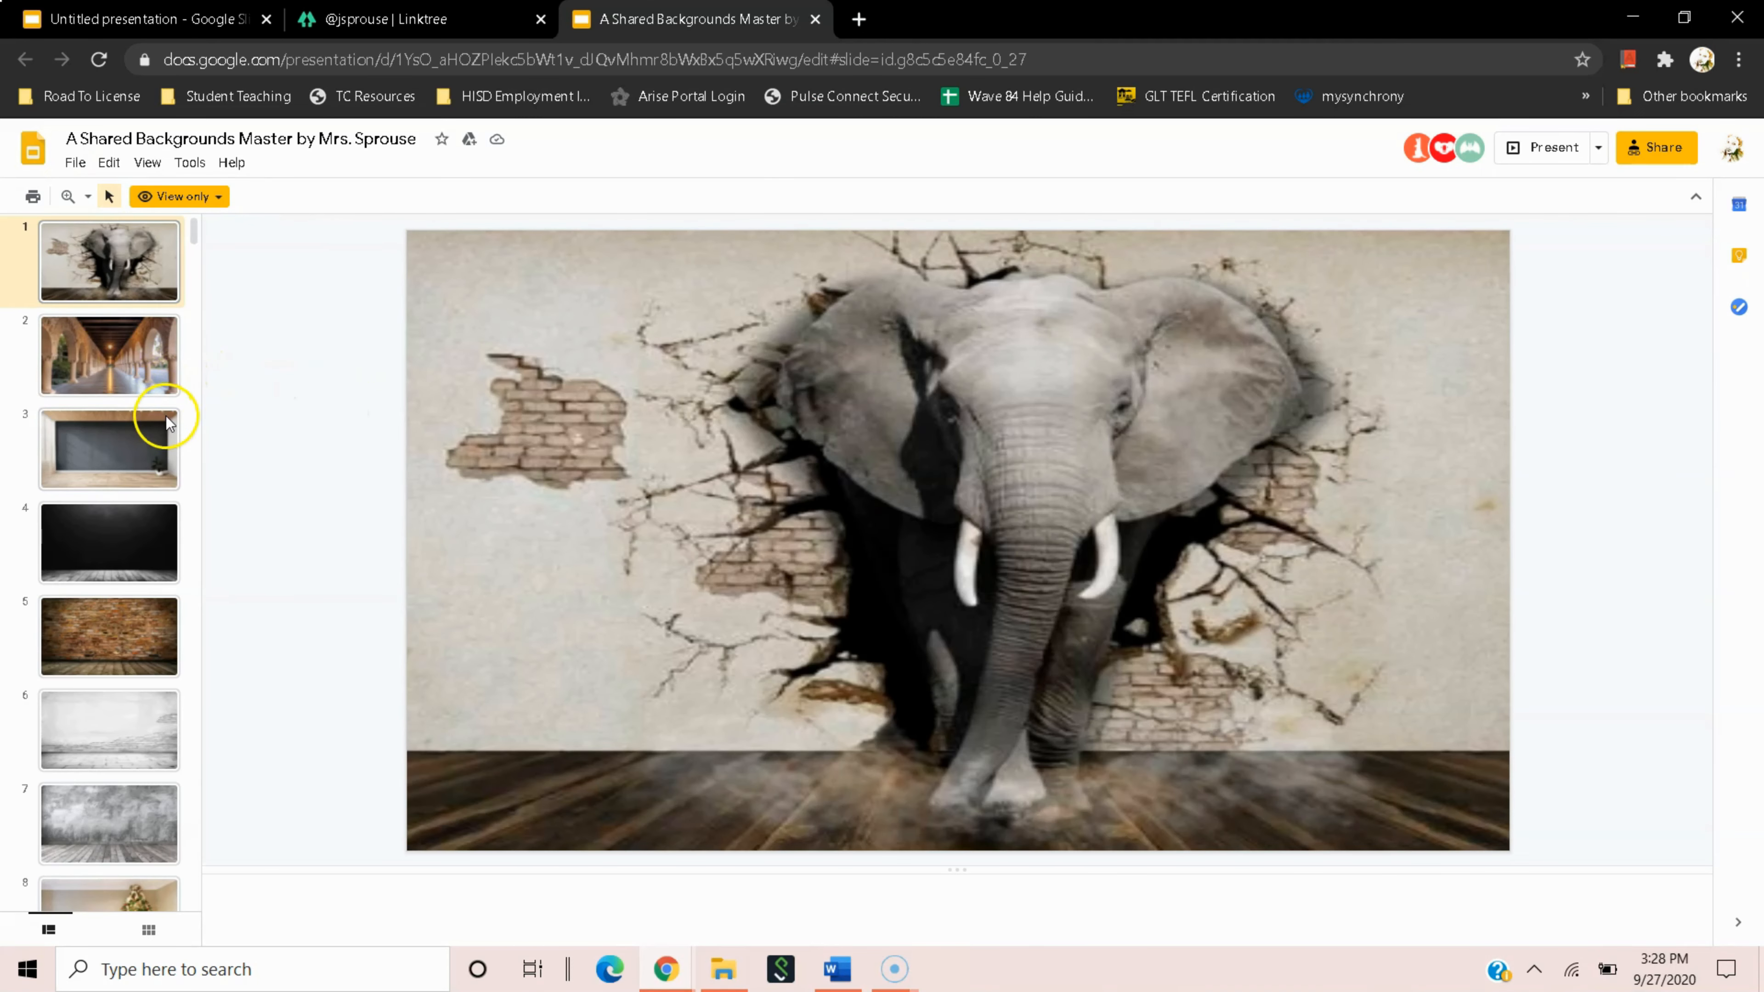
Copy slide 7, the grey wall with plank floor, from the shared backgrounds and paste it after slide 3 of the untitled presentation.
scroll(159, 417, "down", 6)
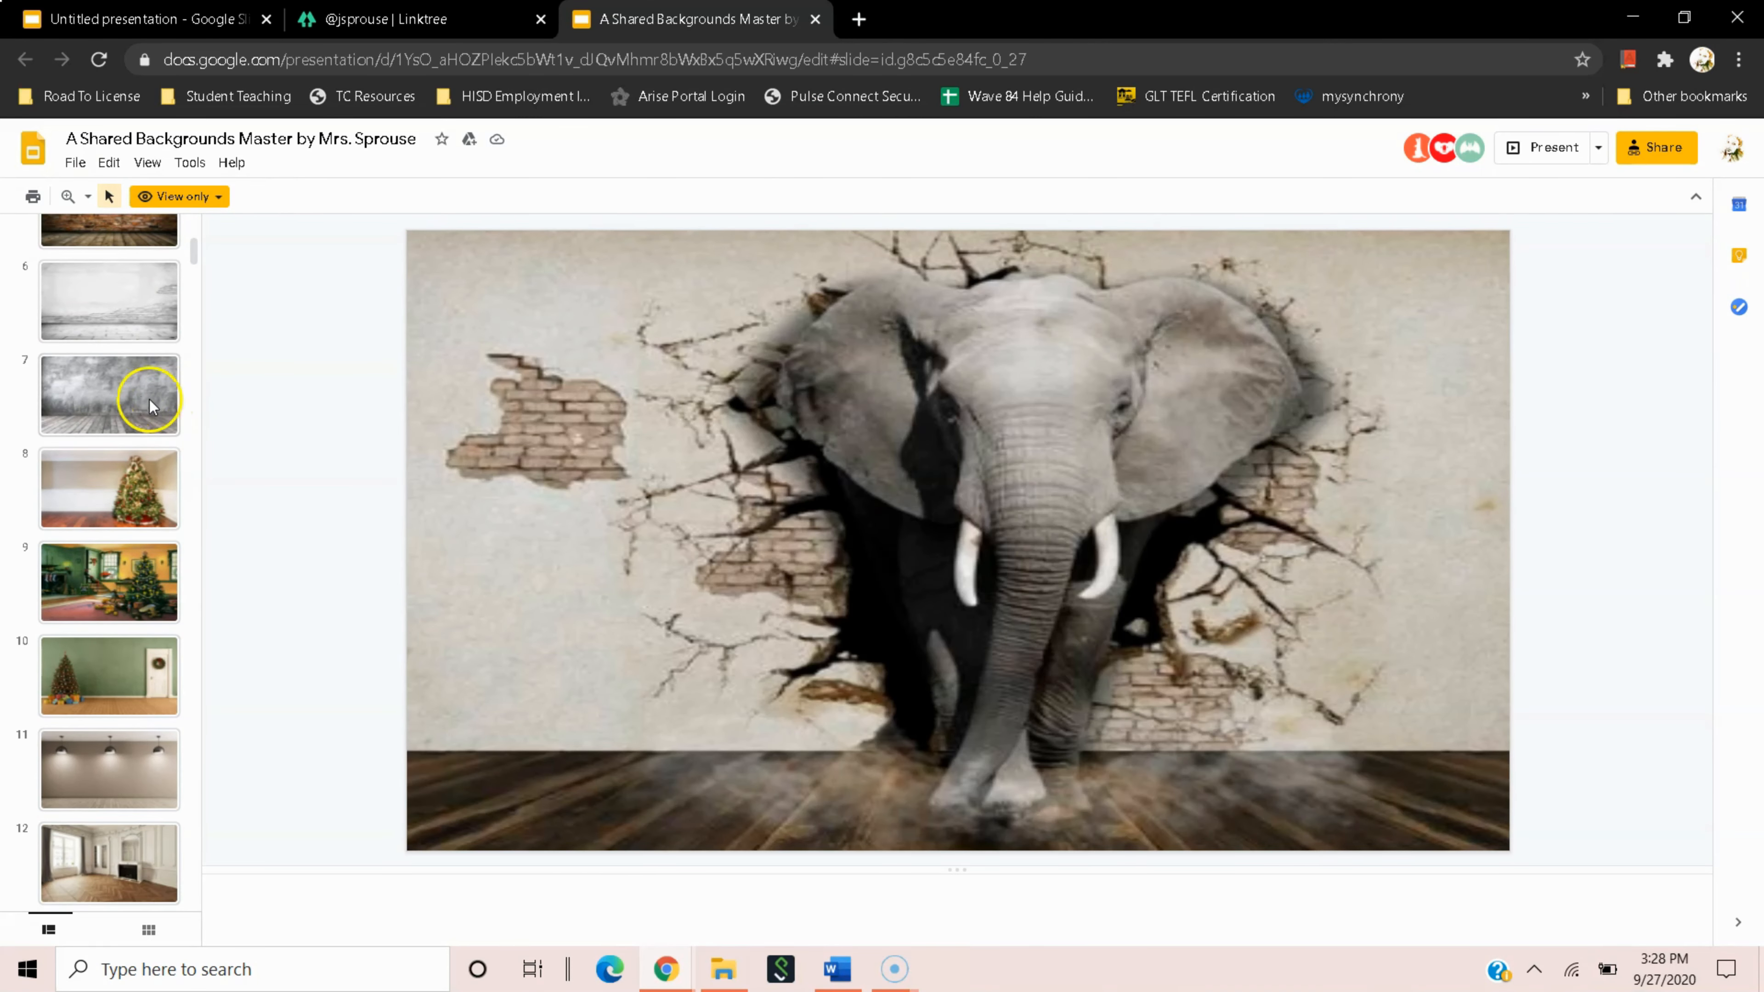
left_click(141, 399)
right_click(140, 398)
left_click(167, 416)
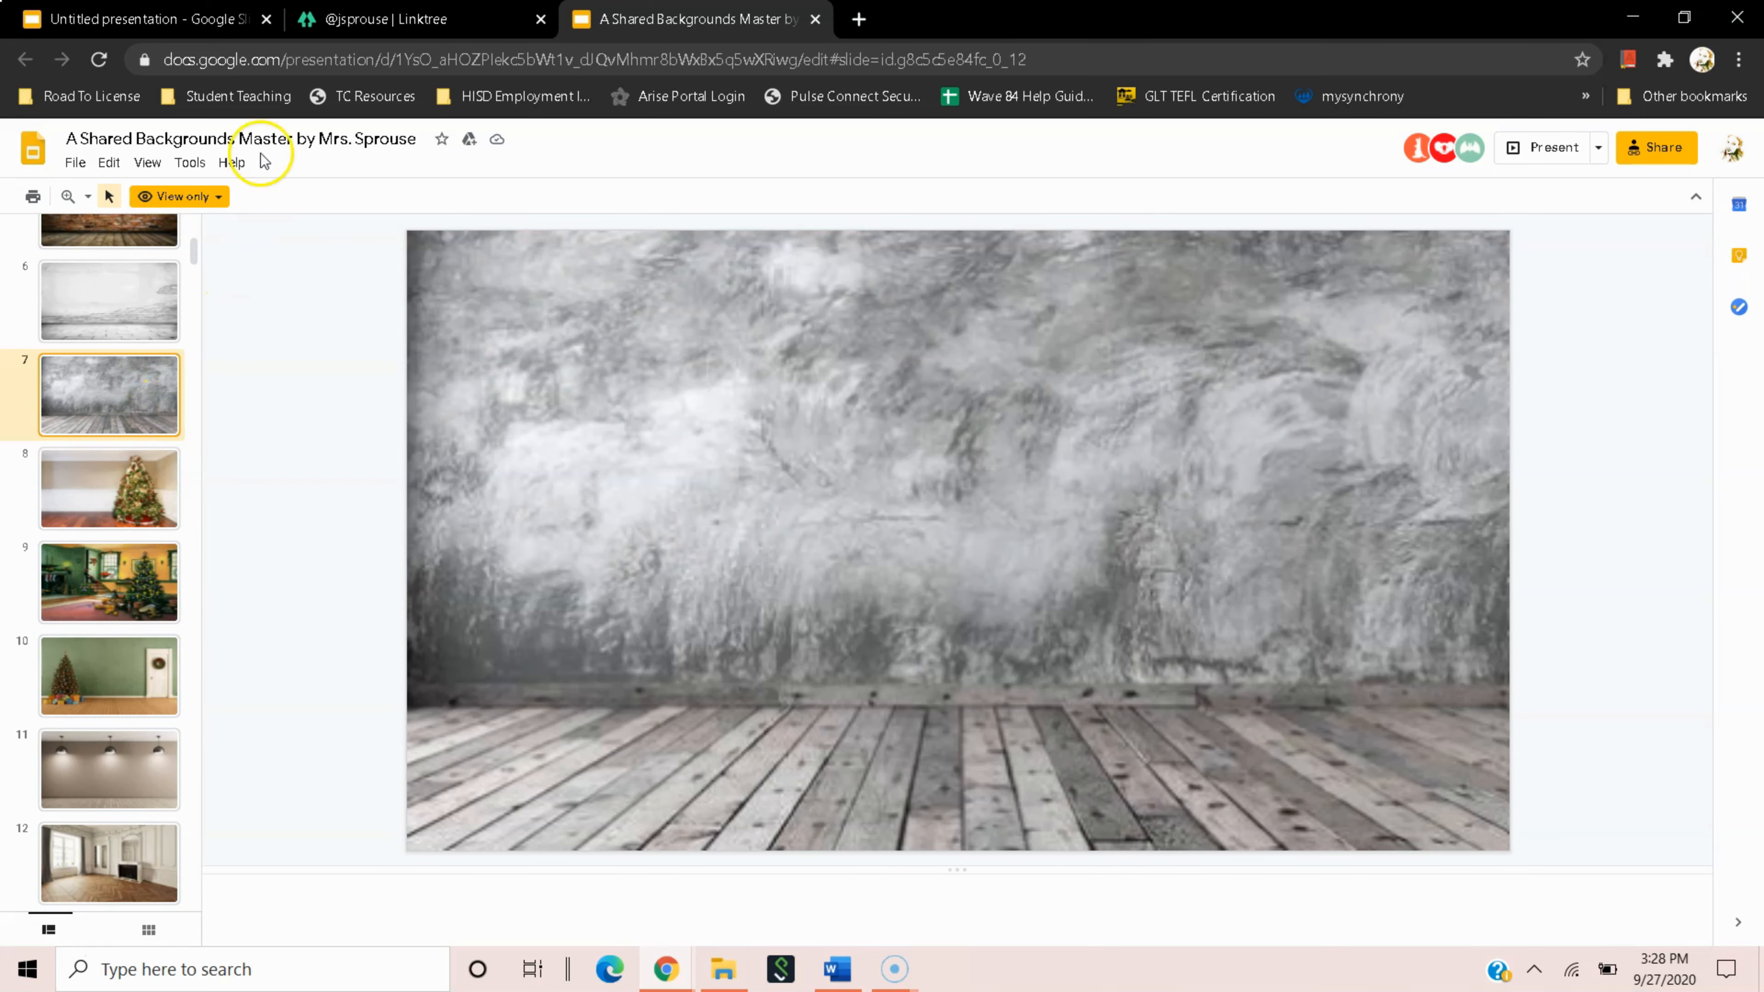
left_click(221, 19)
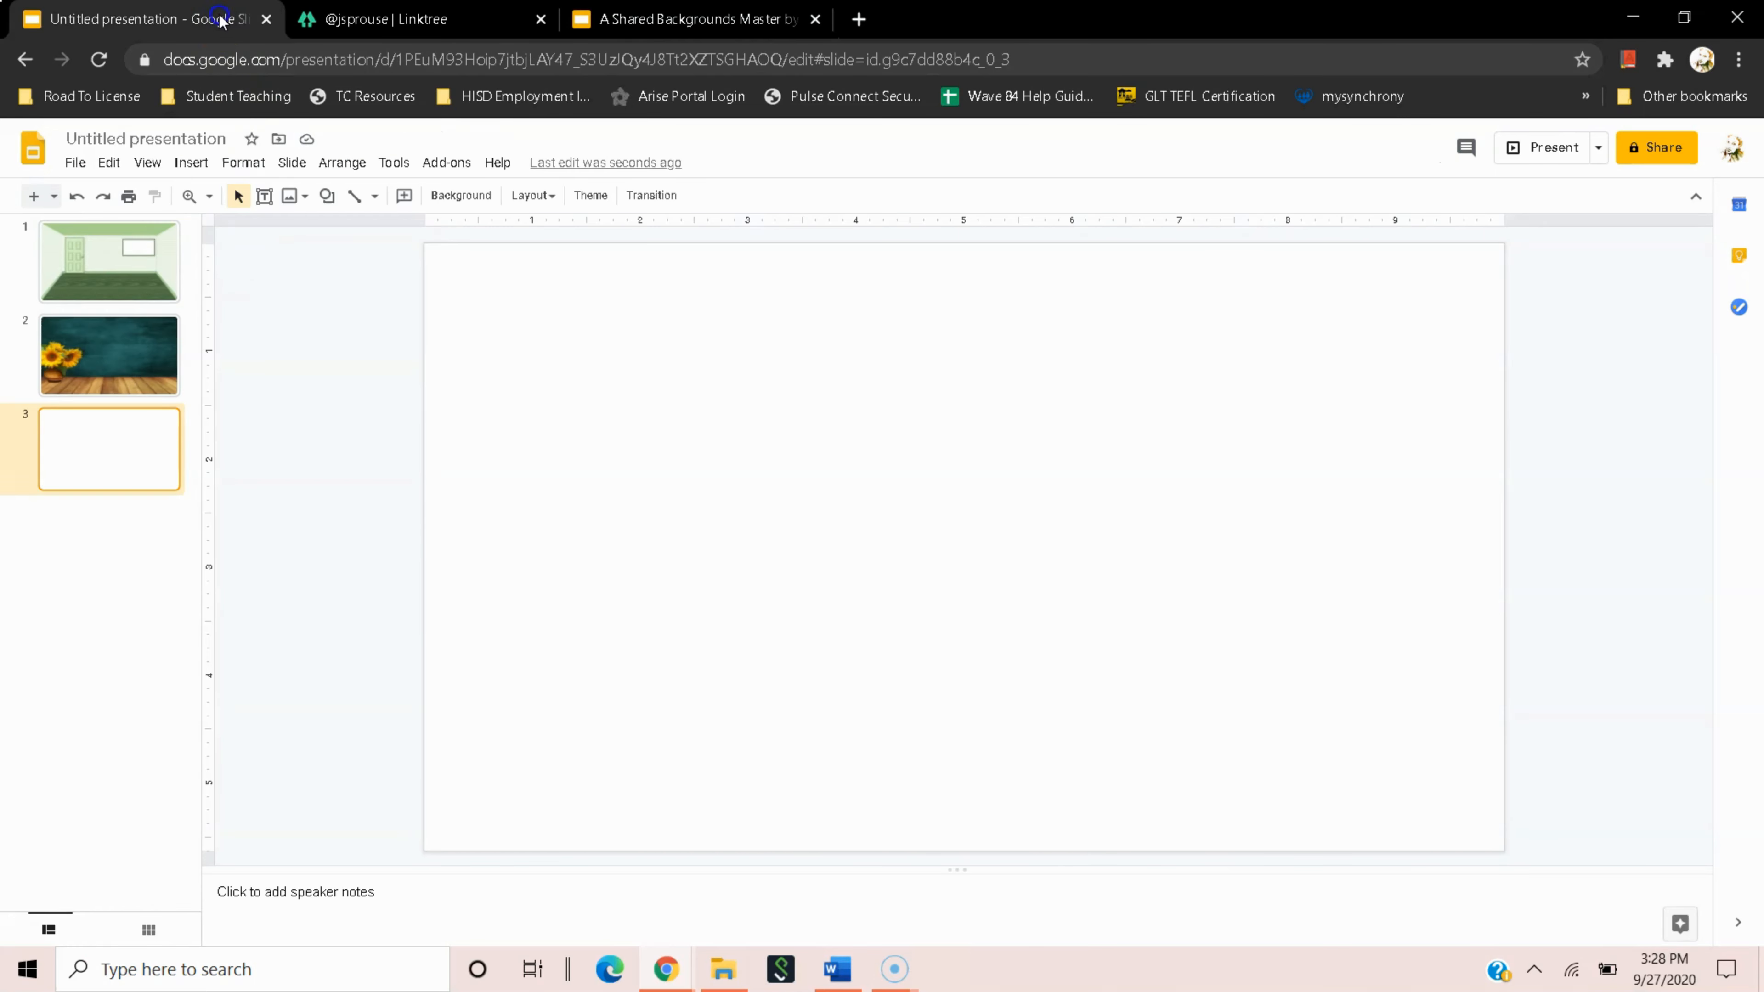
right_click(141, 453)
left_click(192, 525)
Rename the presentation as My Bitmoji Classroom and select its blank slide 3.
left_click(203, 139)
type("My Bitmoji Classroom")
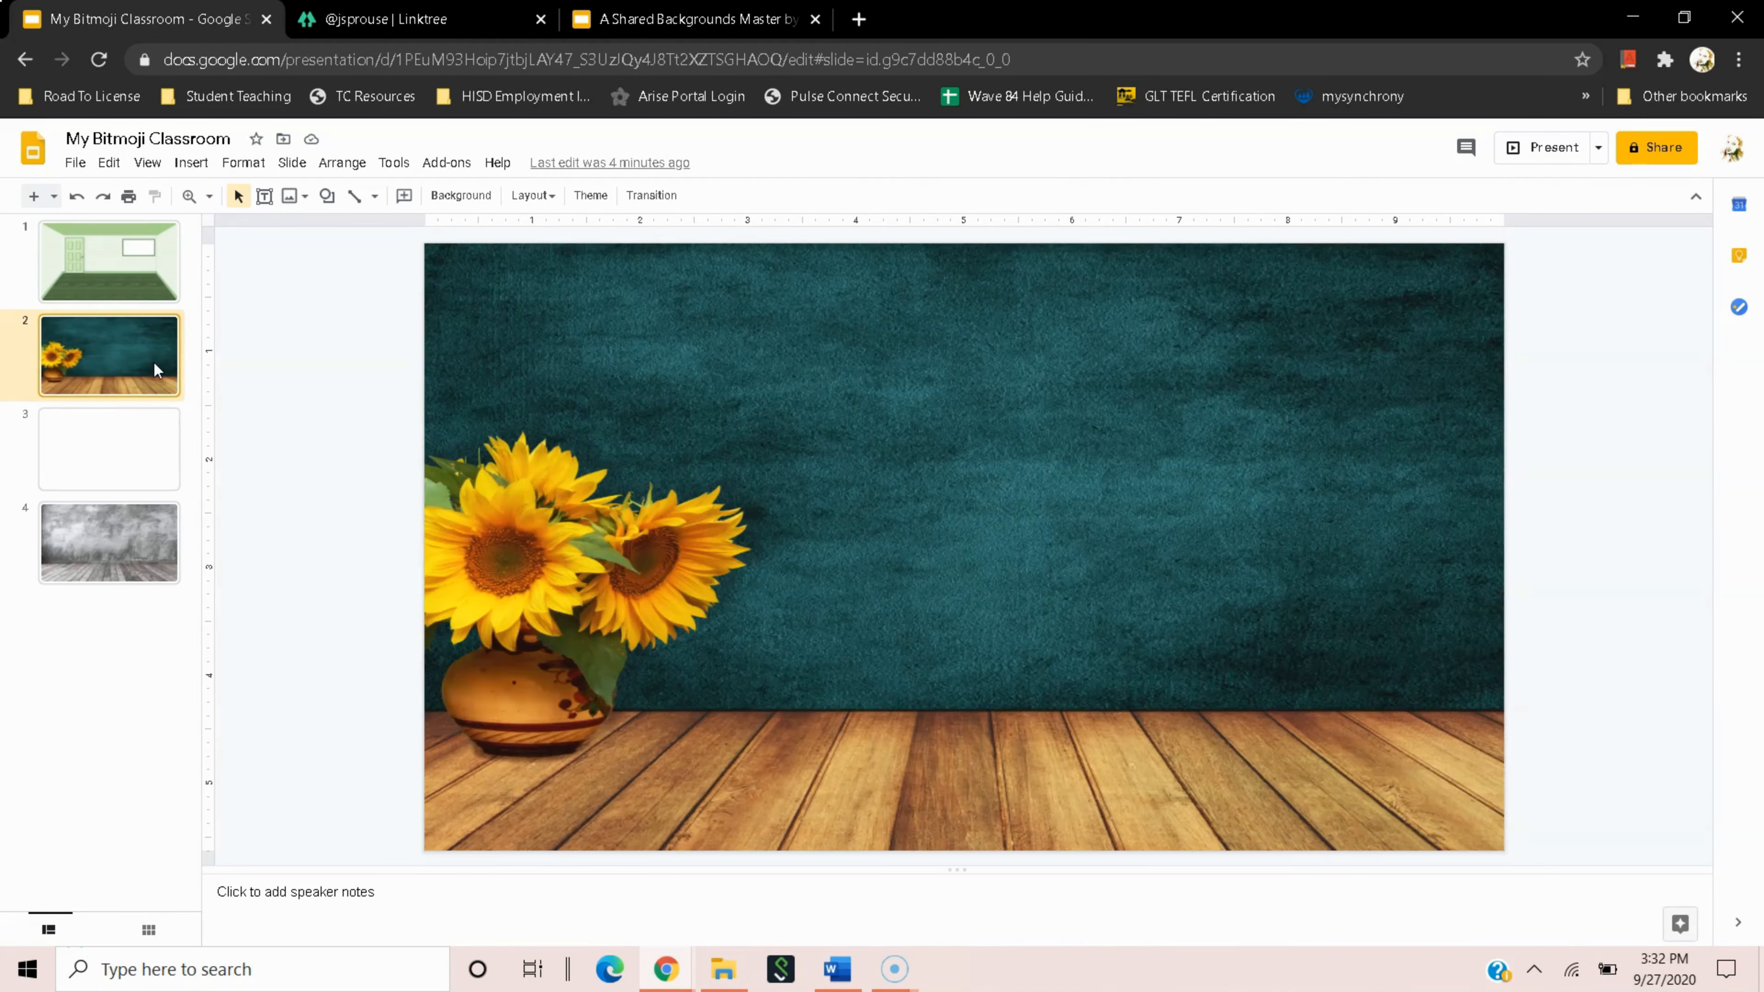
left_click(129, 449)
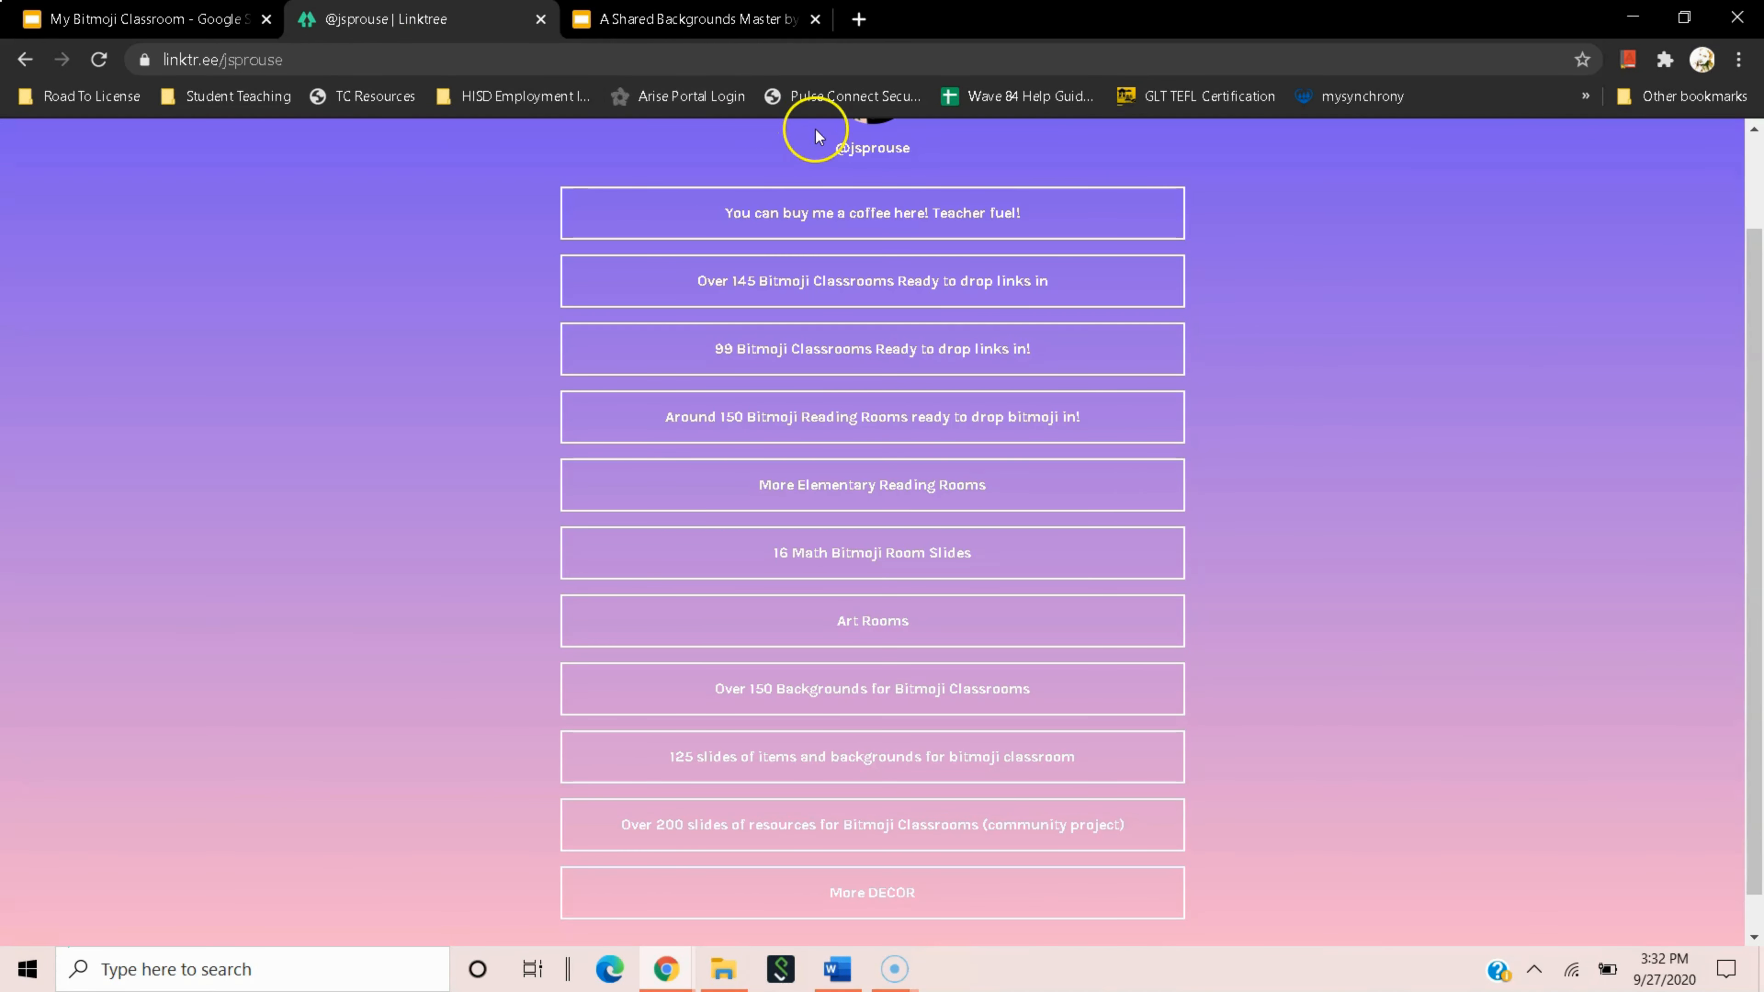
Make a copy of the **Decor presentation through the "More DECOR" link on the teacher's Linktree page.
scroll(1153, 196, "up", 2)
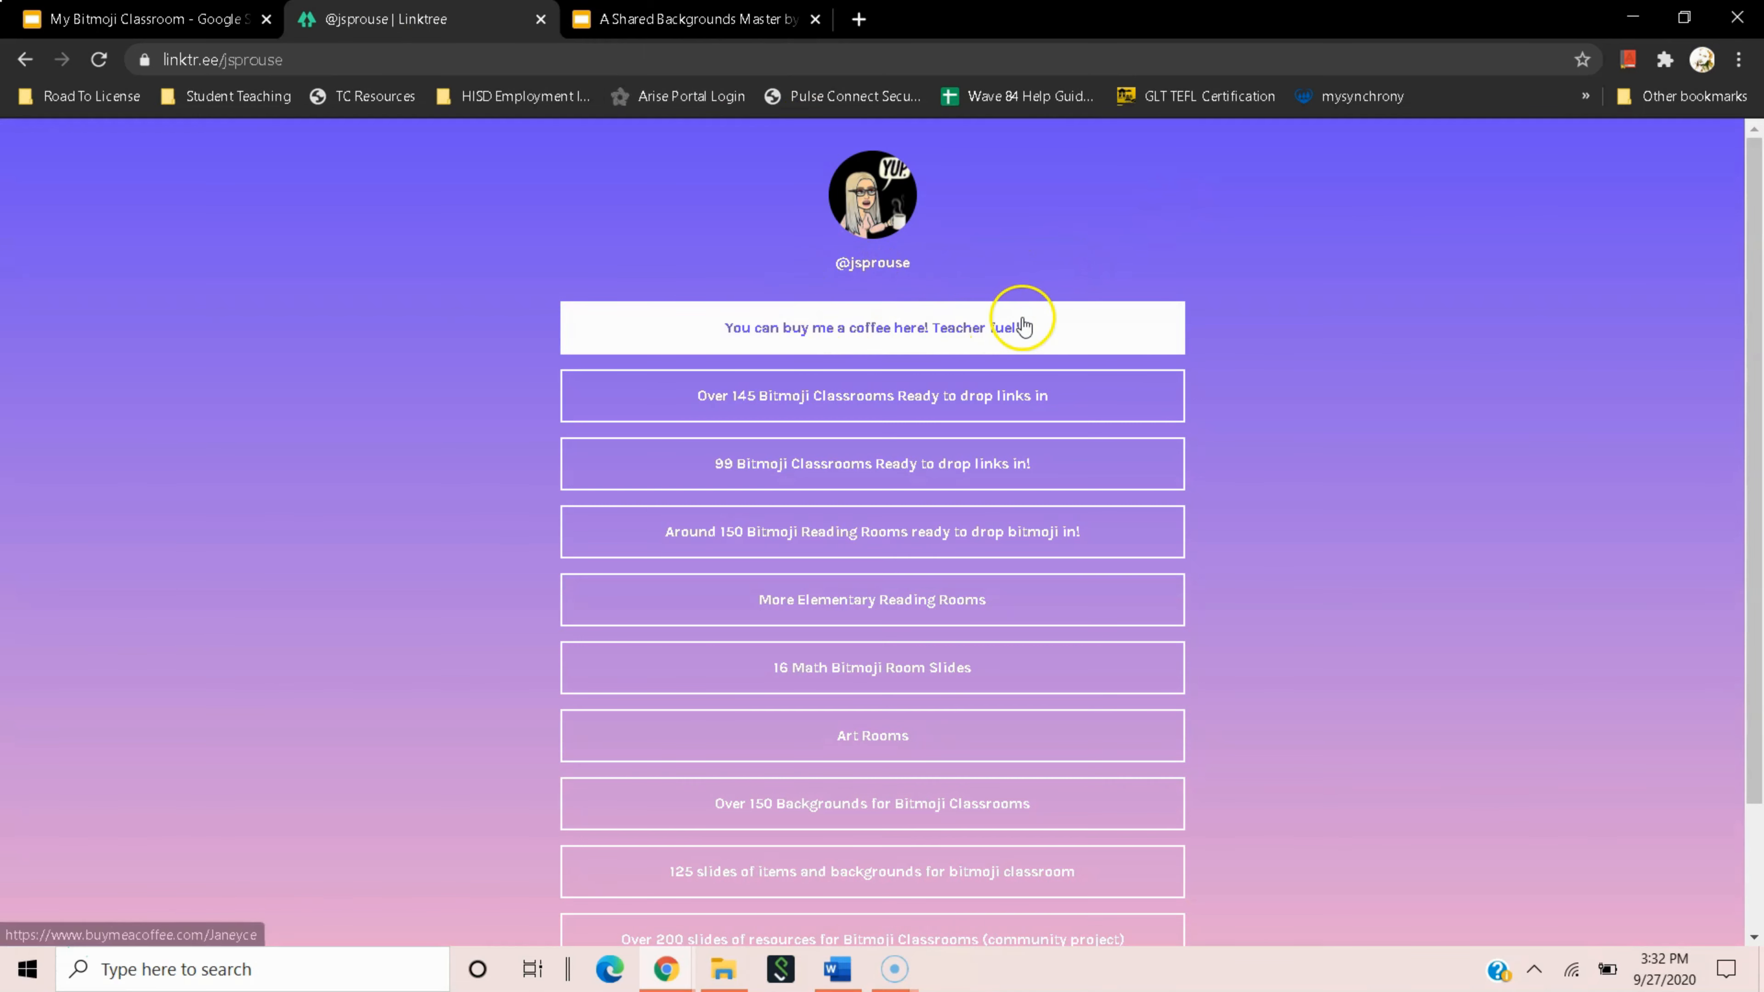
scroll(1286, 416, "down", 3)
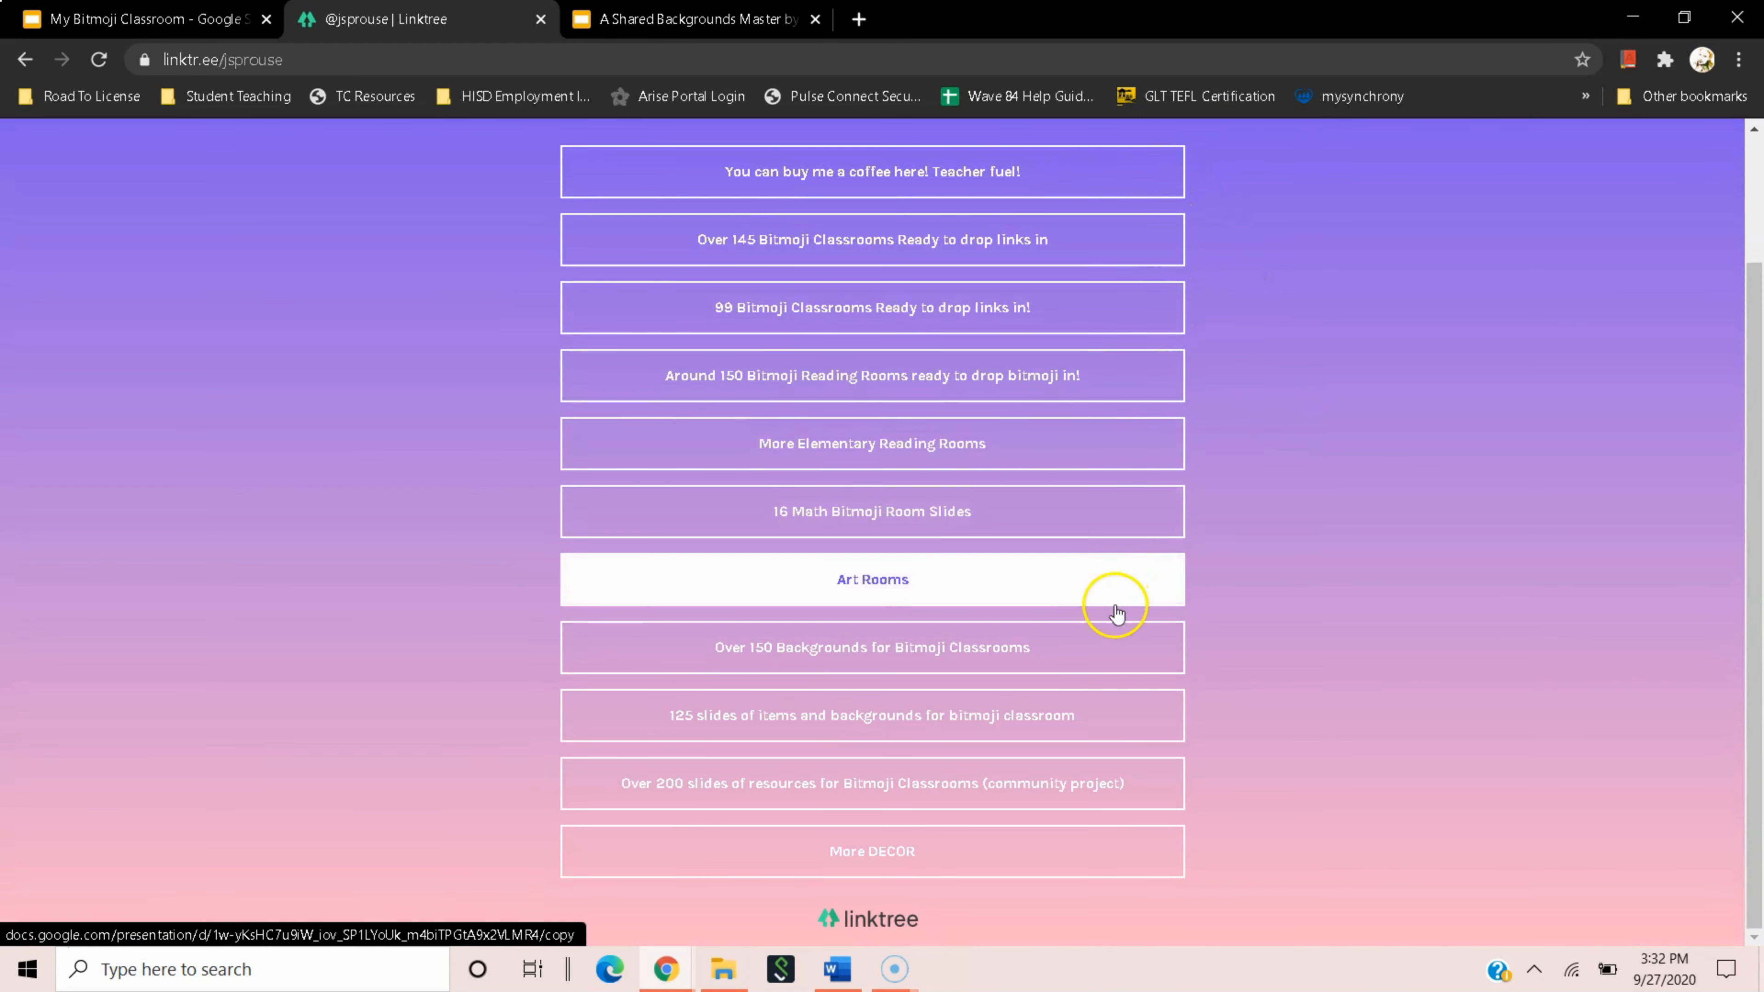
left_click(868, 844)
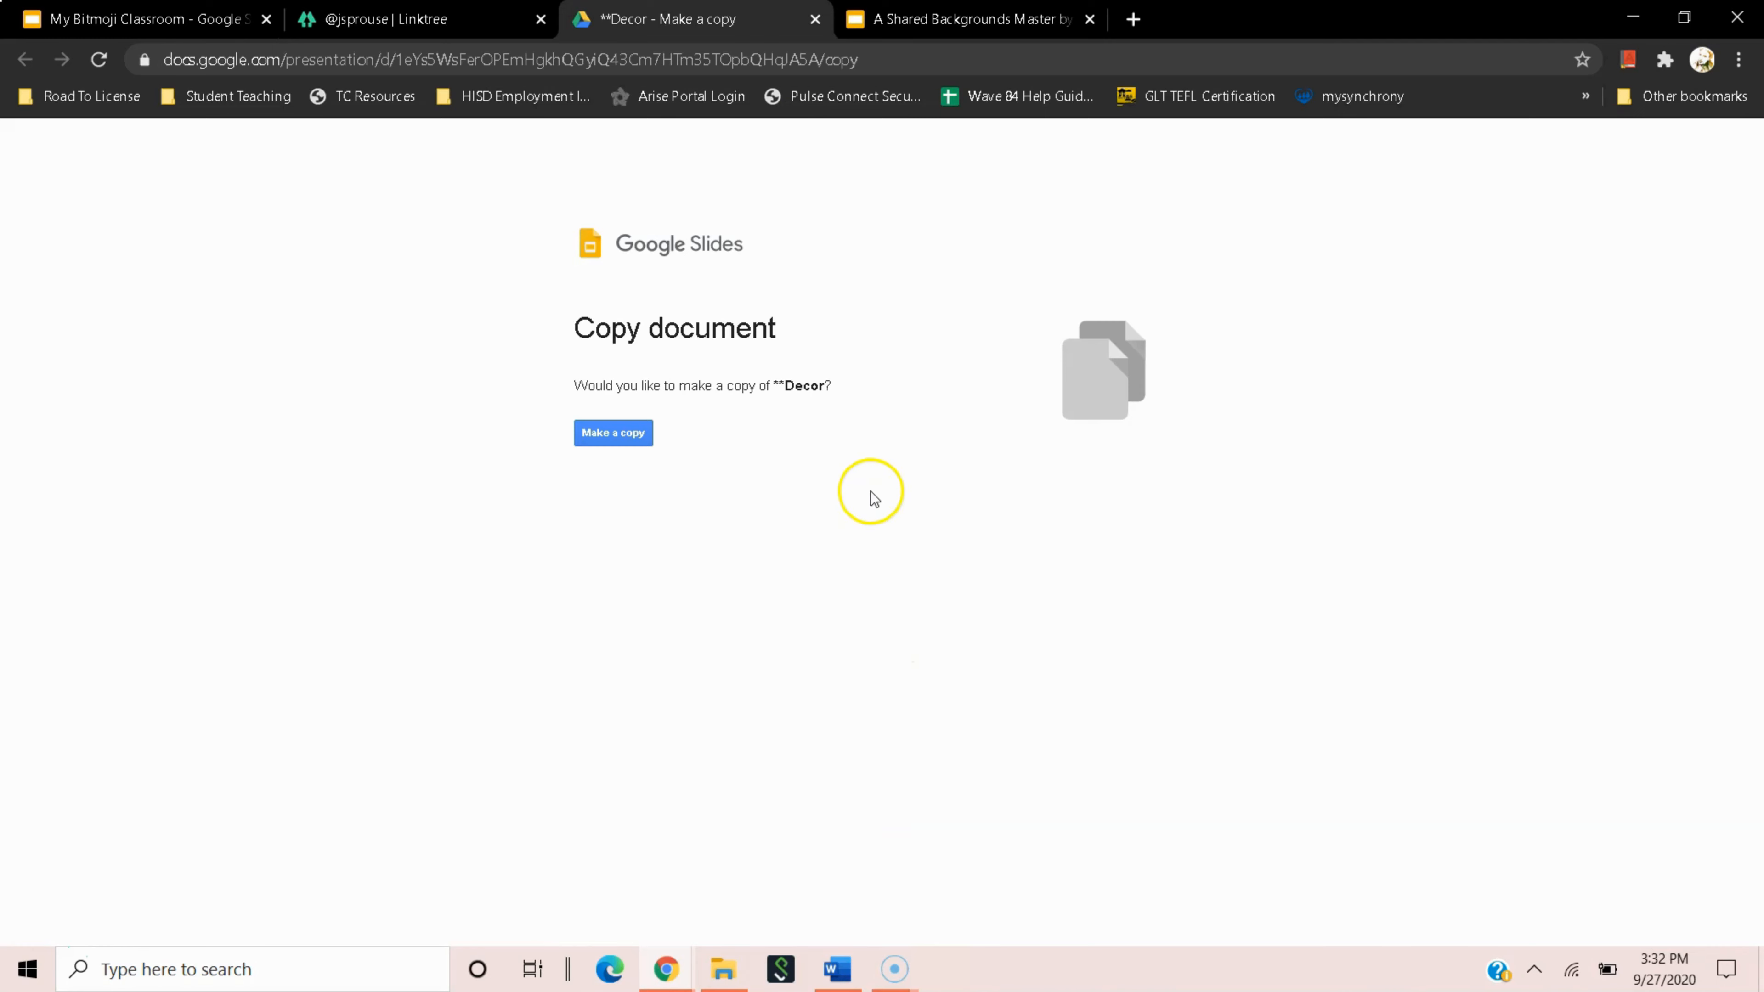
left_click(632, 451)
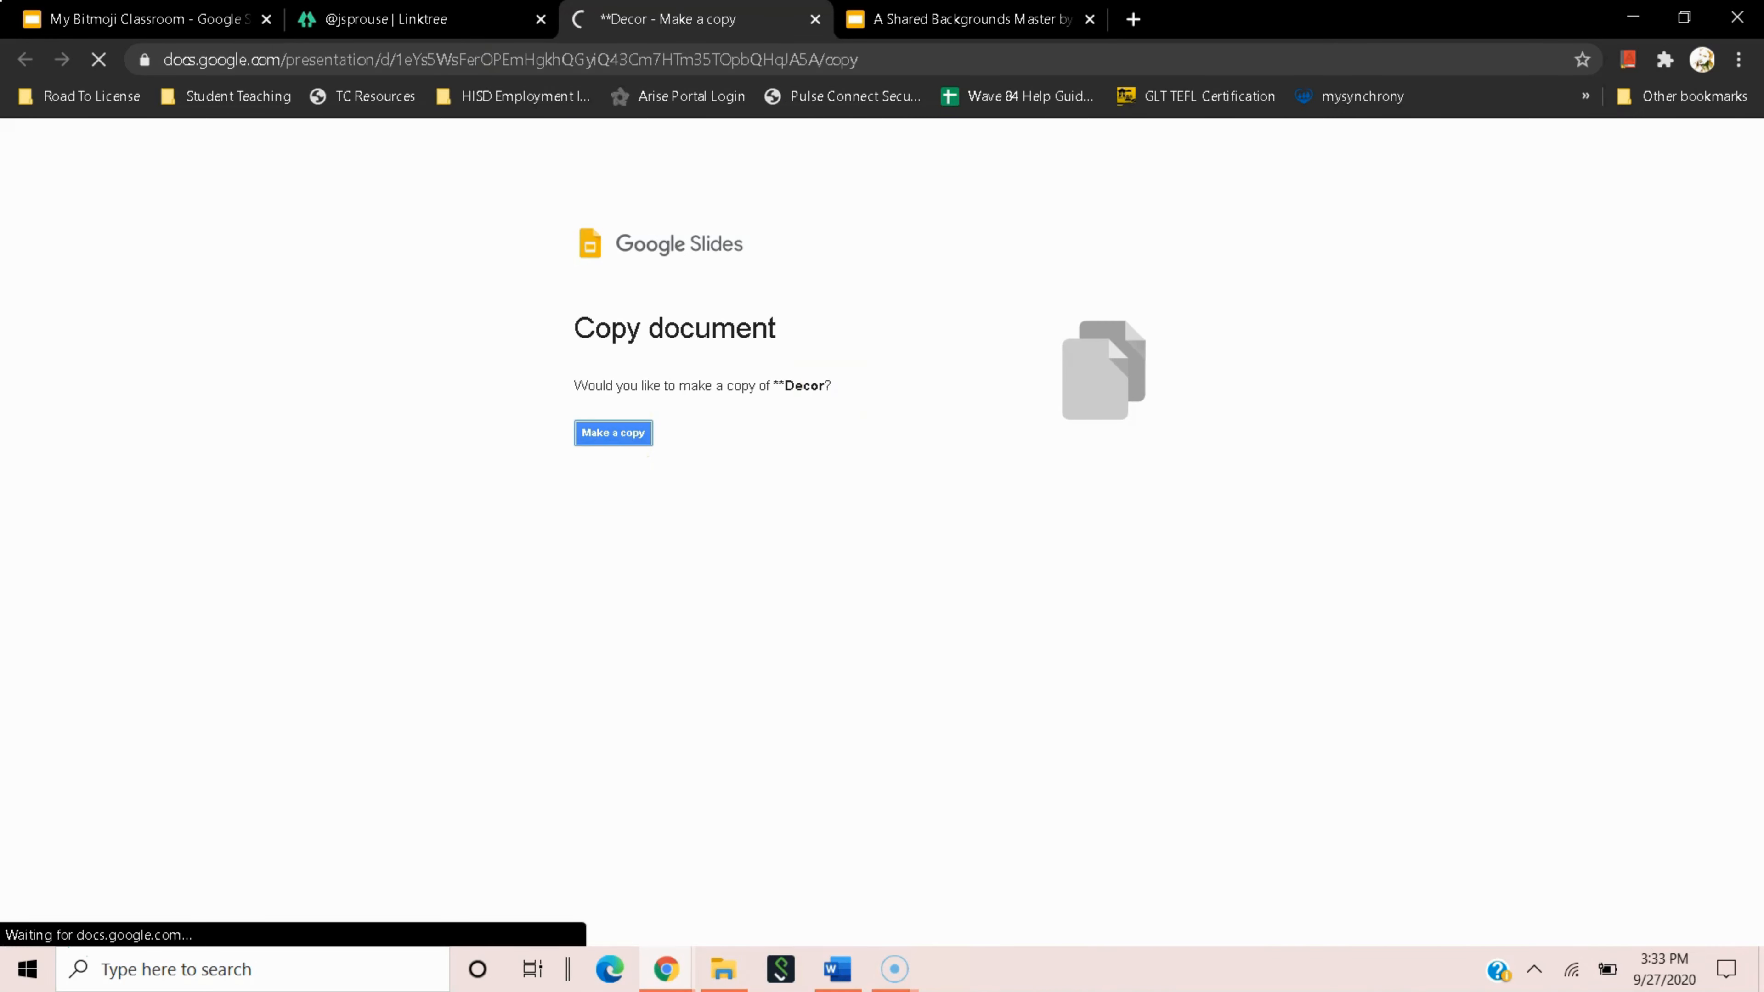
Return to the Linktree page and make a copy of the "Another giant copy of items to place in room" presentation.
key("ctrl+shift+Tab")
scroll(874, 716, "up", 1)
left_click(891, 806)
left_click(611, 451)
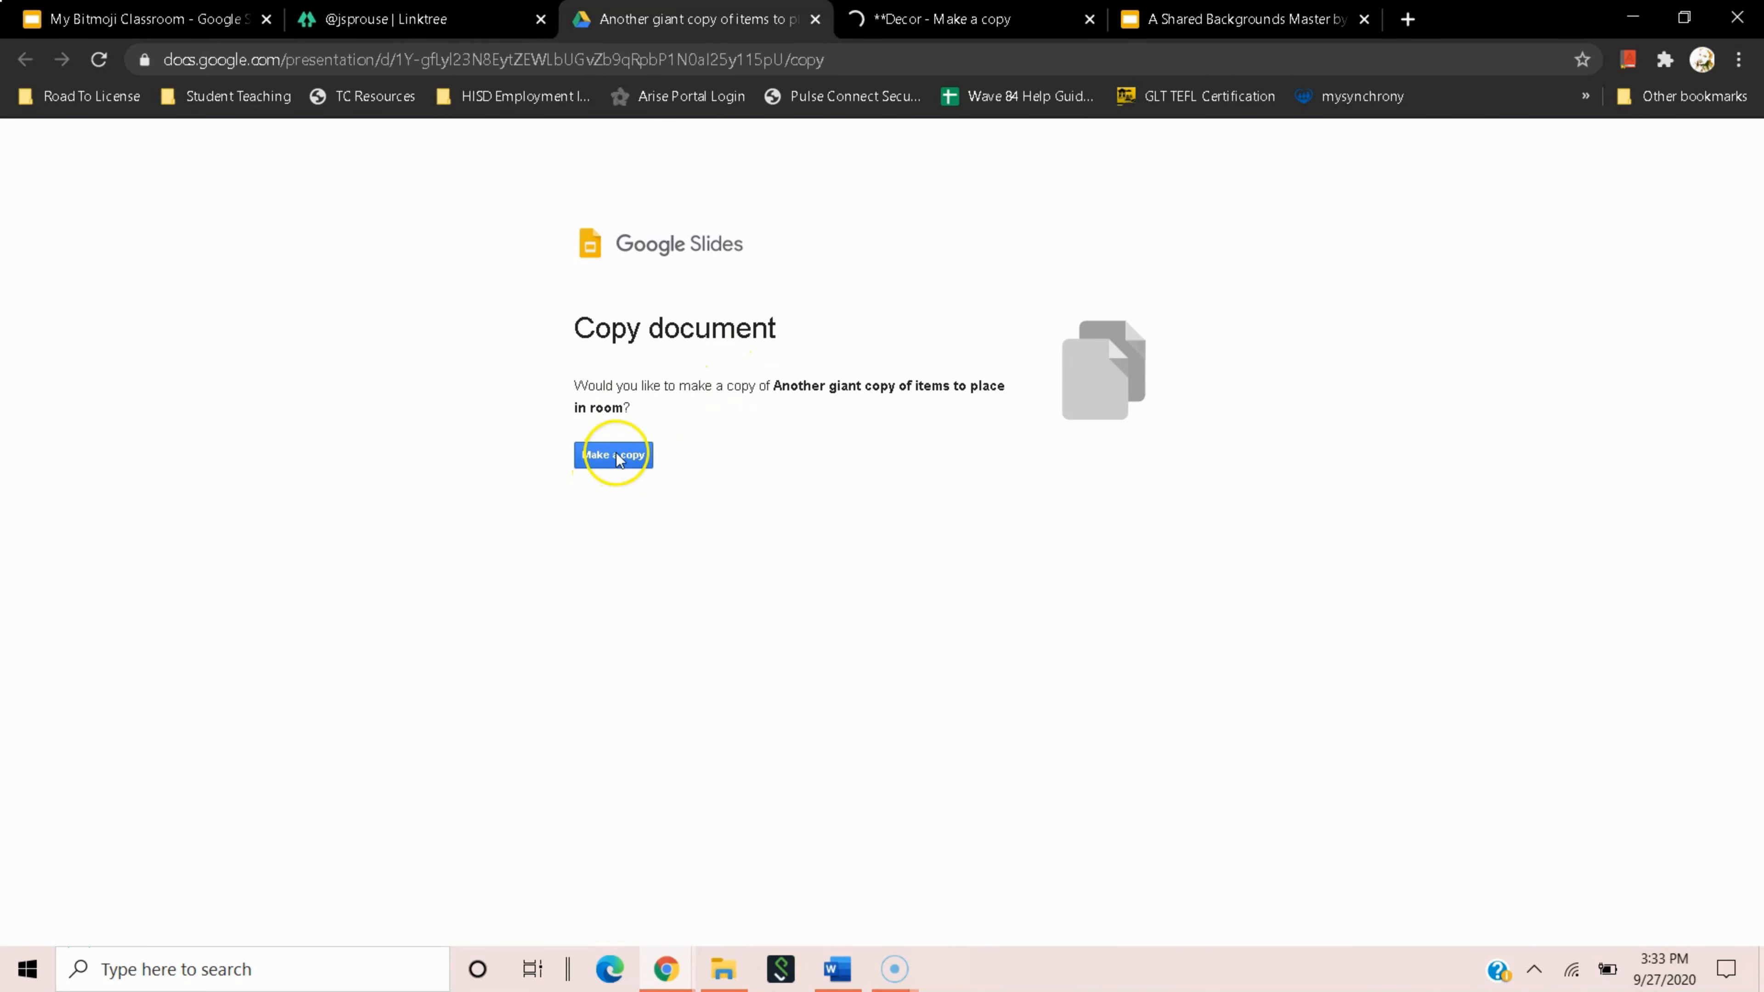
Select the large whiteboard with markers and eraser on the Boards slide of the copied items presentation.
left_click(902, 19)
key("ctrl+shift+Tab")
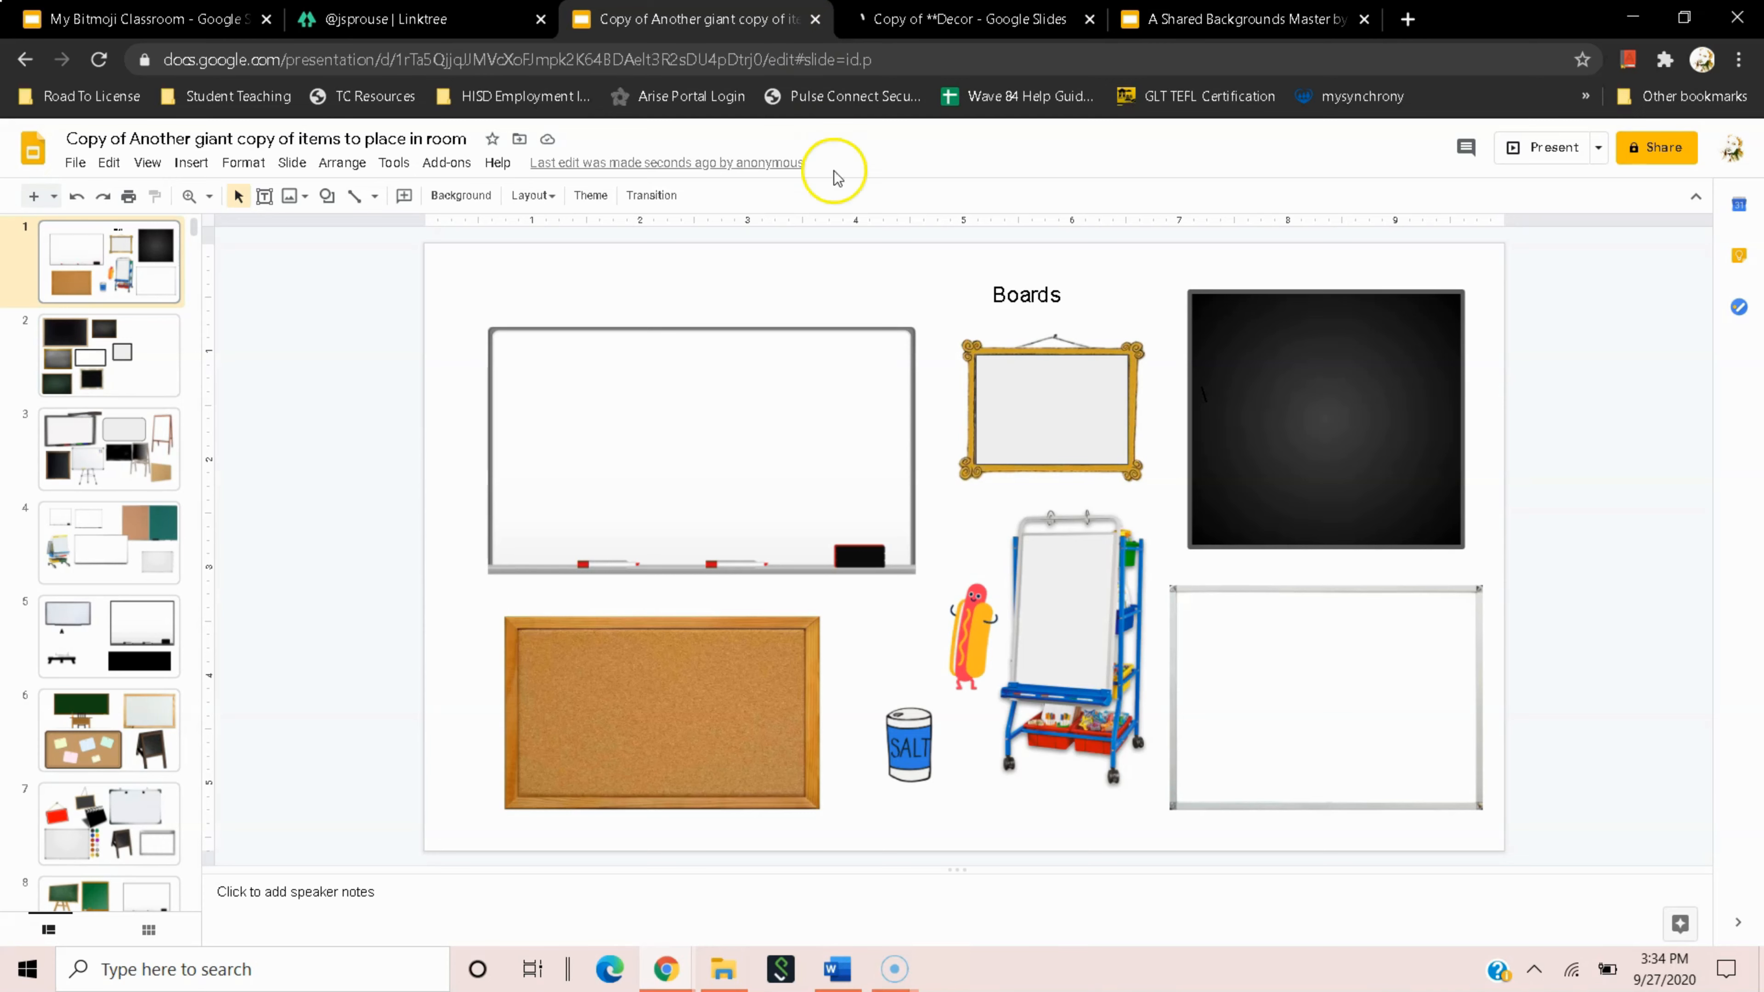
left_click(795, 457)
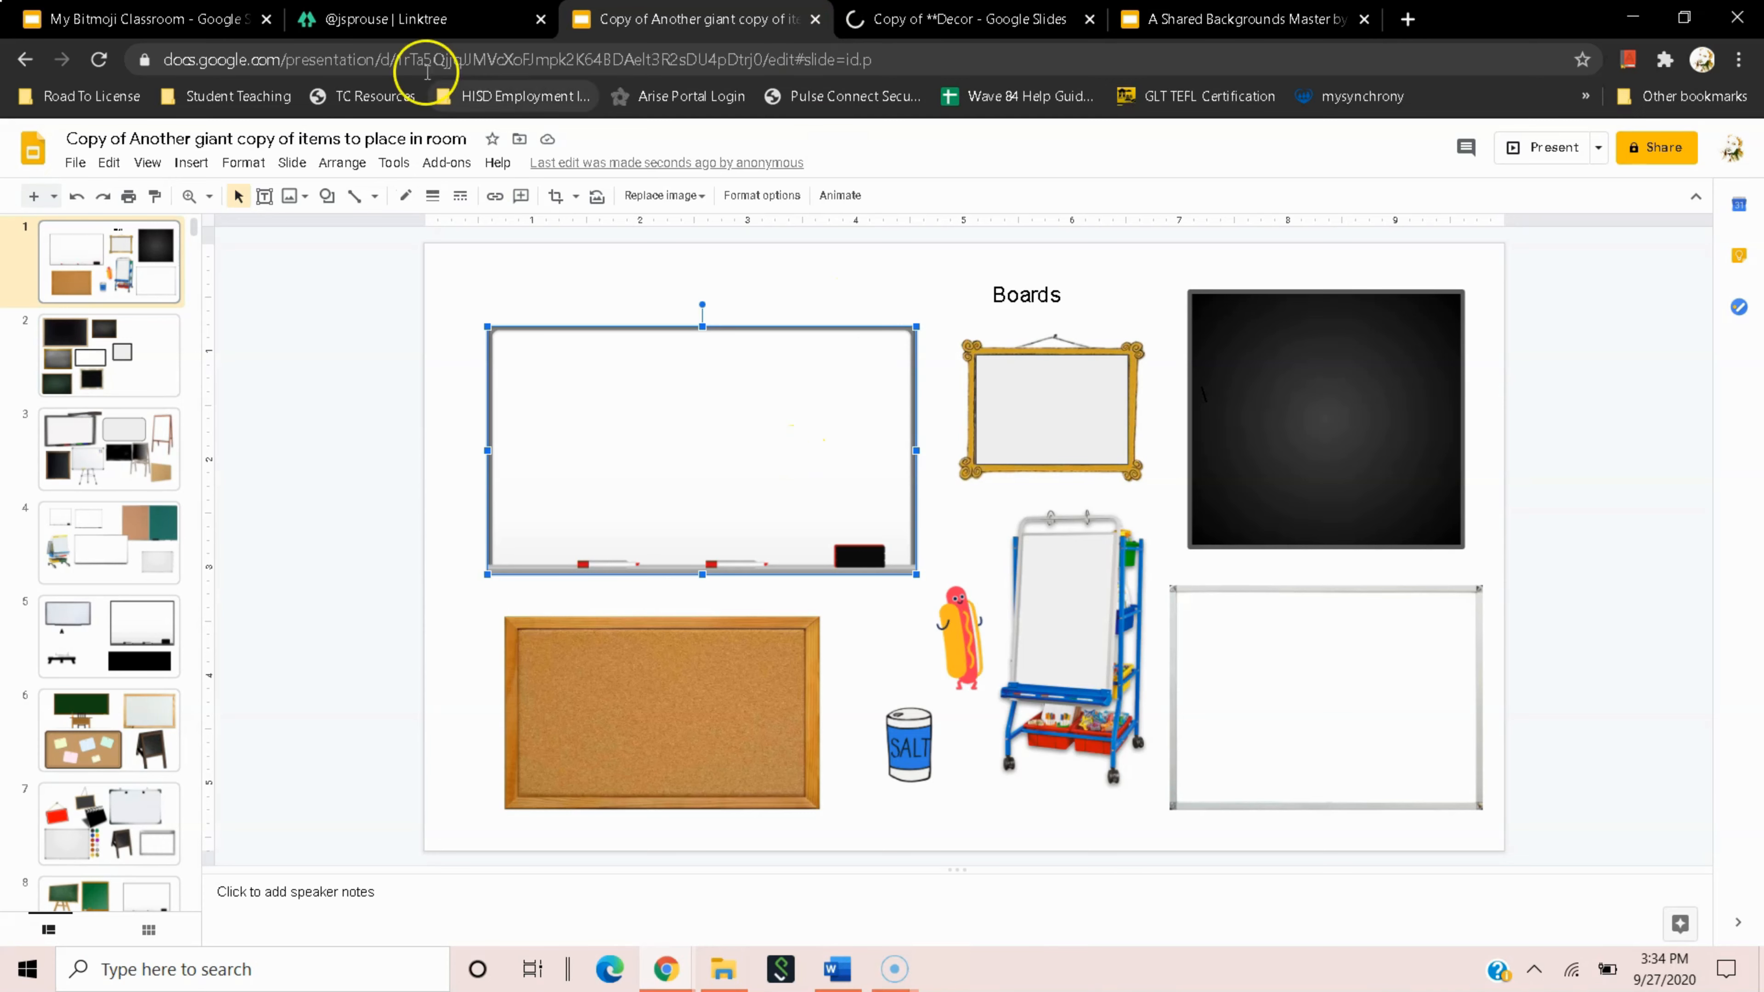